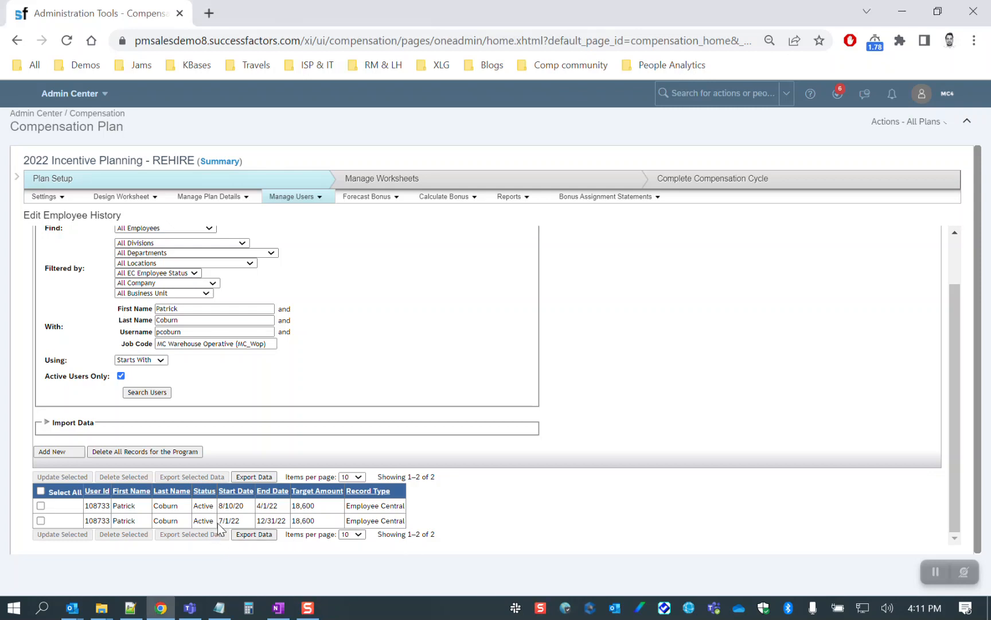
Step: Examine the start and end dates of the employee's history records and the bonus period in the plan's settings
left_click_drag(218, 520, 245, 522)
left_click_drag(216, 505, 279, 504)
left_click(285, 510)
left_click(44, 197)
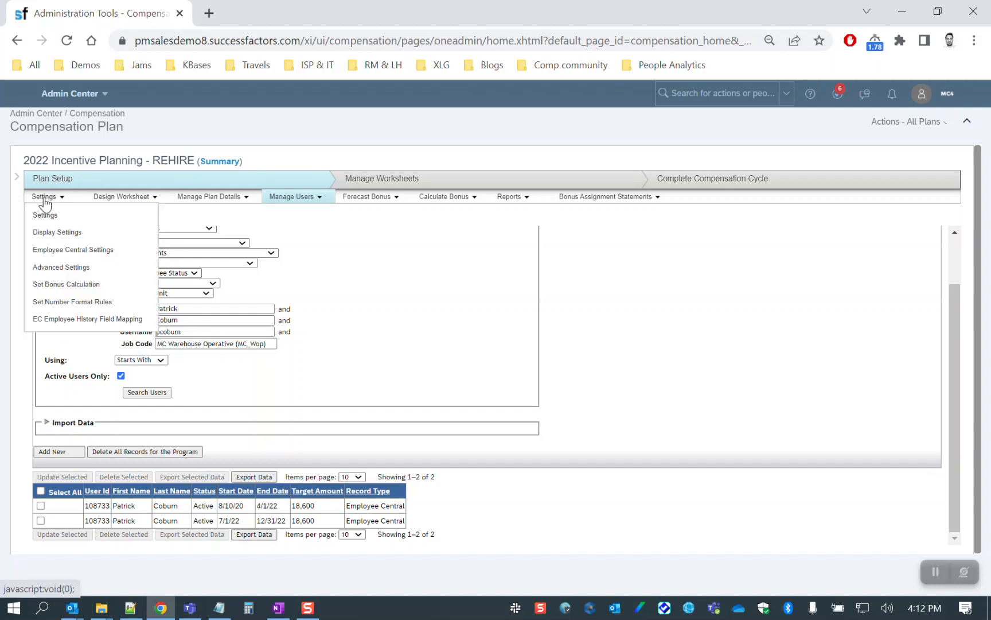
left_click(69, 217)
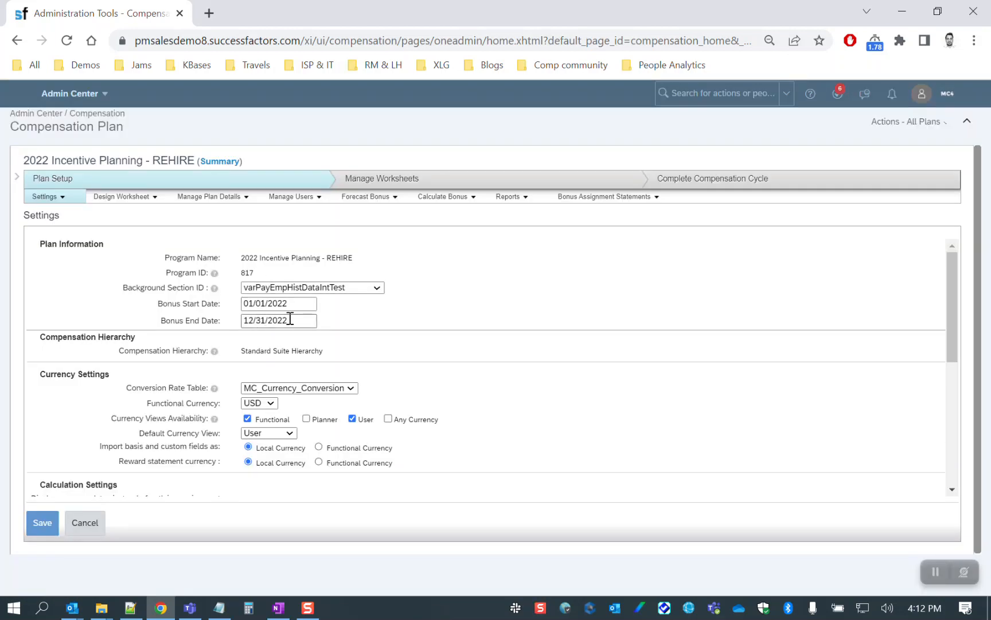
Step: Review the plan's Employee Central Settings and the details of the VRP_Rehire_Test eligibility rule for employee history records
left_click(63, 199)
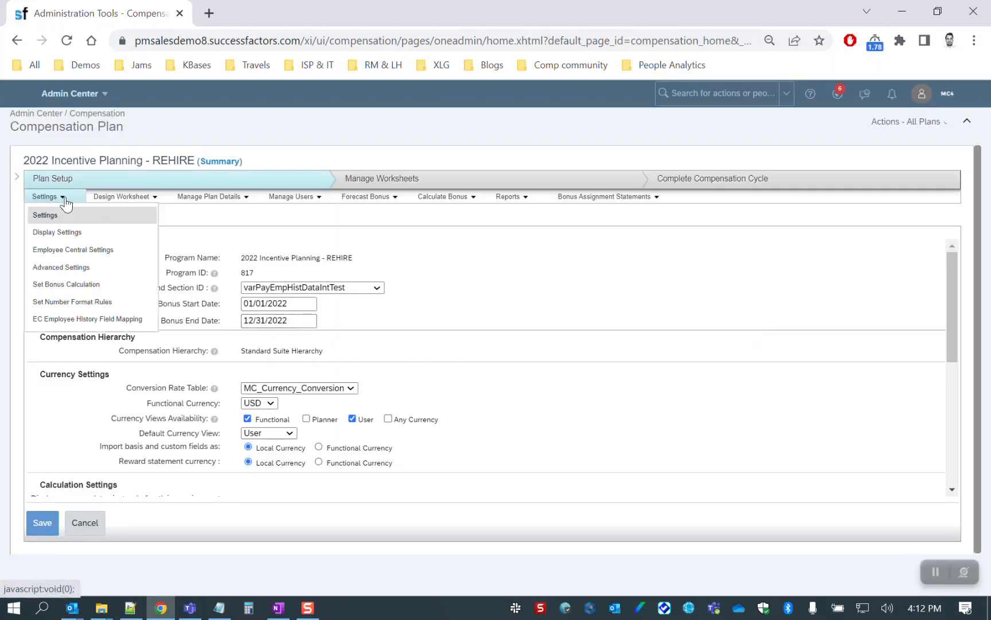
left_click(74, 251)
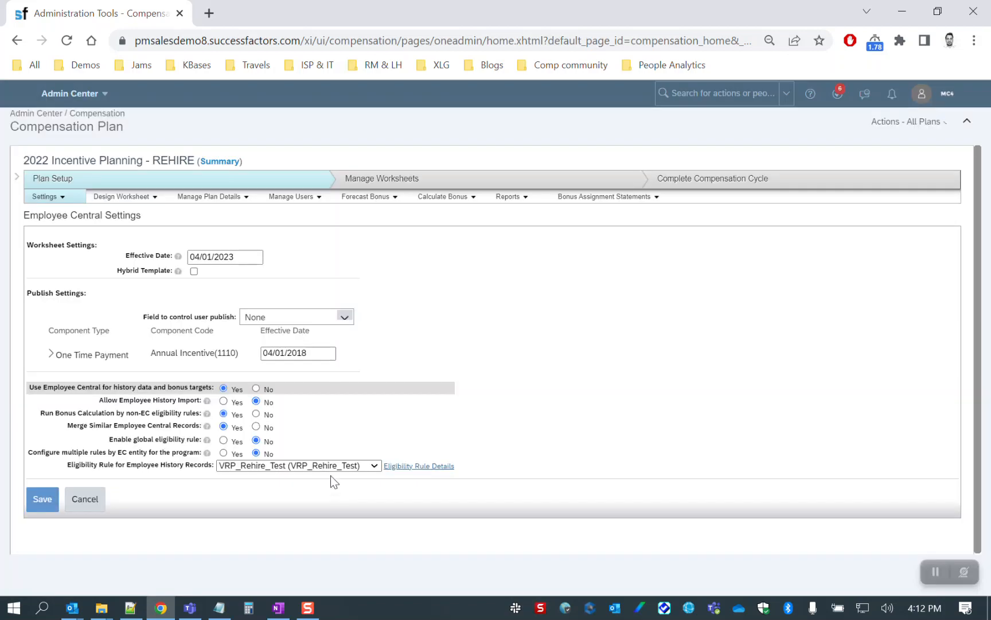
left_click(402, 468)
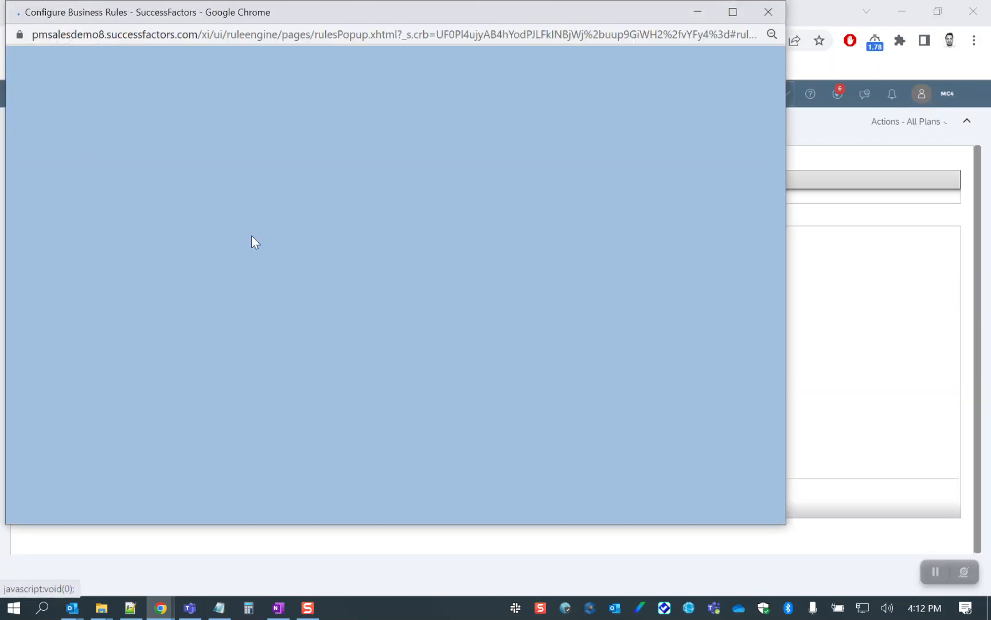
left_click_drag(193, 15, 210, 34)
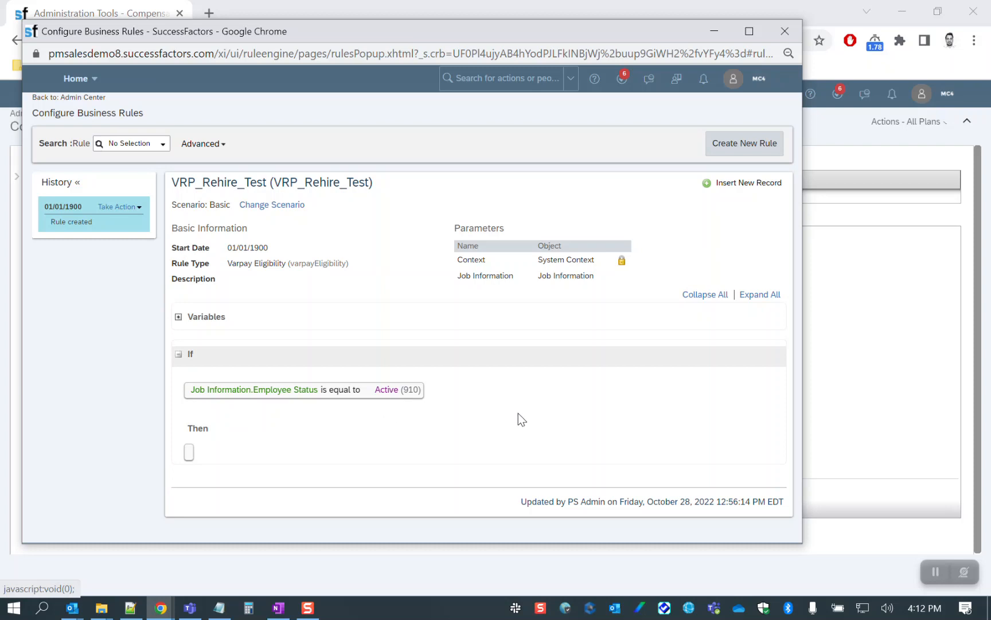
left_click(827, 414)
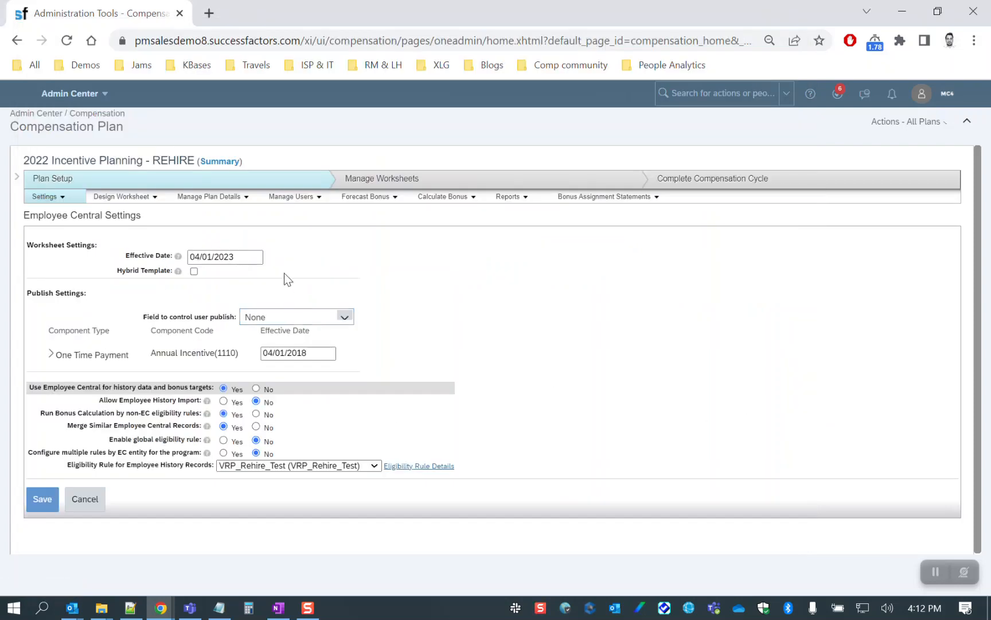
Step: List the plan's employee history records in Edit Employee History with the active-users-only restriction turned off
left_click(291, 197)
left_click(293, 231)
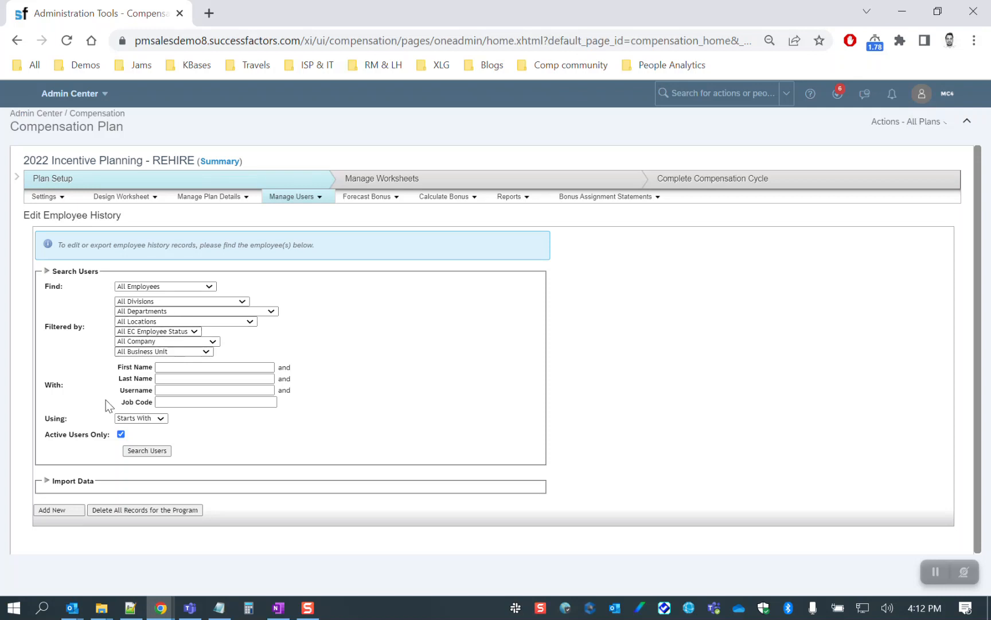
left_click(121, 434)
left_click(147, 451)
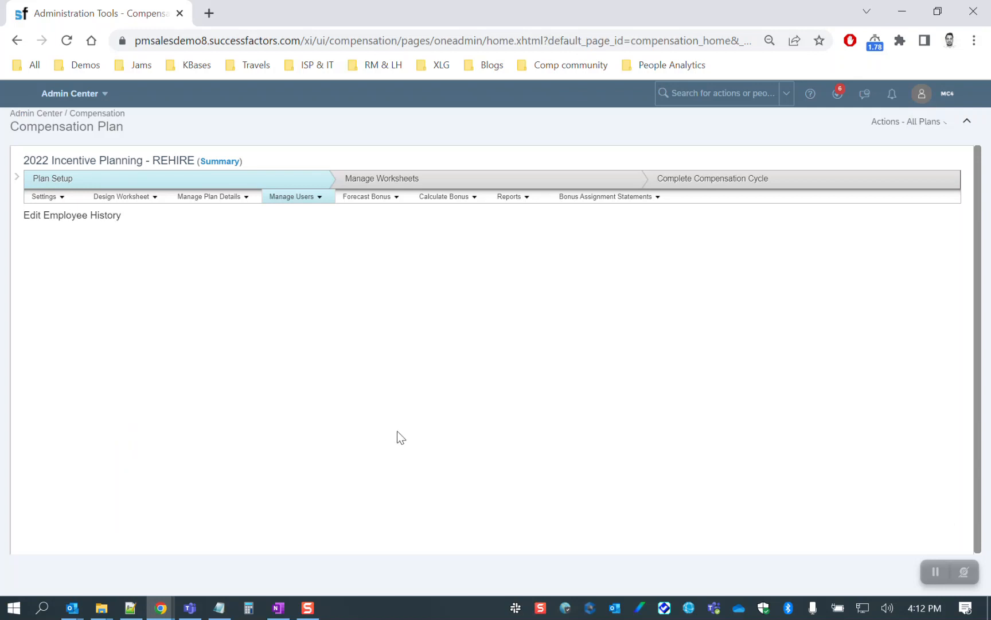
scroll(397, 431, "down", 3)
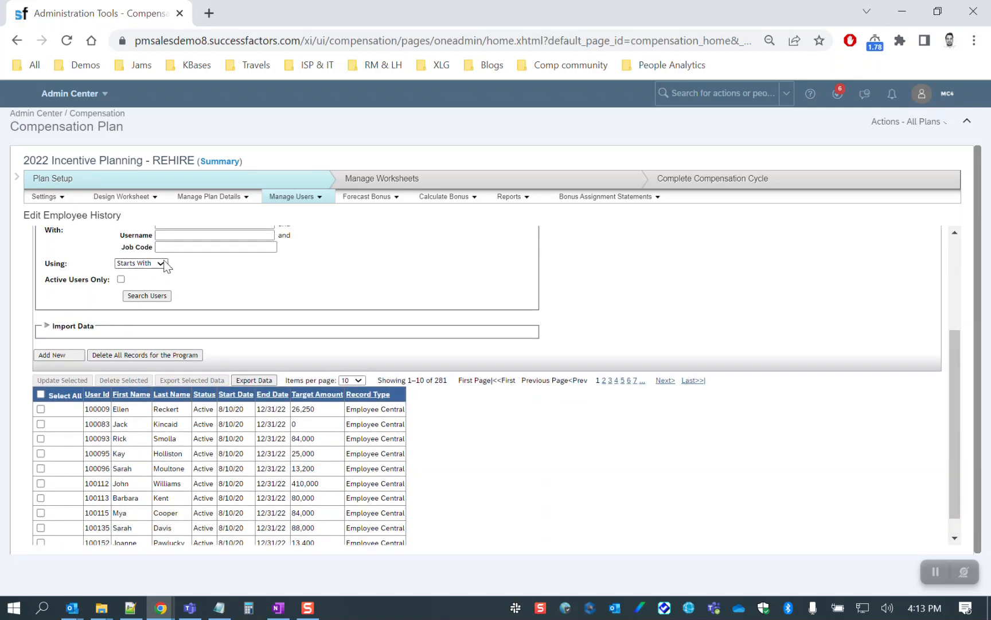
scroll(183, 270, "up", 1)
scroll(188, 277, "up", 1)
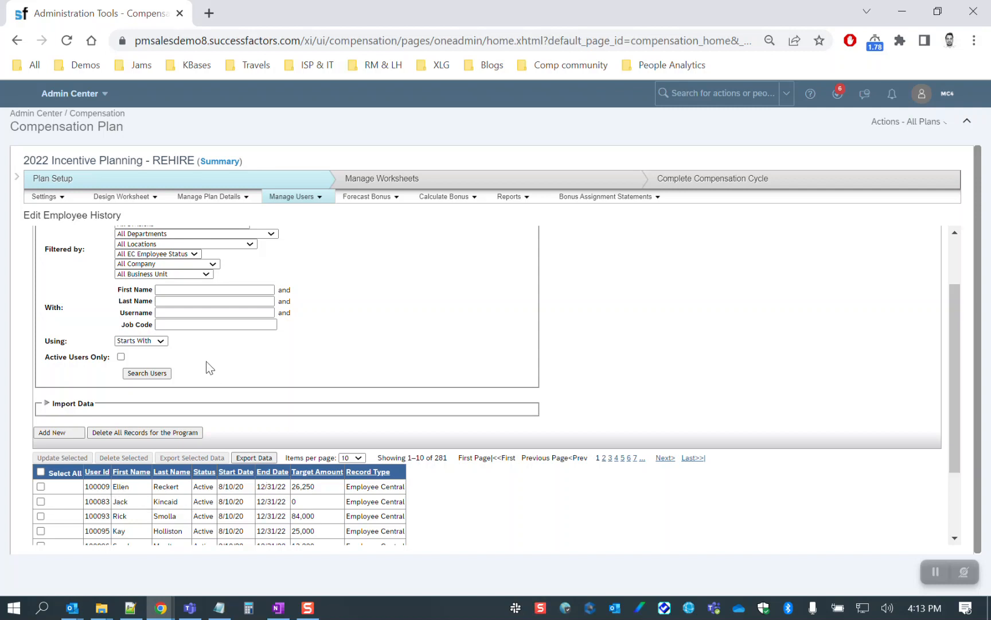
Step: Search the employee history records by the rehired employee's last name, choosing the suggested match
left_click(185, 300)
type("coburn")
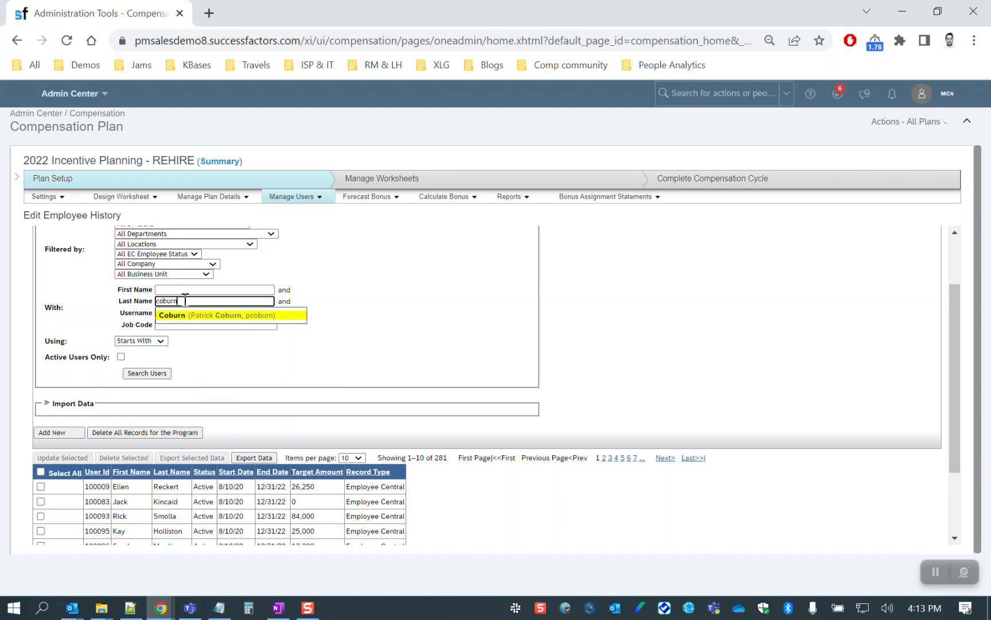
left_click(187, 316)
left_click(165, 373)
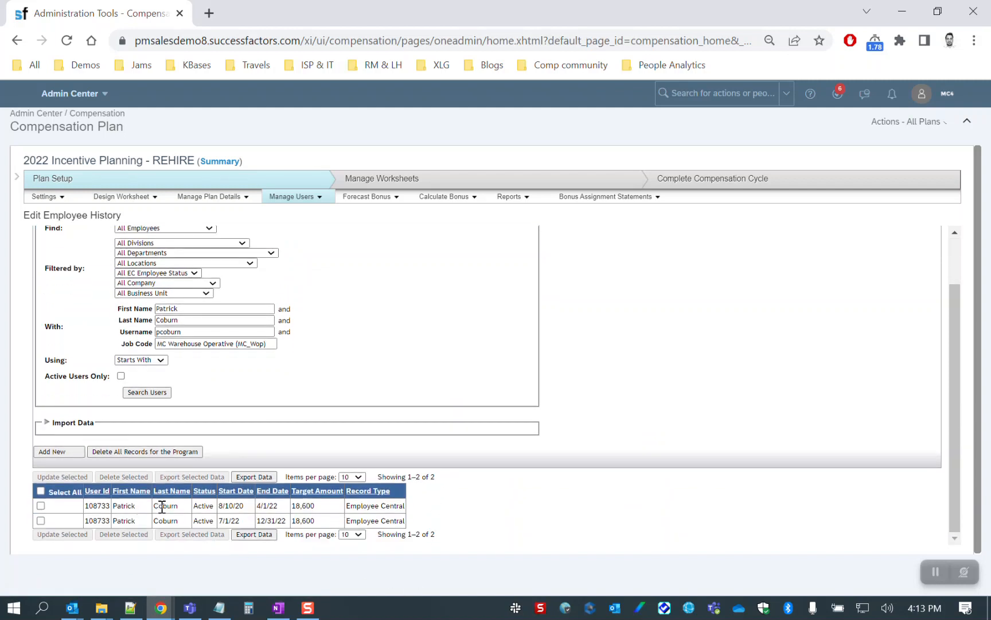
Step: Examine the start and end dates of the employee's two history records before and after the rehire
left_click_drag(220, 521, 289, 527)
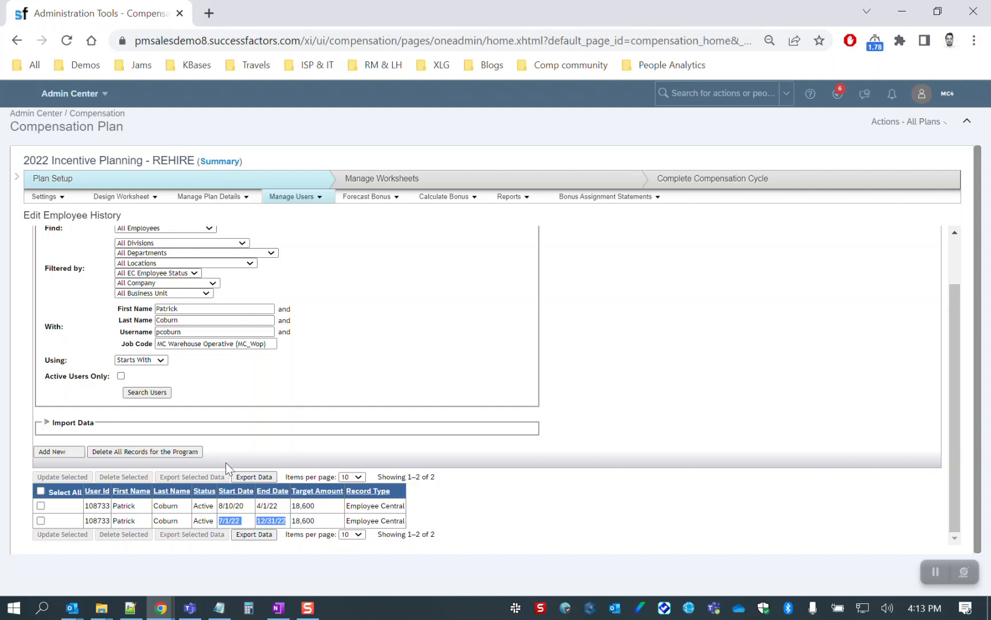
left_click(221, 424)
left_click(295, 197)
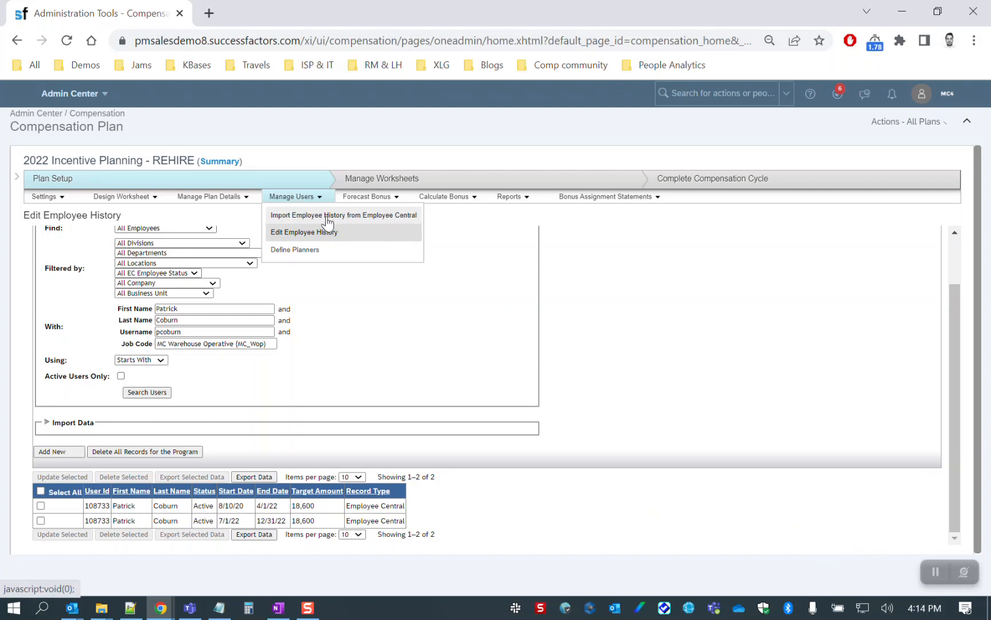
left_click_drag(219, 506, 284, 502)
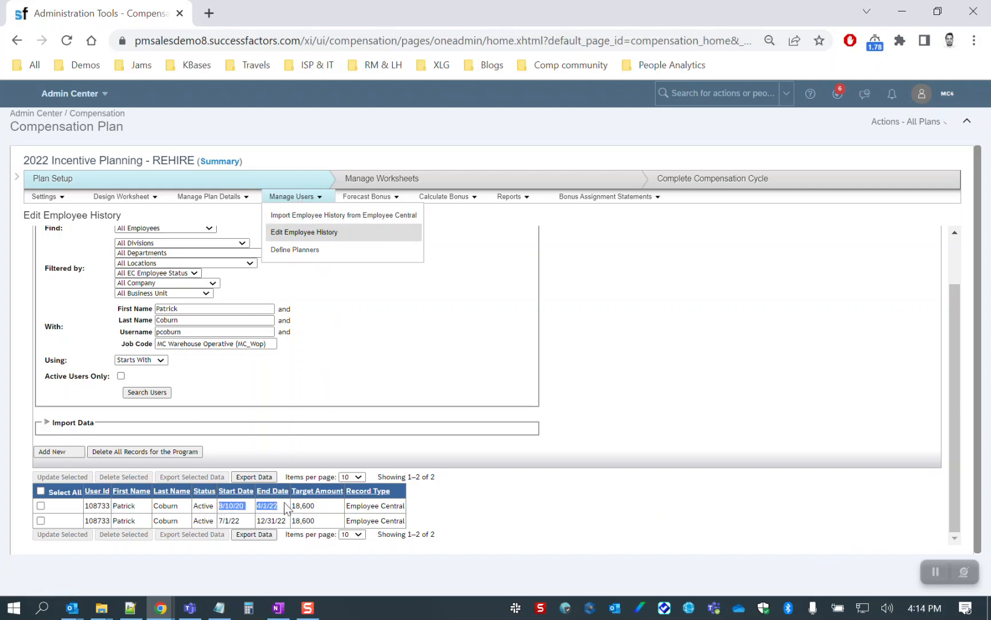
left_click_drag(220, 521, 299, 521)
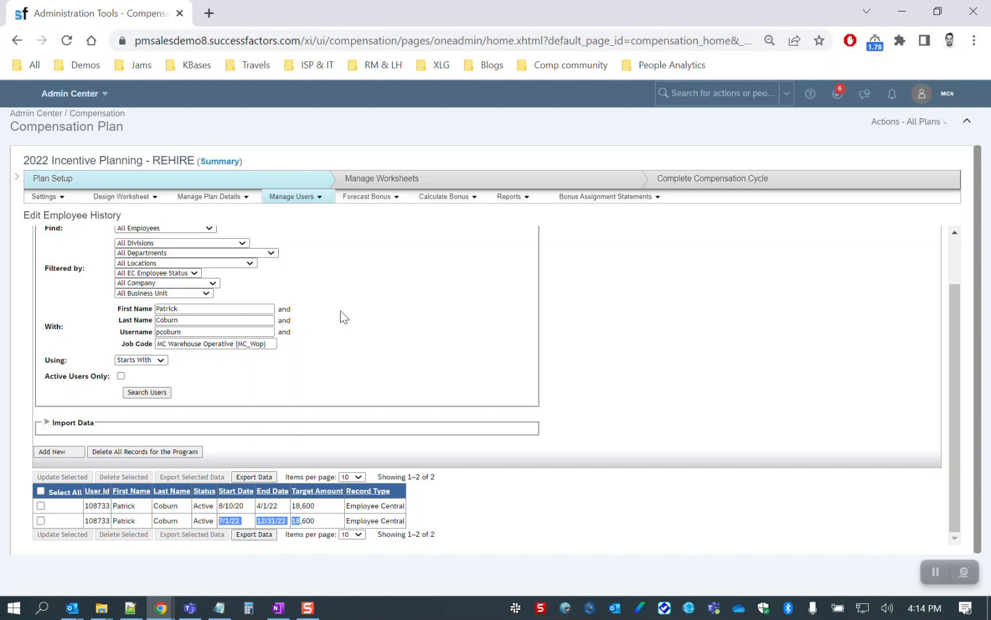
left_click(325, 306)
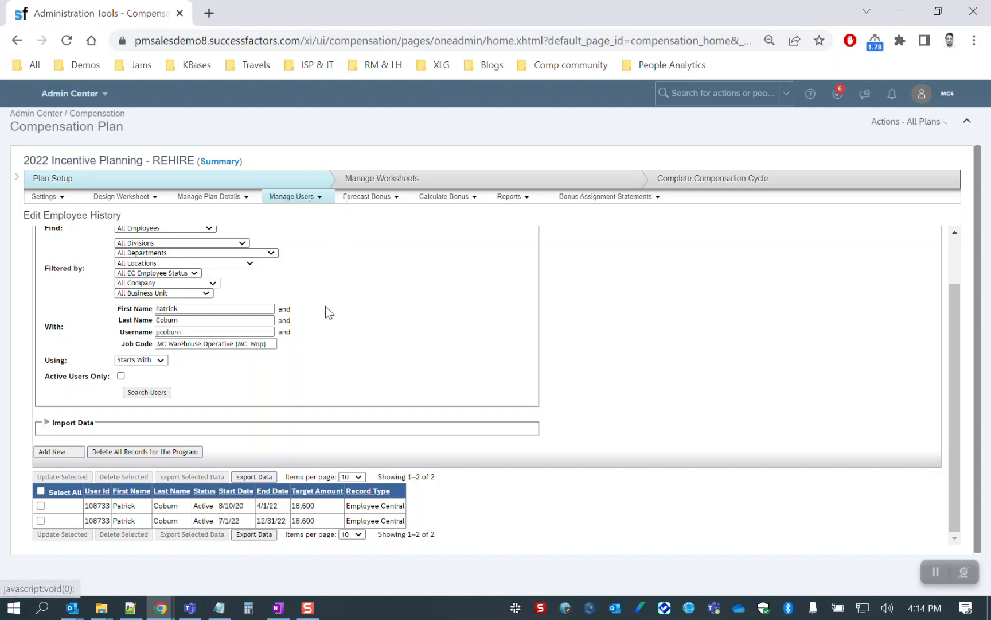
Step: Find Configure Object Definitions through the action search and start a new Object Definition
left_click(674, 93)
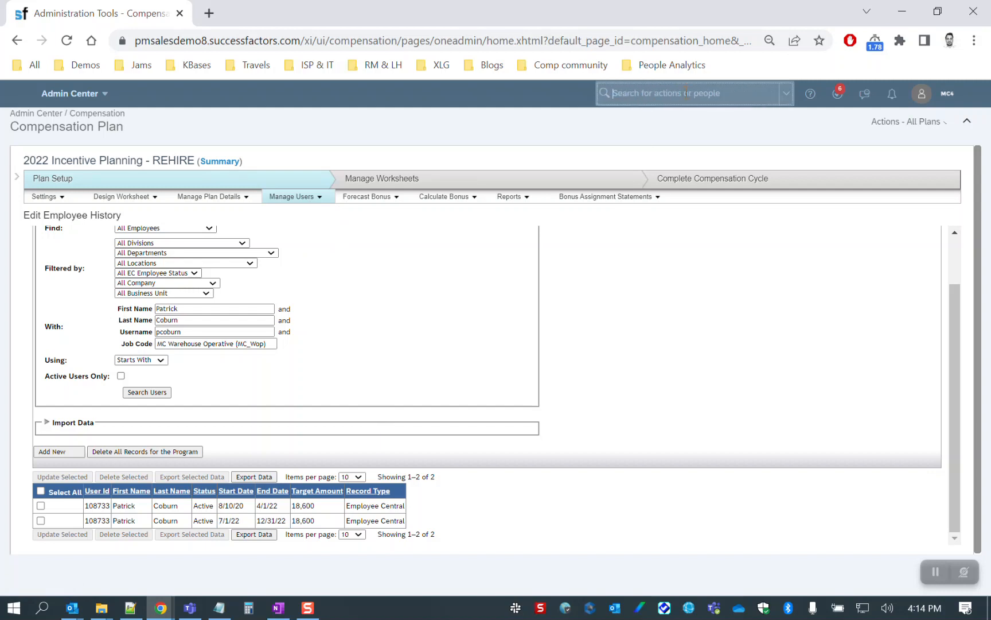
type("cu")
type("nfigure object")
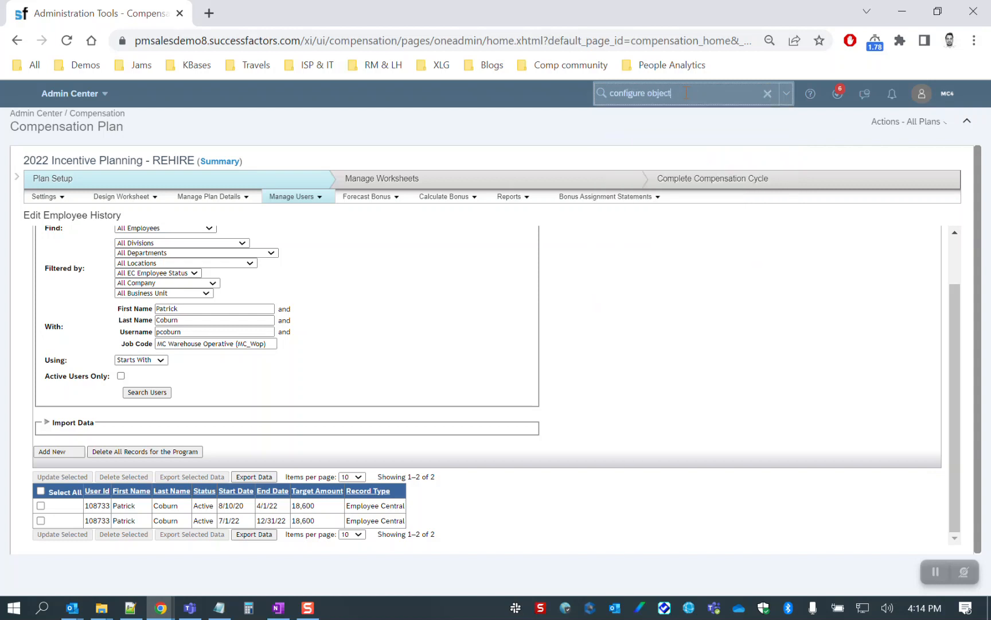
left_click(648, 120)
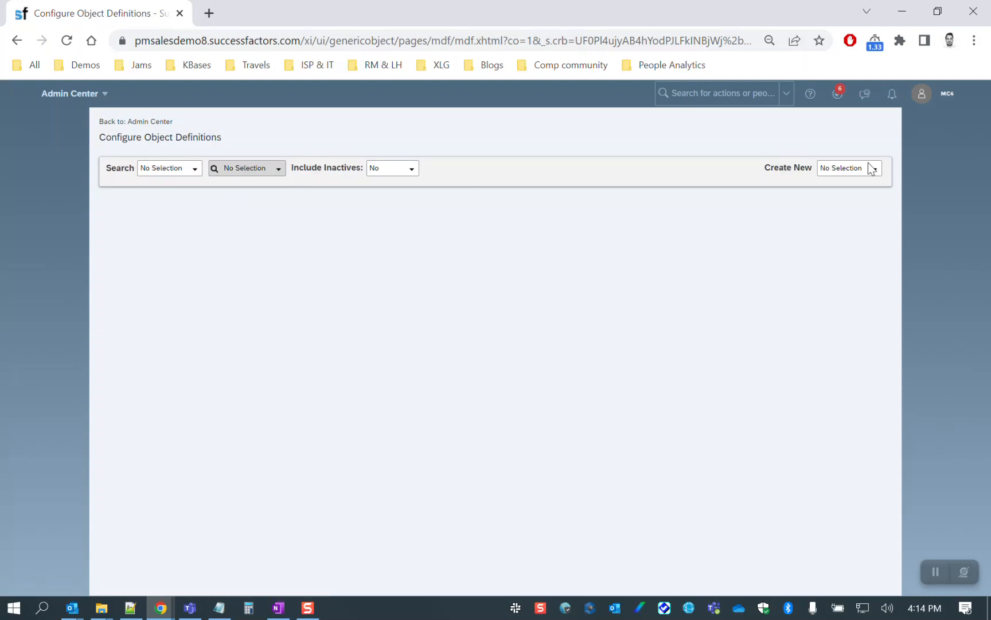
left_click(875, 171)
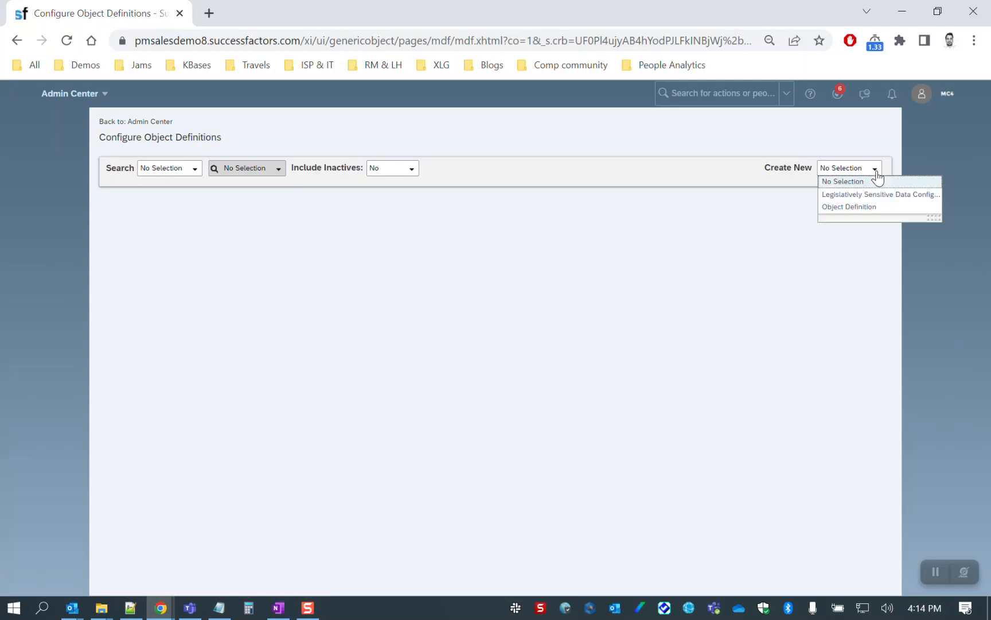
left_click(850, 208)
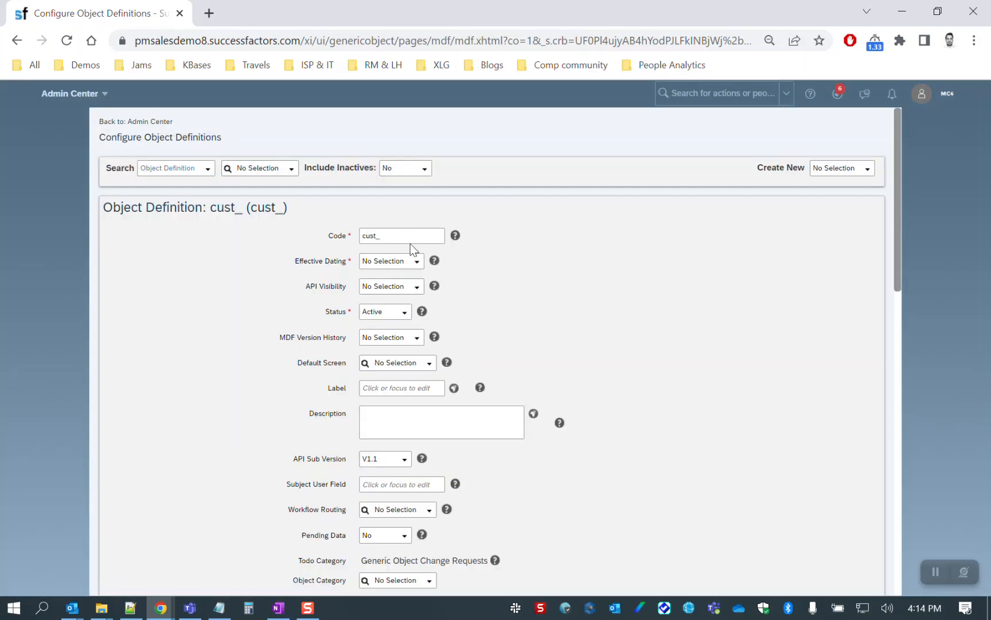
Step: Set the new object's code to cust_Termination_Date_for_Incentive_Planning
left_click(409, 235)
type("rmination_Date")
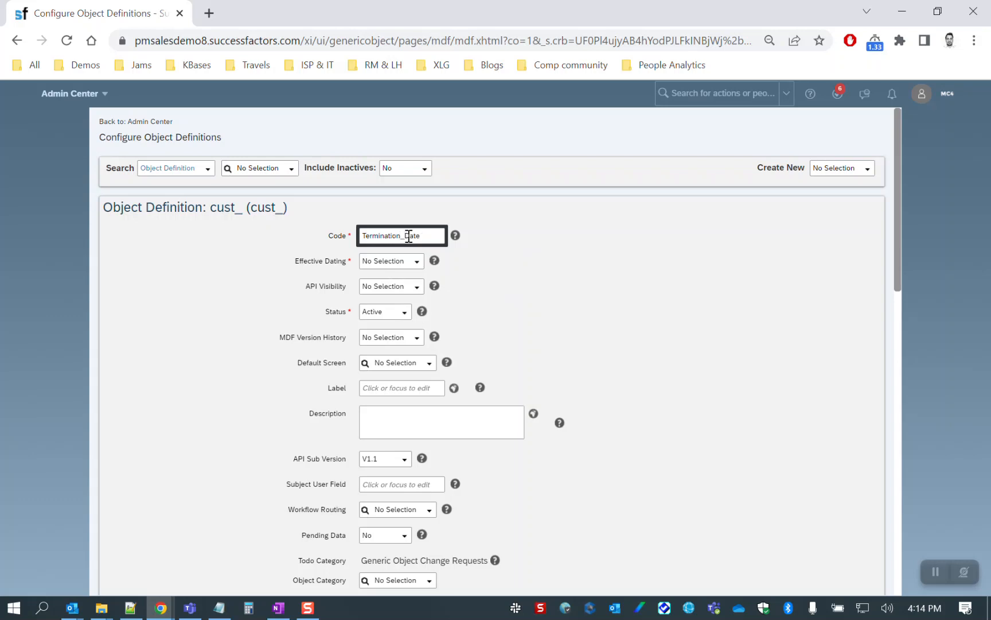
type("act")
key("BackSpace")
key("BackSpace")
key("BackSpace")
key("BackSpace")
type("ncentiveP")
key("BackSpace")
type("_Planning")
double_click(411, 237)
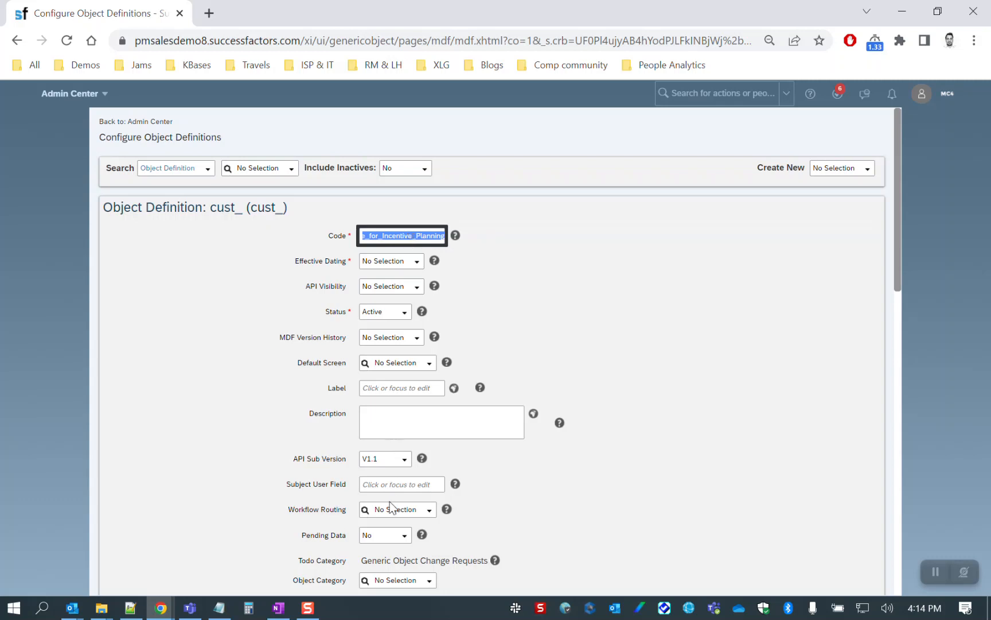
left_click(564, 468)
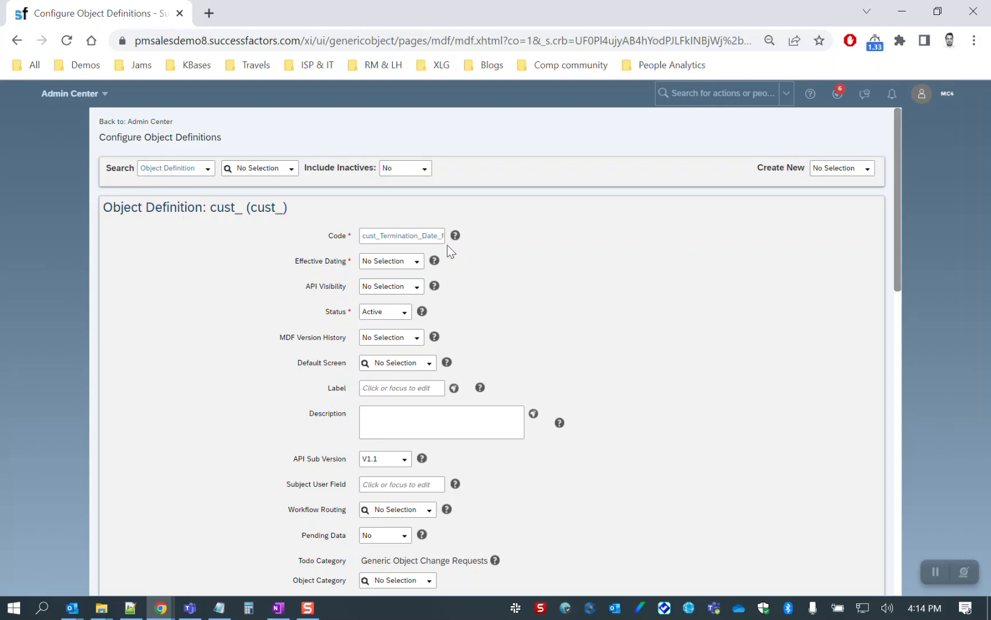
Step: Set the object's effective dating to Basic, accepting the mandatory field changes, and its API visibility to Editable
left_click(424, 271)
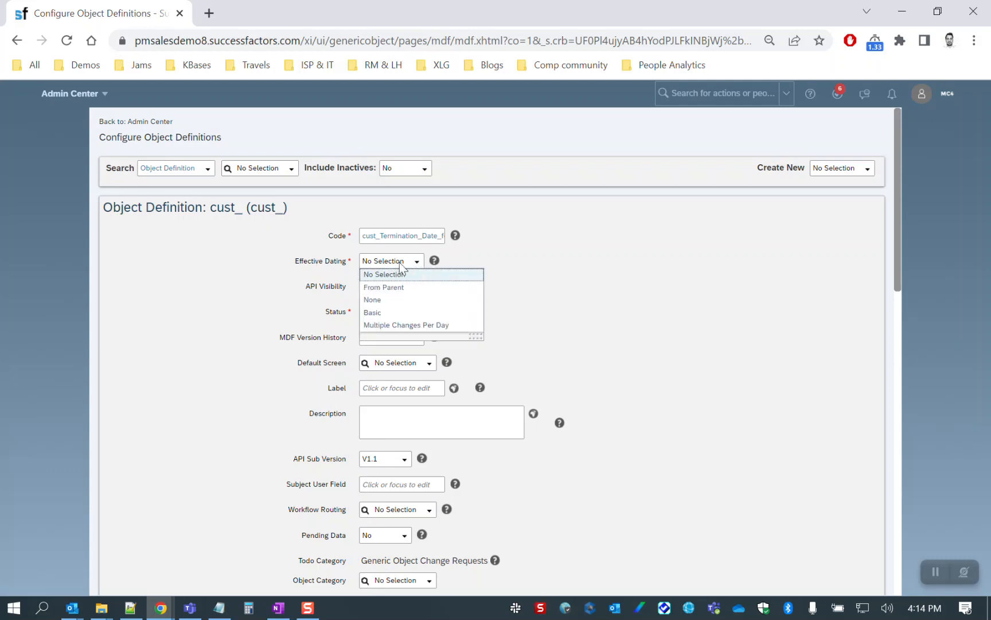
left_click(375, 312)
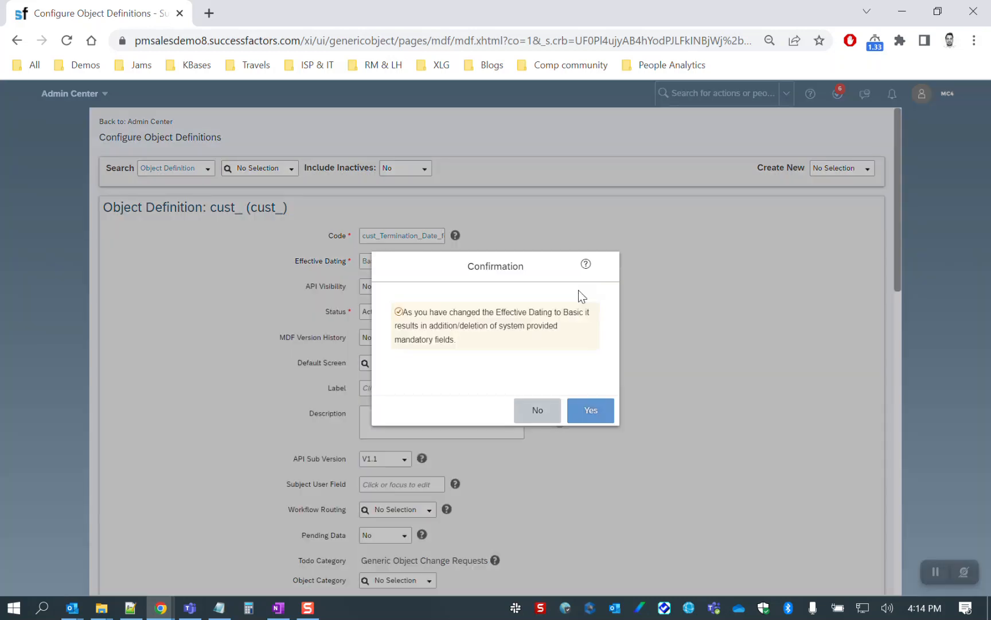
left_click(594, 409)
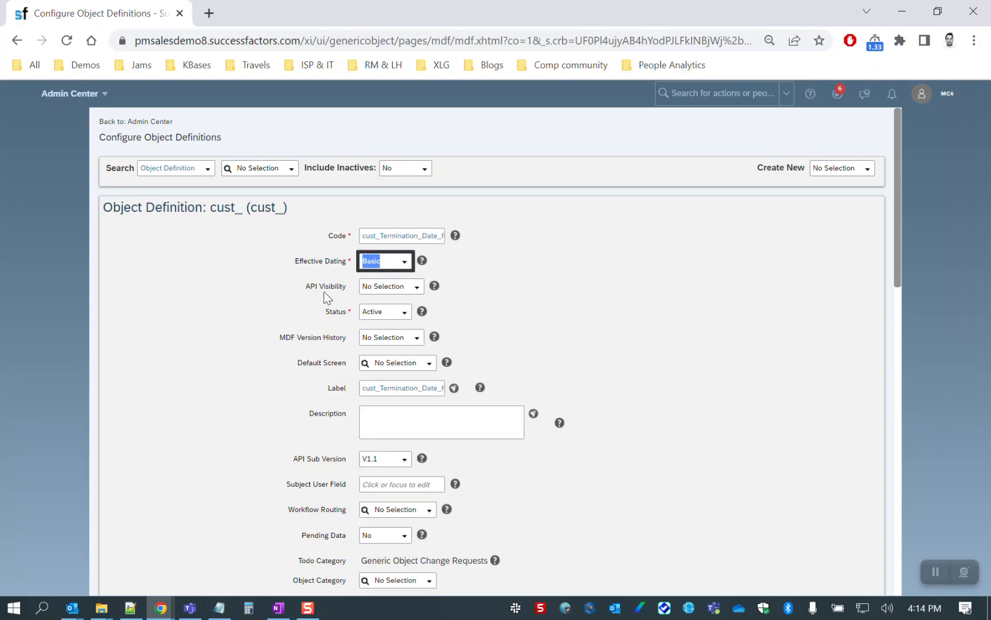
left_click(415, 290)
left_click(403, 314)
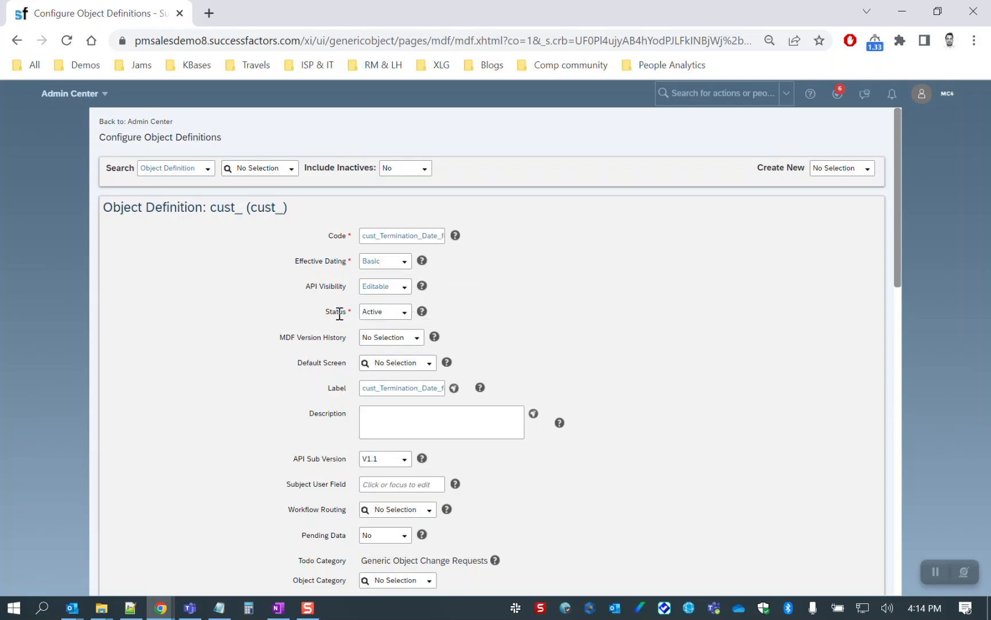
Step: Remove the cust_ prefix from the object's label and replace the underscores with spaces
left_click_drag(378, 388, 338, 388)
key("BackSpace")
left_click_drag(400, 388, 406, 387)
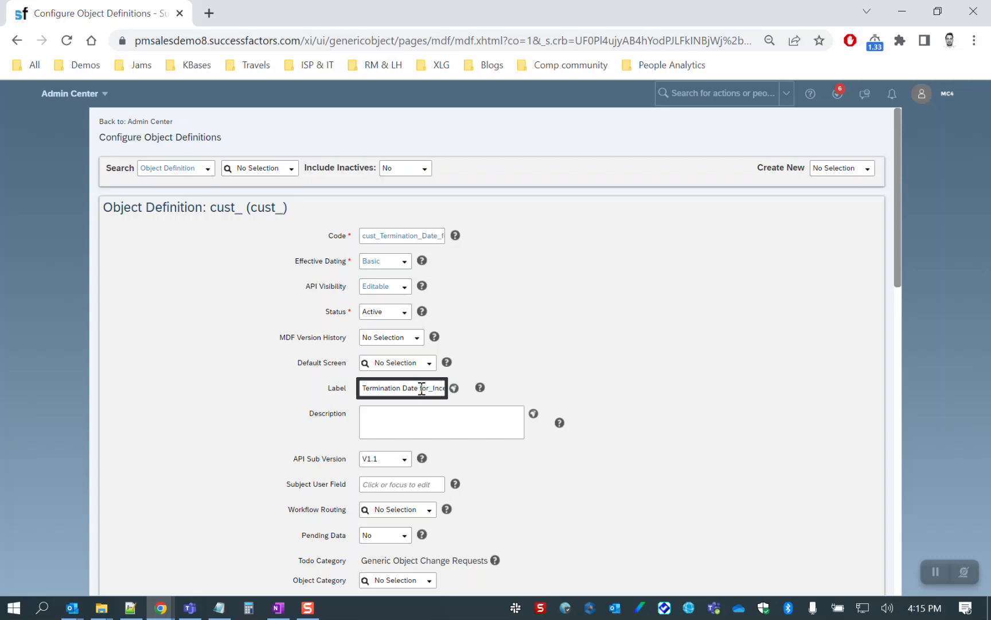
key("Right")
key("Right")
key("Right")
key("Right")
key("Right")
key("Right")
key("Right")
key("Right")
key("Delete")
left_click_drag(425, 390, 490, 390)
left_click(490, 391)
Step: Set the data type of the object's externalCode field to User
left_click_drag(894, 274, 906, 403)
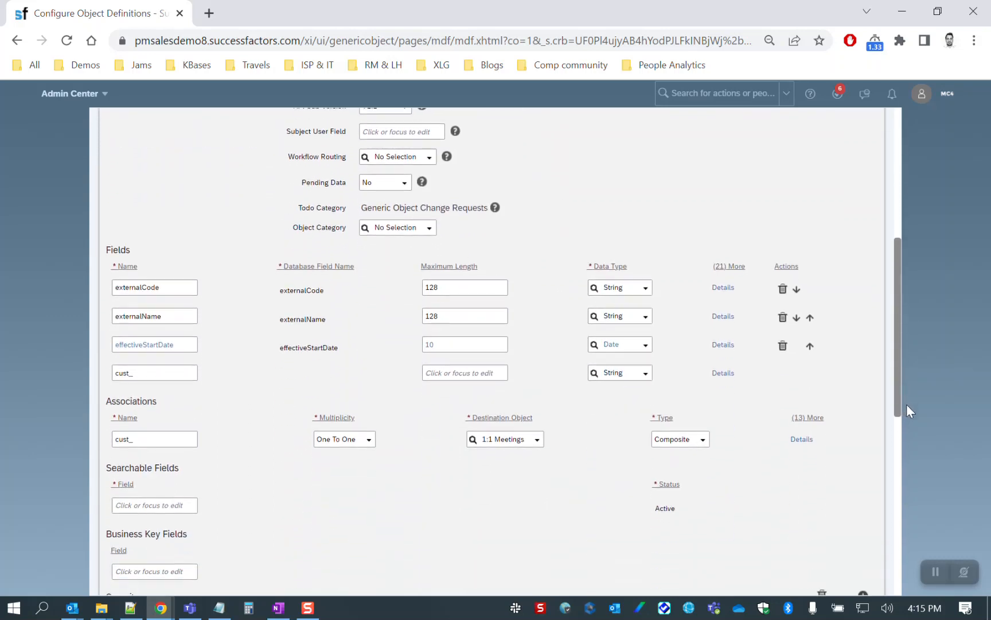
left_click(647, 289)
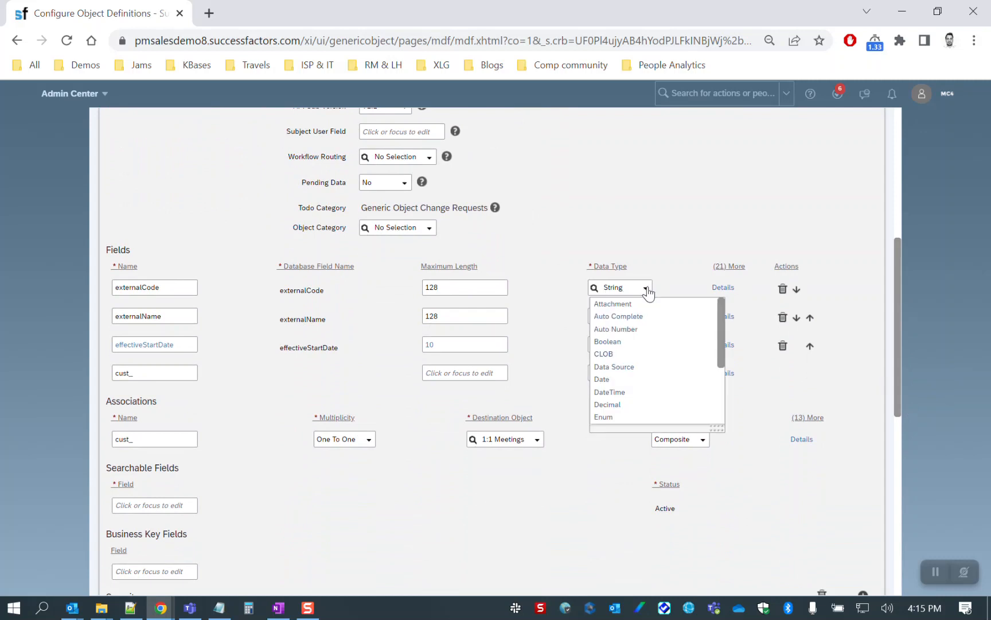
left_click_drag(719, 309, 724, 364)
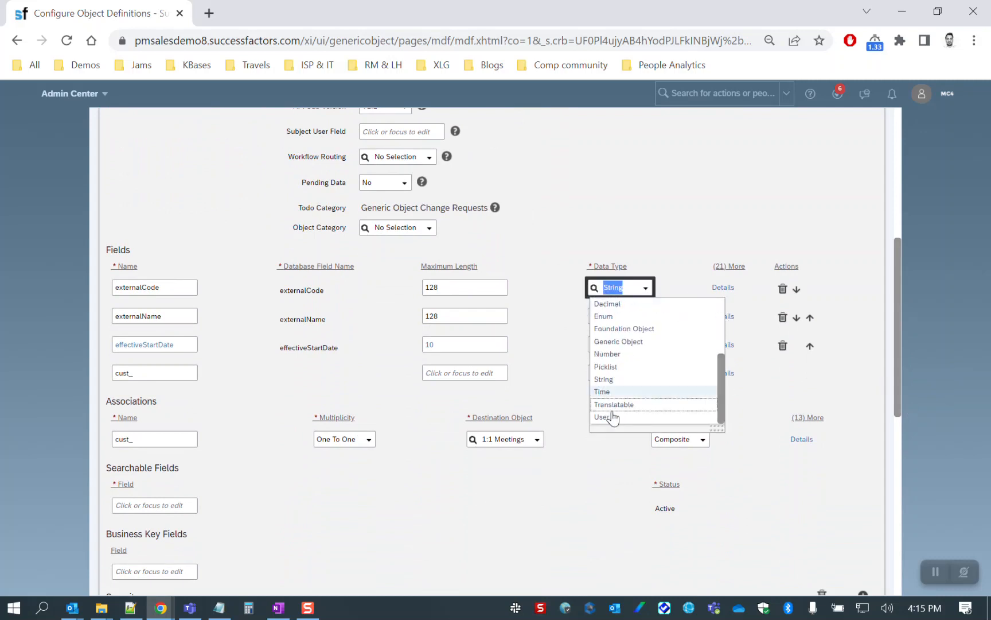
left_click(602, 417)
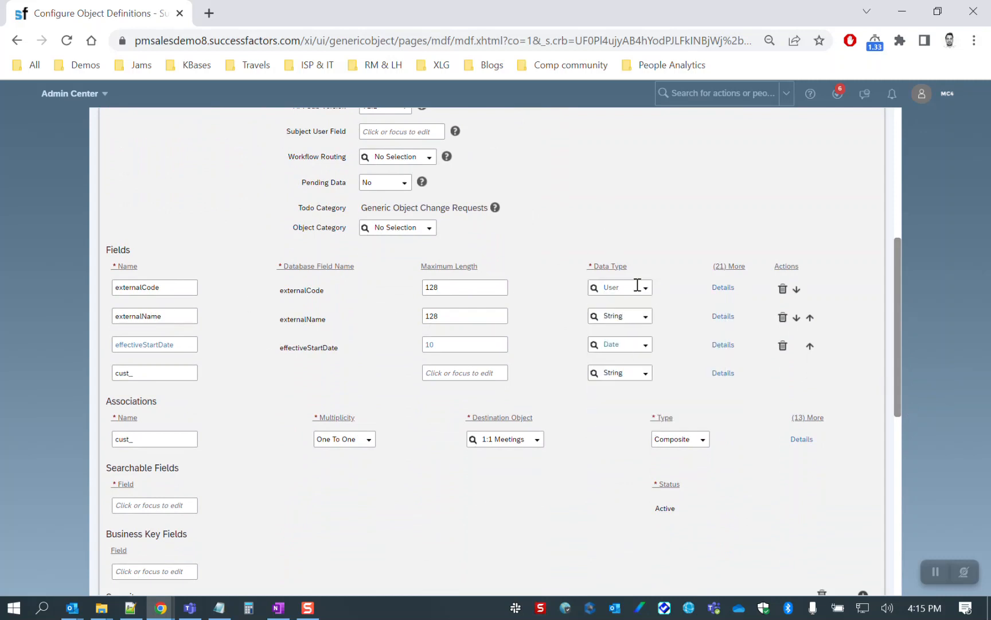
Step: Delete the externalName field from the object definition
scroll(514, 250, "up", 4)
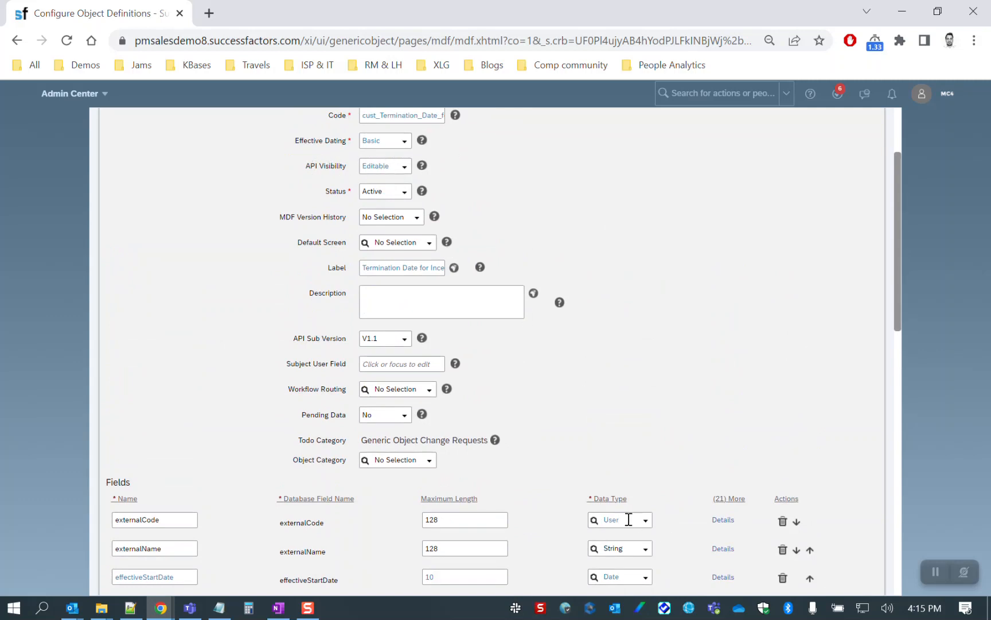
left_click_drag(896, 276, 756, 361)
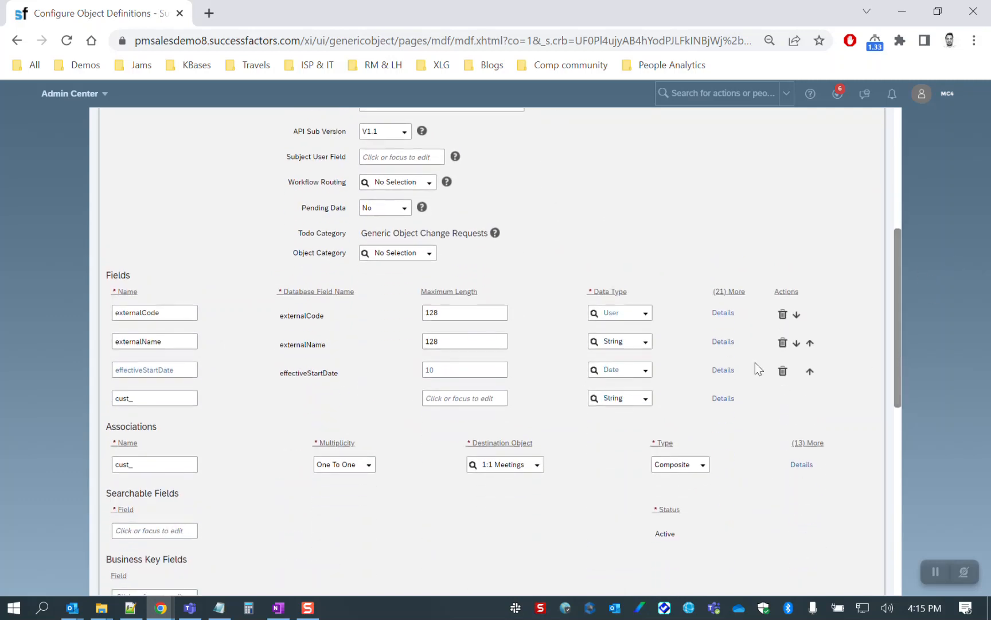
left_click(783, 344)
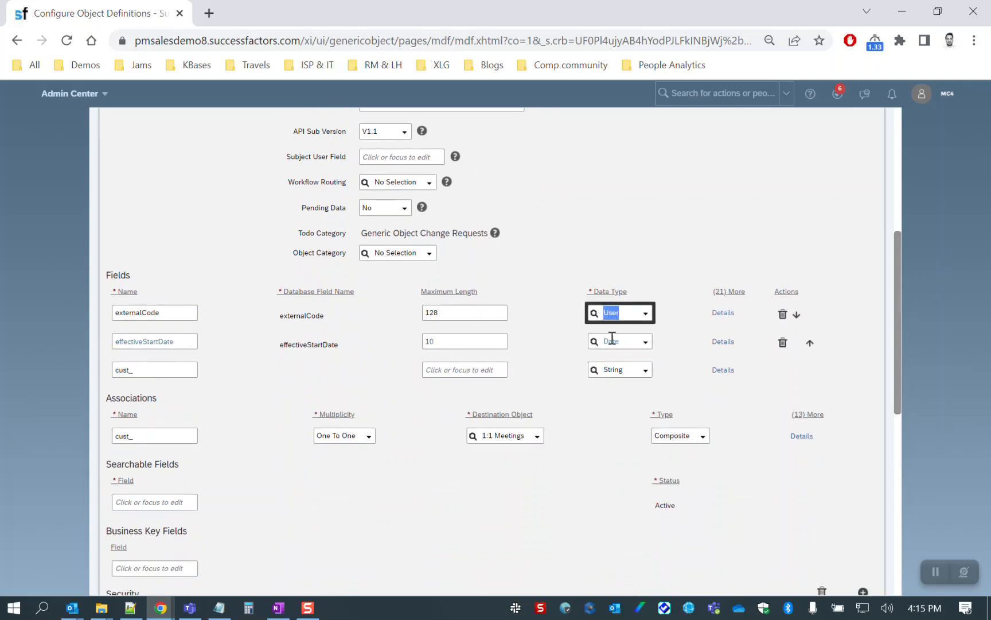
Step: Add a custom field named TerminationDate to the object and set its data type to Date
left_click(148, 370)
type("TerminationDate")
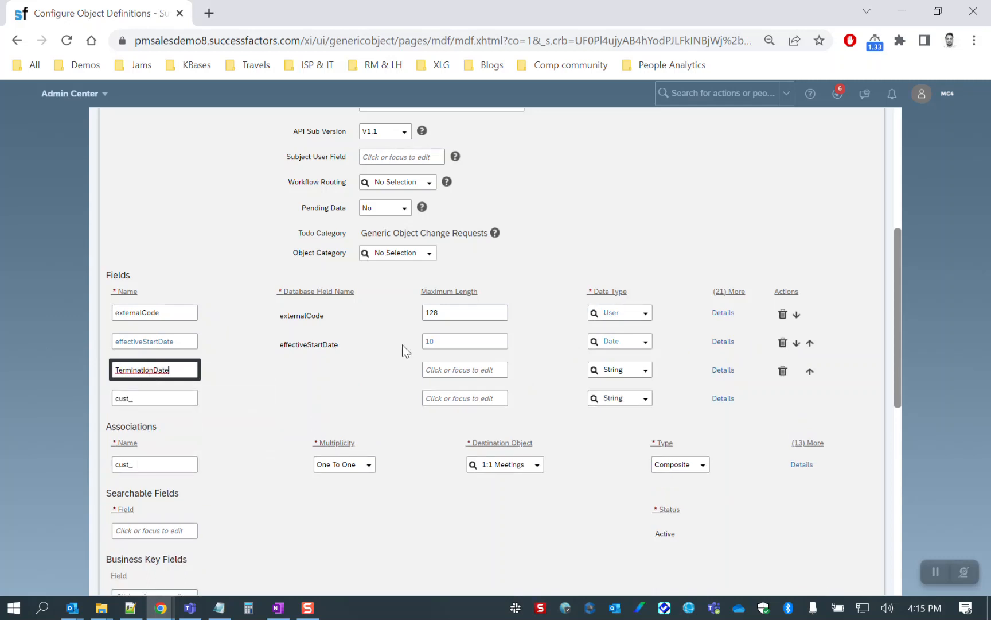
left_click(643, 370)
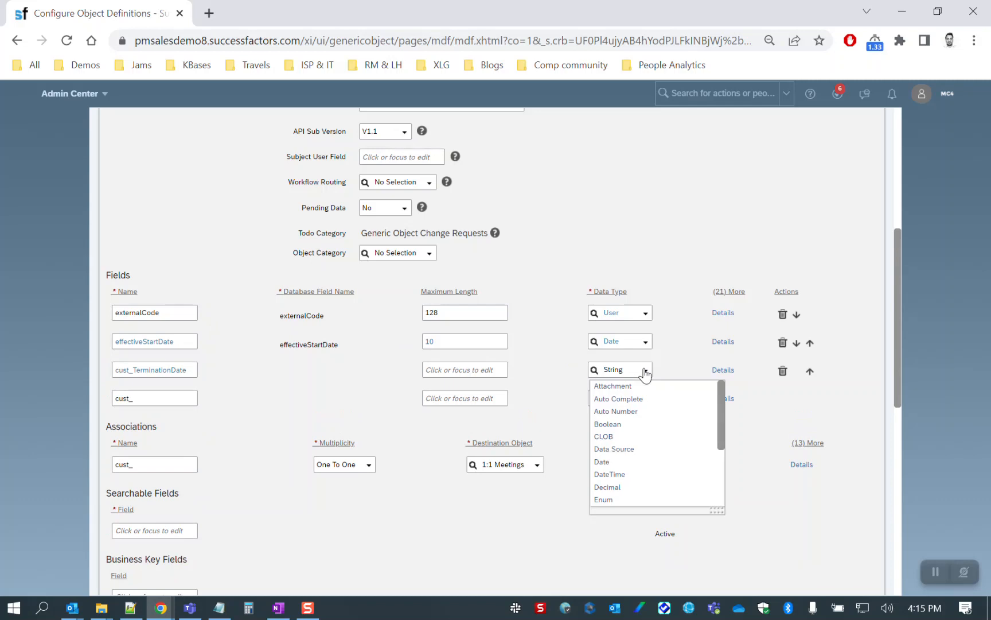
left_click(612, 462)
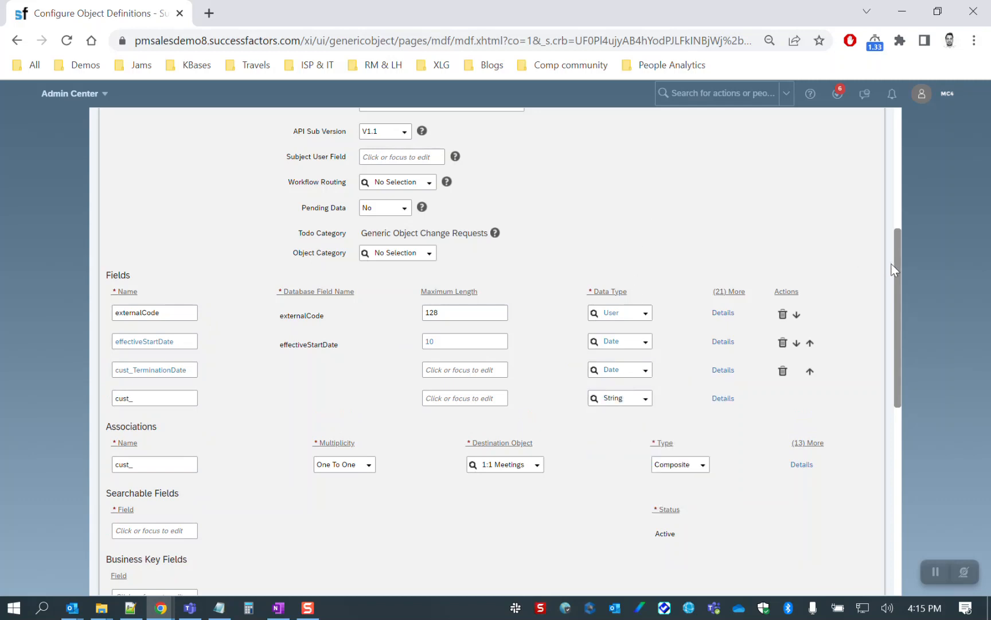
Step: Save the object definition and acknowledge the notice about role-based permissions
left_click_drag(895, 269, 893, 475)
left_click(872, 549)
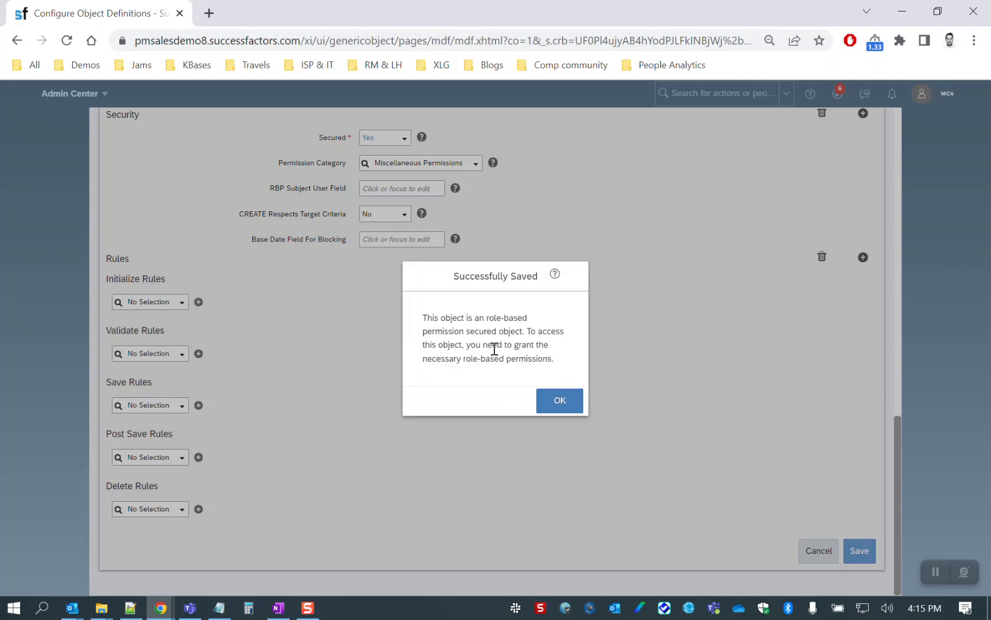
left_click(582, 396)
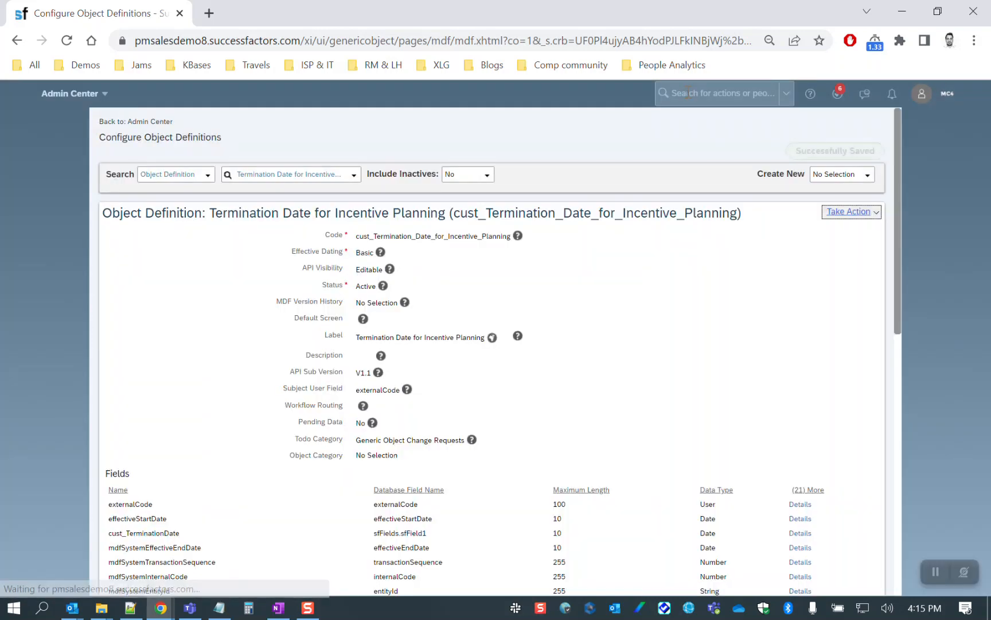
Step: Look up the permission roles and bring up the permission settings of the MC - Super User role
left_click(687, 91)
type("permission role")
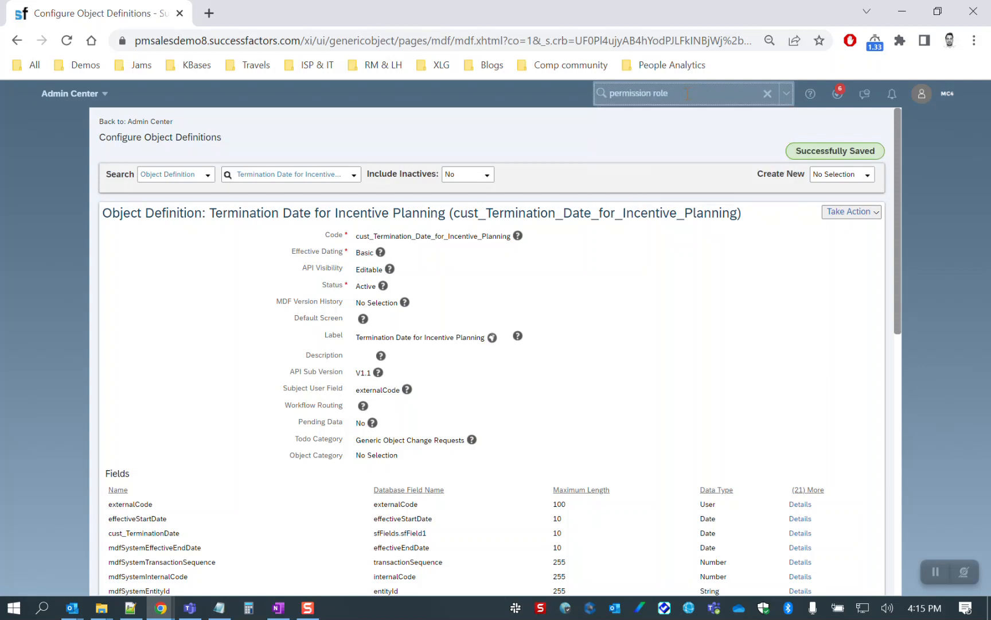
left_click(635, 181)
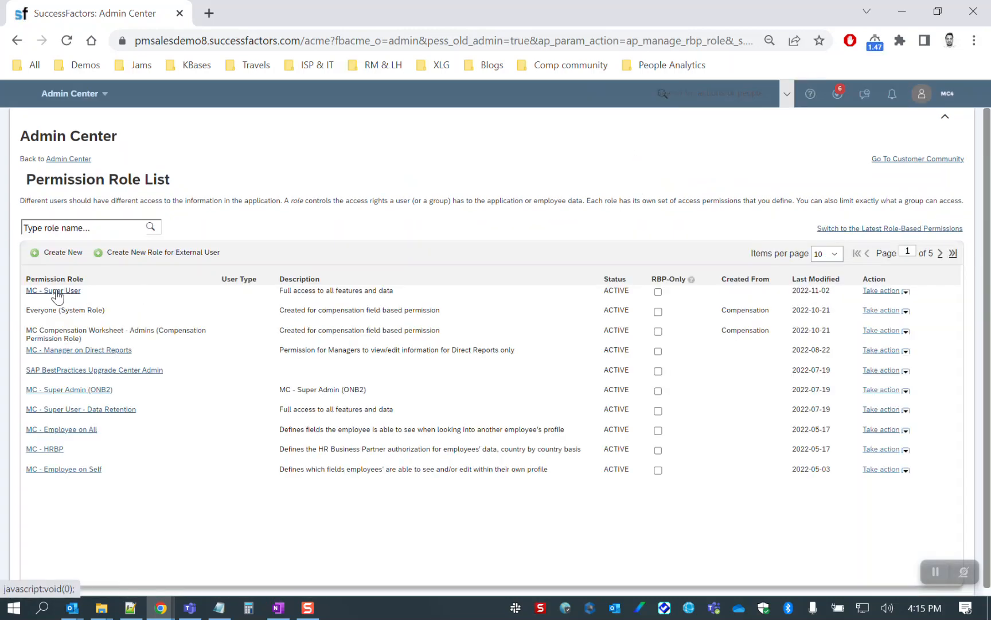
left_click(56, 291)
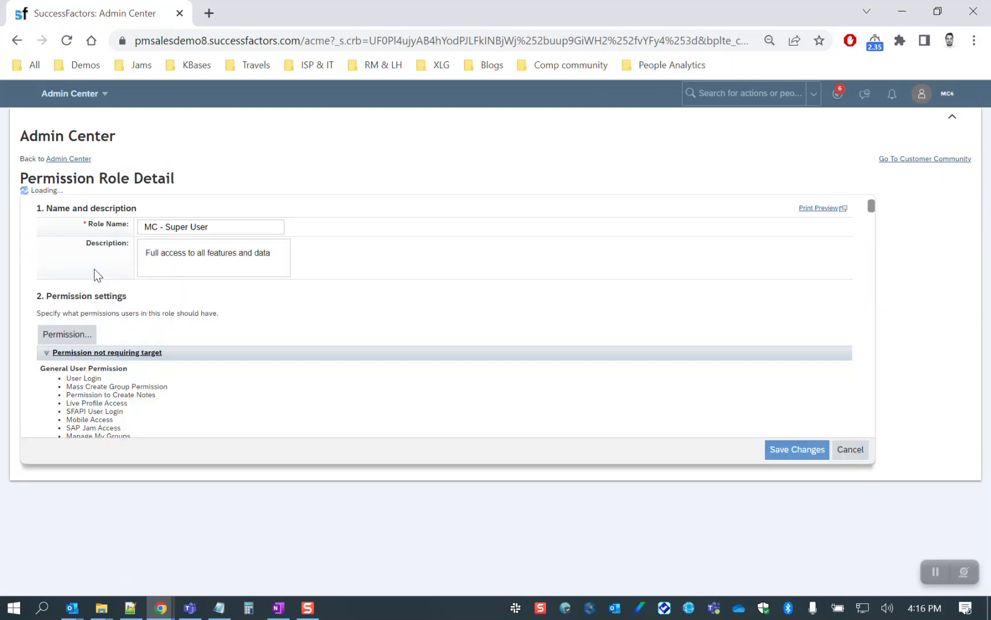
left_click(72, 325)
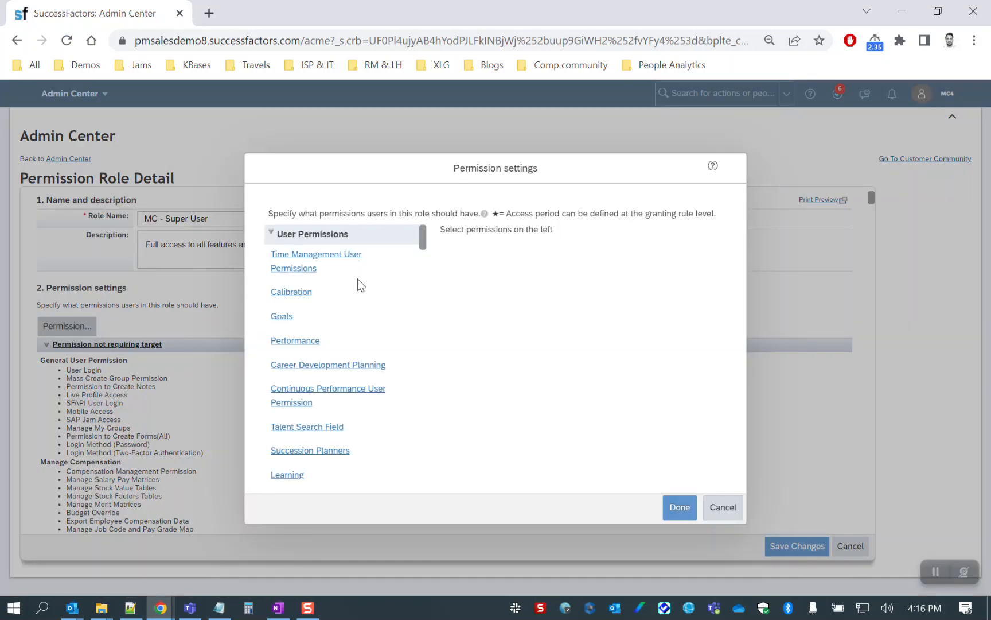
Step: Find the Termination Date for Incentive Planning object among the role's Miscellaneous Permissions by searching the page for "Incentive Planning"
left_click_drag(423, 242, 429, 322)
left_click(350, 251)
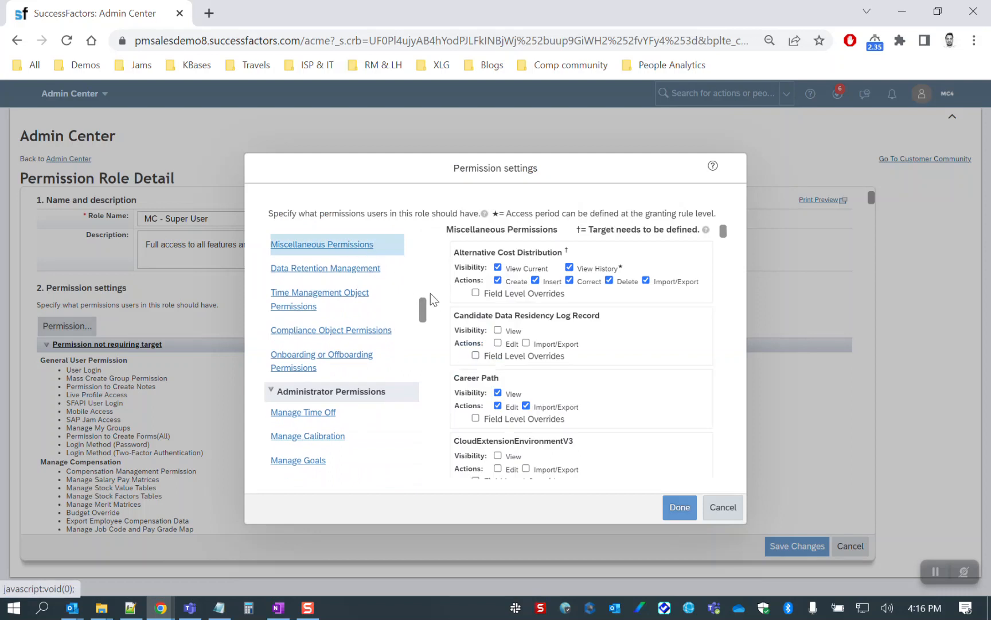
key("ctrl+f")
type("Incentive I")
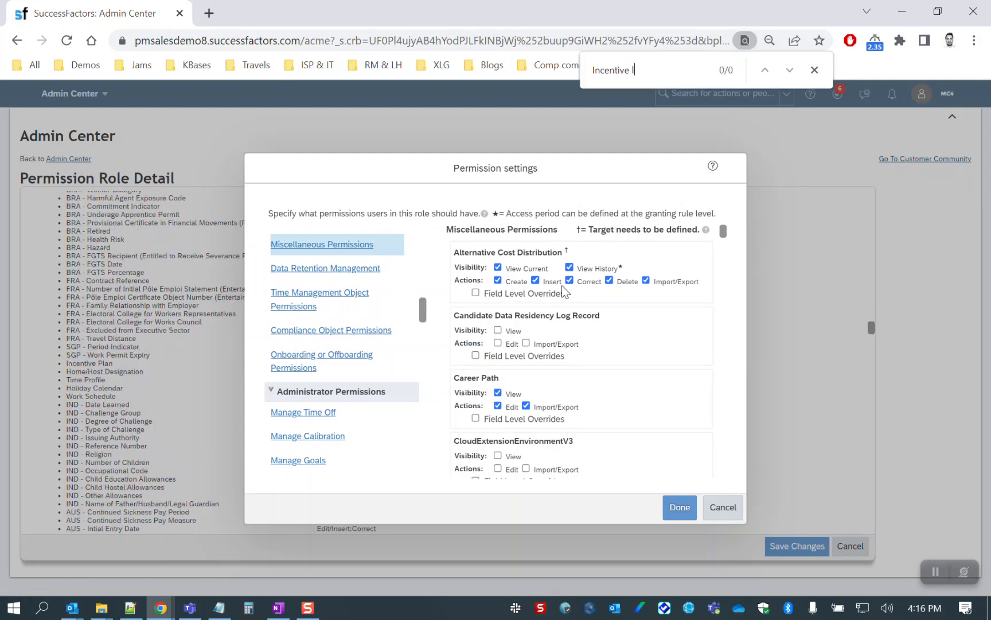
key("BackSpace")
type("Planning")
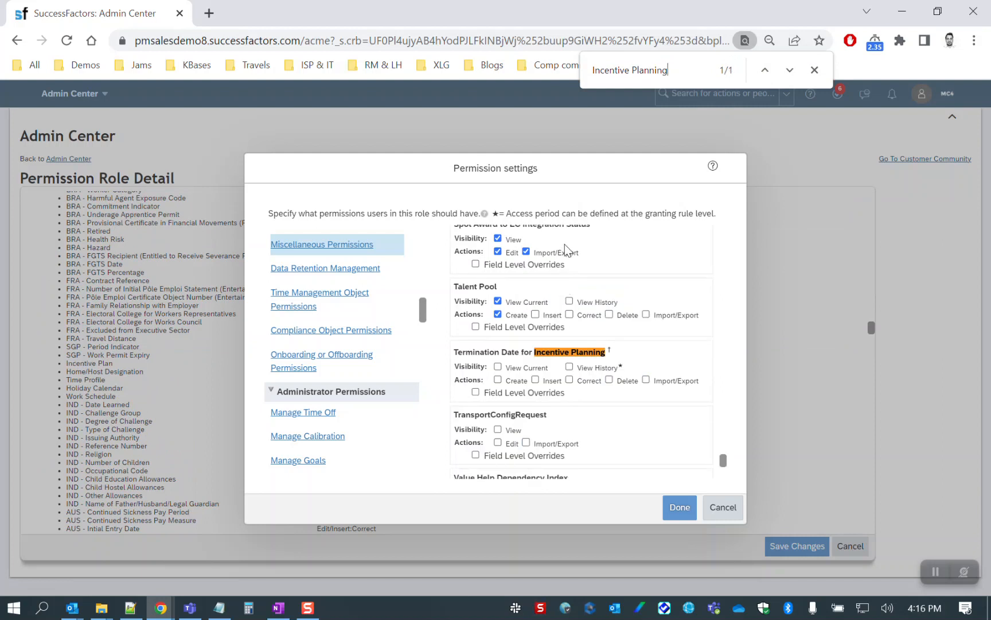
Step: Grant the role View Current, View History, Create, Insert, Correct, Delete and Import/Export on Termination Date for Incentive Planning, and save the role
left_click(497, 366)
left_click(497, 379)
left_click(536, 380)
left_click(569, 366)
left_click(570, 379)
left_click(610, 380)
left_click(646, 380)
left_click(679, 508)
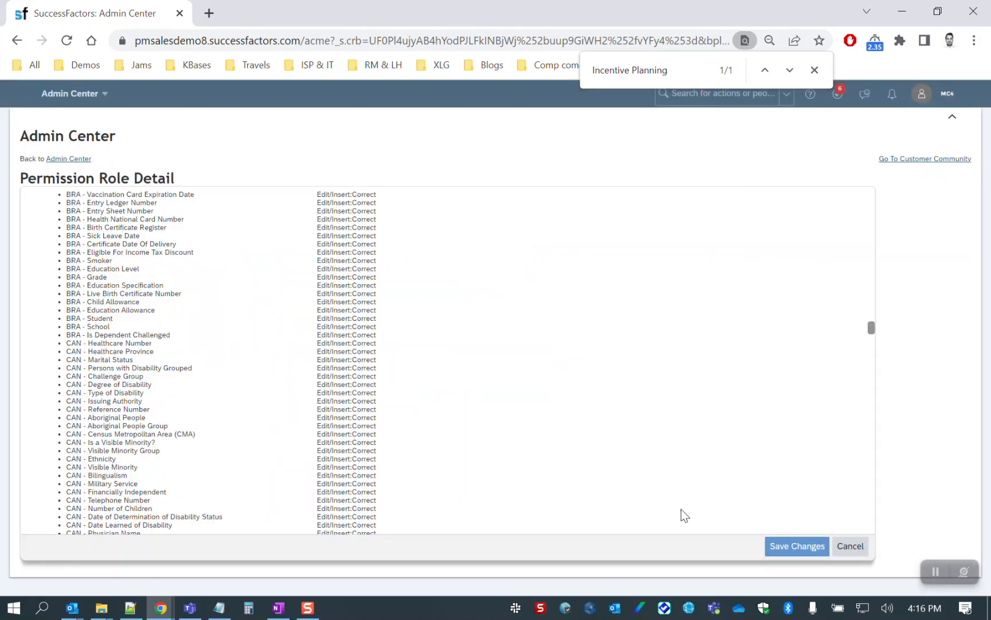
left_click(797, 545)
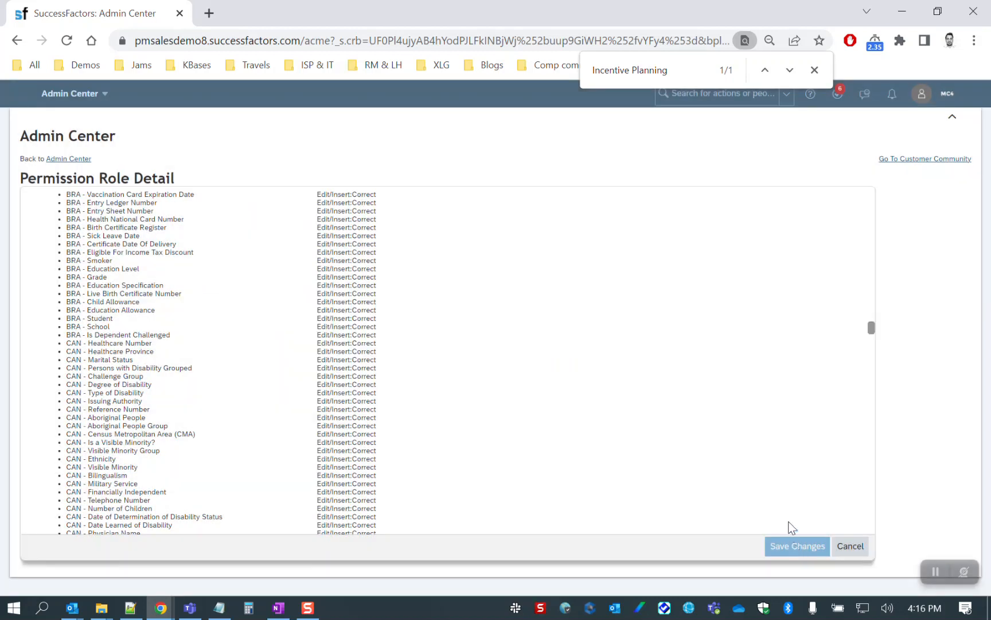
left_click(815, 69)
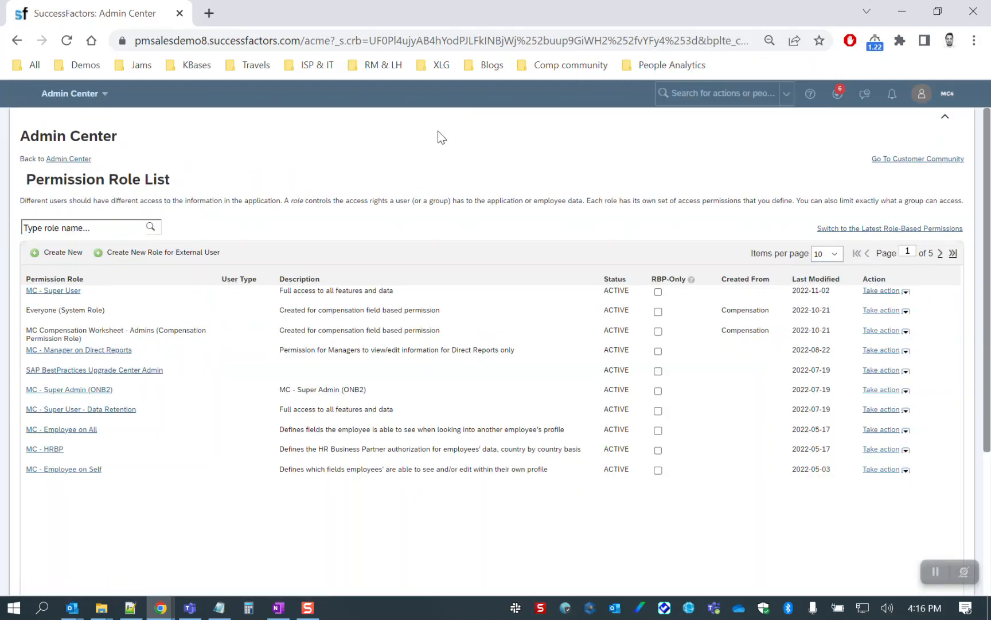
Step: Go to the Integration Center and show the list of saved integrations
left_click(705, 93)
type("Integration Center")
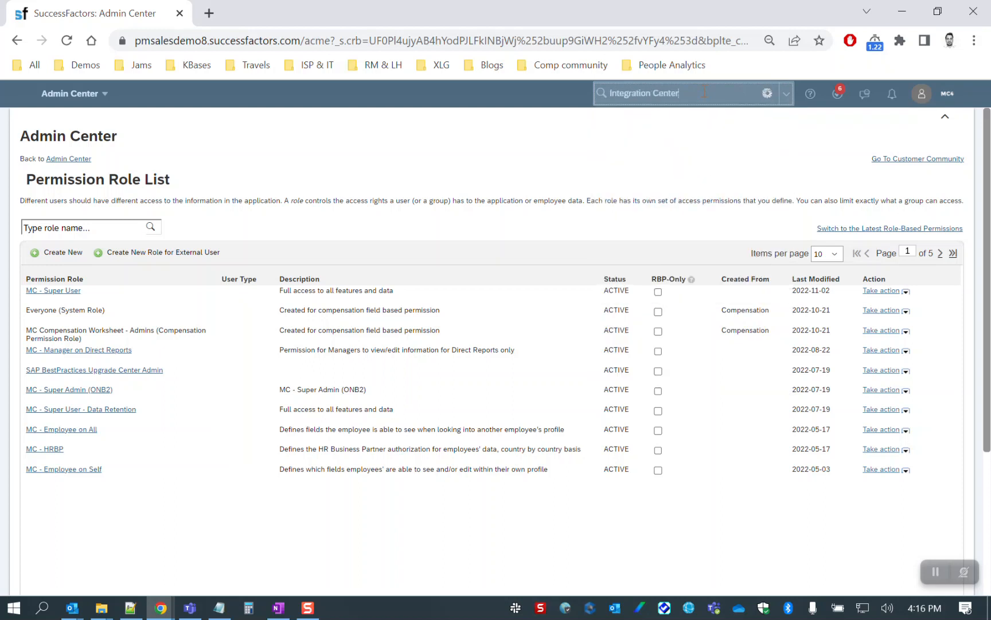
left_click(677, 122)
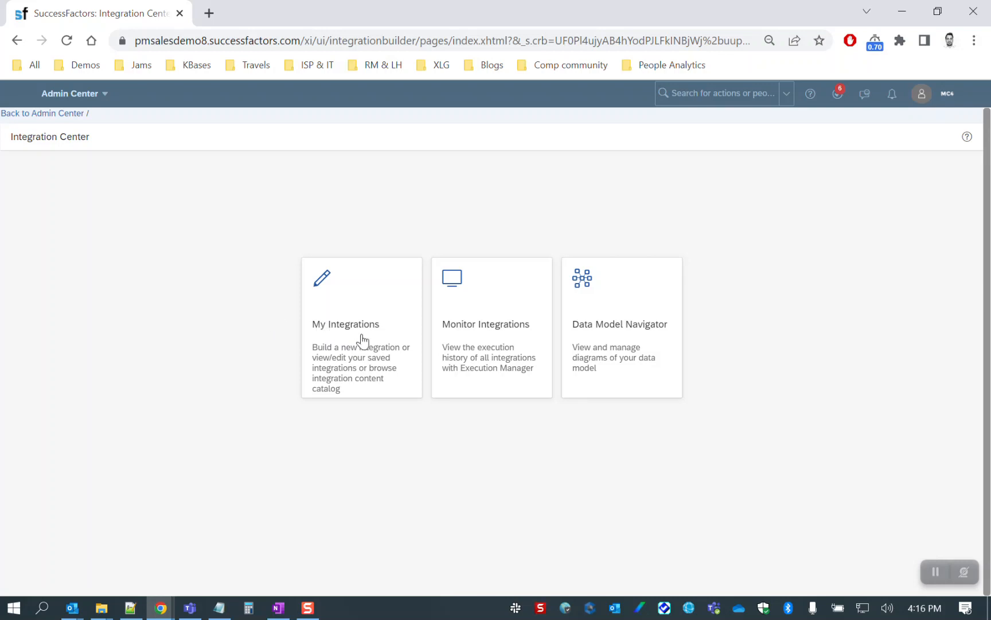
left_click(363, 339)
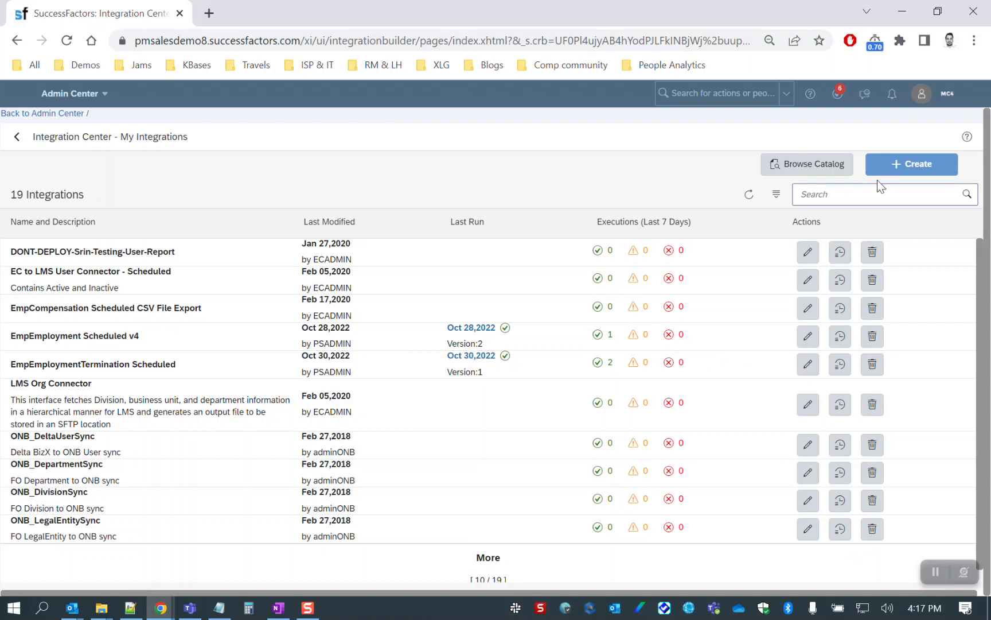
Step: Create a new integration with a Scheduled trigger and SuccessFactors as both source and destination type
left_click(915, 166)
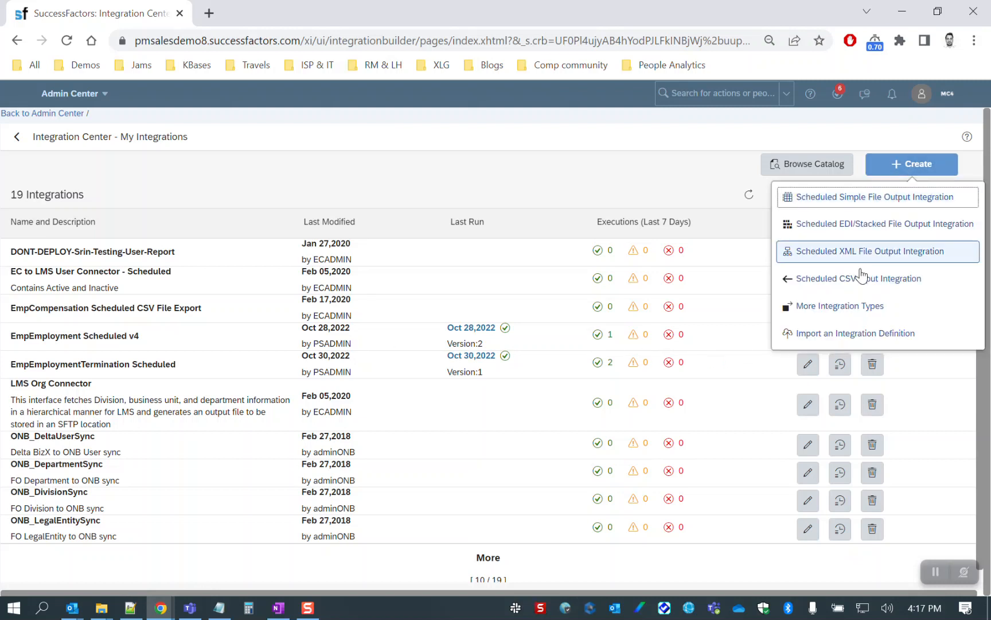
left_click(858, 305)
left_click(516, 256)
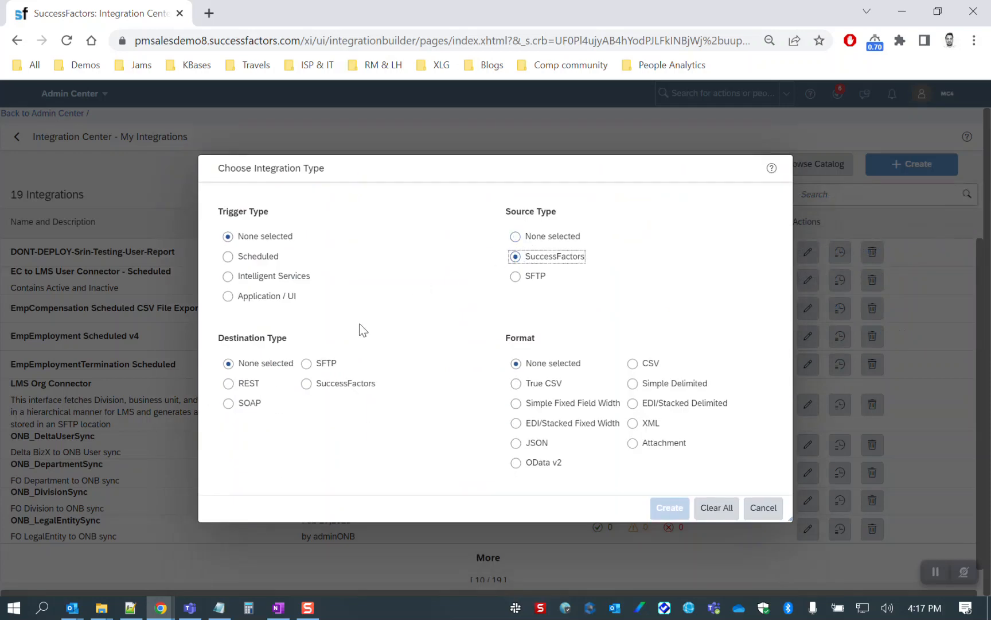
left_click(308, 383)
left_click(228, 255)
left_click(670, 513)
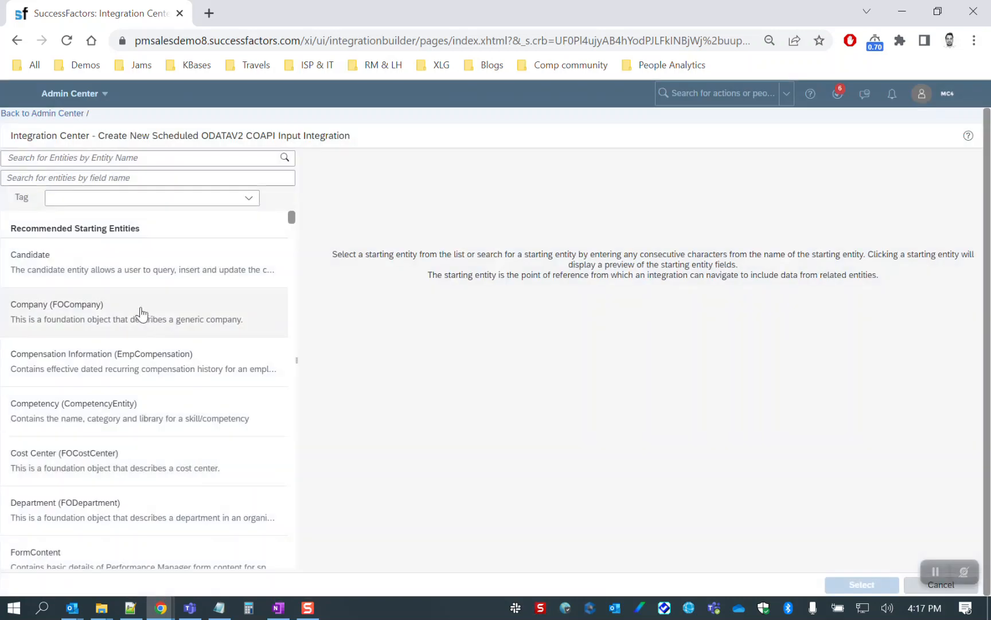
Step: Search the entities for Employment and choose Employment Details (EmpEmployment) as the starting entity
left_click(64, 159)
type("Employment")
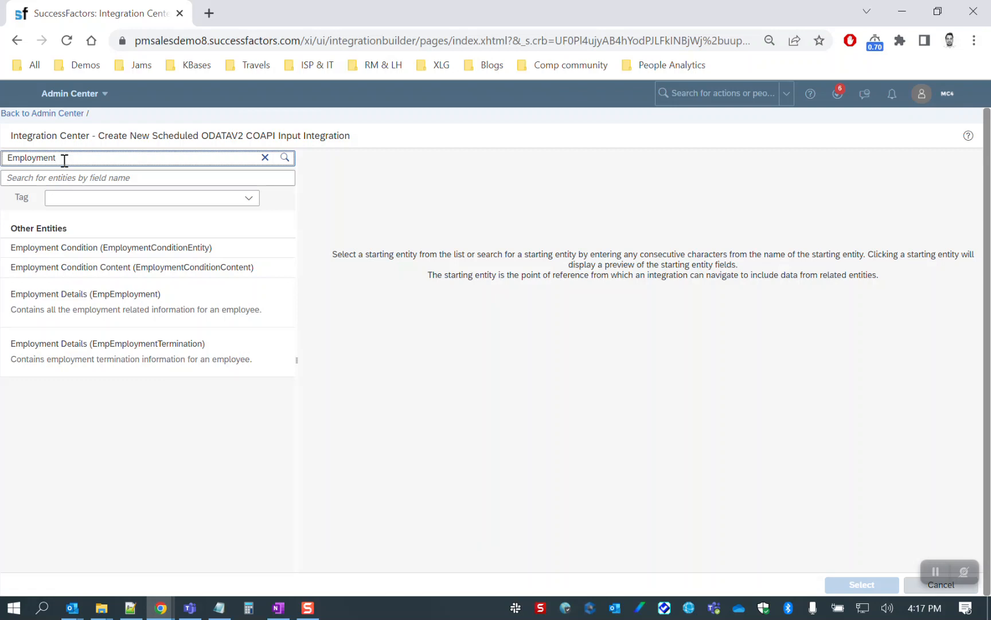
left_click(79, 304)
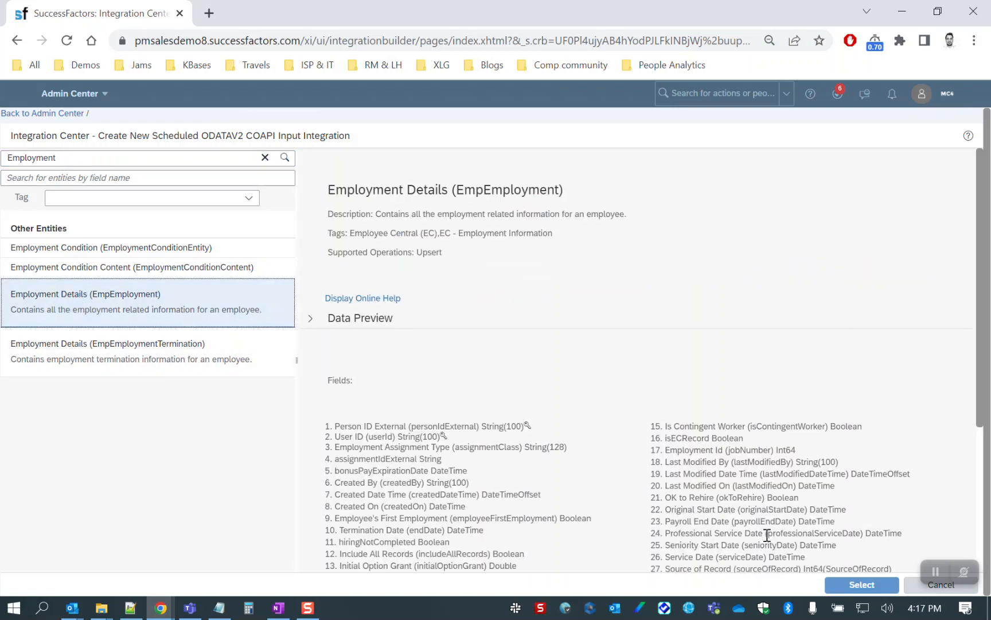
left_click(860, 584)
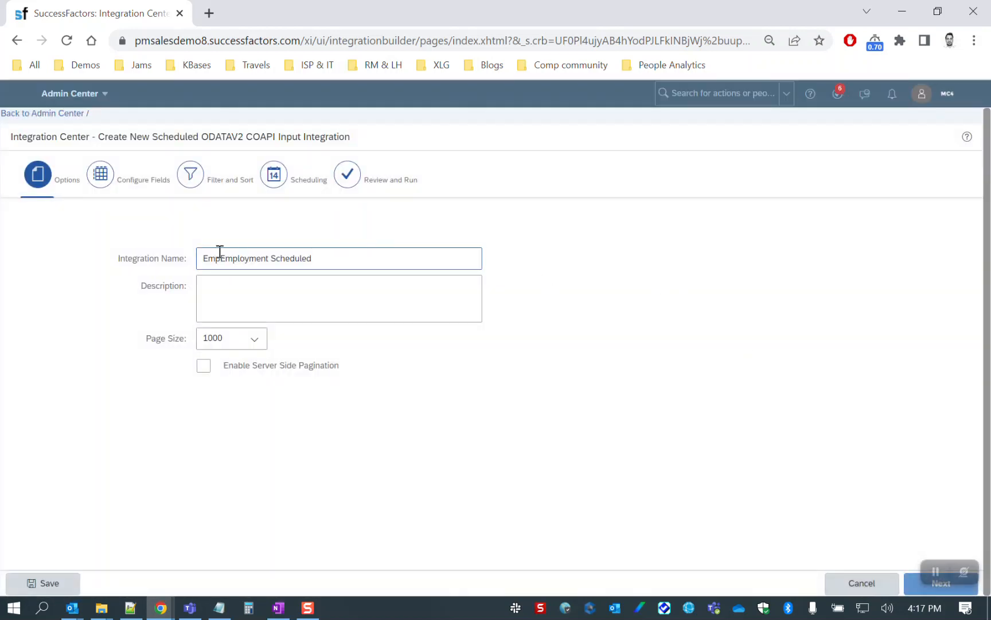
Step: Name the integration SSFF_Compensation_DailyJob_for_Incentive_Planning_1of2 and proceed to the field configuration
triple_click(213, 258)
type("SSFF_Com")
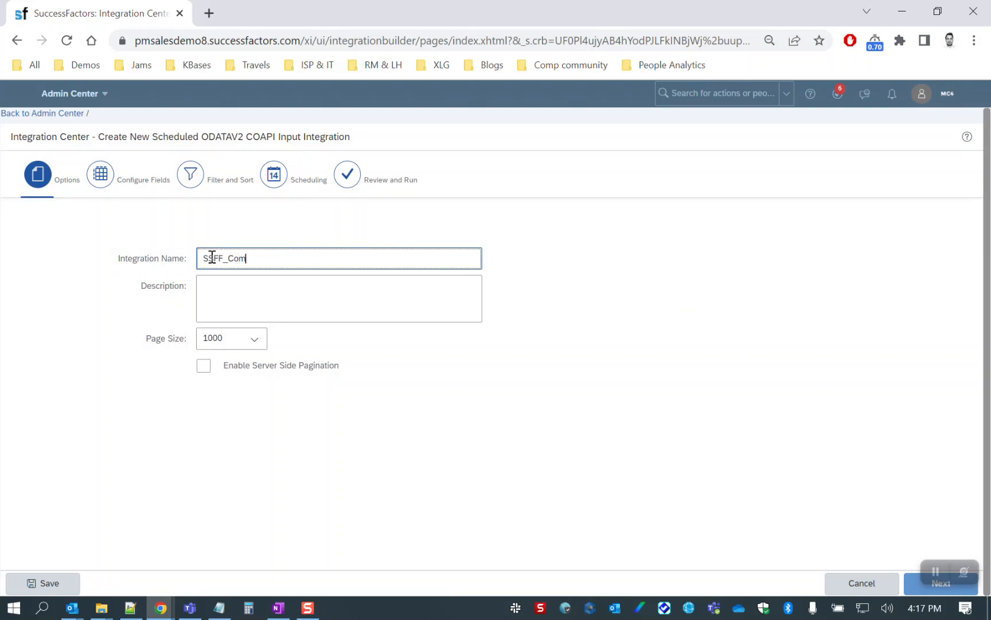
type("pensation_DailyJob_for")
type("_Ince")
type("for_Incent")
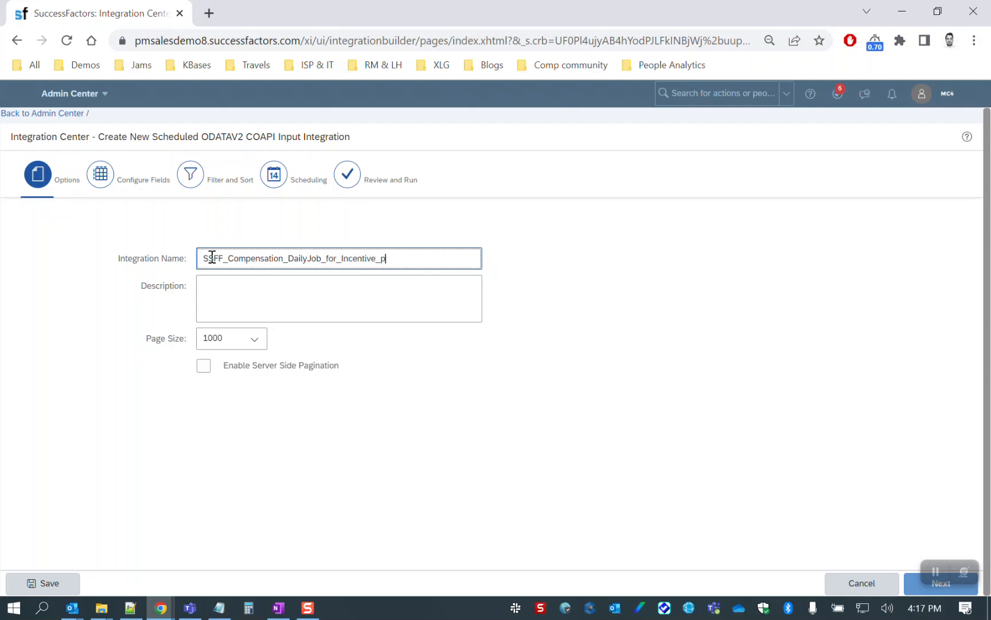
type("ive_Planning_1of2")
left_click(347, 299)
left_click(940, 583)
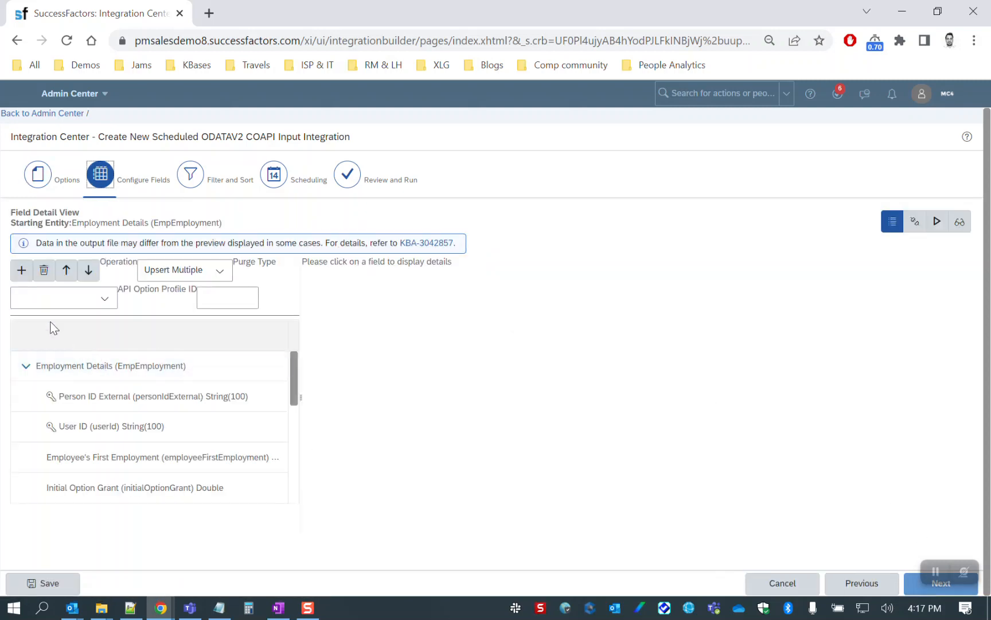
Step: Switch to the field mapping view and remove Employment Details (EmpEmployment) from the destination fields
left_click(915, 224)
left_click(382, 385)
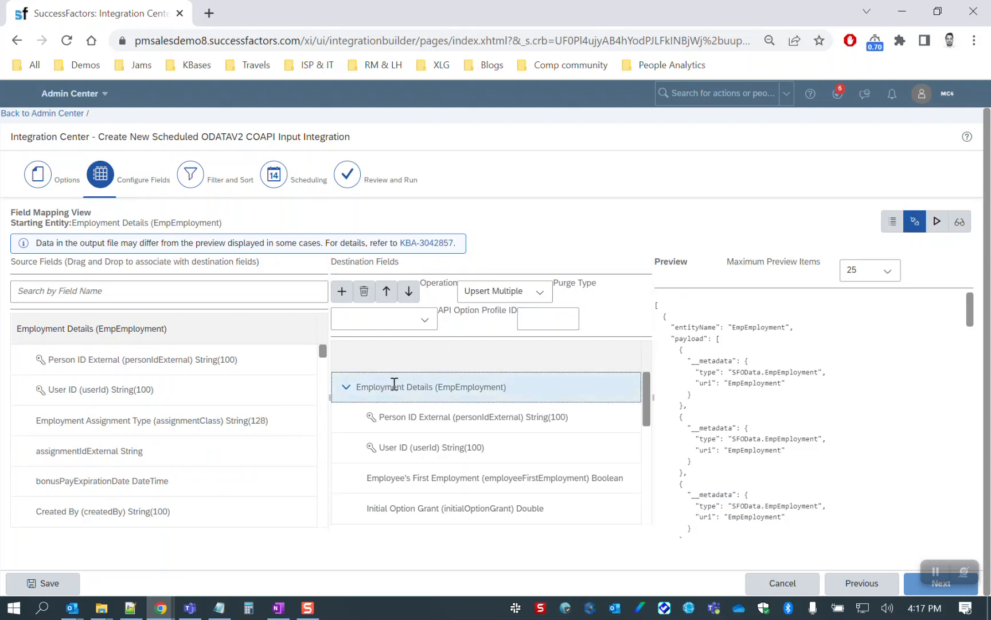
left_click(364, 292)
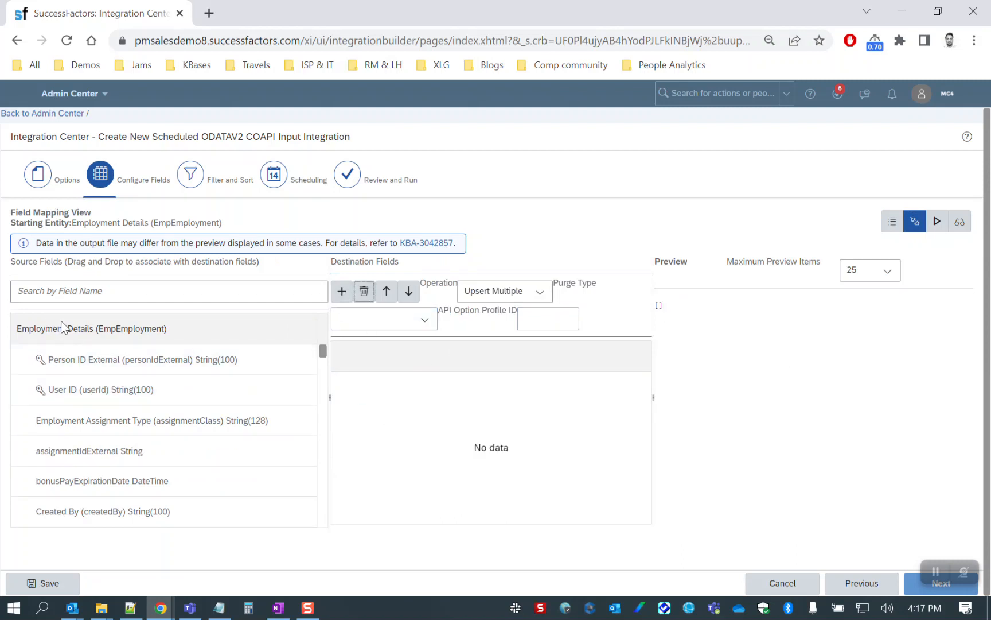
Step: Add Termination Date for Incentive Planning as the destination entity, finding it with the search term Termination
left_click(342, 292)
left_click(383, 192)
type("Termination")
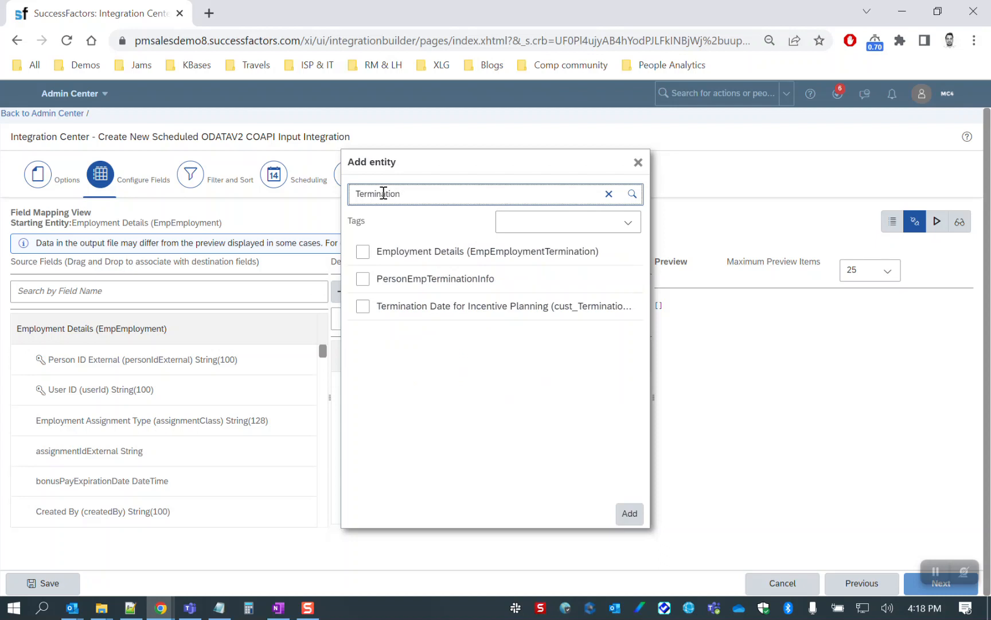
left_click(362, 311)
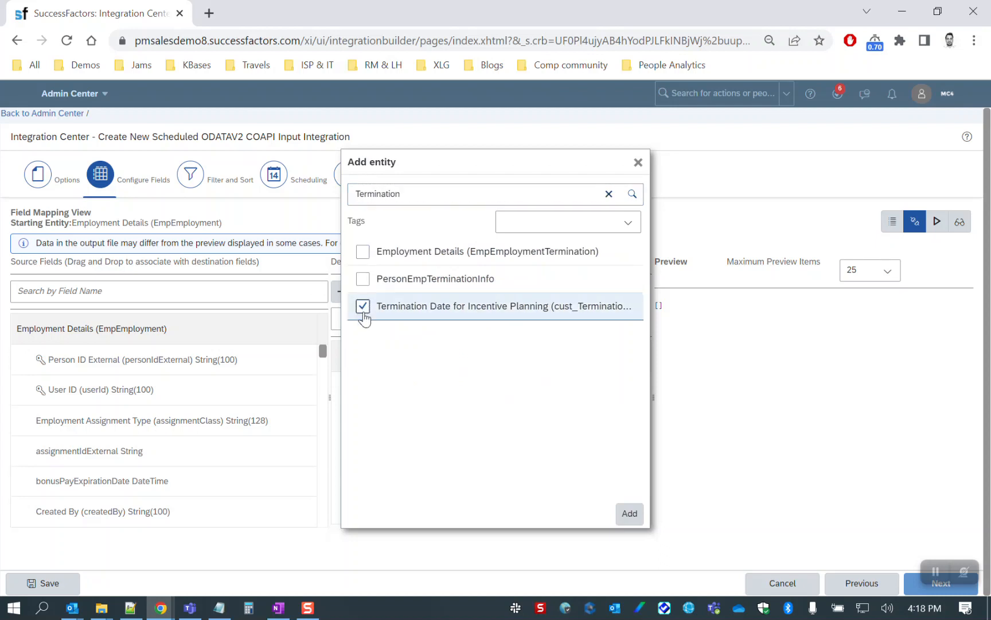
left_click(629, 514)
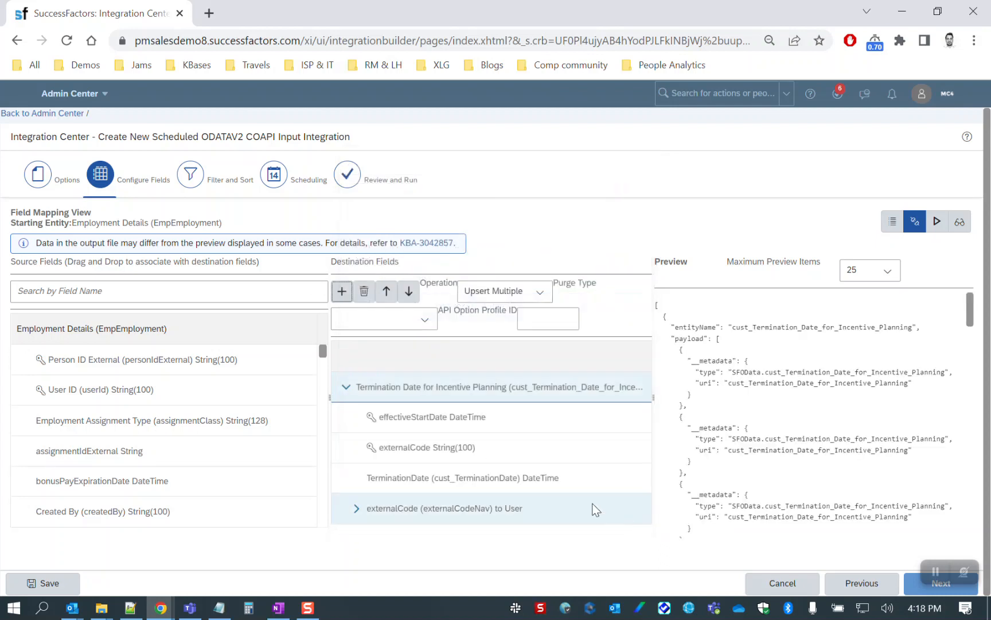
Step: Map User ID (userId) to the destination field externalCode and switch to the test view
left_click_drag(47, 389, 393, 451)
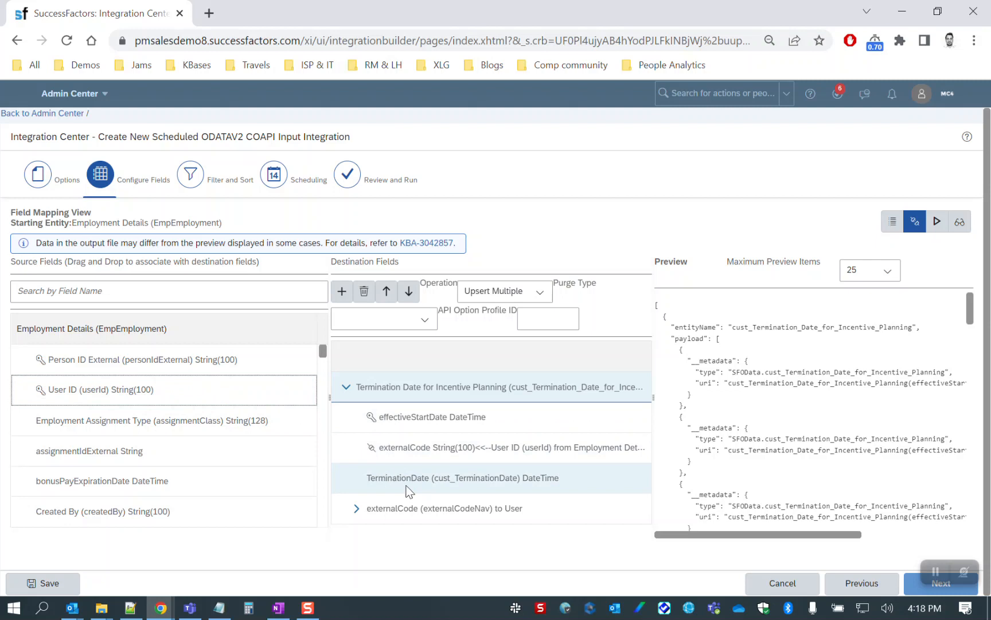
left_click(416, 415)
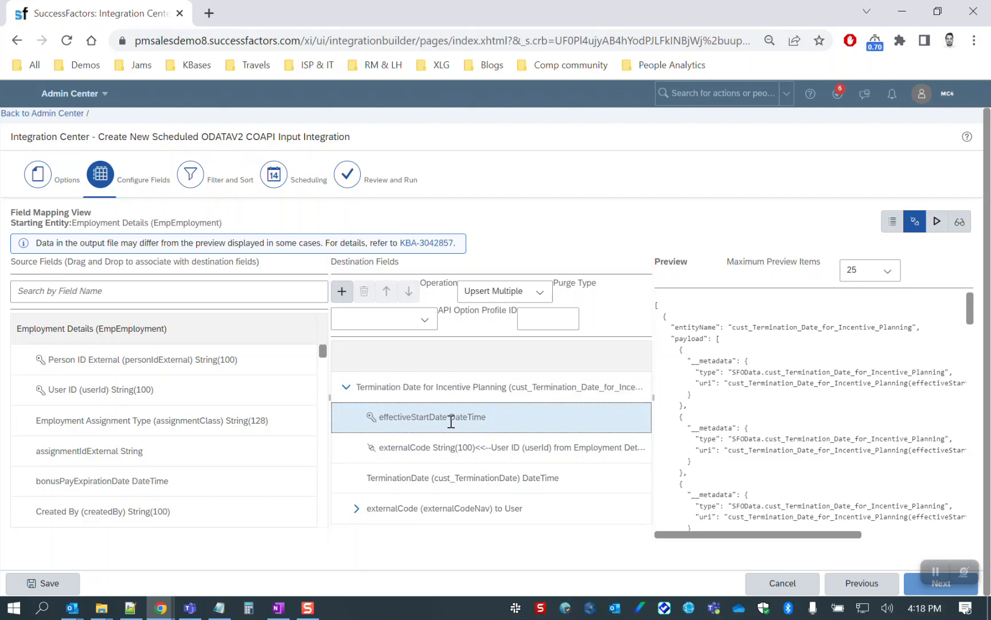
left_click(937, 222)
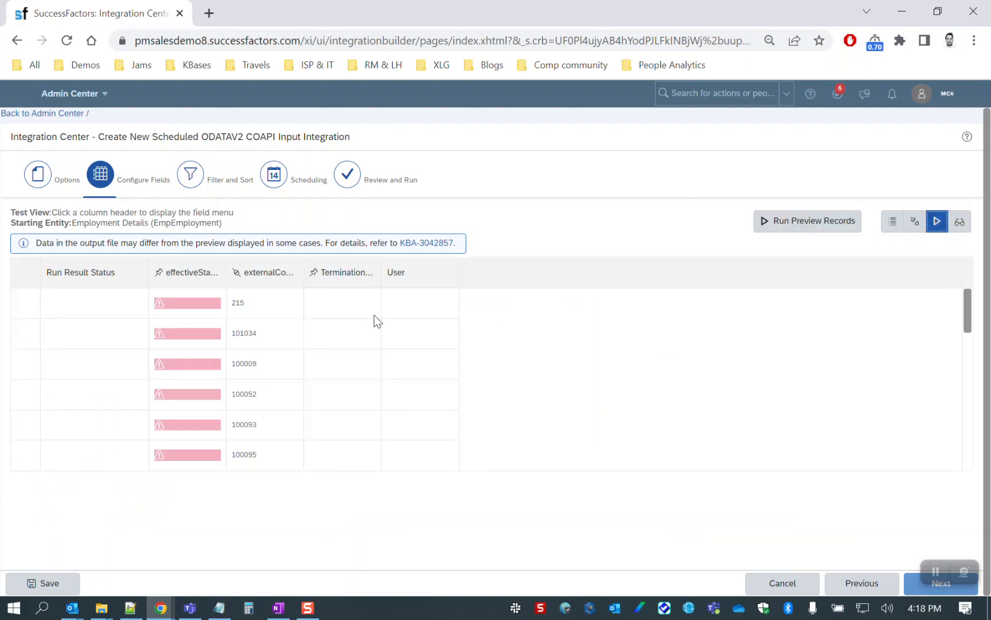
Step: Give the effectiveStartDate field the format yyyy-MM-dd'T'HH:mm:ss'Z' and the default value 2021-01-01T00:00:00Z
left_click(175, 272)
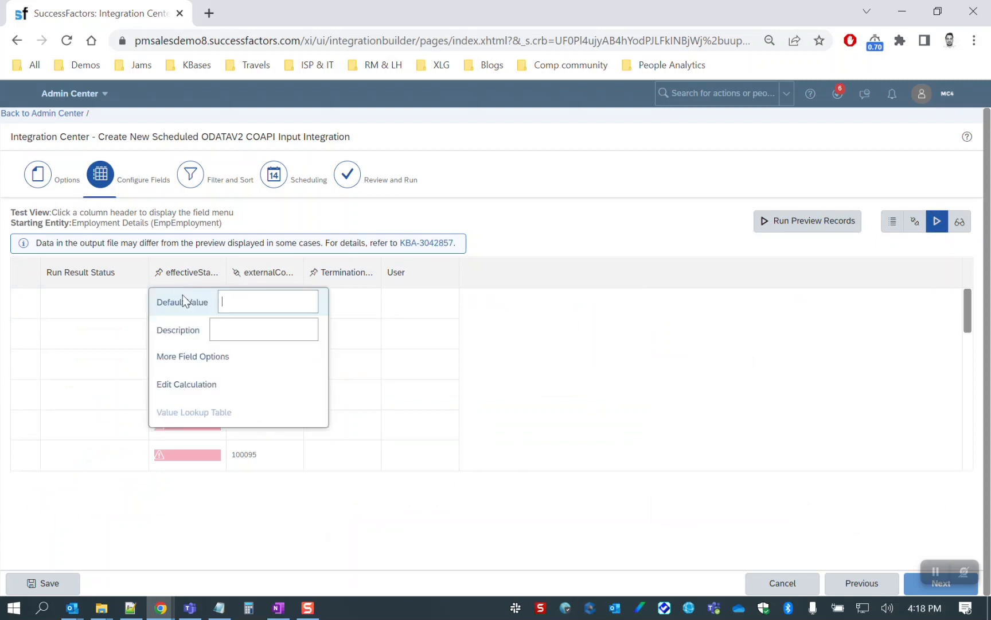
left_click(206, 357)
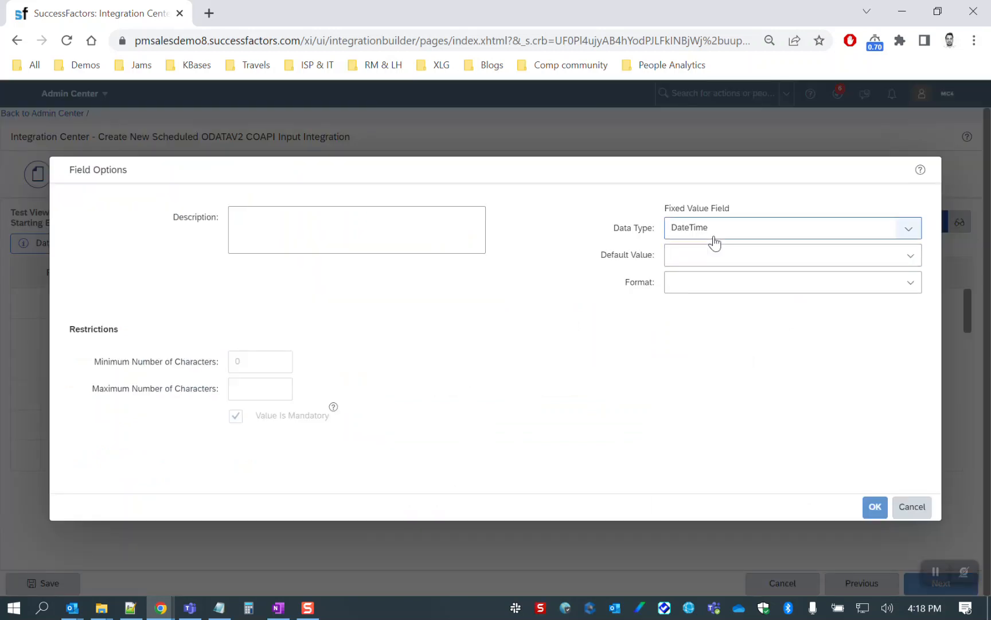
left_click(876, 282)
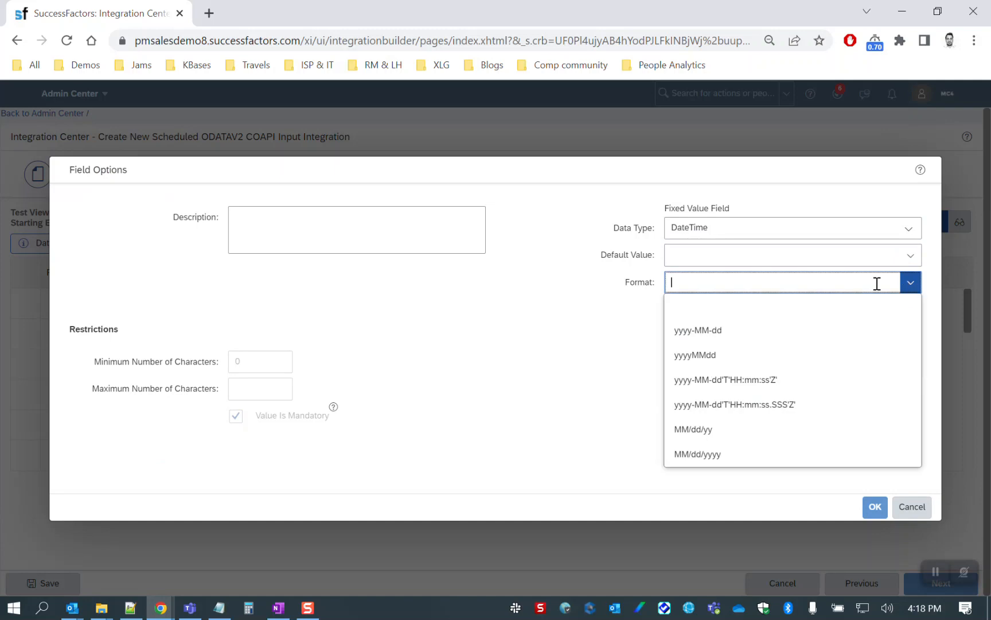
left_click(707, 381)
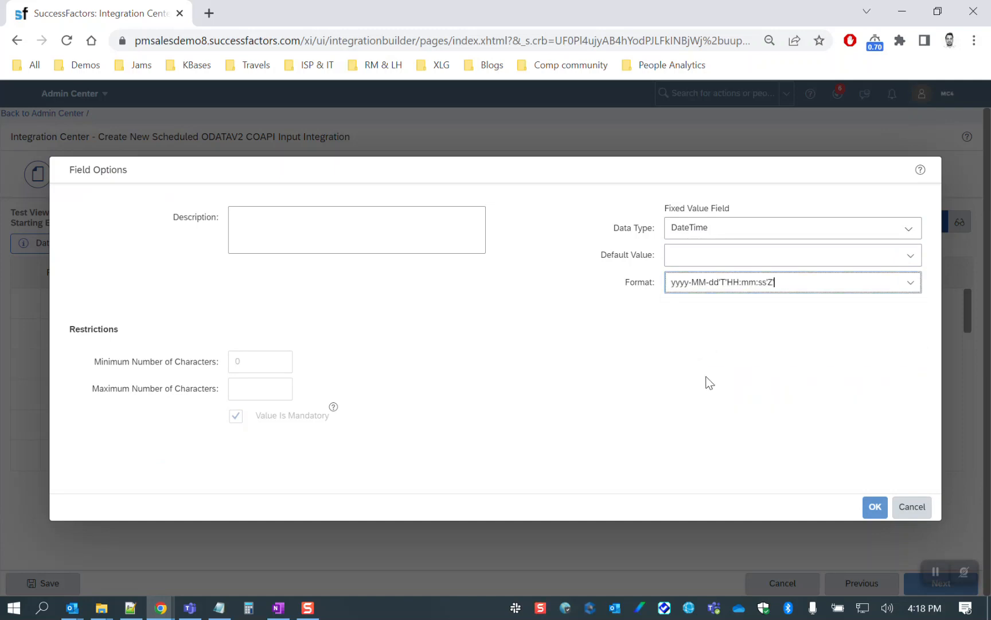
left_click(703, 259)
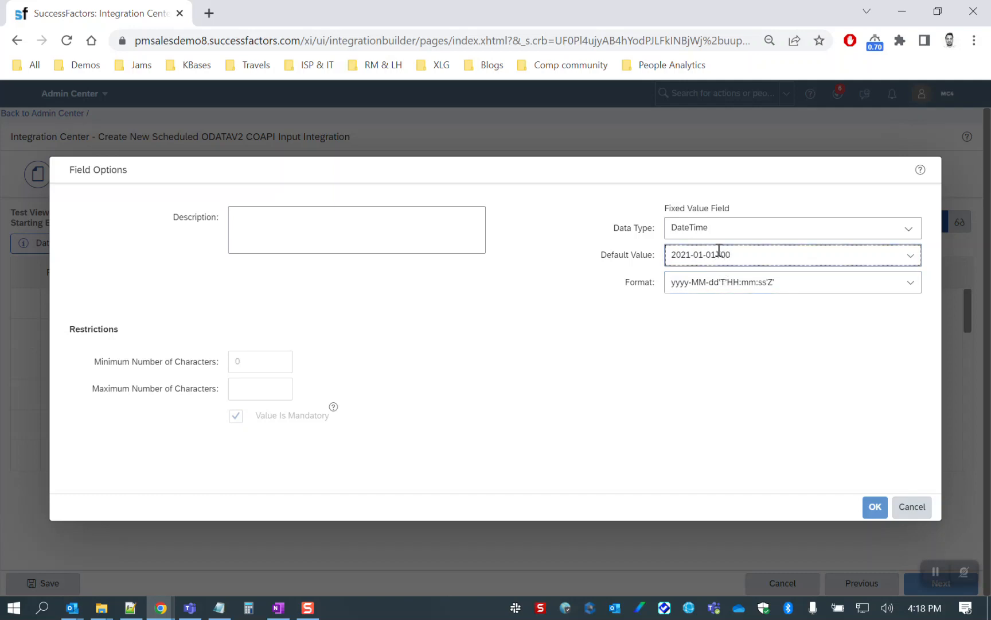
type(":00:00Z")
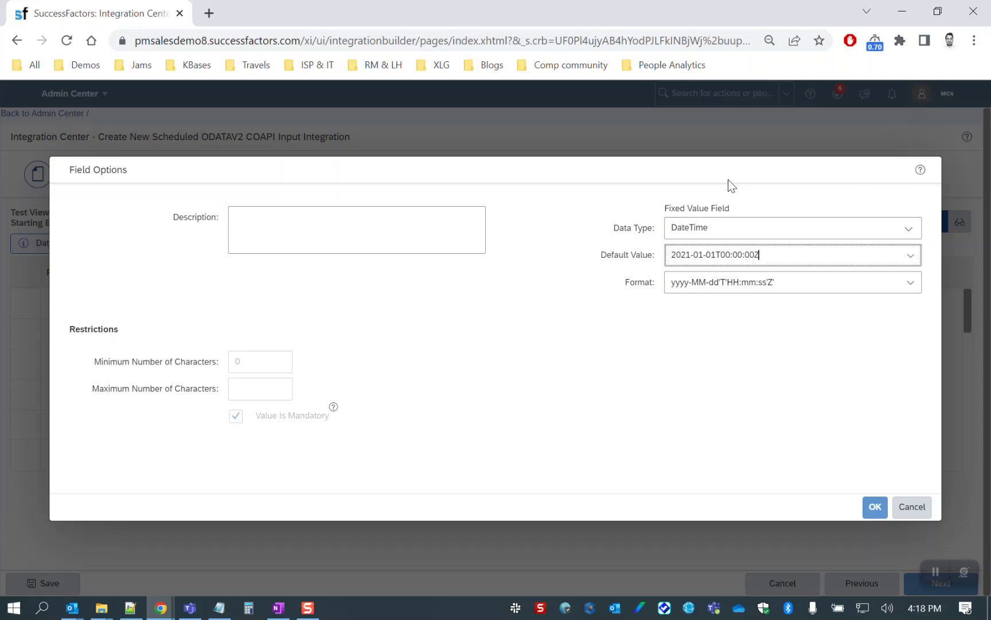
left_click(873, 507)
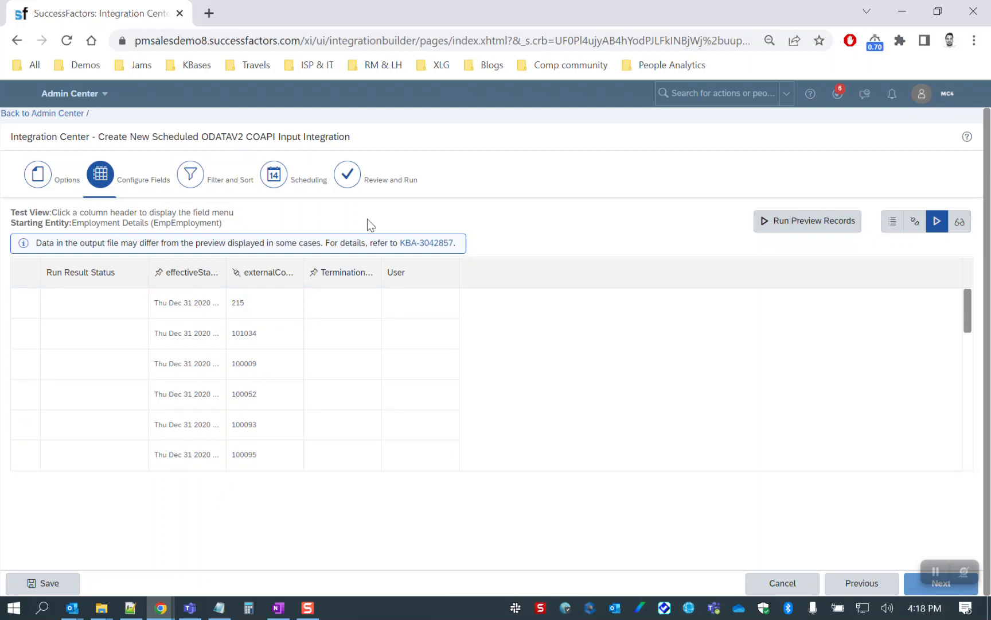
Step: Proceed past the filter and sort settings without adding any, and schedule the integration to occur daily
left_click(912, 592)
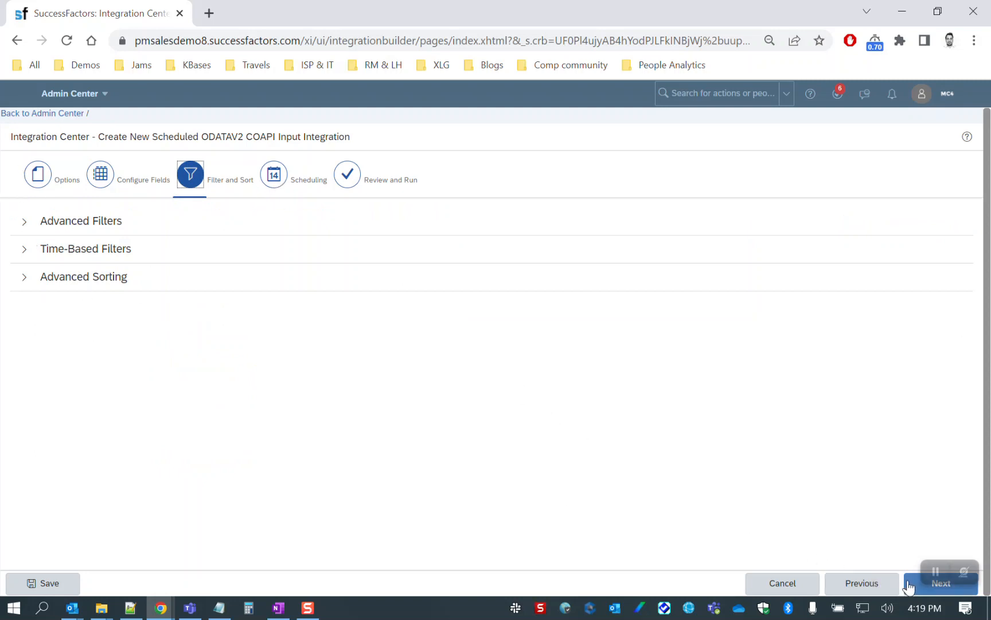
left_click(941, 583)
left_click(370, 251)
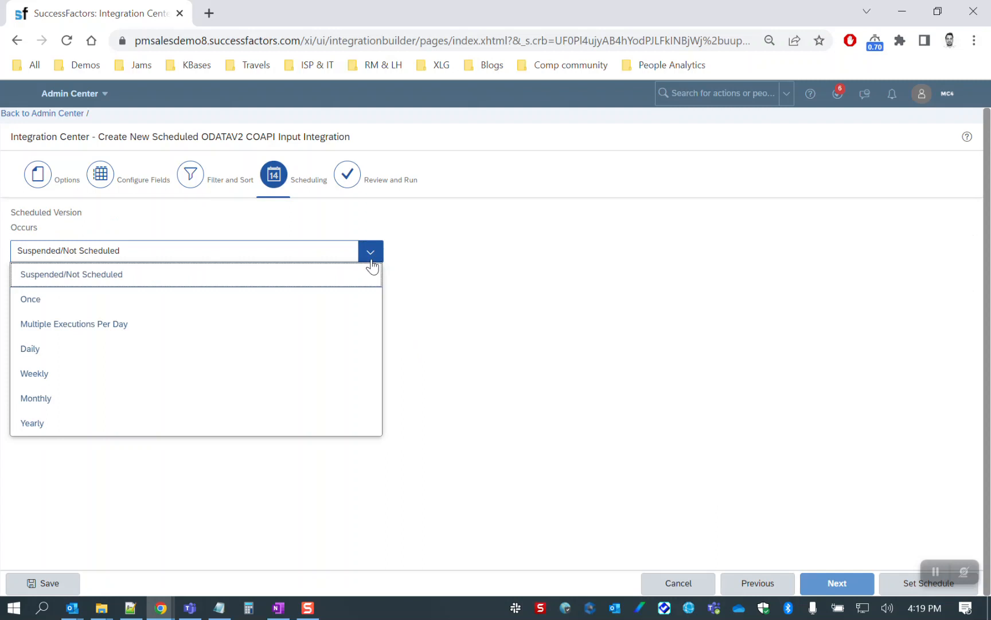
left_click(39, 352)
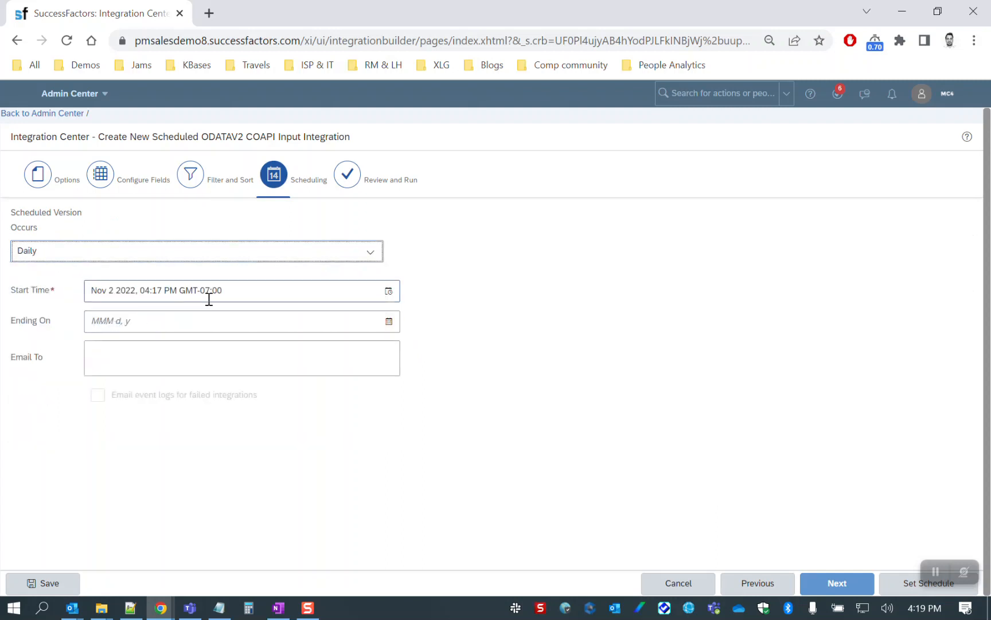
Step: Set the schedule's start time to Nov 3 2022, 01:00 AM
left_click(389, 291)
left_click(217, 376)
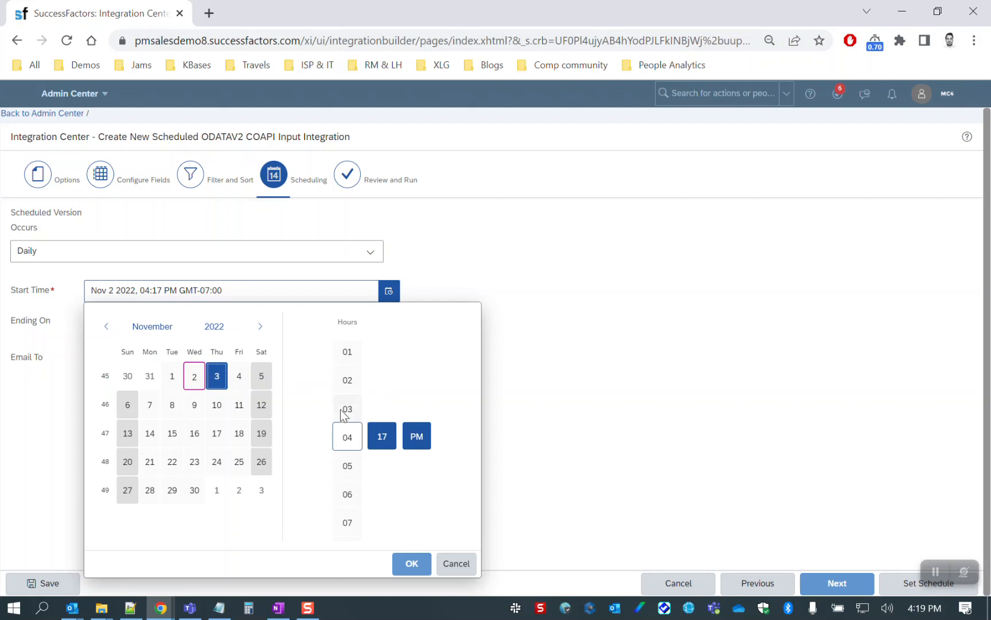
left_click(348, 353)
left_click(387, 439)
scroll(385, 438, "up", 17)
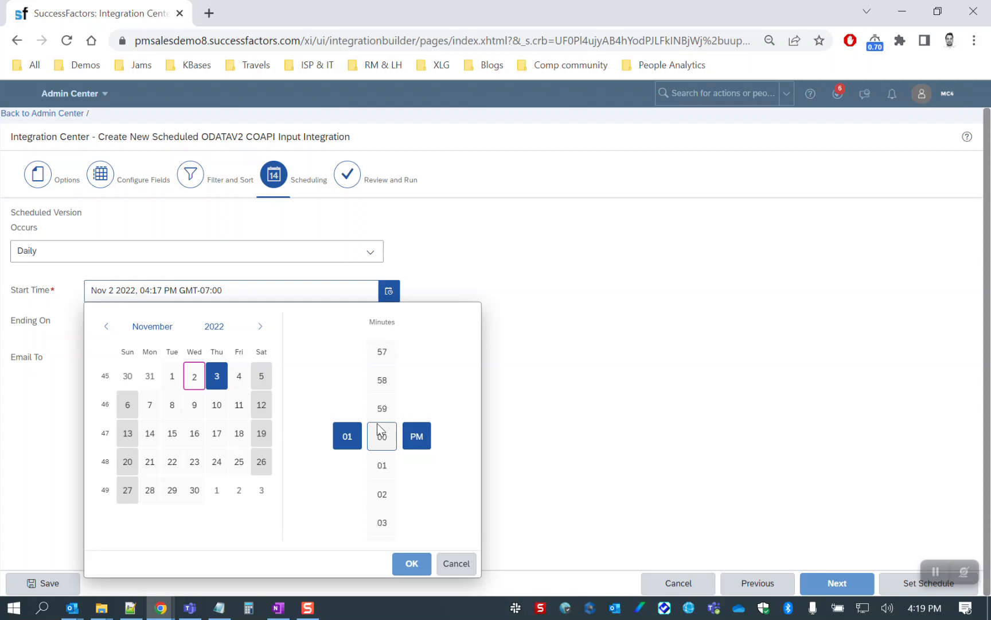
left_click(417, 436)
left_click(416, 409)
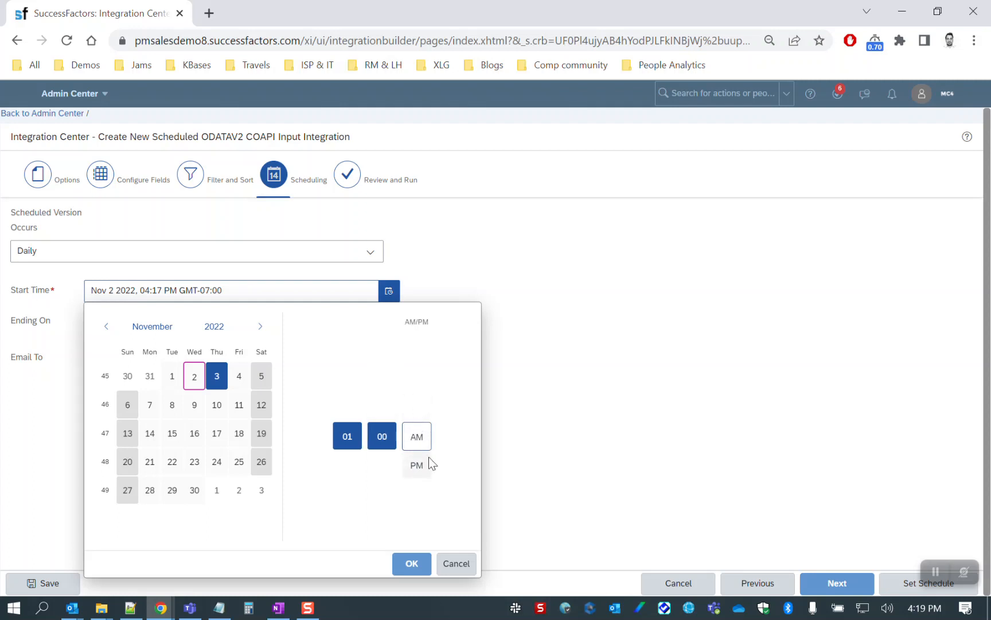
left_click(458, 437)
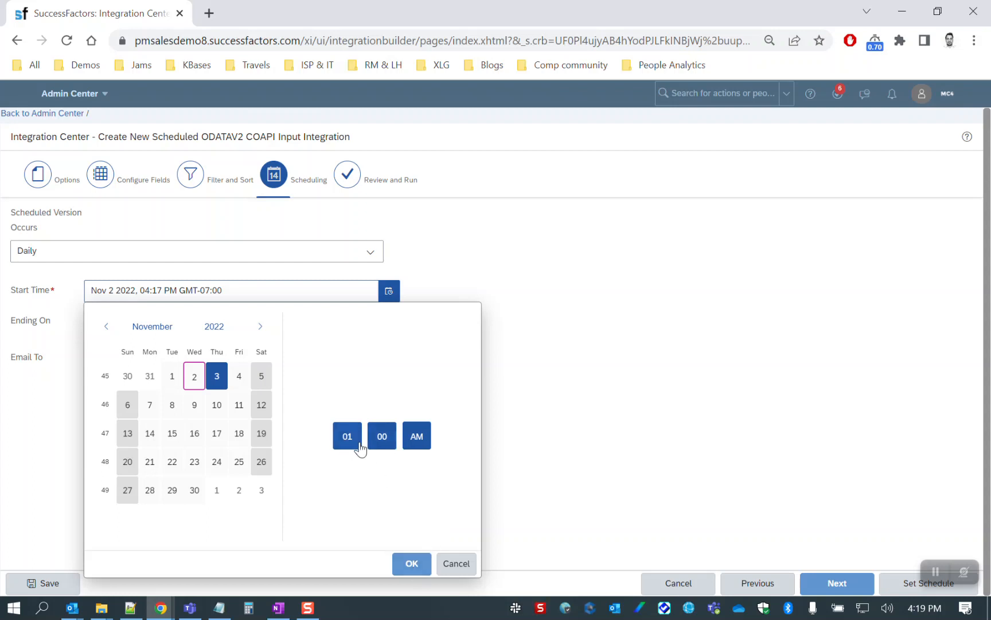
left_click(412, 564)
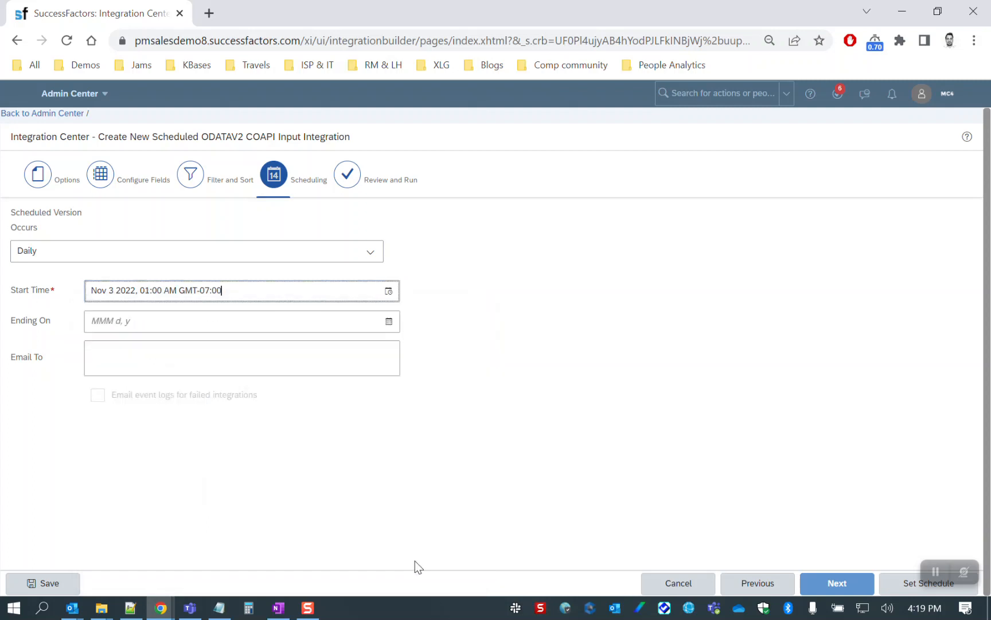
Step: Proceed to the review and run the integration immediately, saving it as SSFF_Compensation_DailyJob_for_Incentive_Planning_1of2
left_click(838, 584)
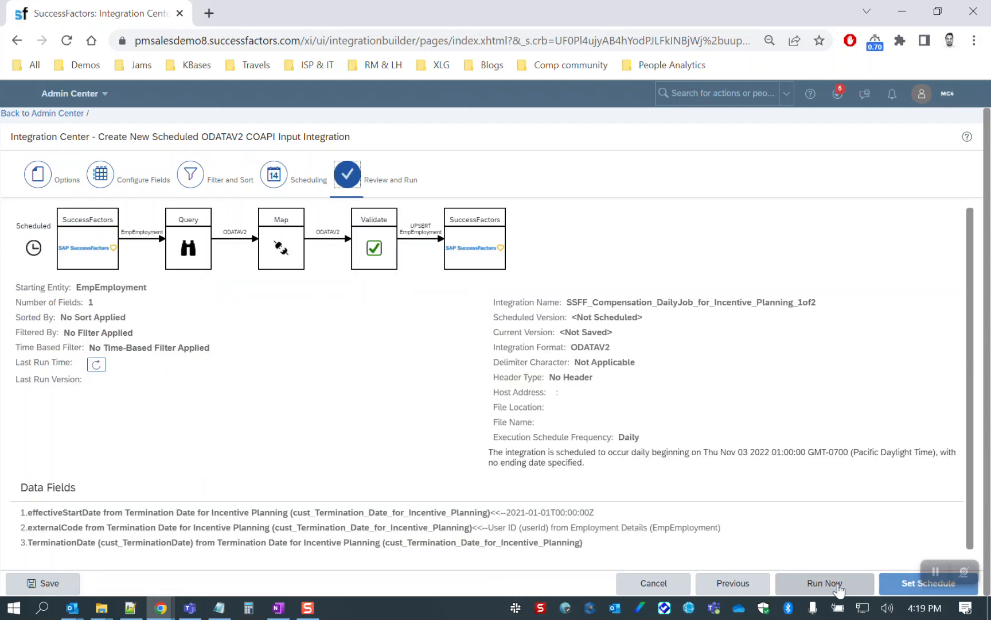
left_click(839, 585)
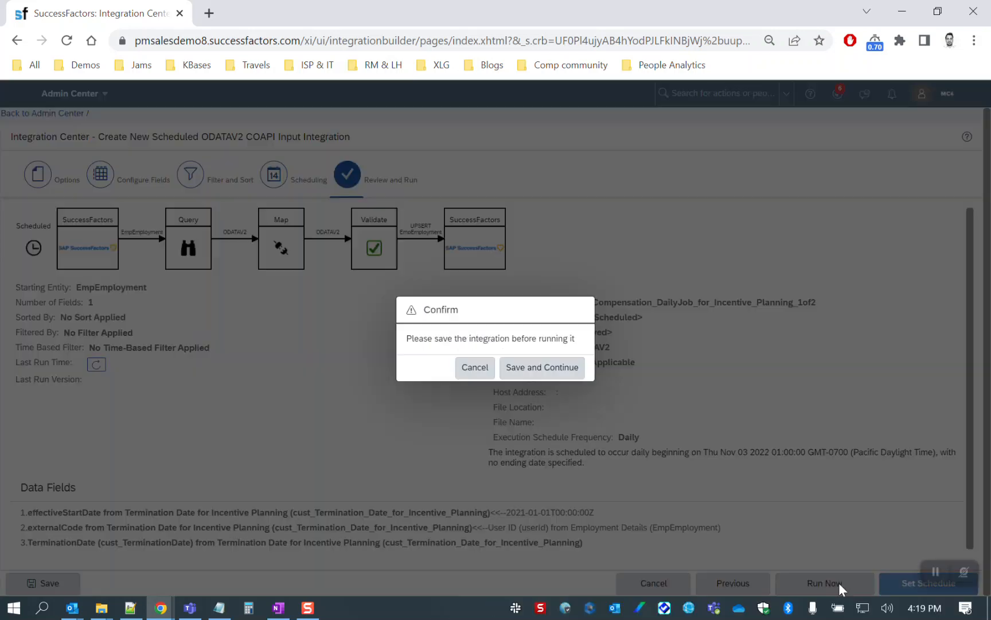
left_click(533, 372)
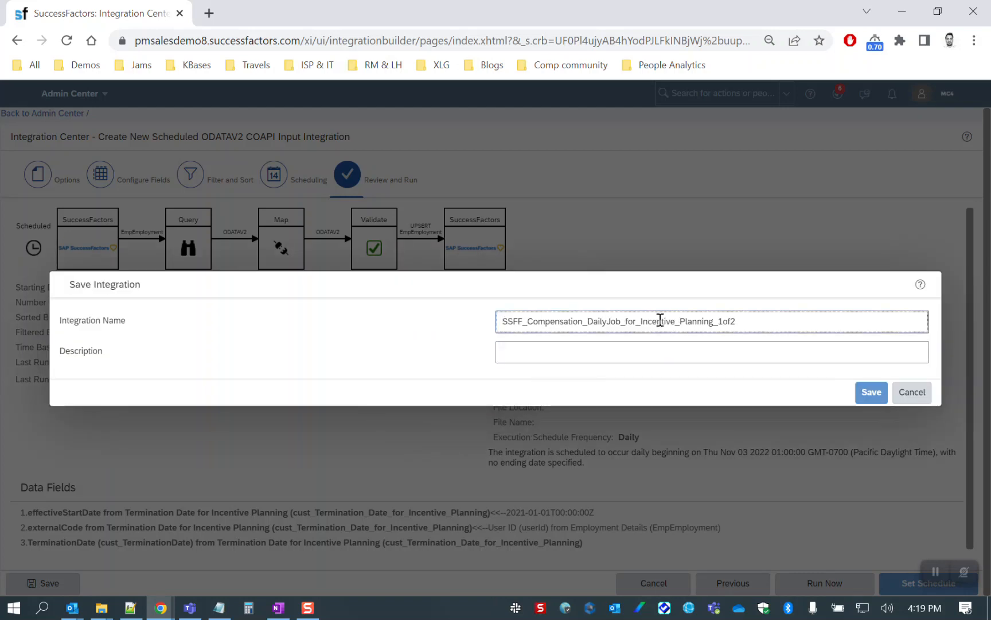
double_click(772, 316)
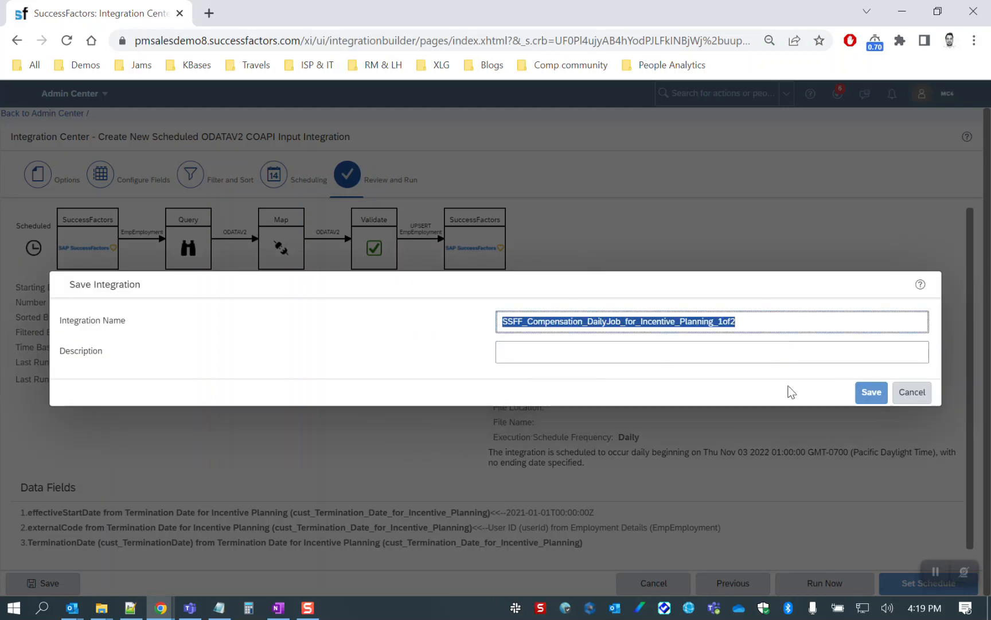
left_click(870, 396)
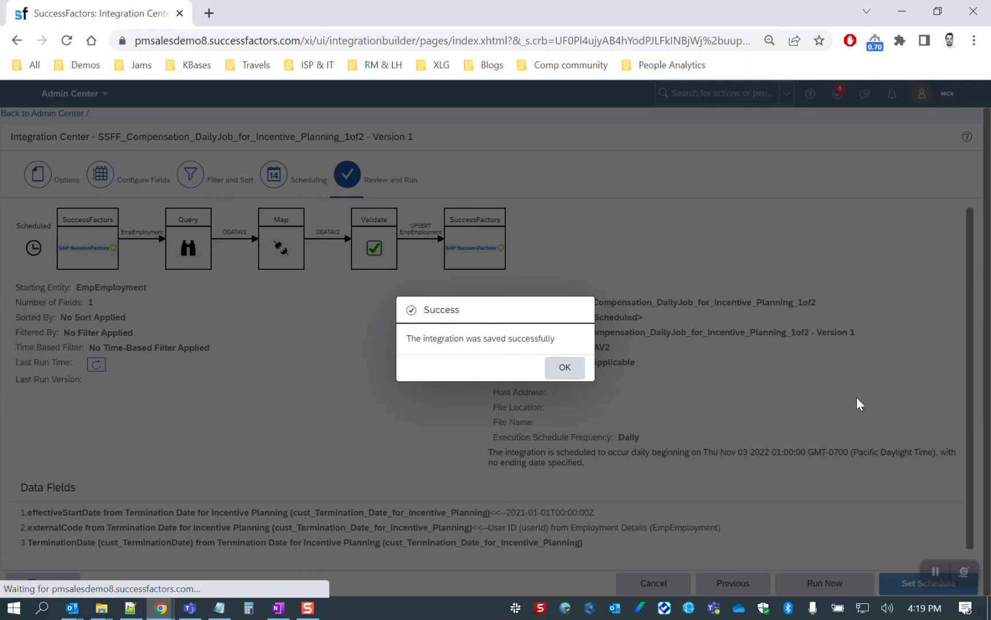
left_click(570, 370)
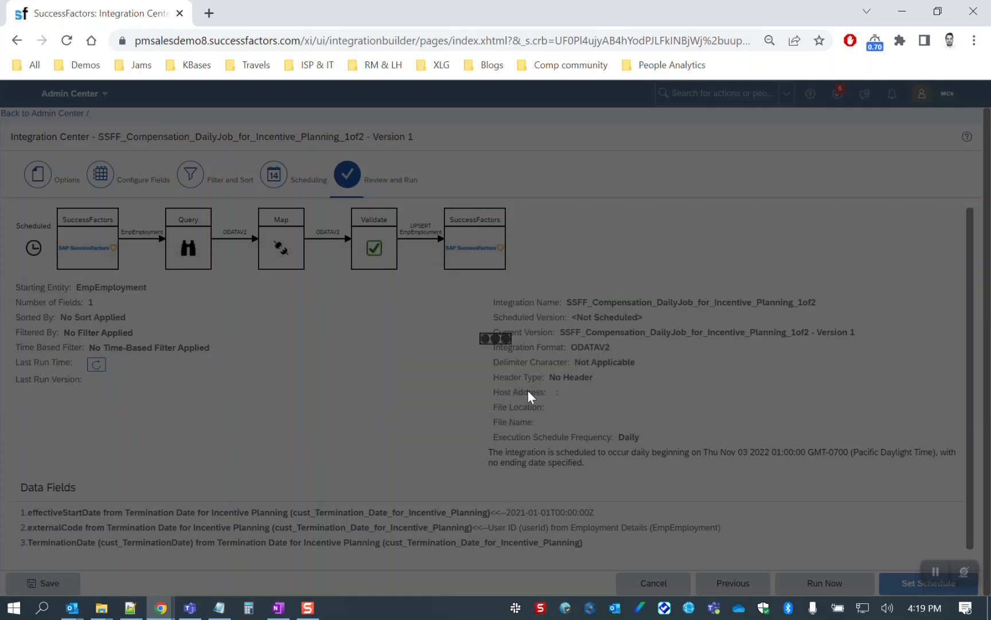
left_click(631, 369)
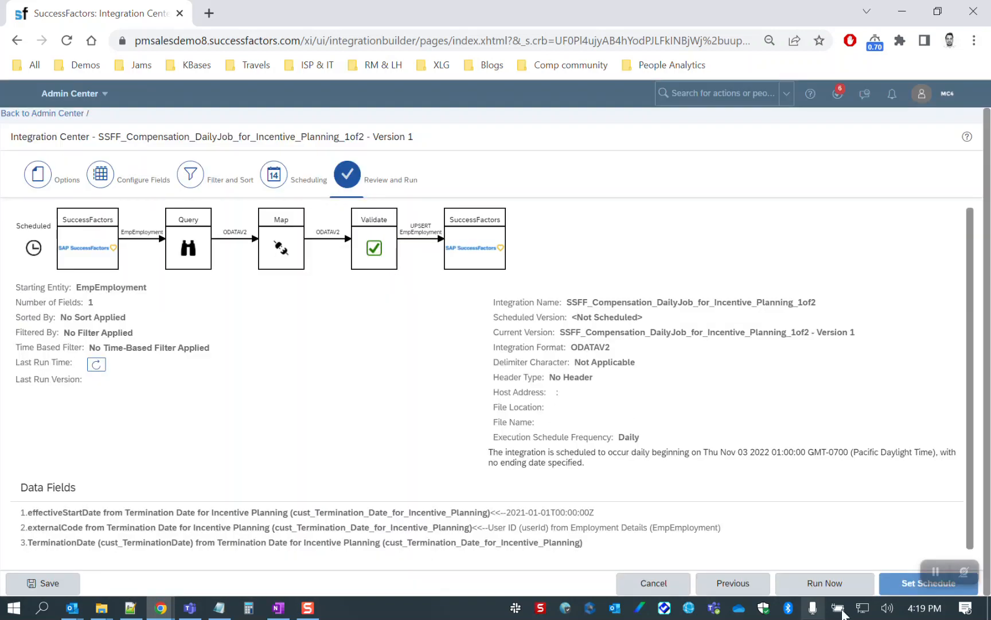
Step: Try to run the saved integration a second time
left_click(837, 591)
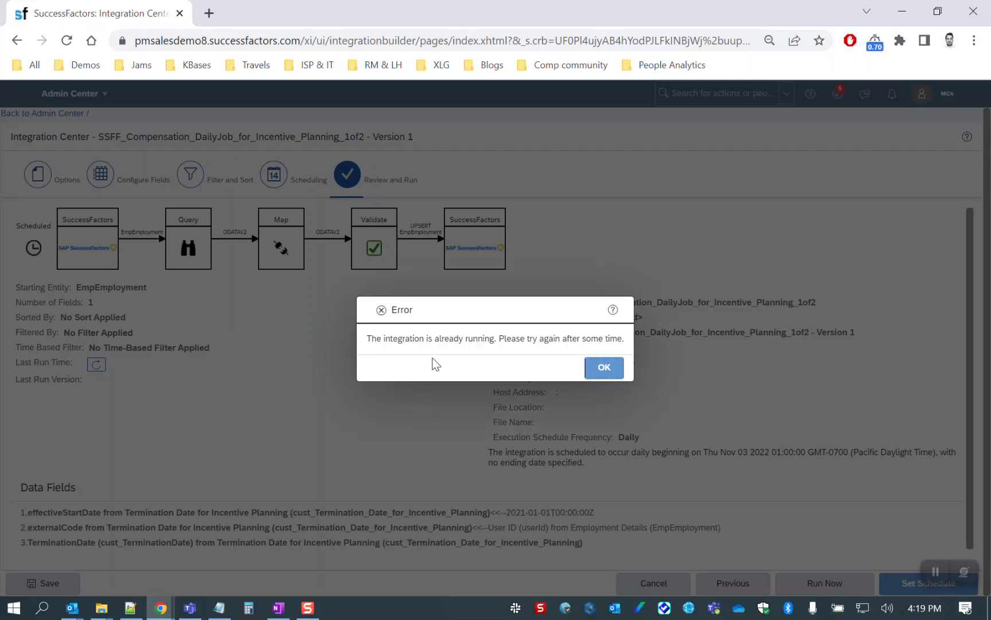
left_click_drag(369, 338, 604, 339)
left_click(404, 338)
left_click_drag(426, 340, 498, 341)
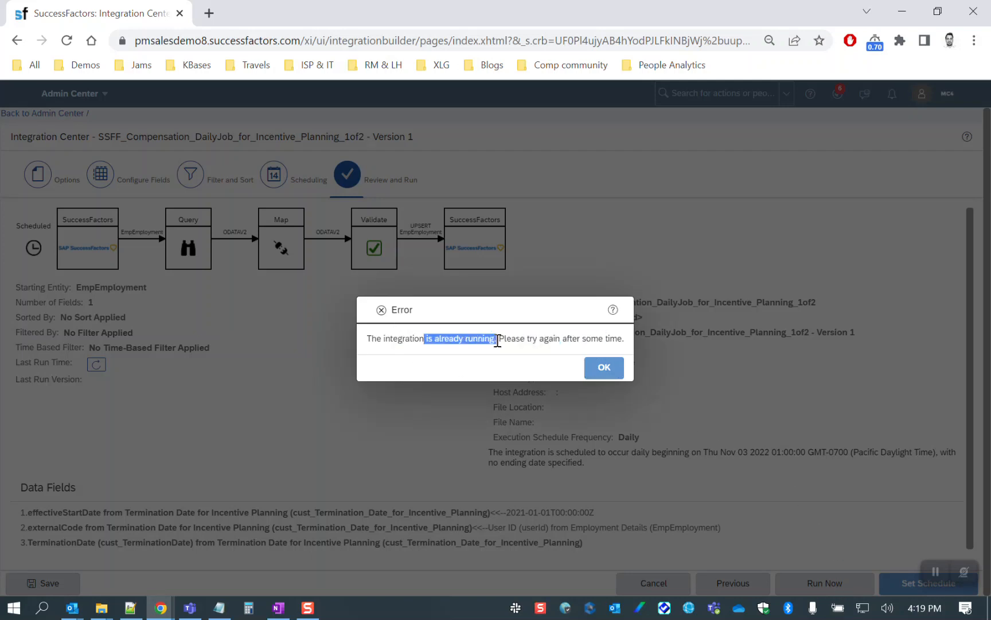
left_click(605, 372)
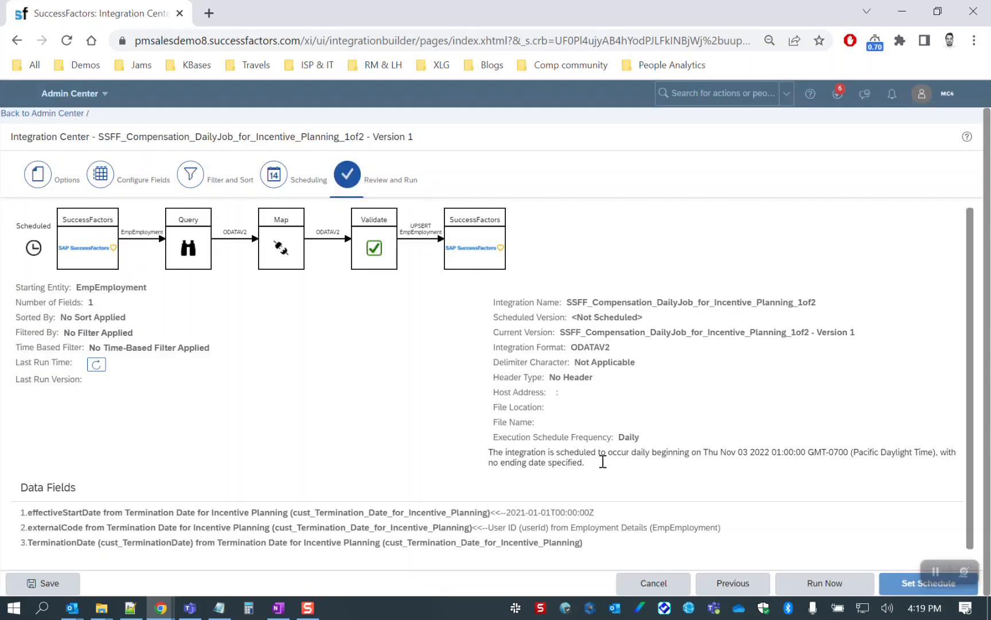
left_click_drag(593, 462, 562, 351)
left_click(626, 264)
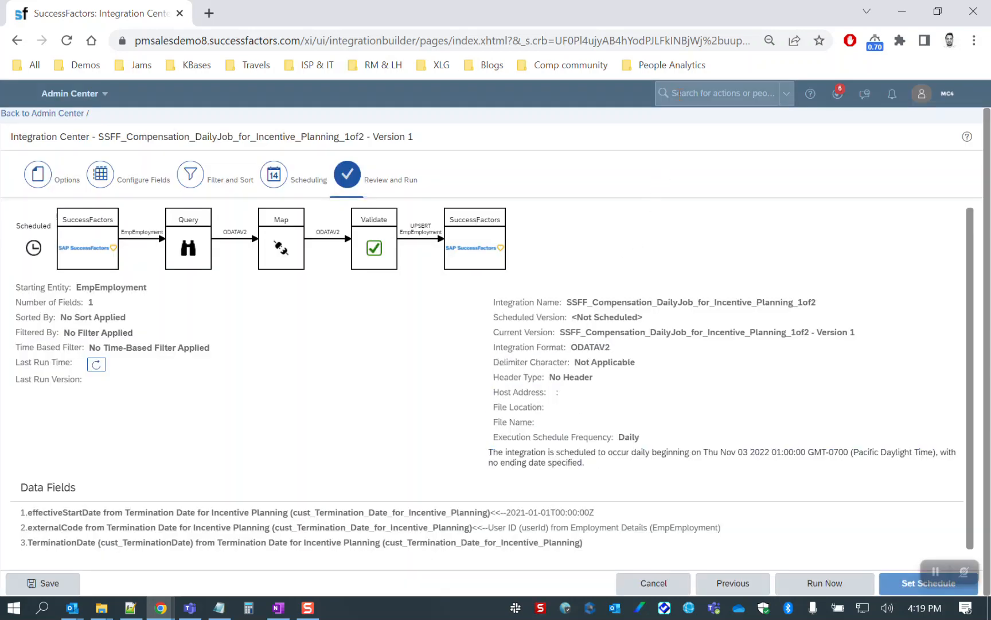
Step: Search the actions for manage data and open the Manage Data page
left_click(677, 99)
type("manage data")
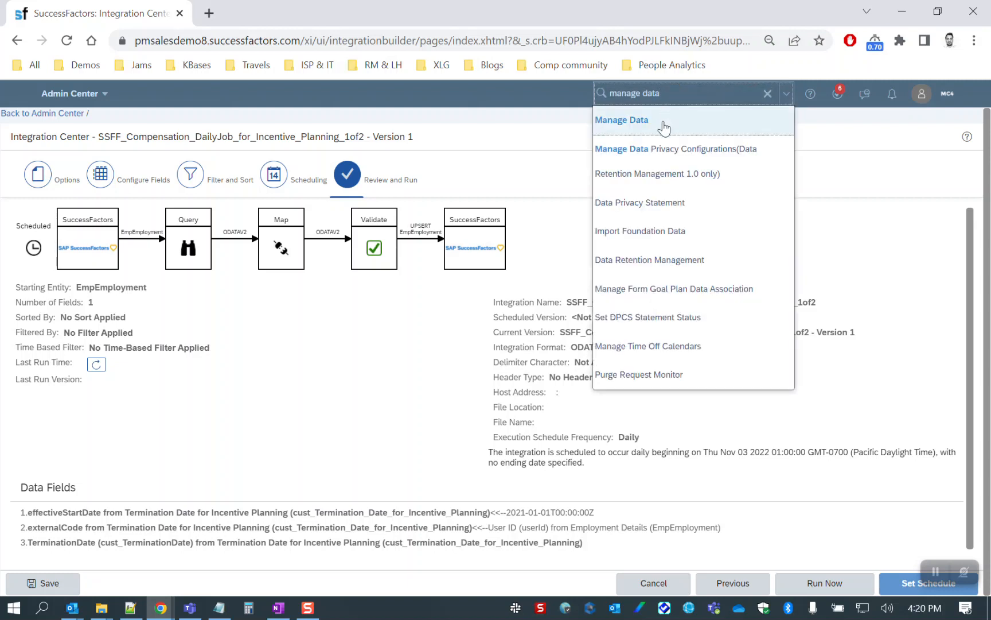
left_click(662, 124)
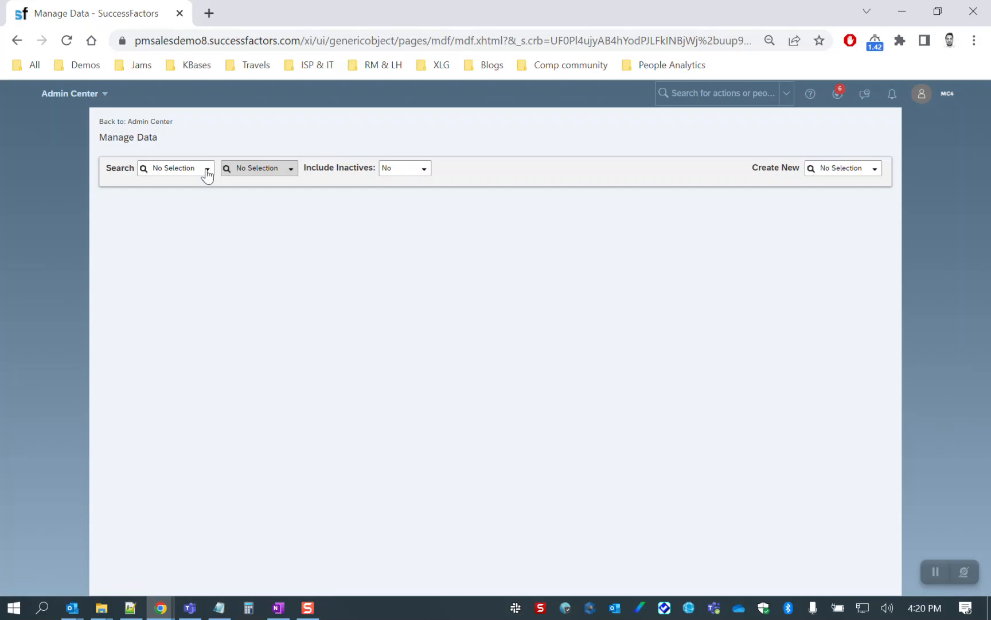
Step: Search for Termination Date for Incentive Planning objects with the term Termination and open one employee's record
left_click(208, 172)
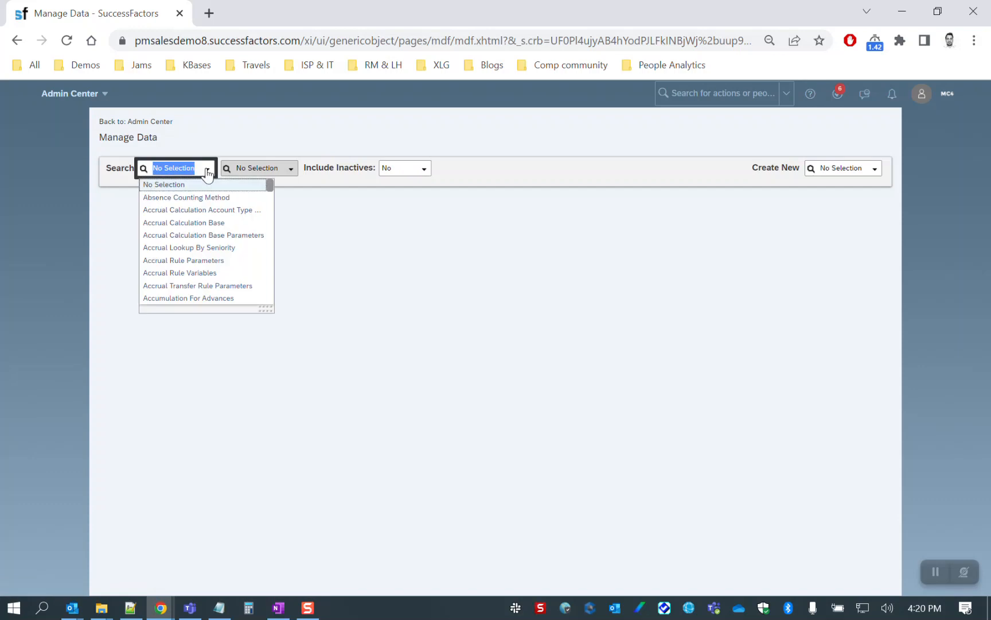
type("Termination")
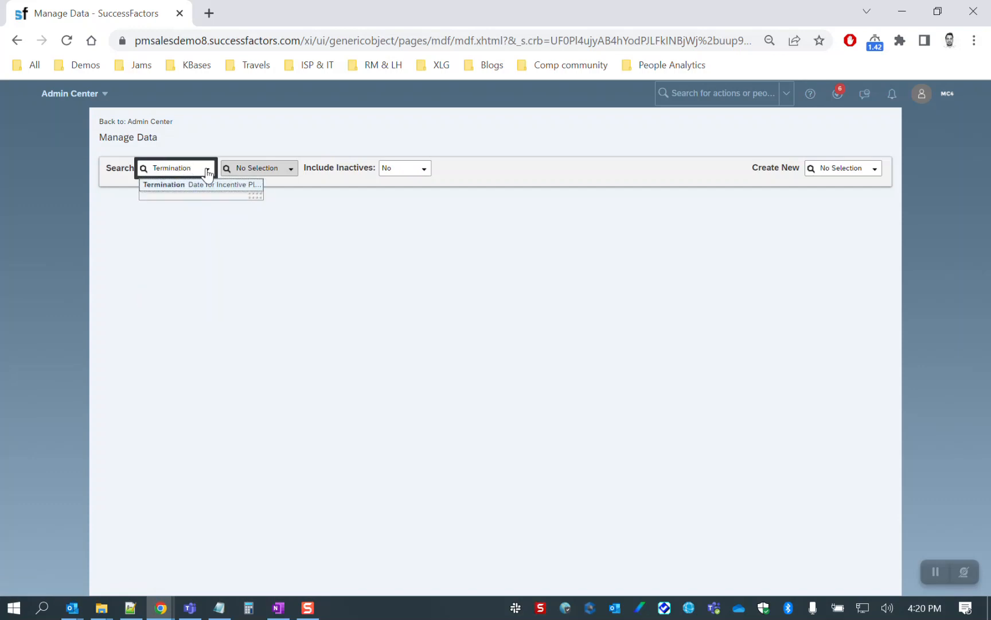
left_click(202, 186)
left_click(353, 169)
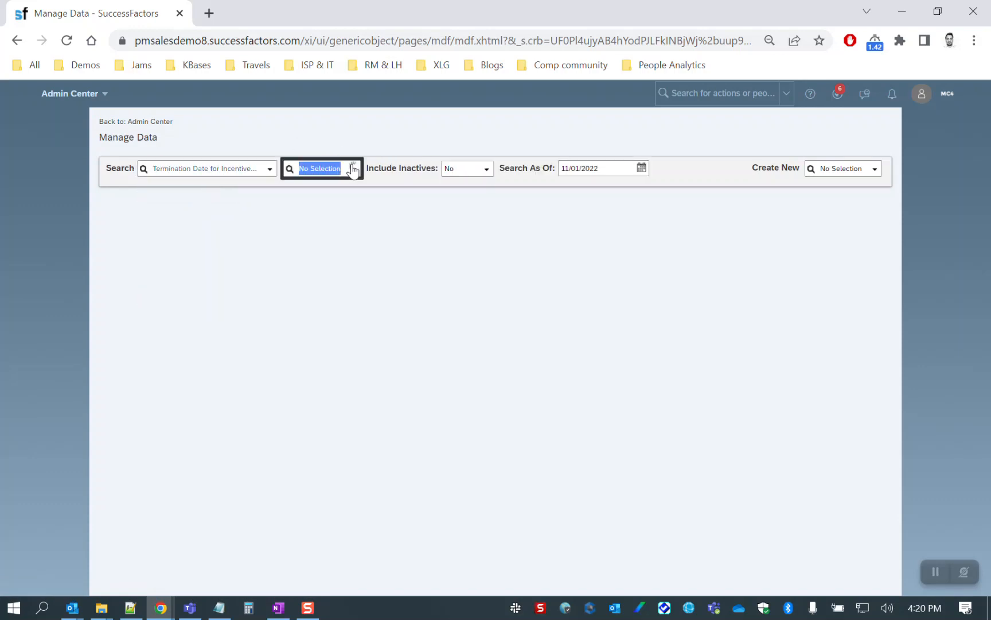
left_click(354, 197)
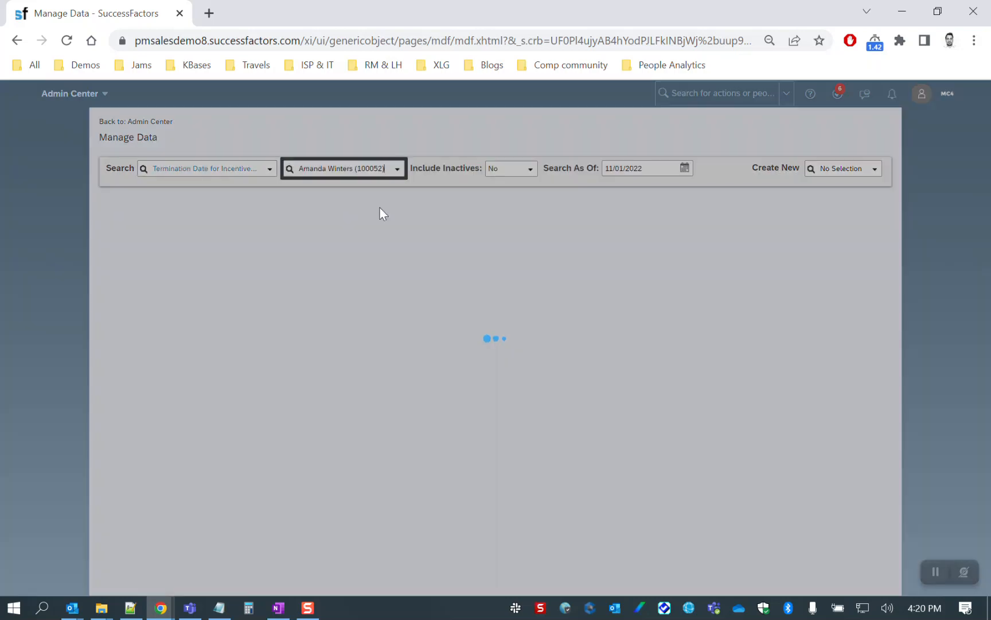
Step: Check the effective start date and termination date on several employees' Termination Date for Incentive Planning records
mouse_move(488, 246)
left_mouse_down()
mouse_move(533, 243)
mouse_move(484, 243)
left_mouse_up()
left_click(533, 242)
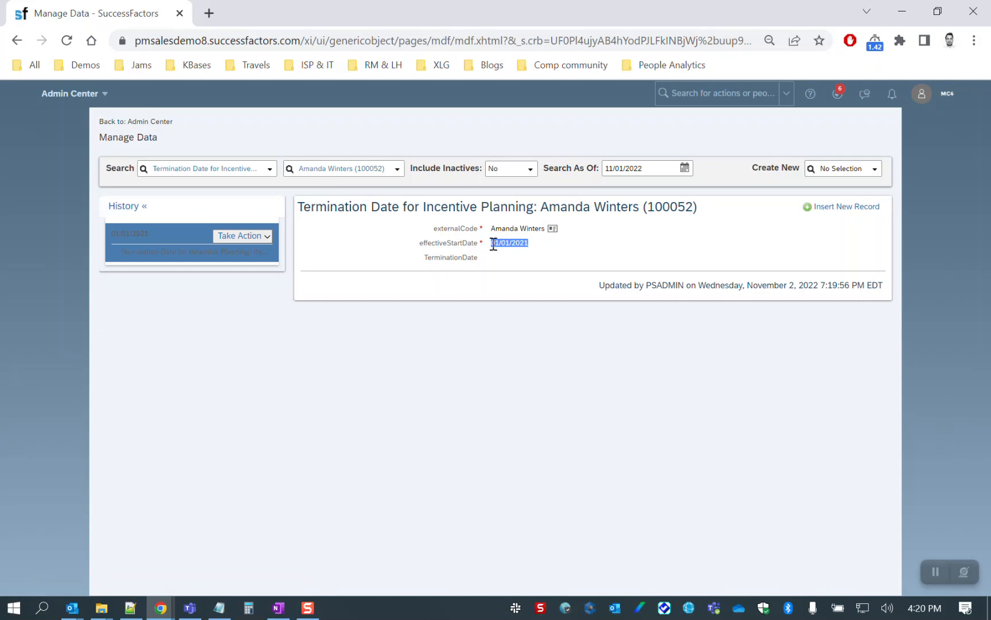
left_click(537, 244)
left_click(400, 172)
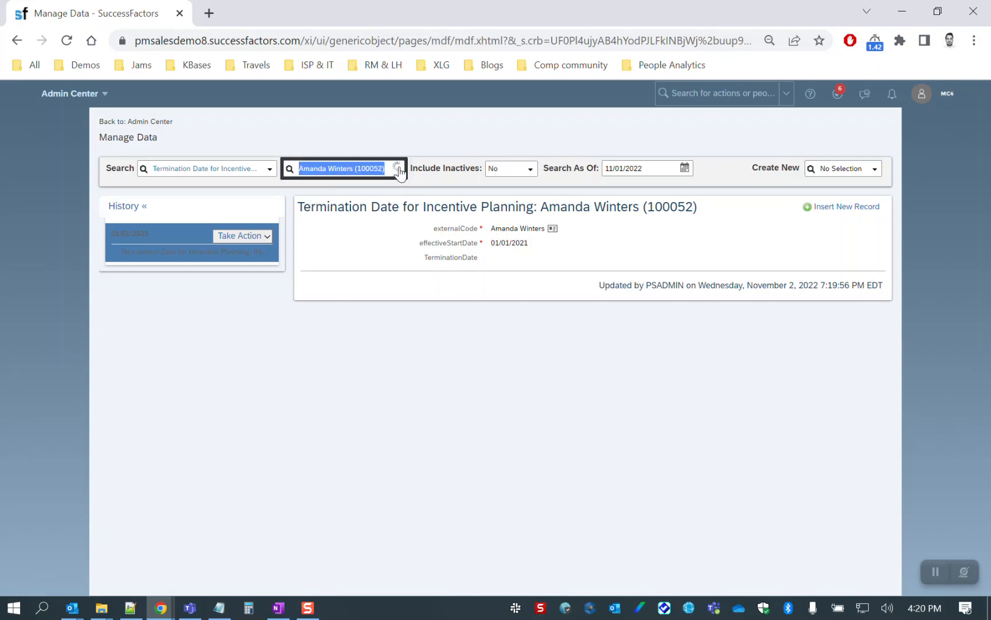
left_click(364, 225)
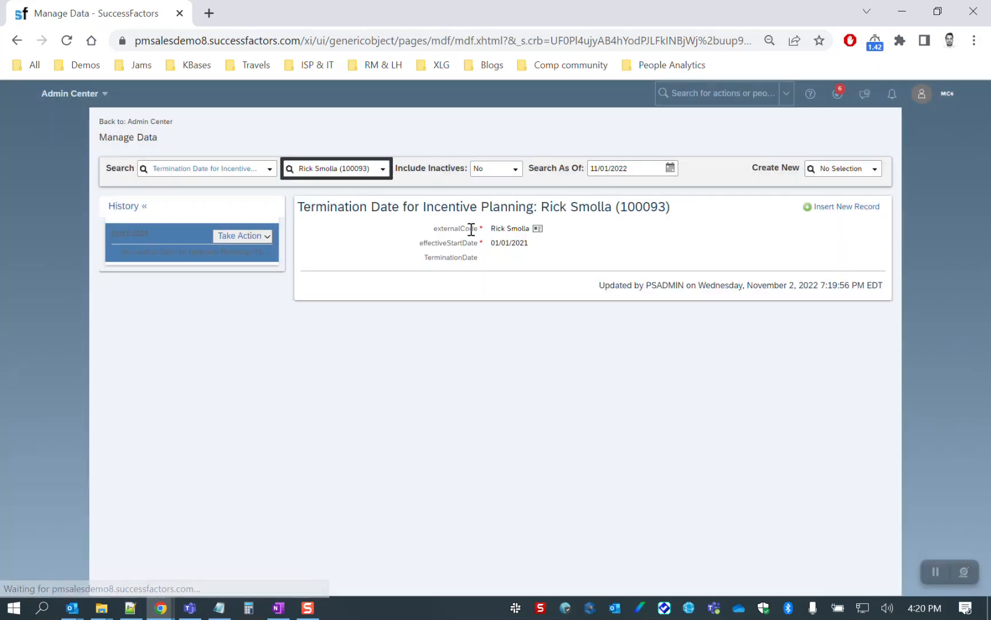
left_click_drag(488, 244, 535, 246)
left_click(537, 248)
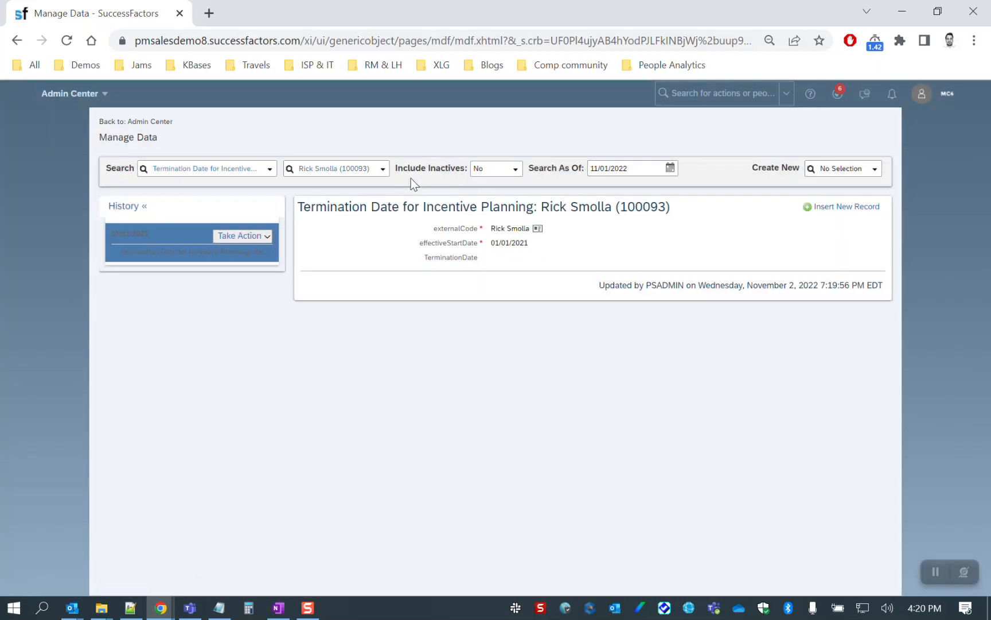
left_click(384, 169)
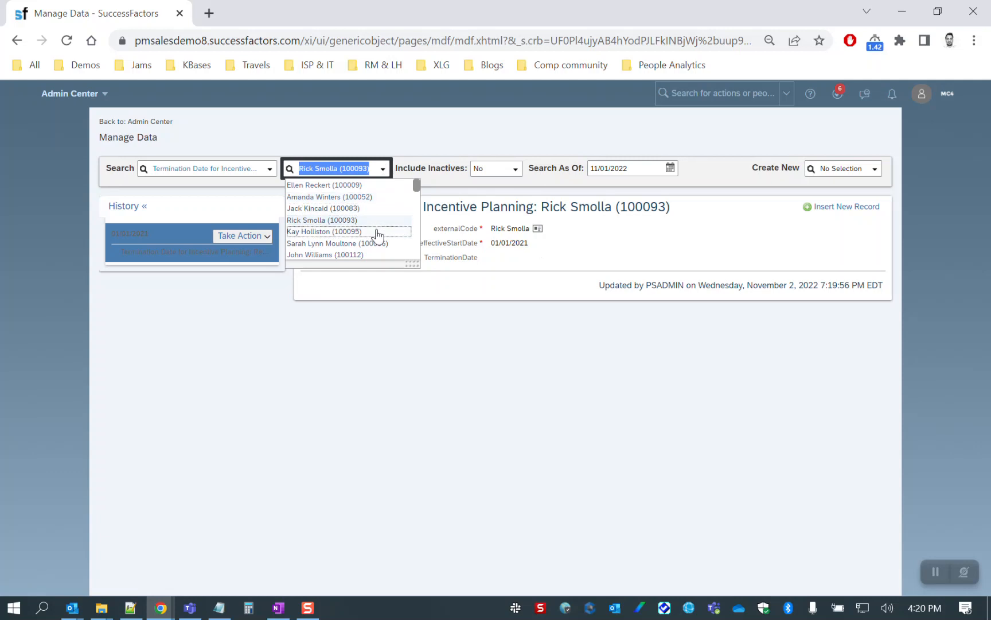
left_click(377, 244)
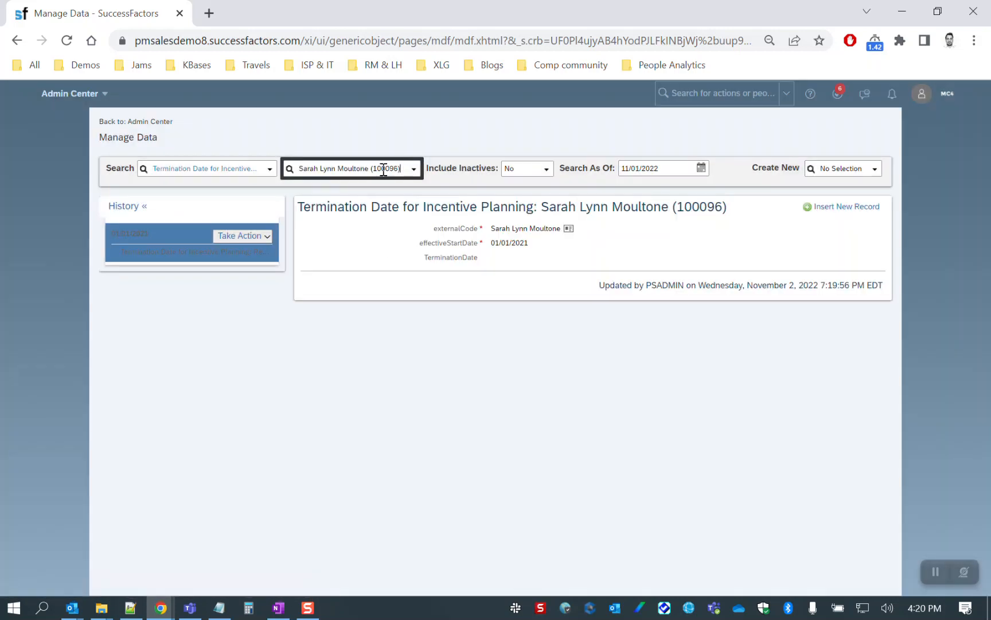
triple_click(520, 243)
double_click(520, 229)
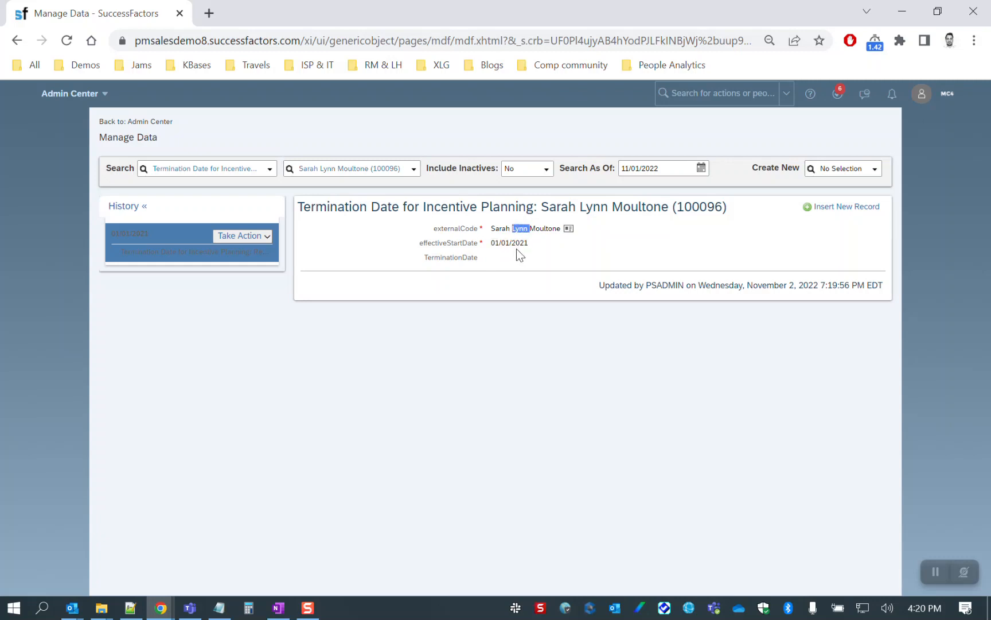
left_click(453, 160)
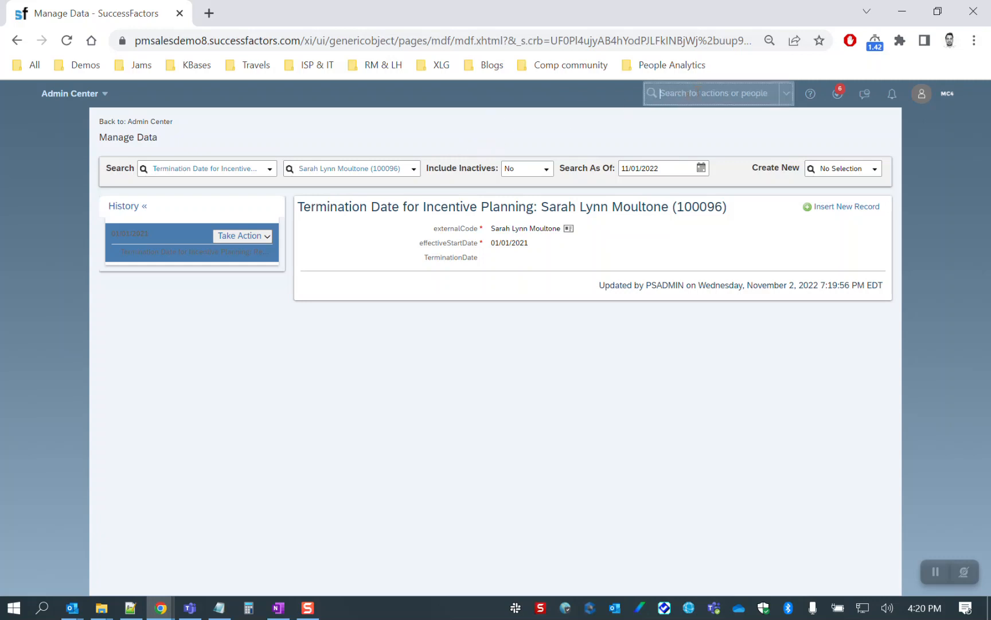
Step: Search the actions for Integration center and open its My Integrations list
left_click(695, 92)
type("Integration center")
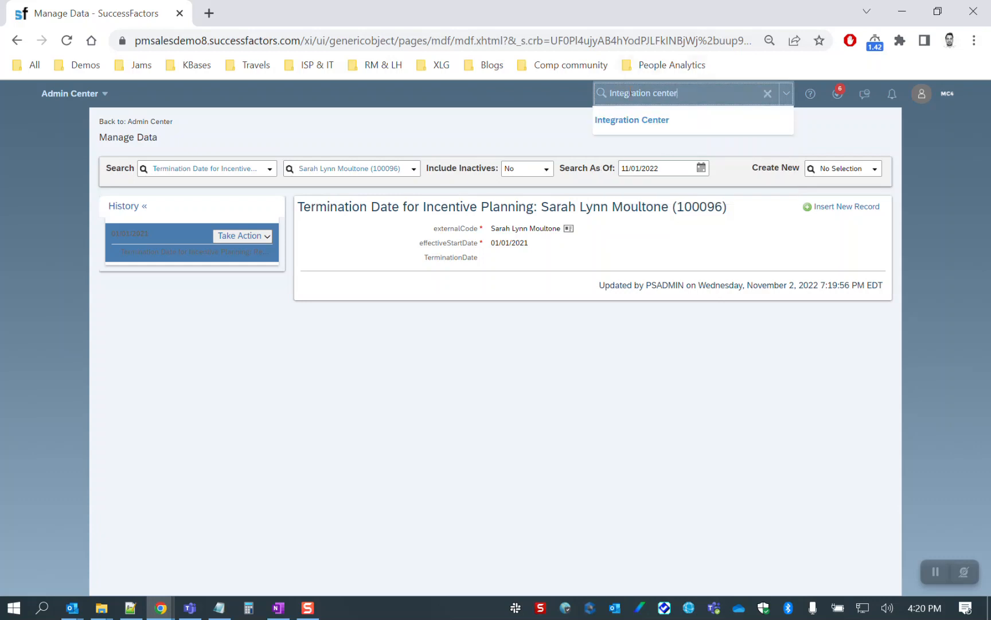
left_click(619, 123)
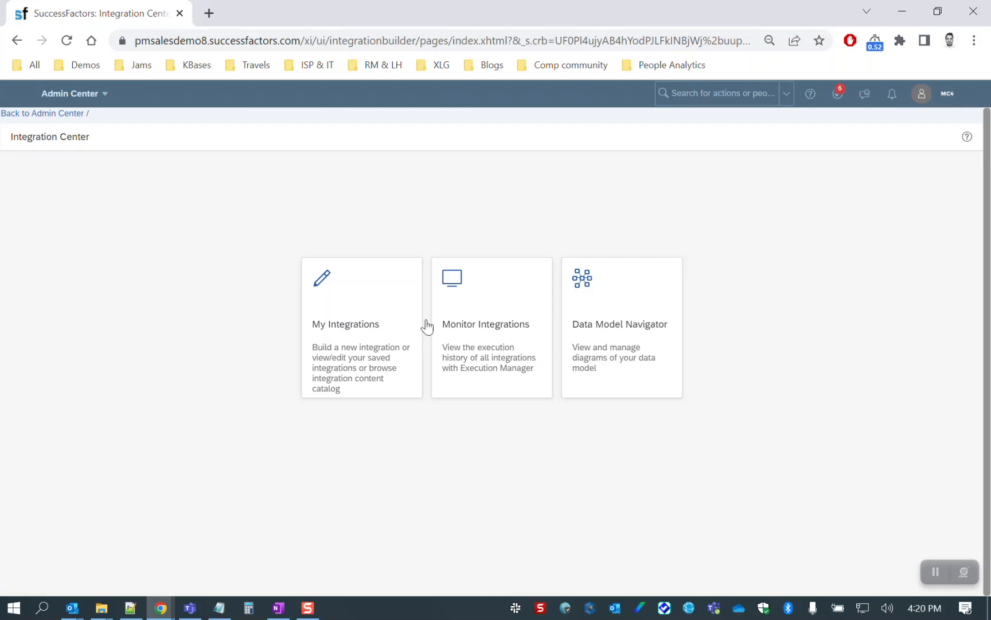
left_click(346, 317)
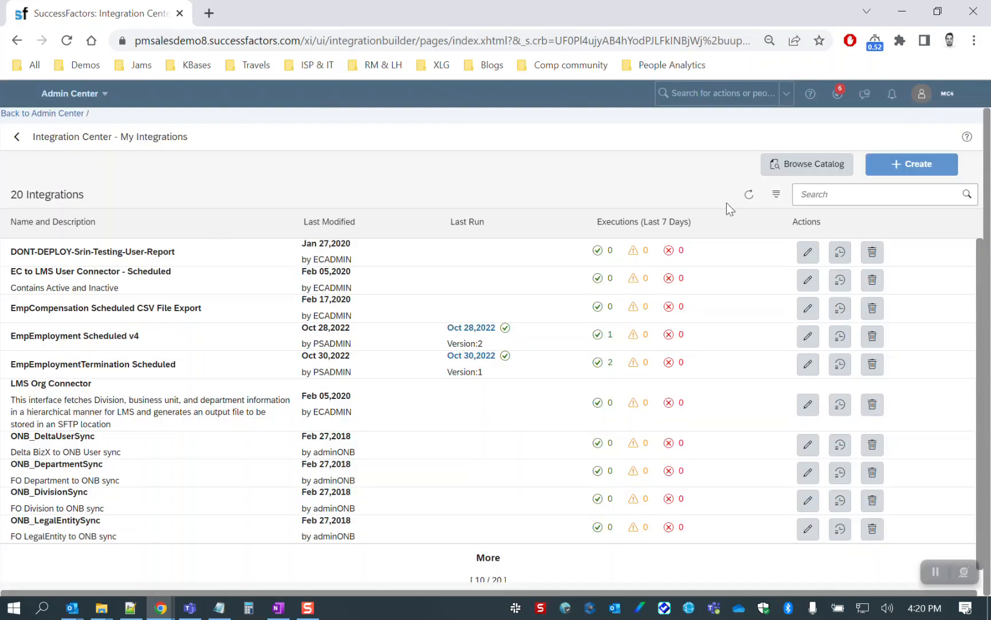
Step: Create a scheduled integration with SuccessFactors as both source and destination, in OData v2 format
left_click(912, 164)
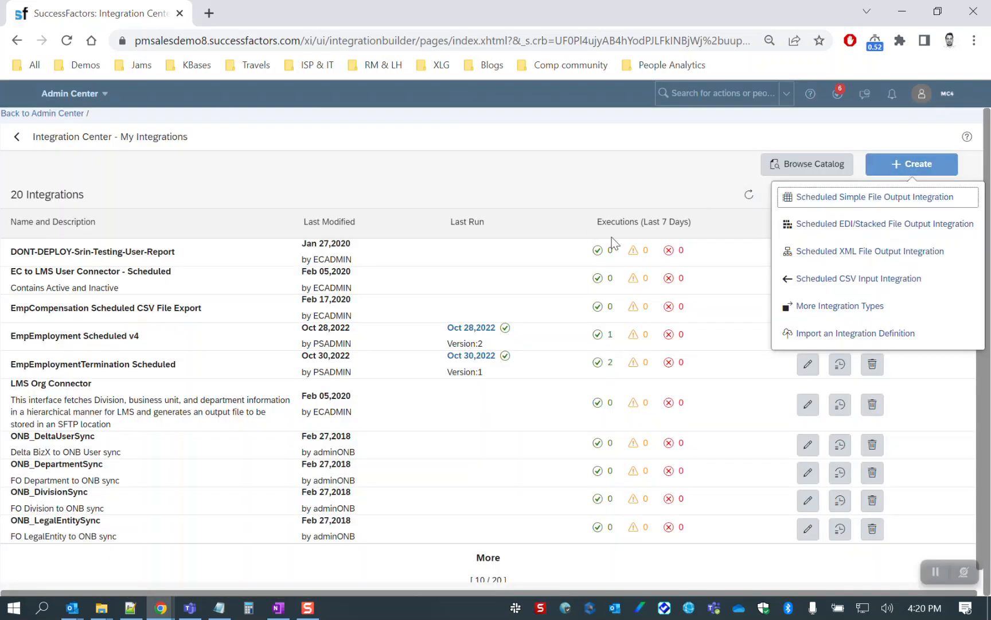
left_click(826, 309)
left_click(515, 256)
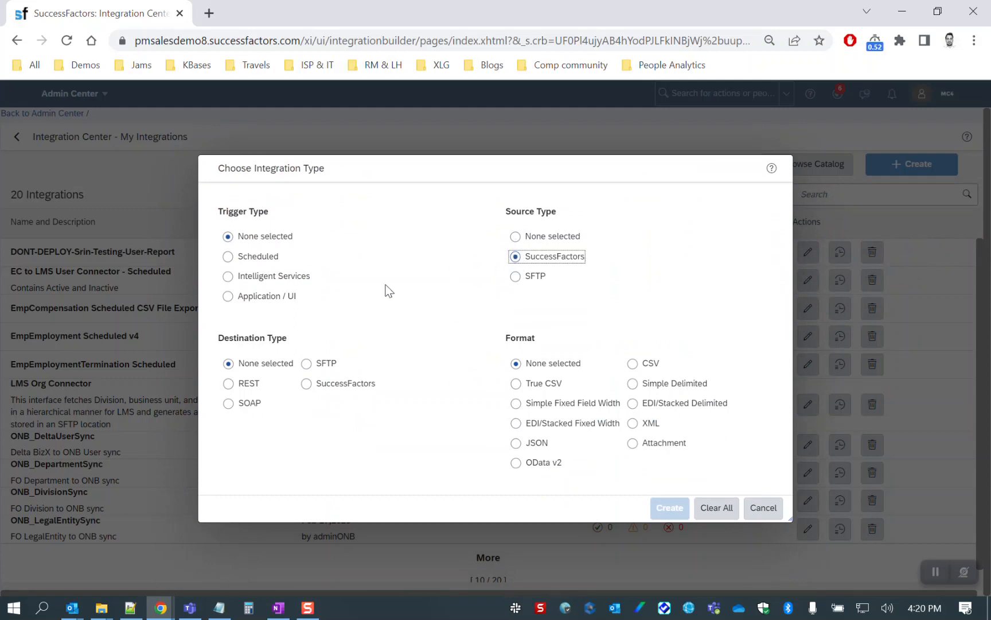
left_click(228, 256)
left_click(307, 384)
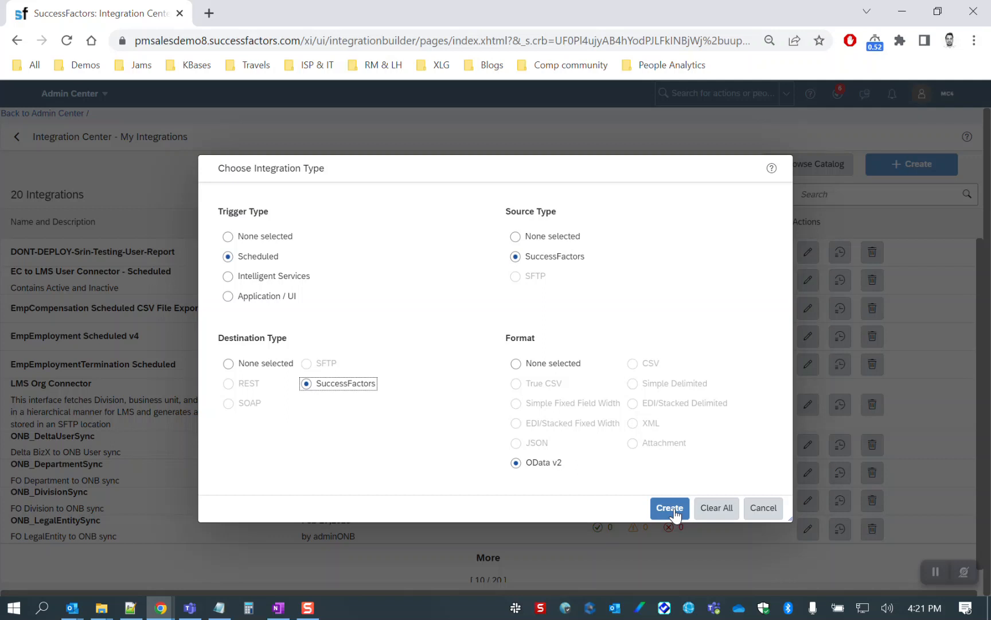
left_click(670, 508)
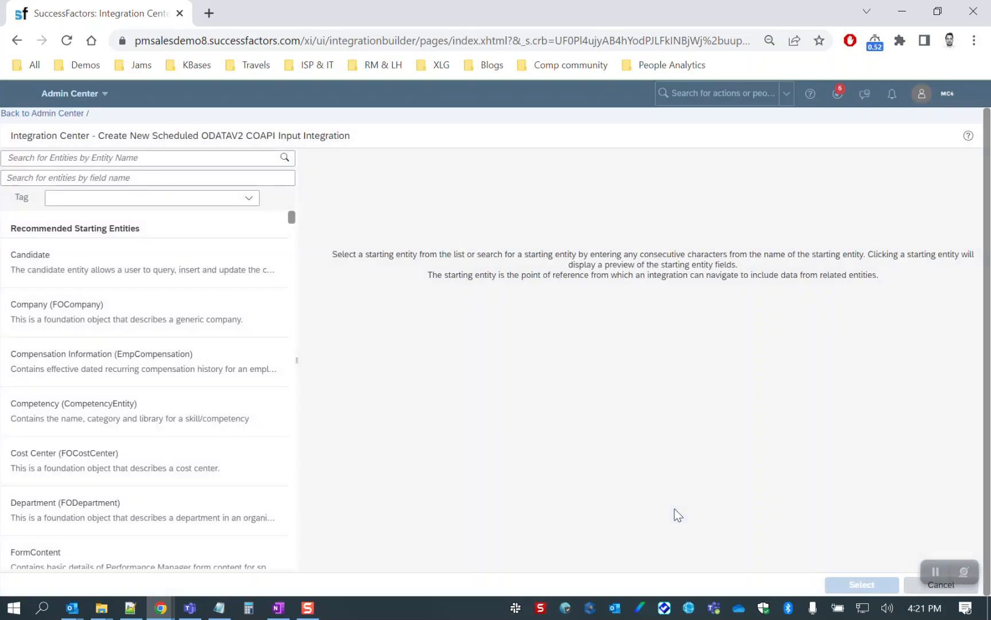
Step: Search the entities for Employment and select Employment Details (EmpEmploymentTermination) as the starting entity
left_click(145, 157)
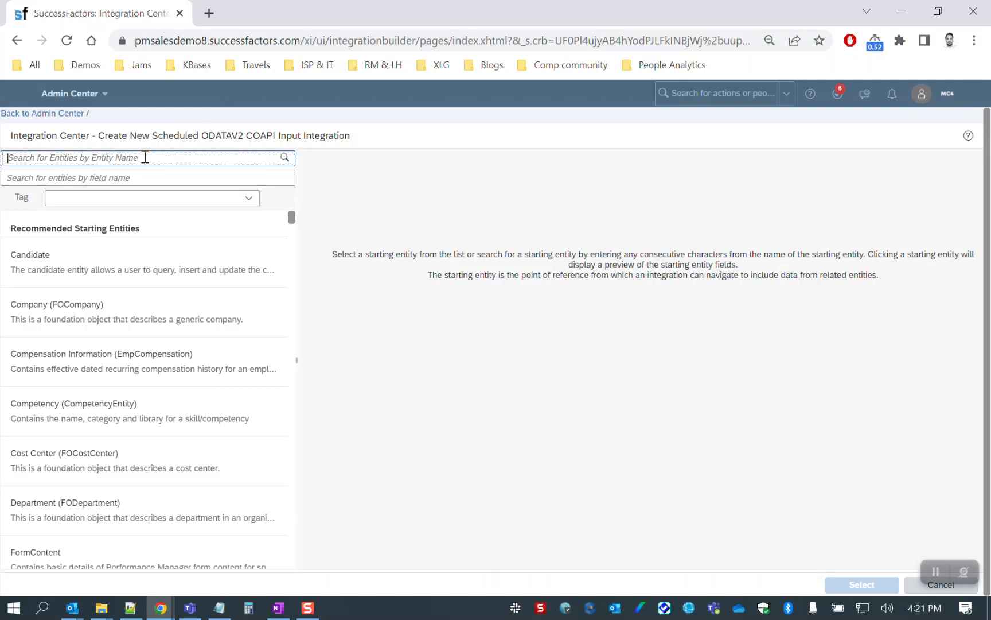
type("Employment")
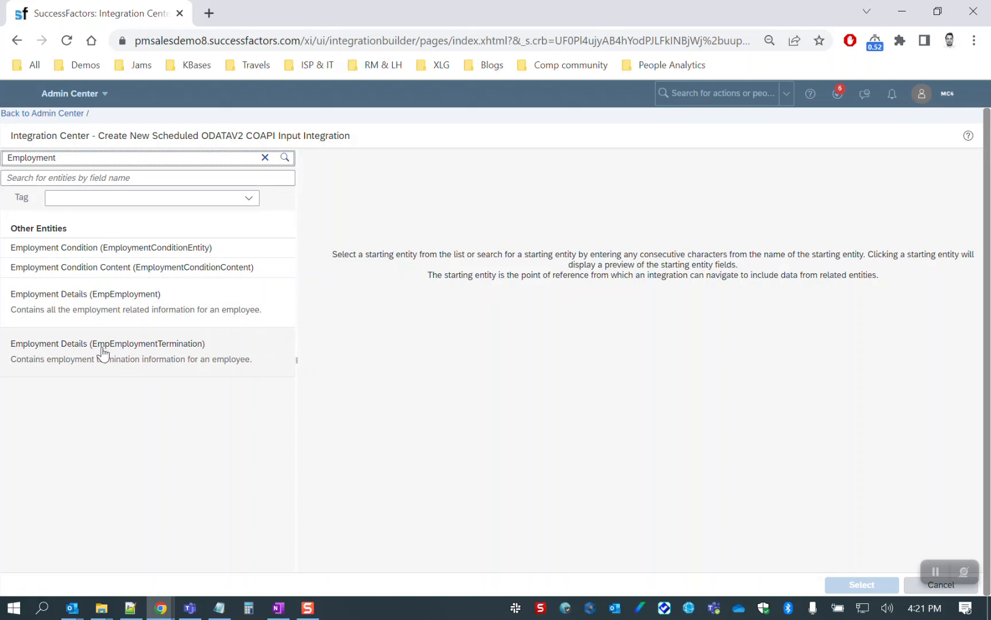
left_click(136, 360)
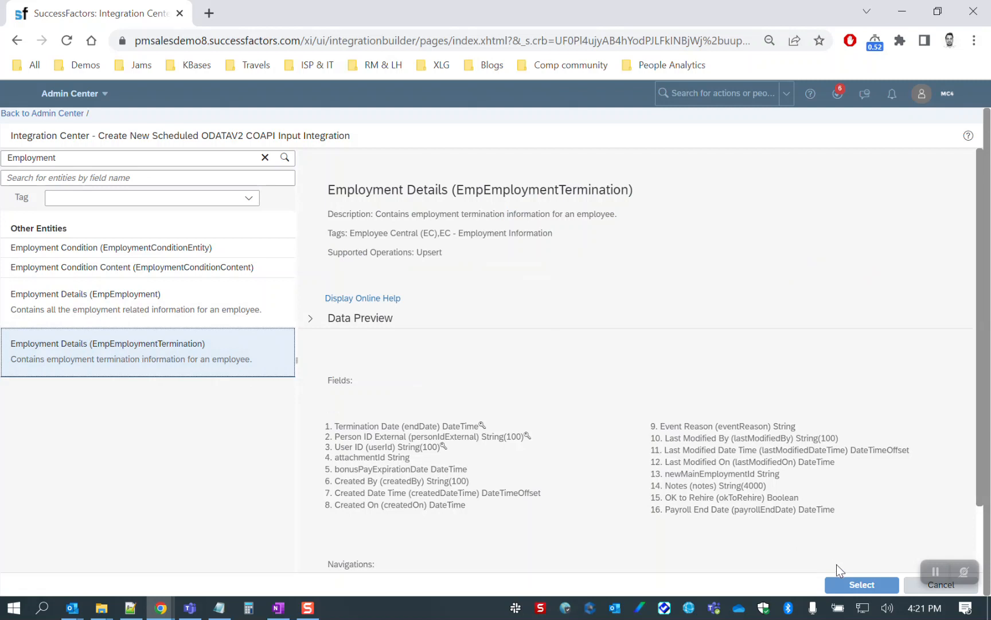
left_click(861, 589)
Step: Name the integration SSFF_Compensation_DailyJob_for_Incentive_Planning_2of2 and continue to the field configuration
left_click(410, 258)
key("ctrl+a")
type("SSFF_Compensation_DailyJob_for_Incentive_Planning_1of2")
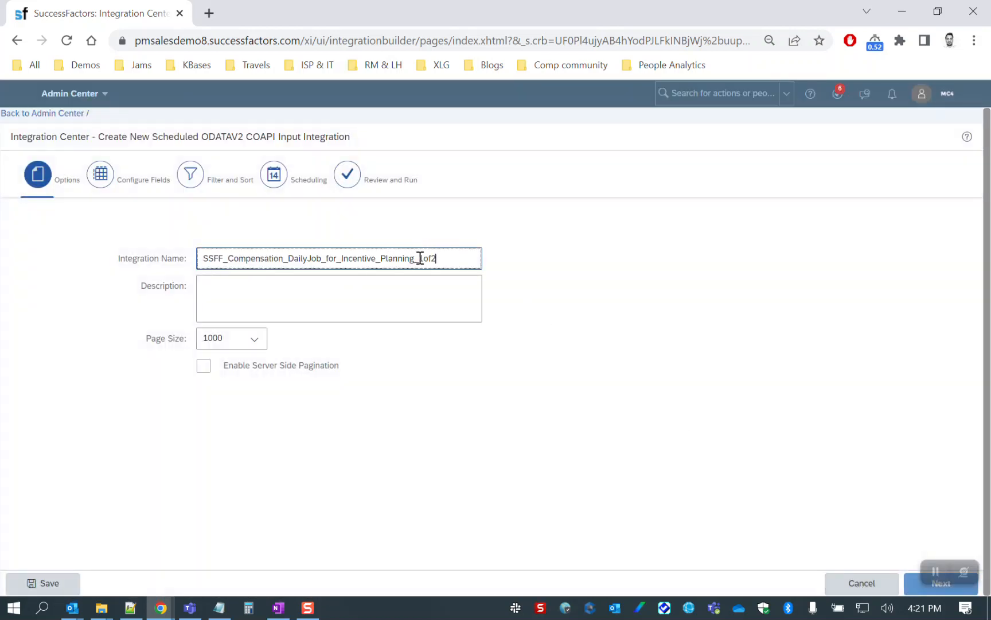
type("2")
left_click(597, 429)
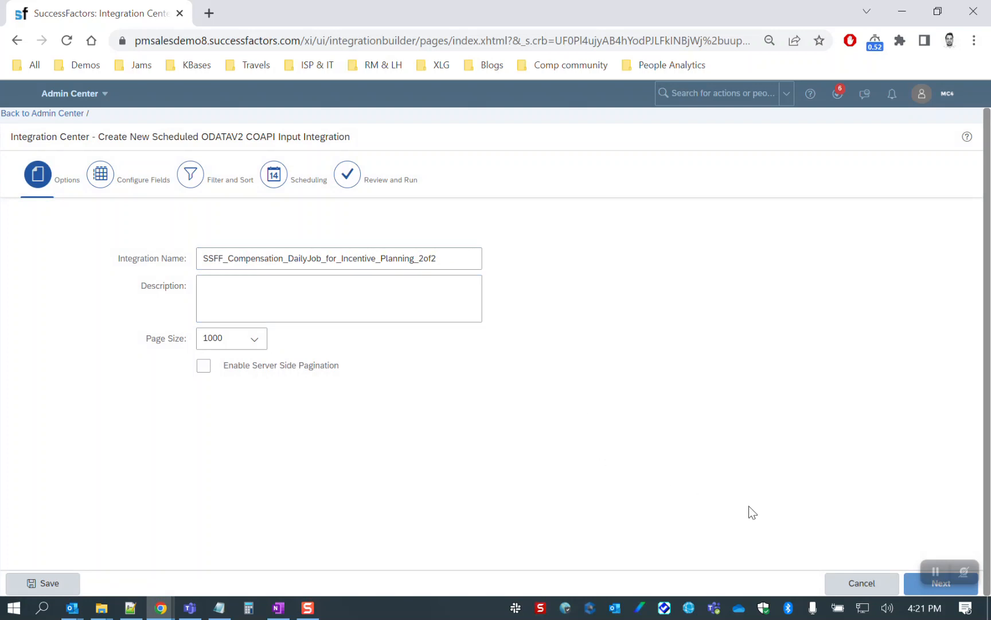
left_click(914, 586)
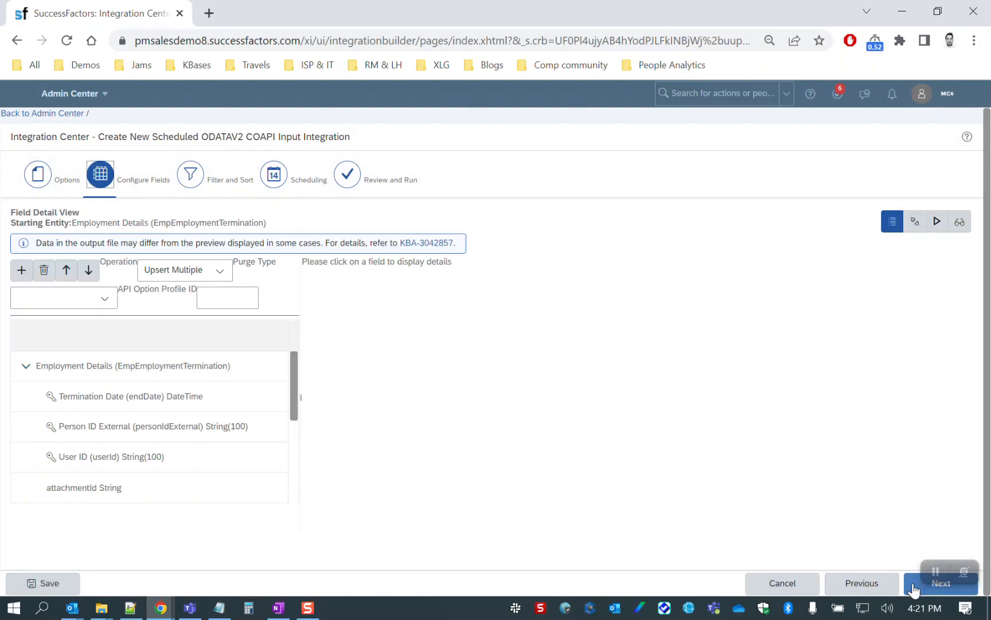
Step: In the field mapping, replace the destination entity with Termination Date for Incentive Planning and map User ID (userId) to externalCode
left_click(915, 222)
left_click(465, 379)
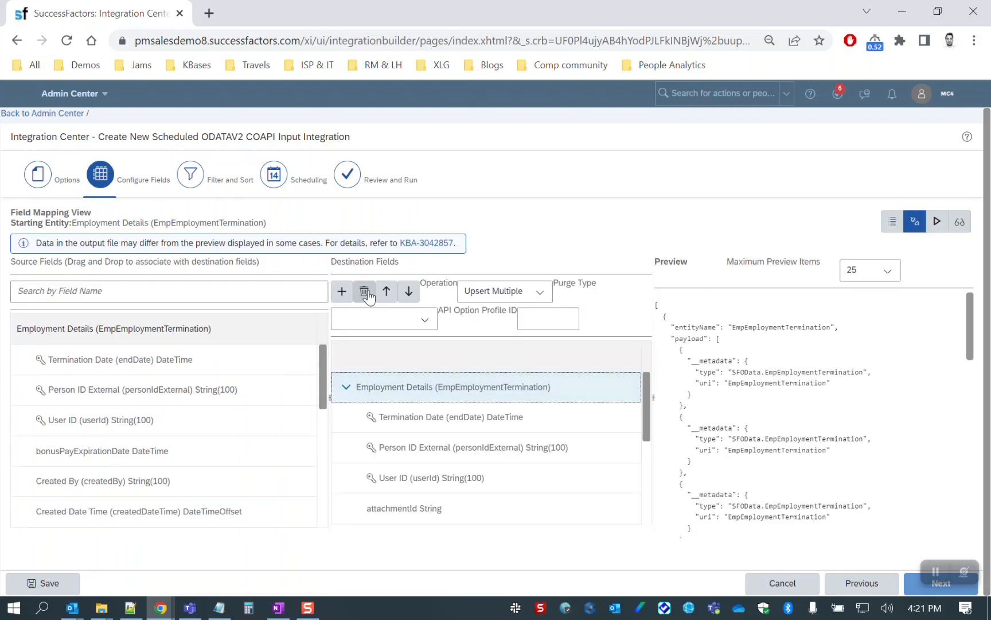
left_click(364, 291)
left_click(343, 292)
left_click(393, 189)
type("TERMINATION")
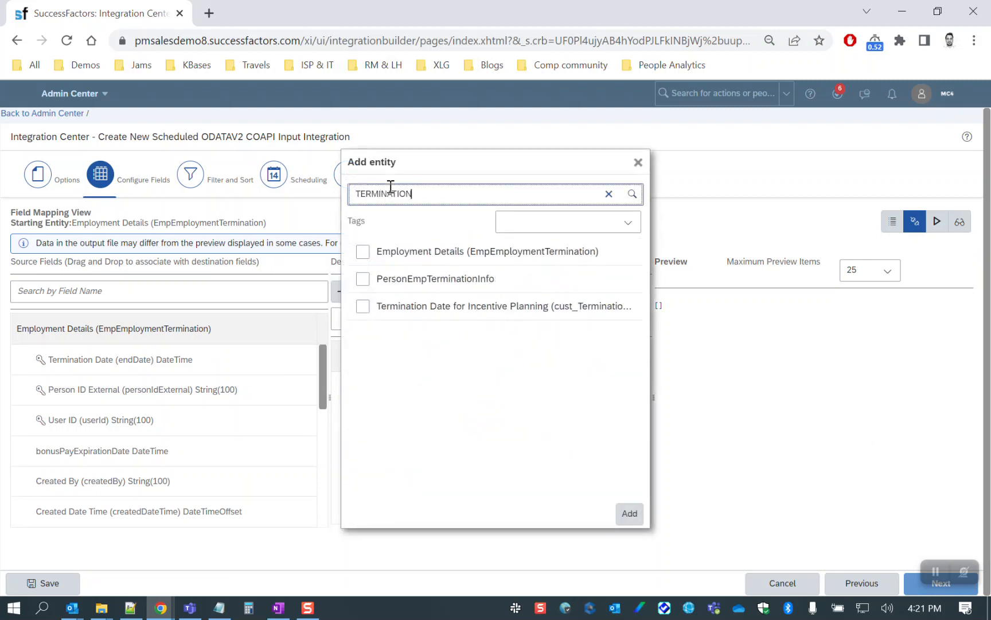
left_click(363, 306)
left_click(629, 516)
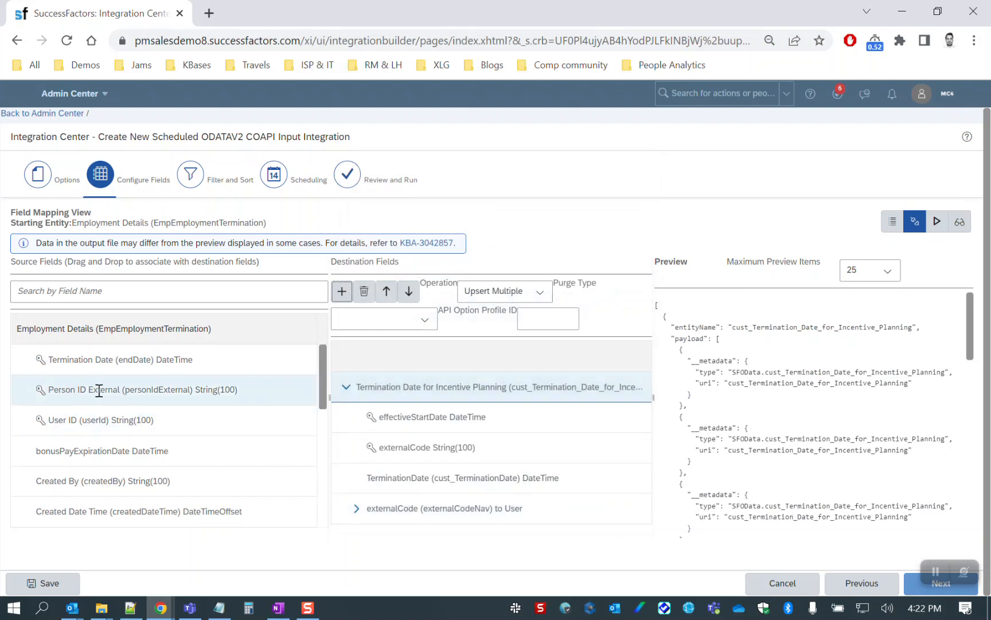
left_click_drag(53, 423, 381, 463)
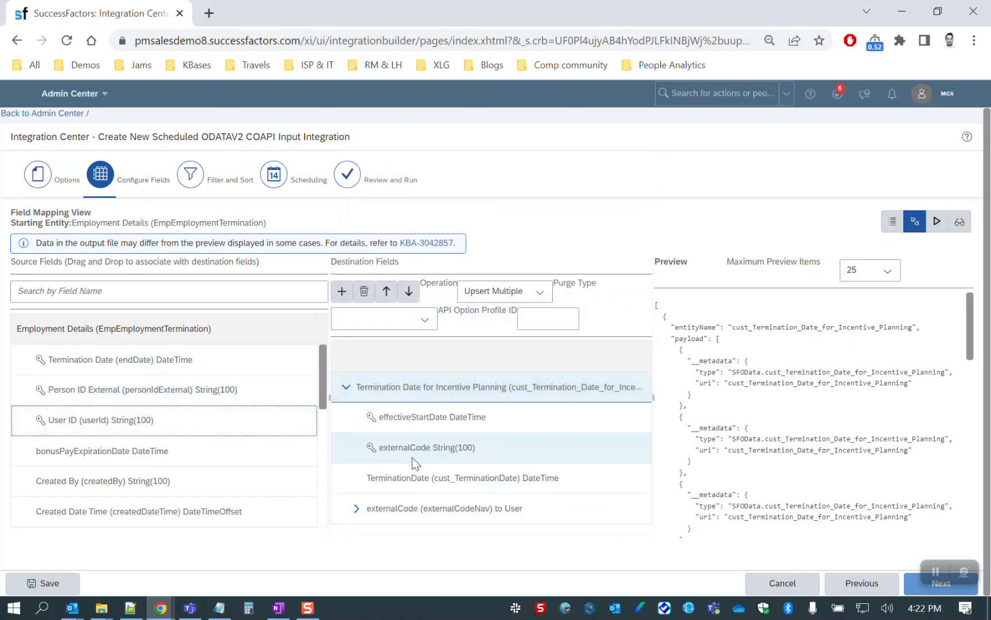
Step: Give effectiveStartDate the format yyyy-MM-dd'T'HH:mm:ss'Z' and the default value 2021-01-01T00:00:00Z
left_click(390, 417)
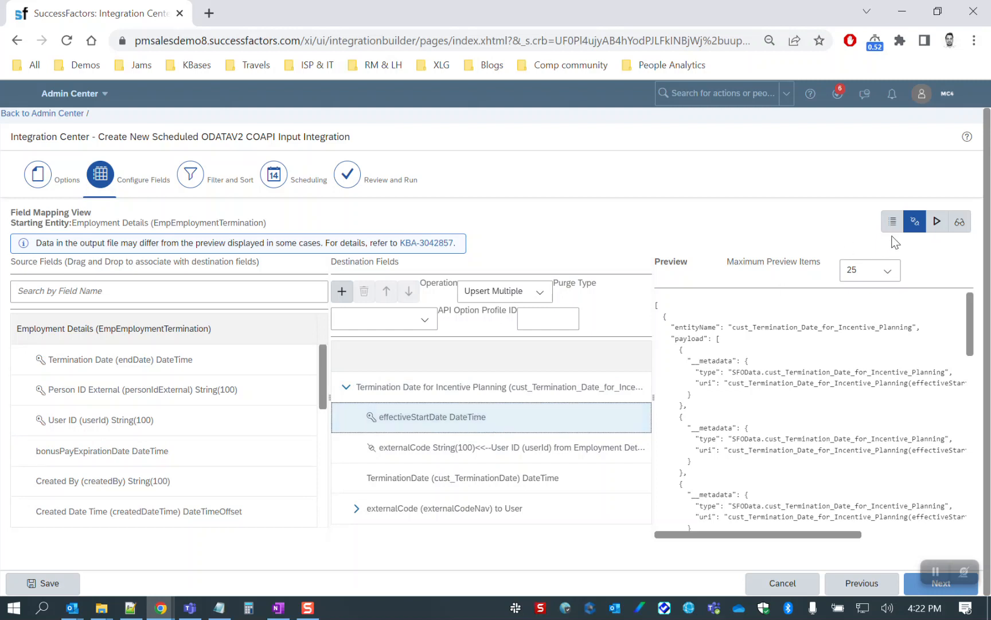
left_click(937, 221)
left_click(196, 275)
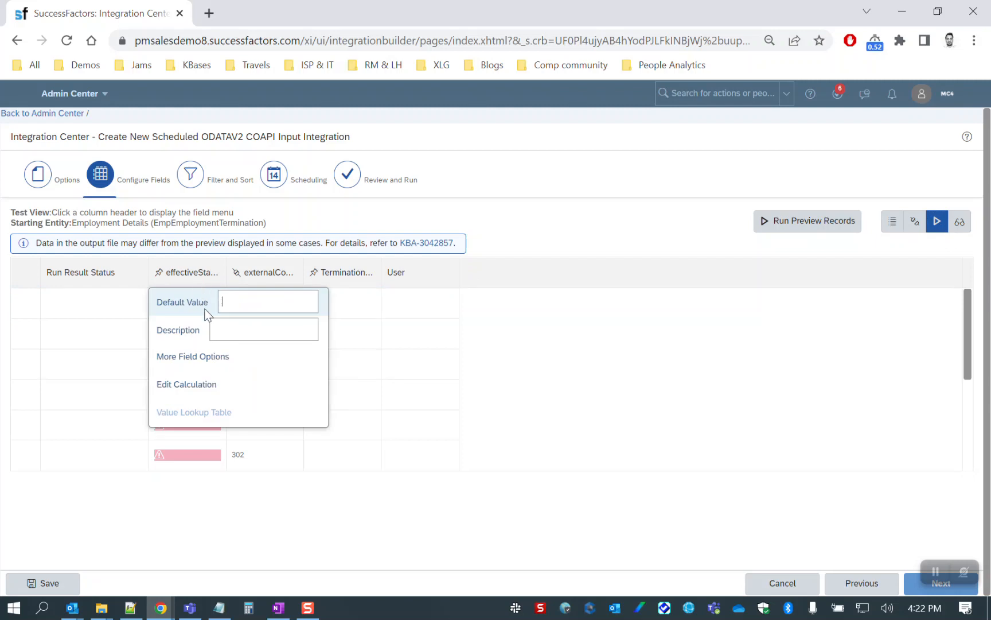
left_click(198, 354)
left_click(910, 281)
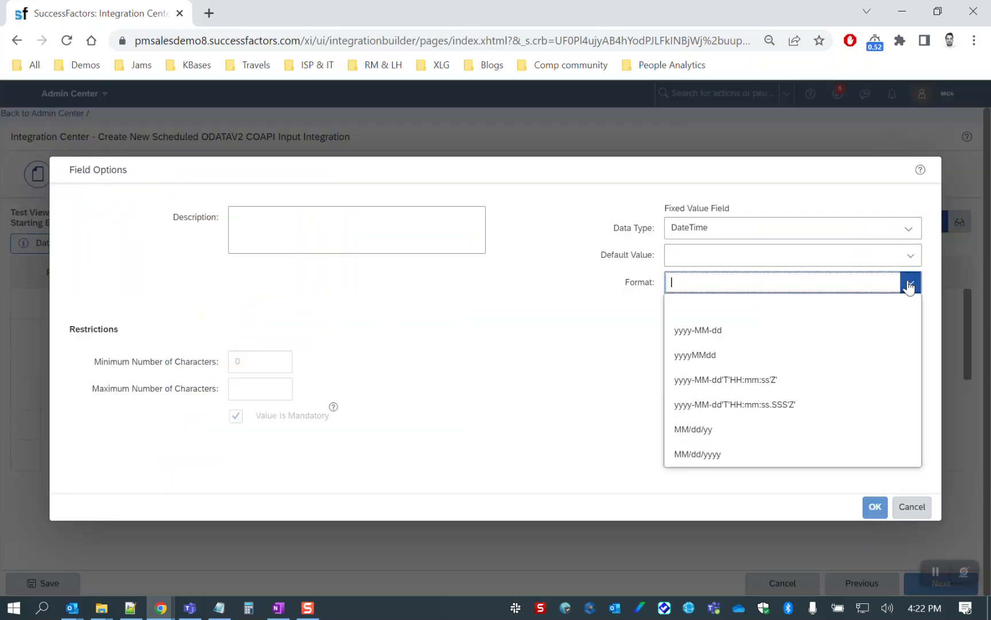
left_click(721, 380)
left_click(699, 254)
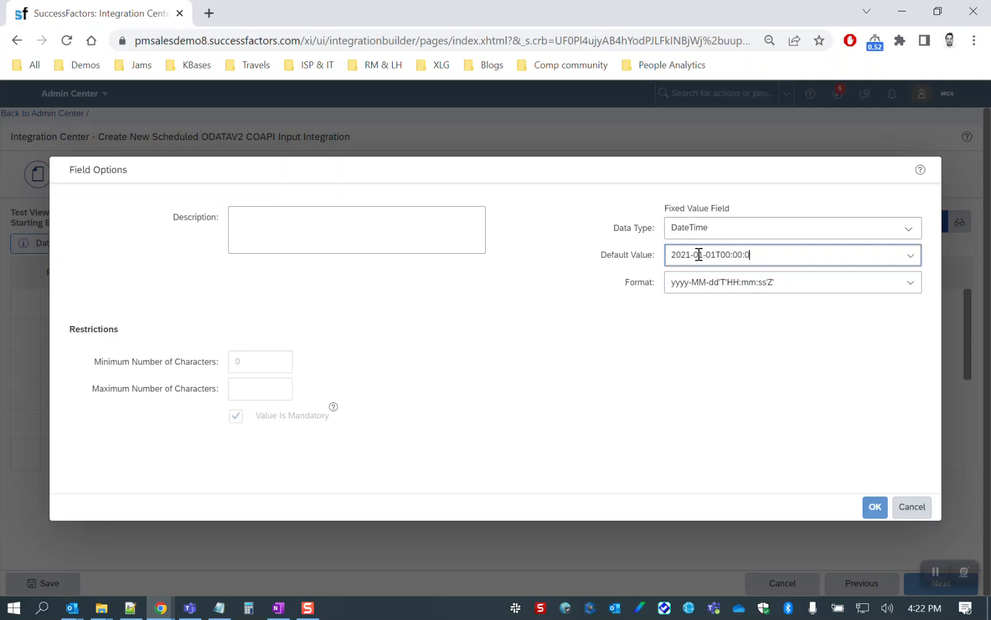
left_click(741, 375)
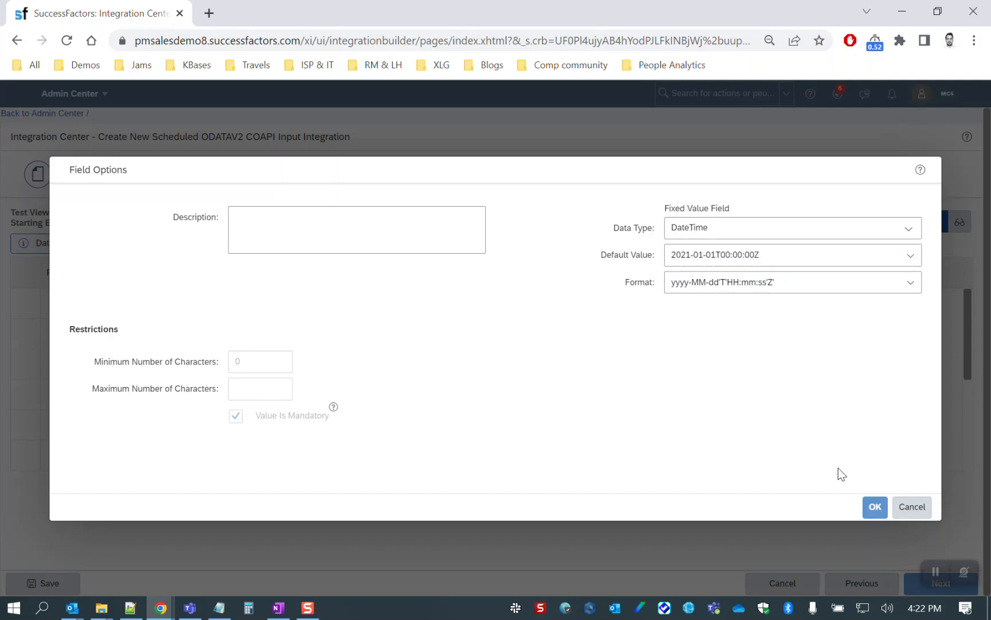
left_click(876, 507)
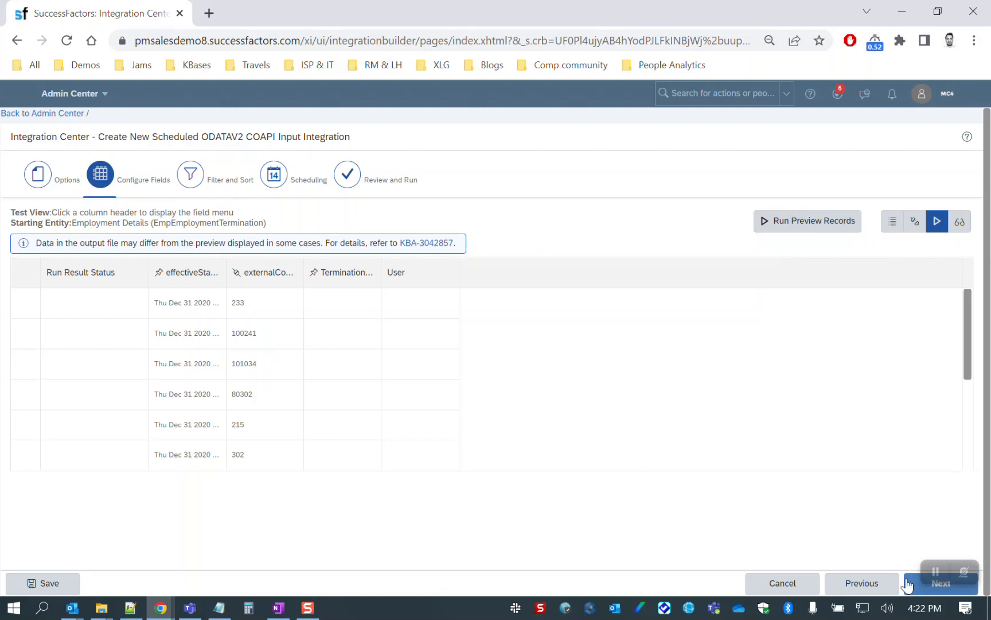
Step: Map Termination Date (endDate) to the destination's TerminationDate field, then proceed to filtering and expand Advanced Filters
left_click(913, 222)
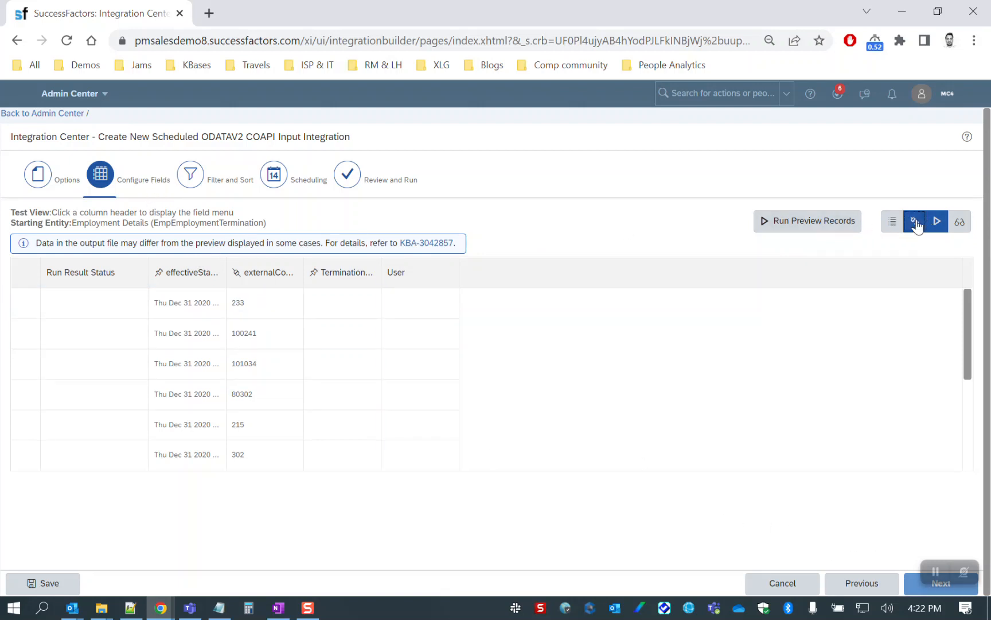
left_click_drag(48, 365, 388, 484)
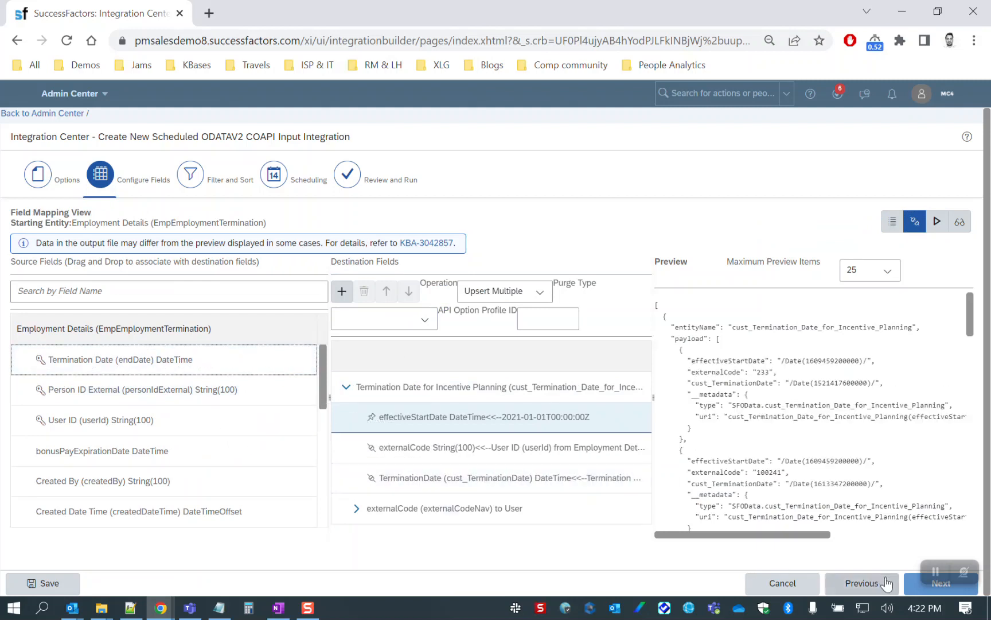
left_click(913, 586)
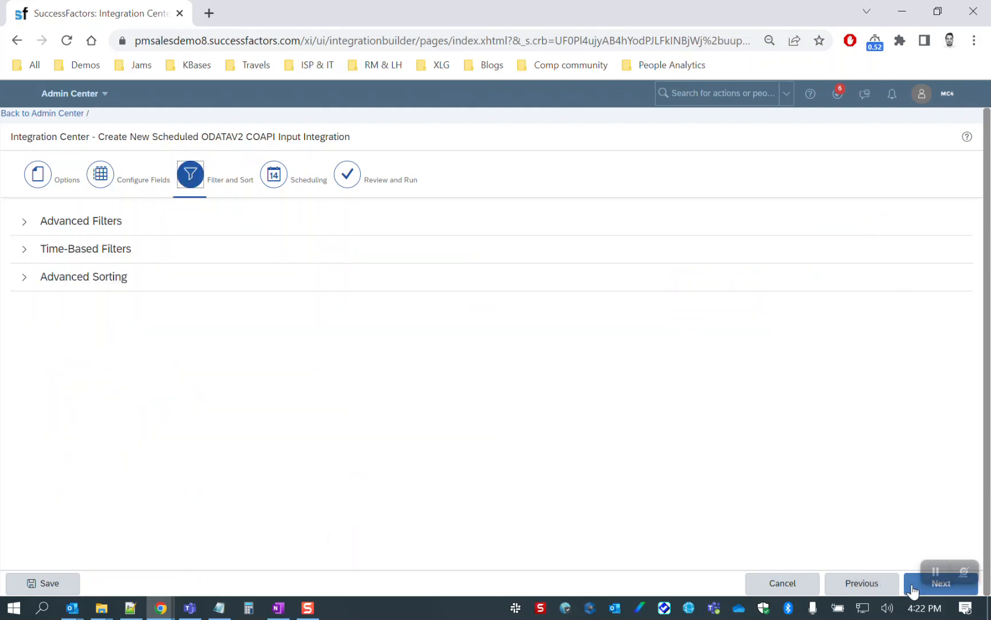
left_click(25, 222)
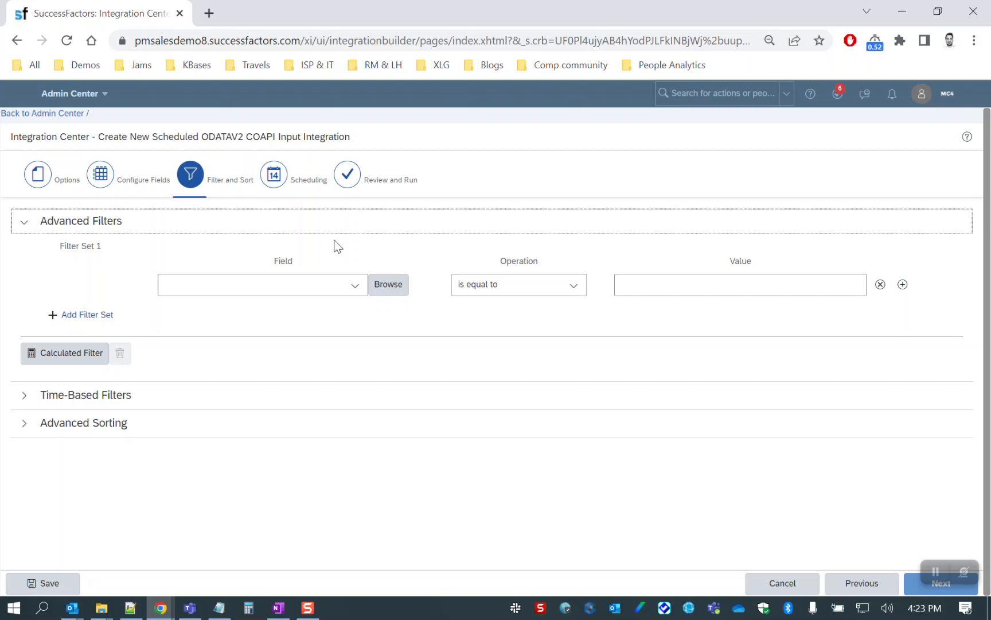
Step: Filter on Termination Date (endDate) in Employment Details (EmpEmploymentTermination) with operation is not equal to and a blank value, then proceed to scheduling
left_click(390, 291)
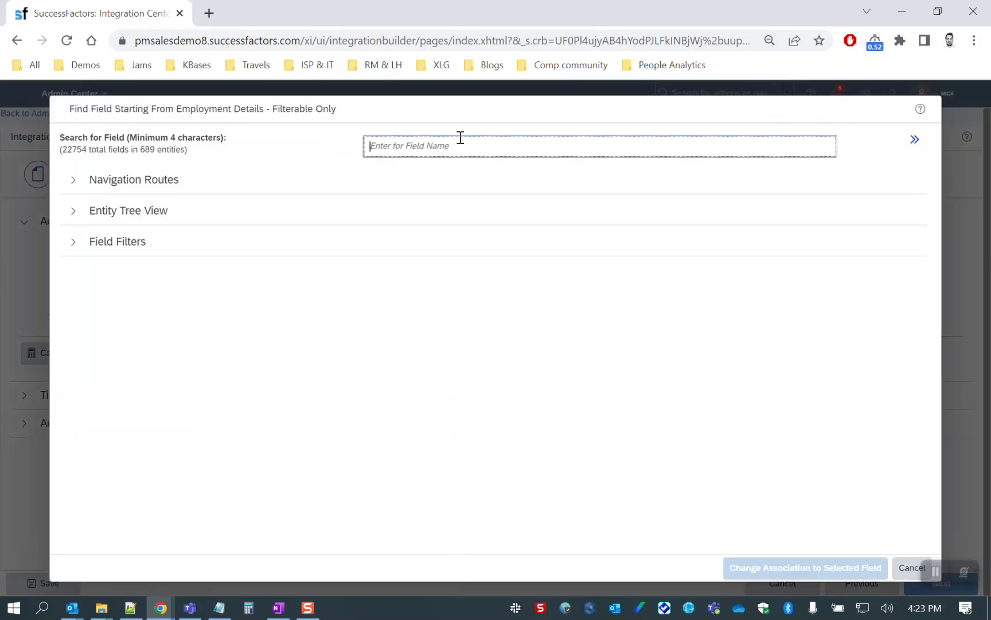
type("Te")
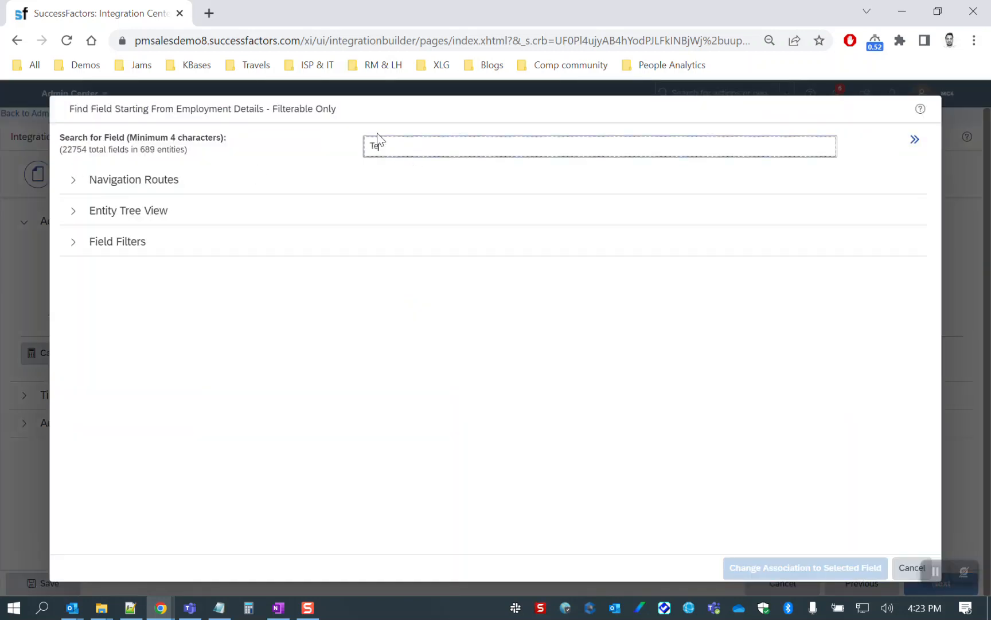
type("rmination Date")
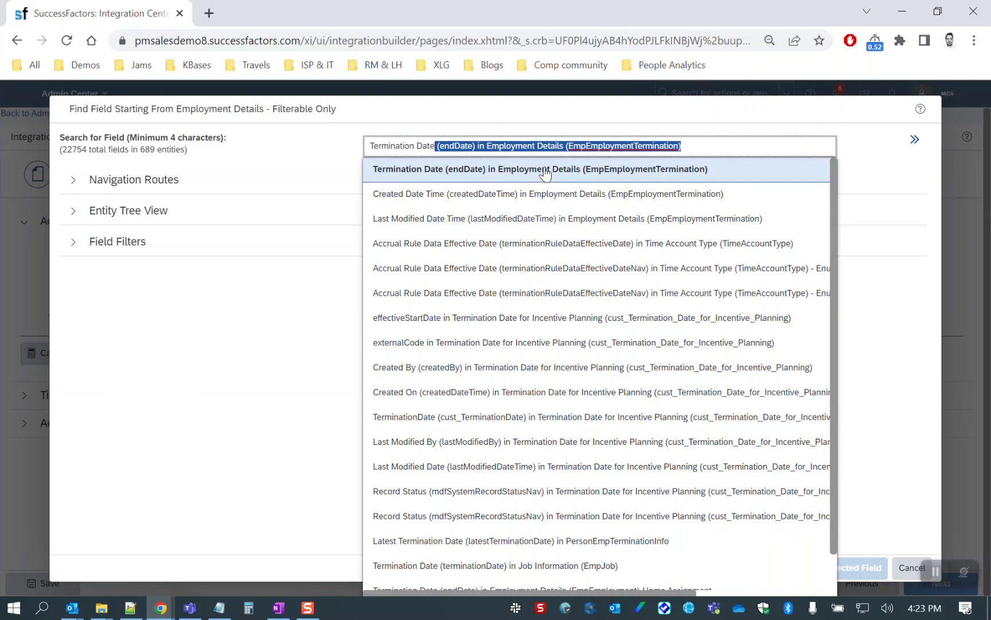
left_click(691, 173)
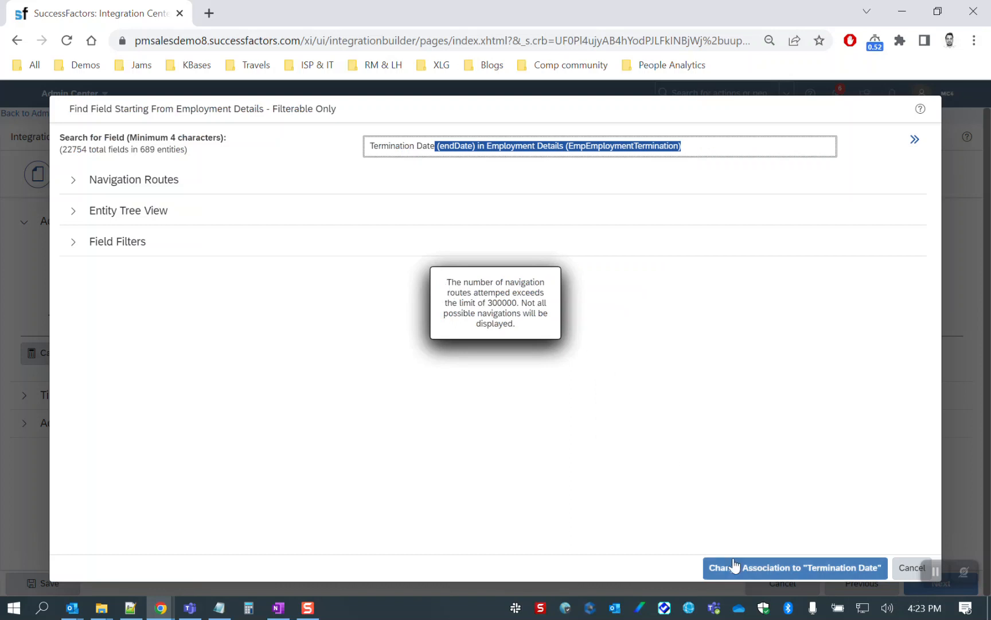
left_click(749, 568)
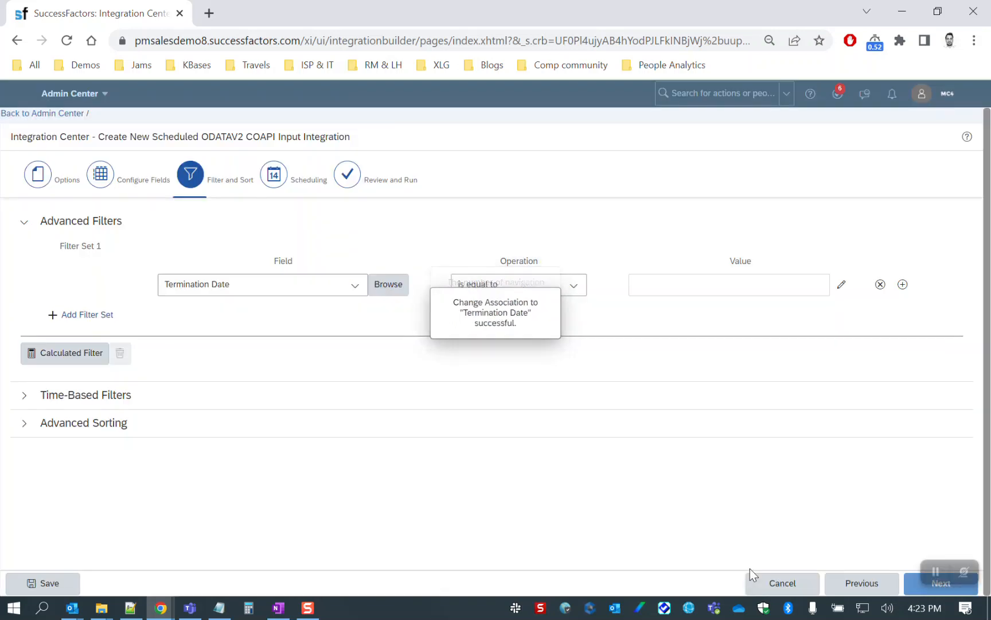
left_click(573, 287)
left_click(488, 331)
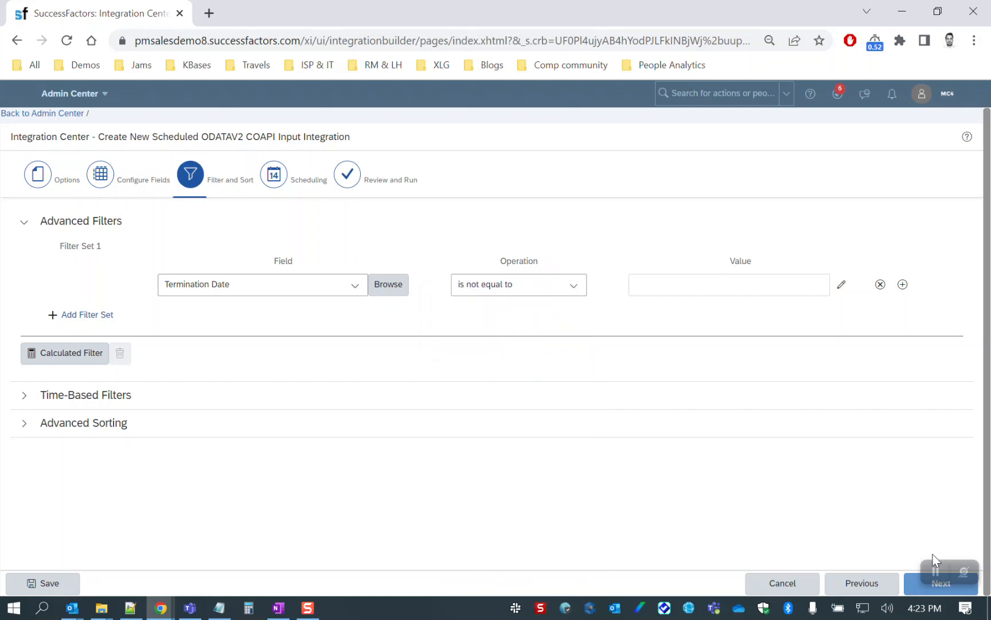
left_click(912, 585)
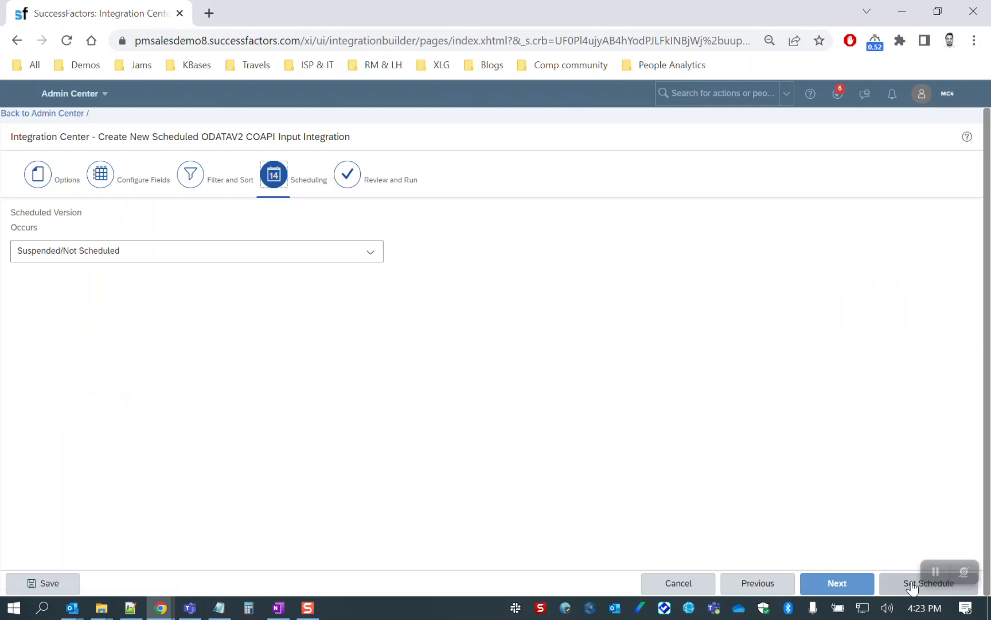
Step: Schedule the integration to occur Daily starting Nov 3 2022, 03:00 AM, without an ending date, and proceed to the review
left_click(912, 584)
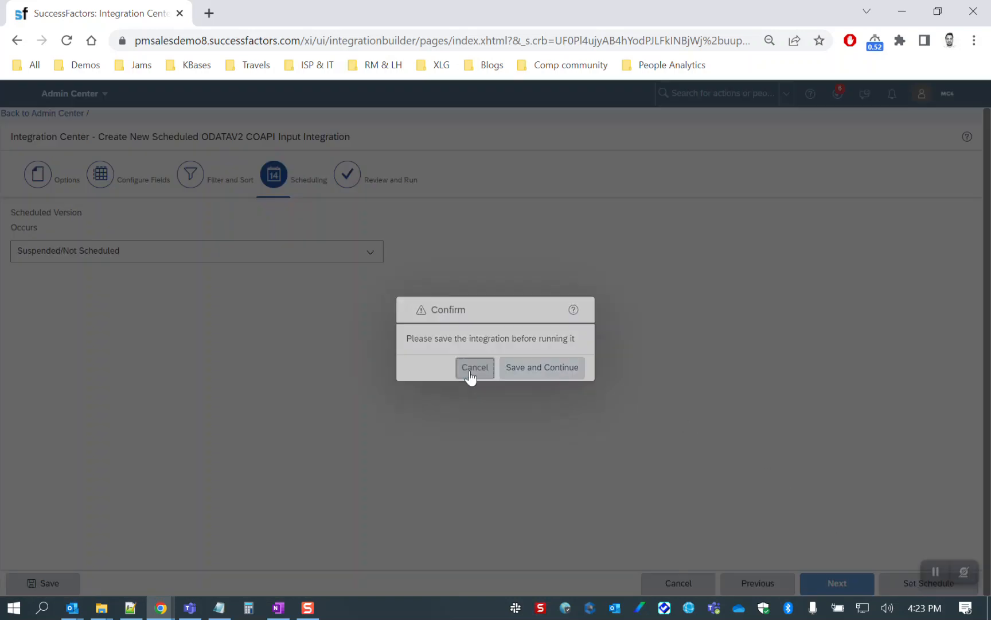
left_click(471, 371)
left_click(33, 251)
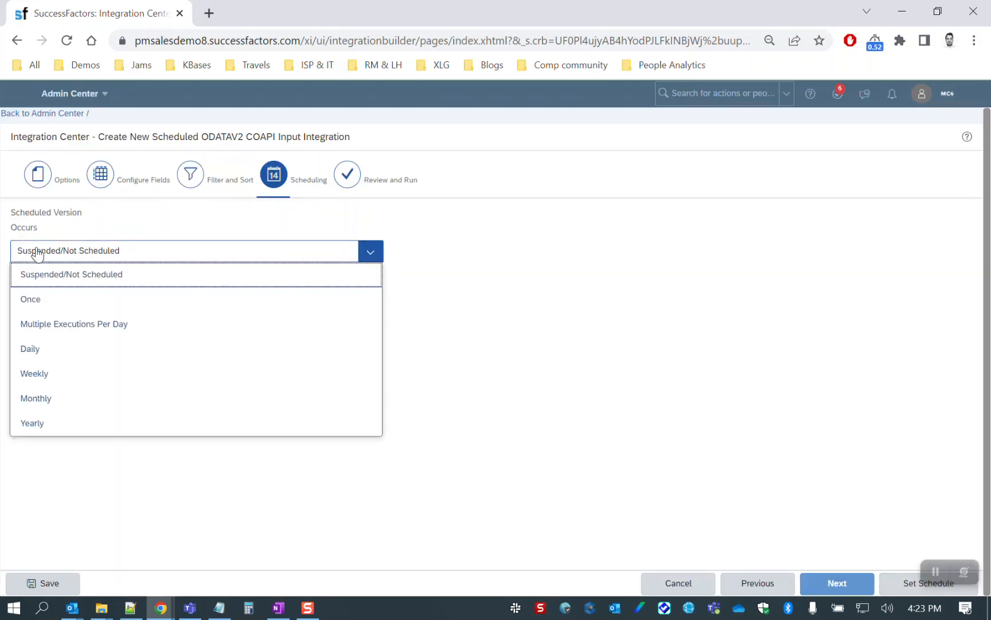
left_click(39, 350)
left_click(389, 291)
left_click(220, 379)
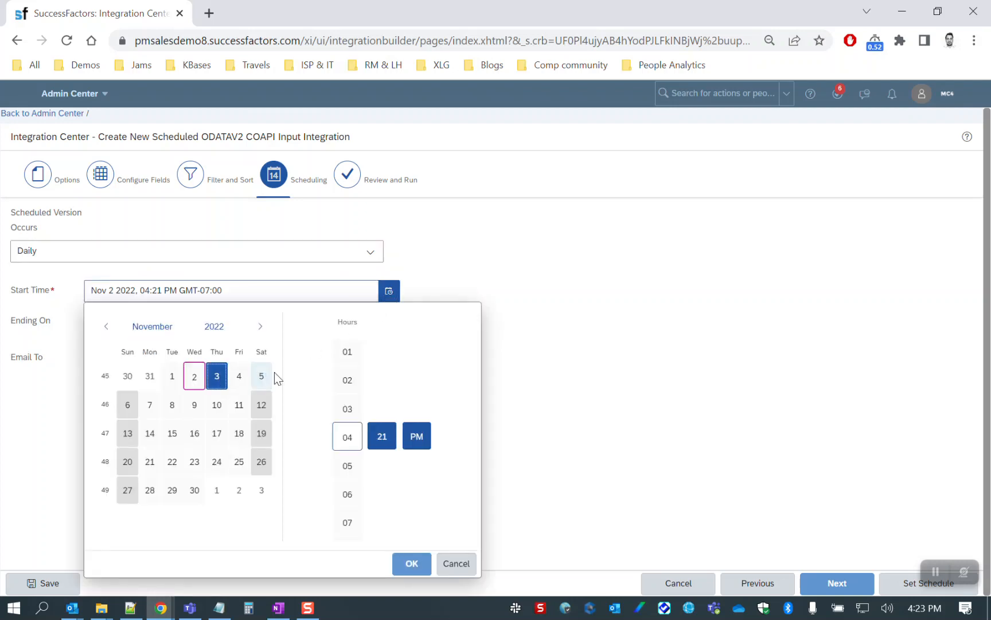
left_click(346, 409)
left_click(380, 435)
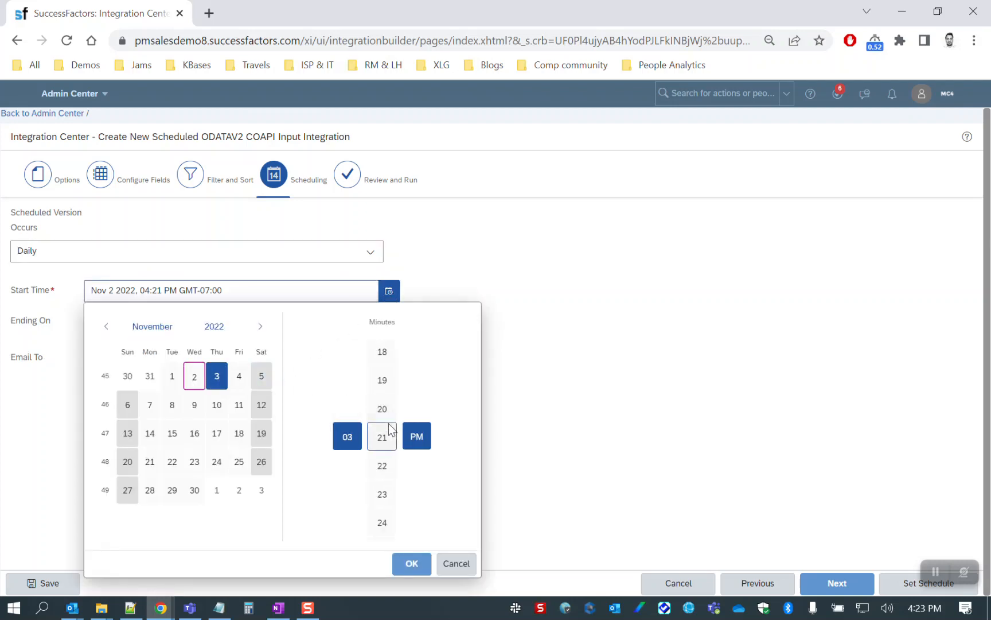
scroll(379, 366, "up", 7)
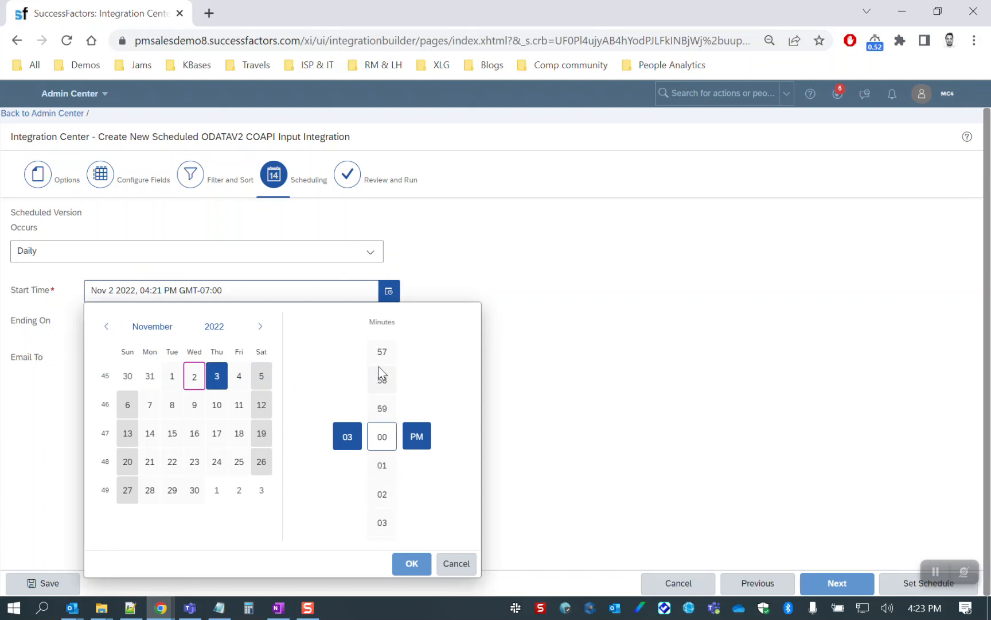
left_click(416, 436)
left_click(416, 406)
left_click(411, 563)
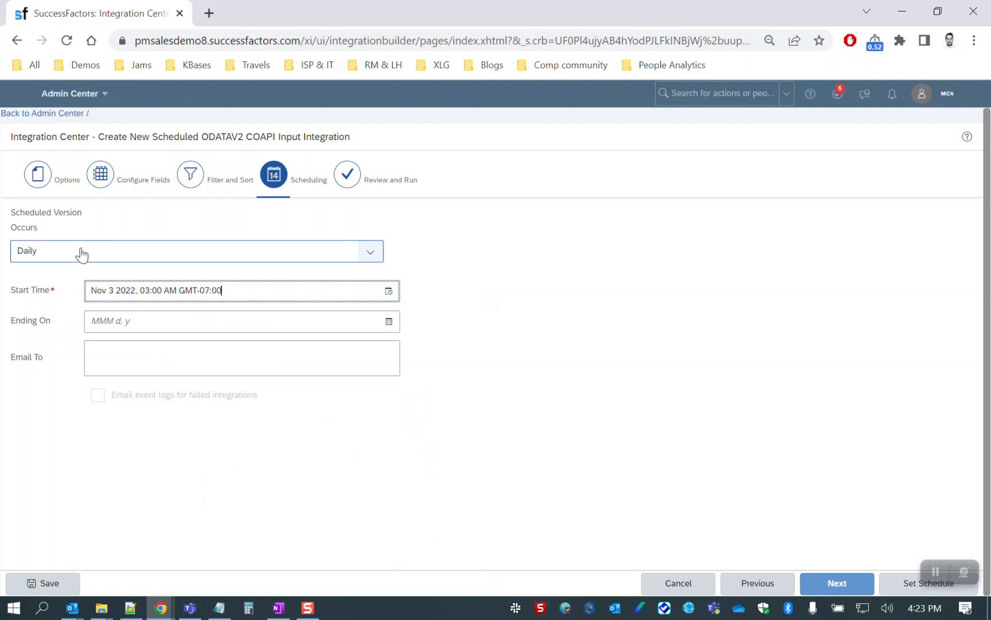
left_click(826, 581)
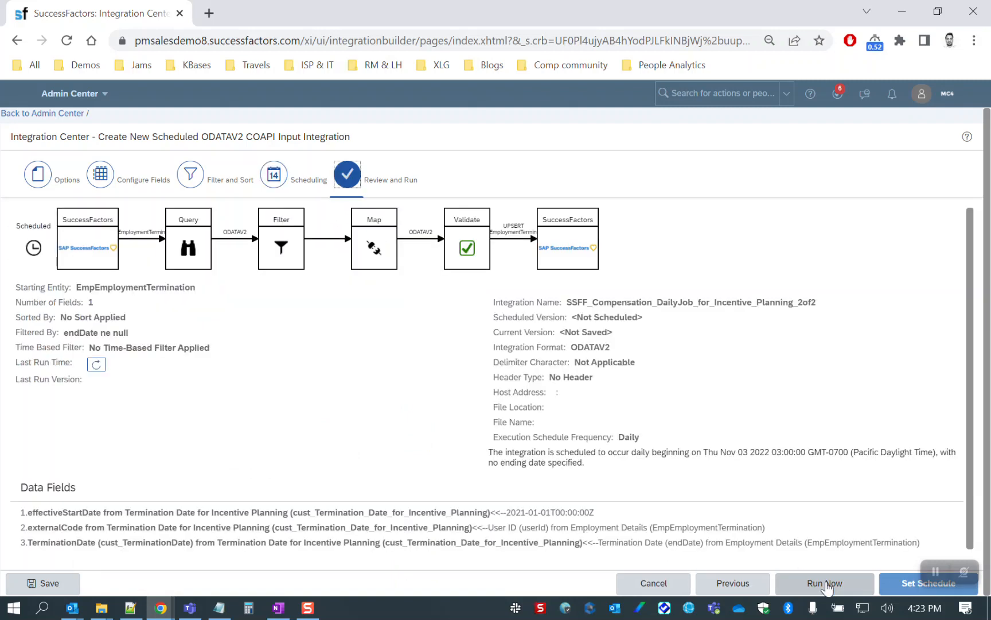
Step: Save the integration as SSFF_Compensation_DailyJob_for_Incentive_Planning_2of2 and run it immediately
left_click(821, 581)
left_click(542, 371)
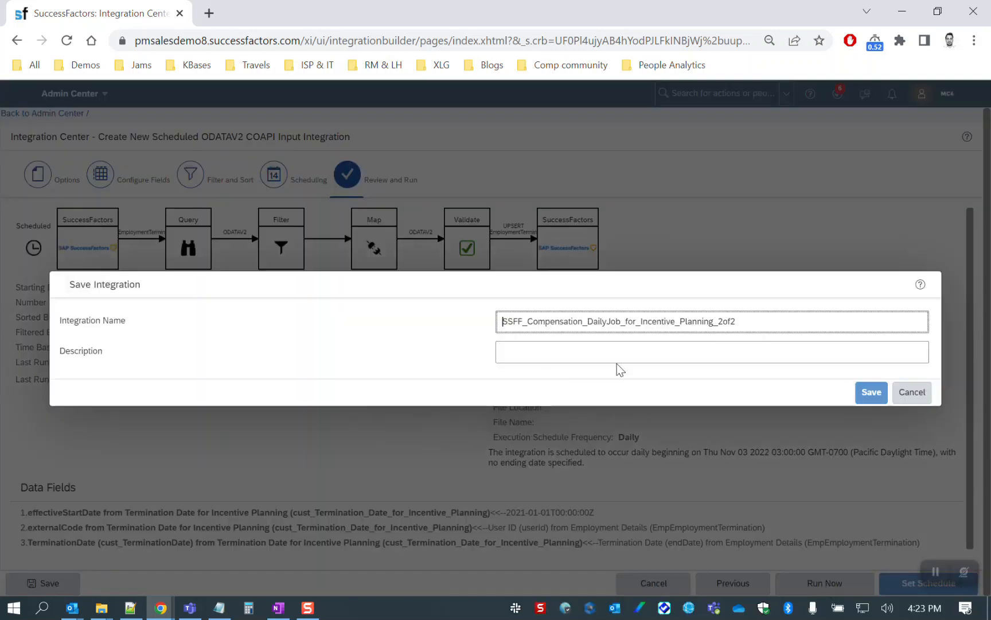
left_click(866, 395)
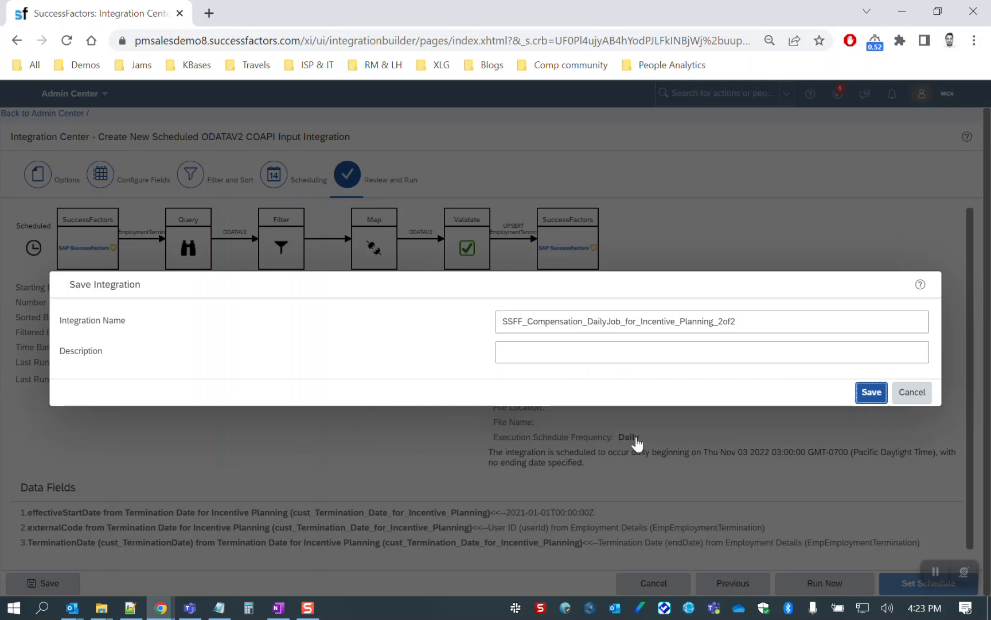
left_click(569, 372)
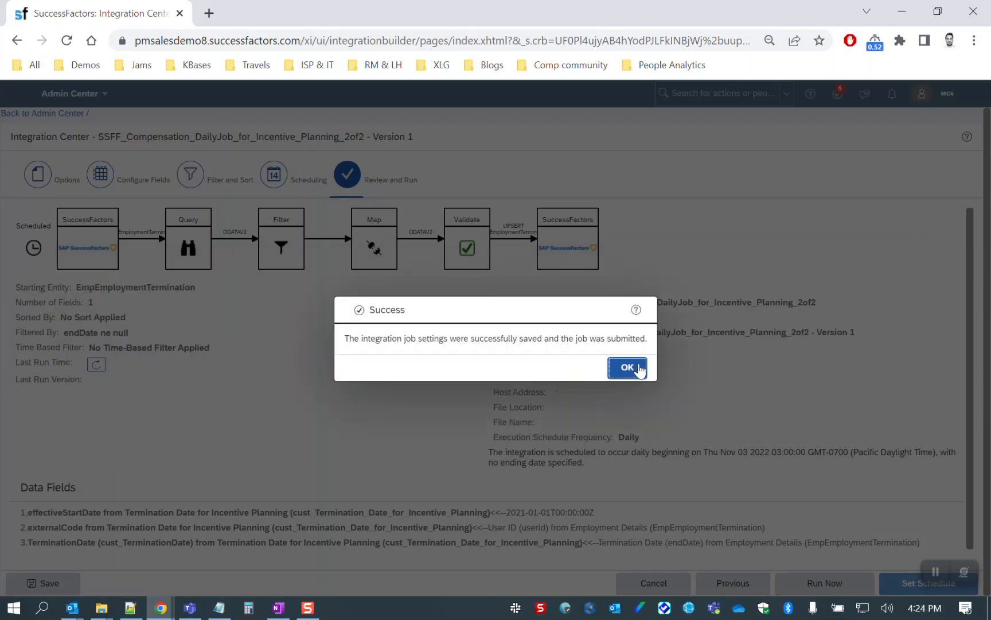
left_click(636, 369)
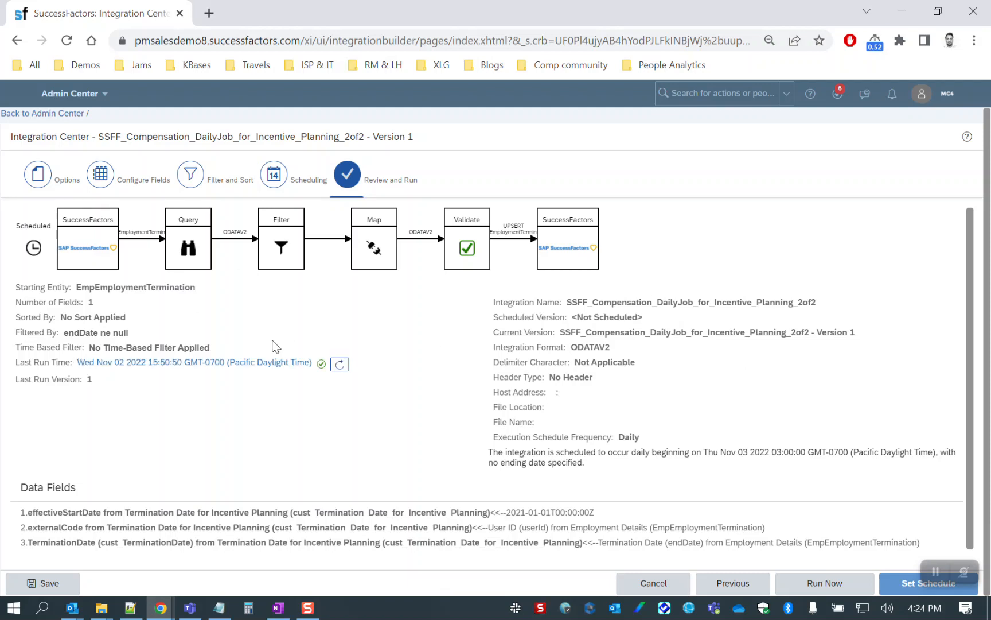
left_click(824, 588)
left_click_drag(408, 339, 565, 344)
left_click(605, 368)
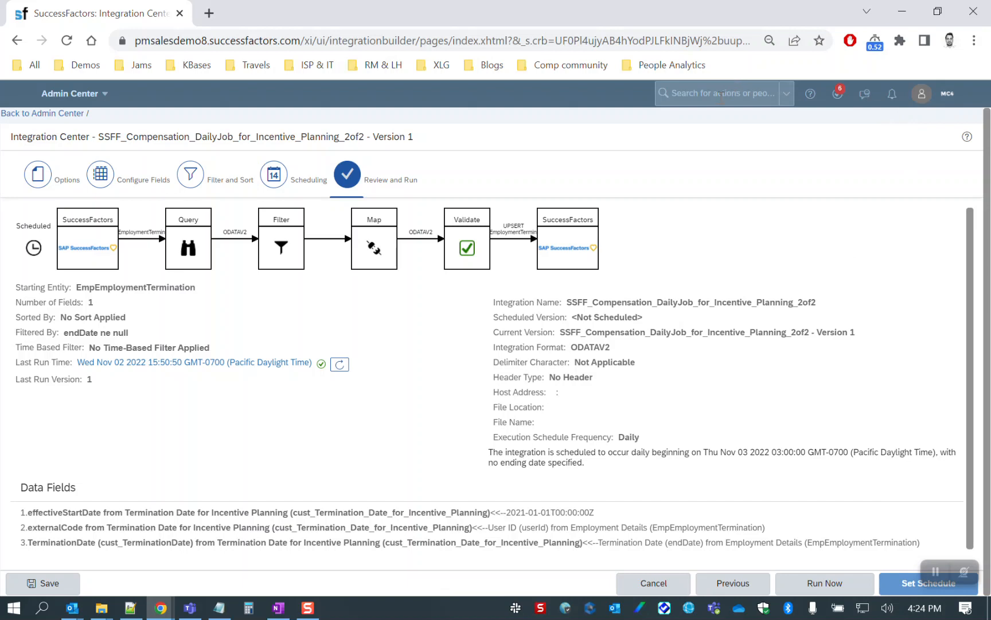
Step: Open Rehire Inactive Employee through a search for rehire and examine the list of inactive employees
left_click(721, 96)
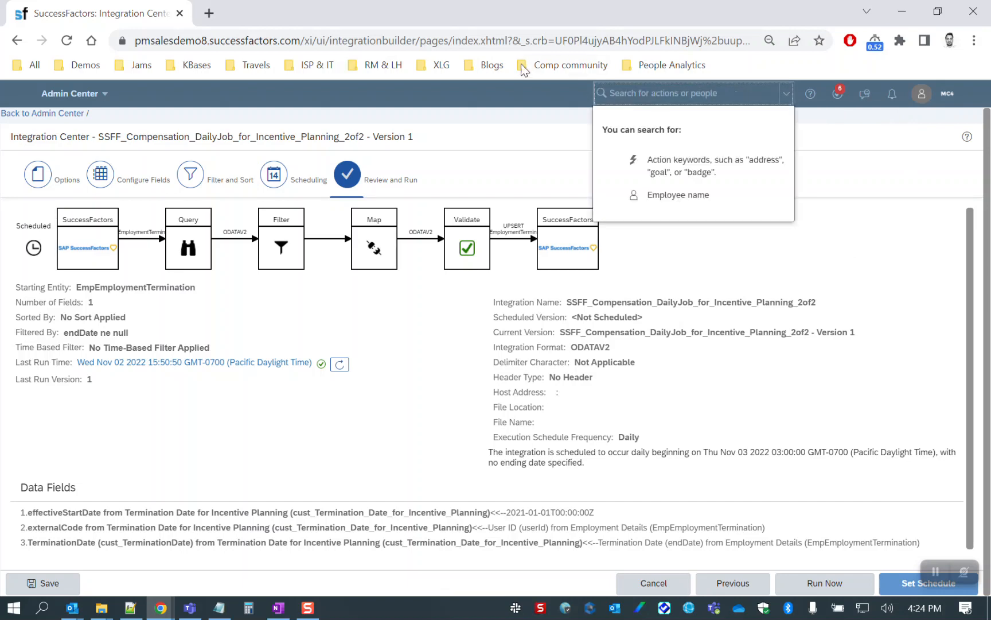
type("rehire")
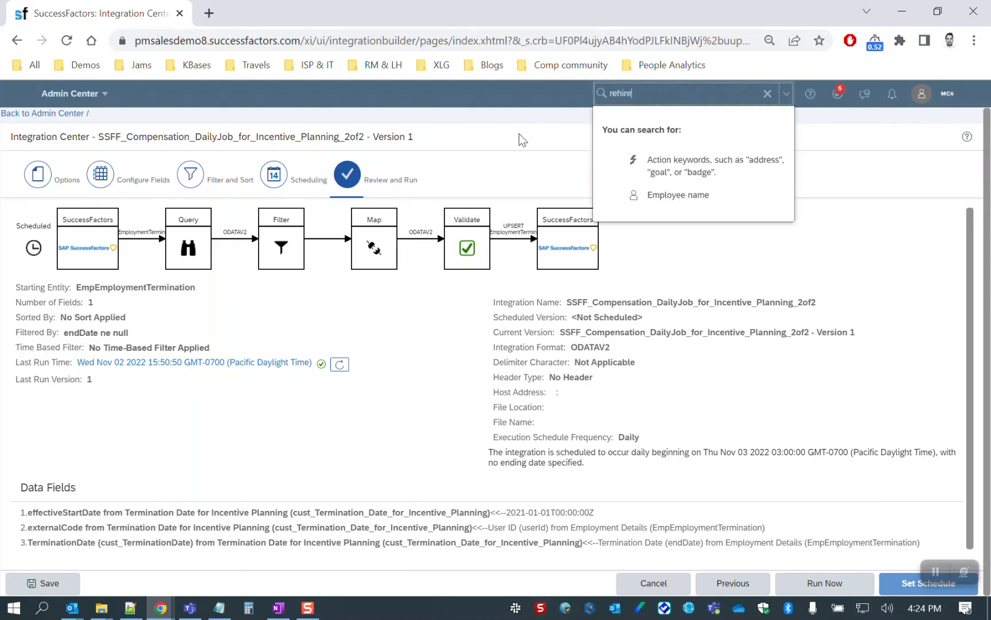
left_click(619, 122)
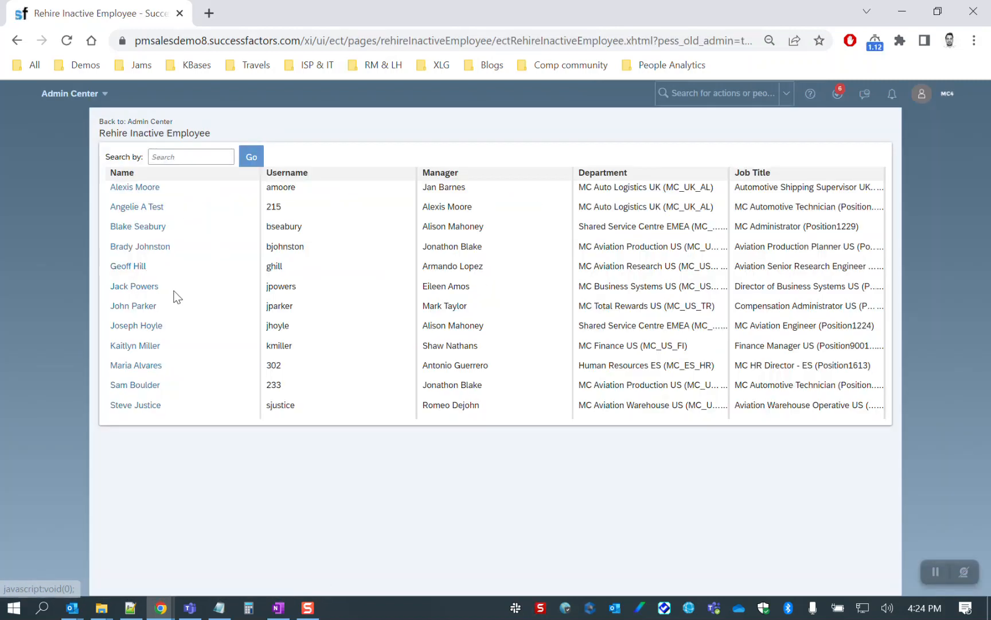
left_click_drag(175, 291, 97, 284)
left_click(99, 295)
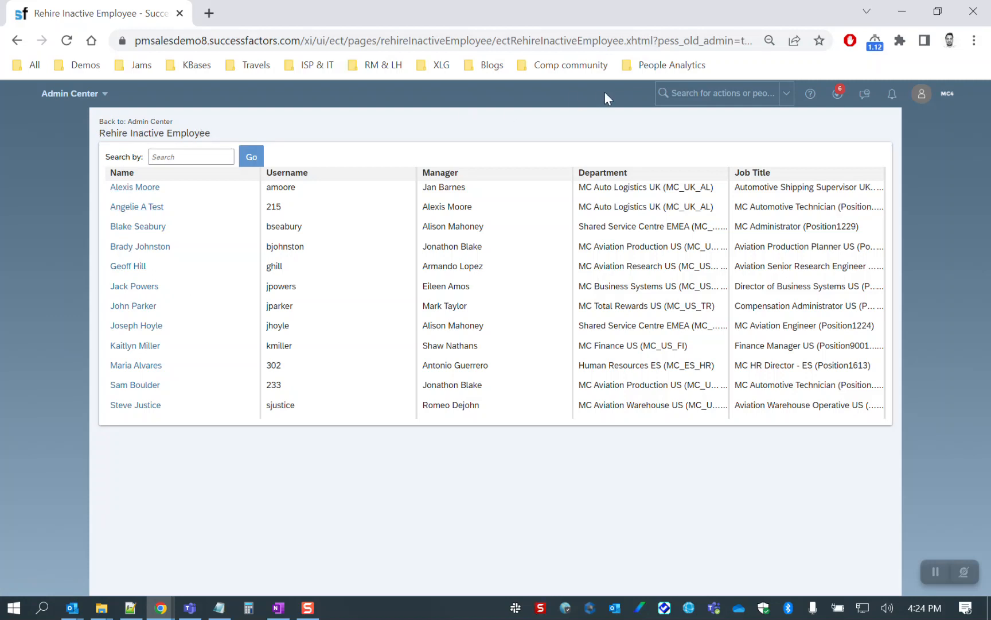
Step: Open Manage Data, search the Termination Date for Incentive Planning object, and show its record list in an enlarged view
left_click(703, 94)
type("manage data")
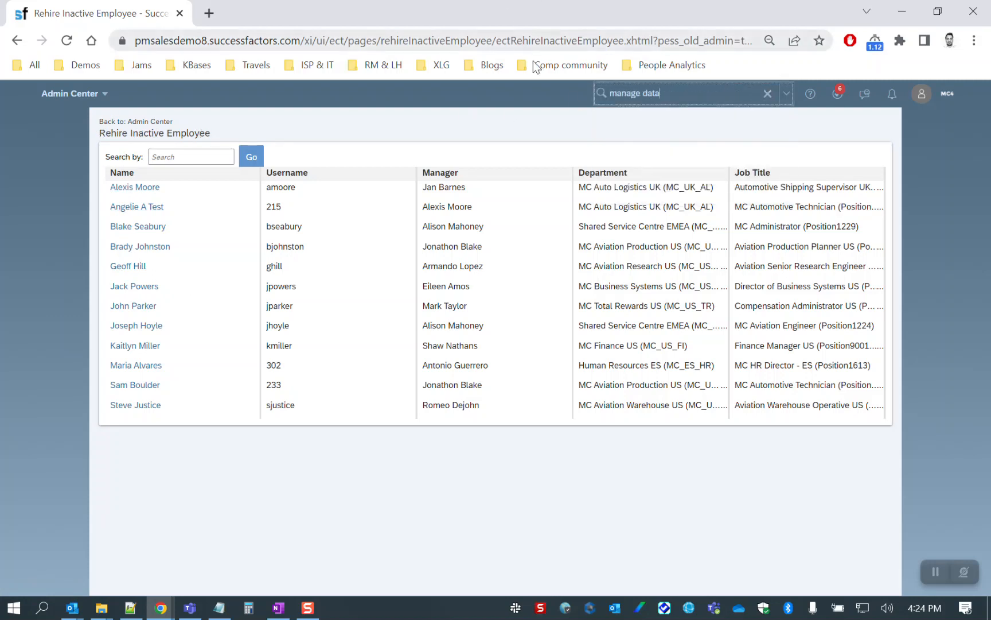
left_click(634, 118)
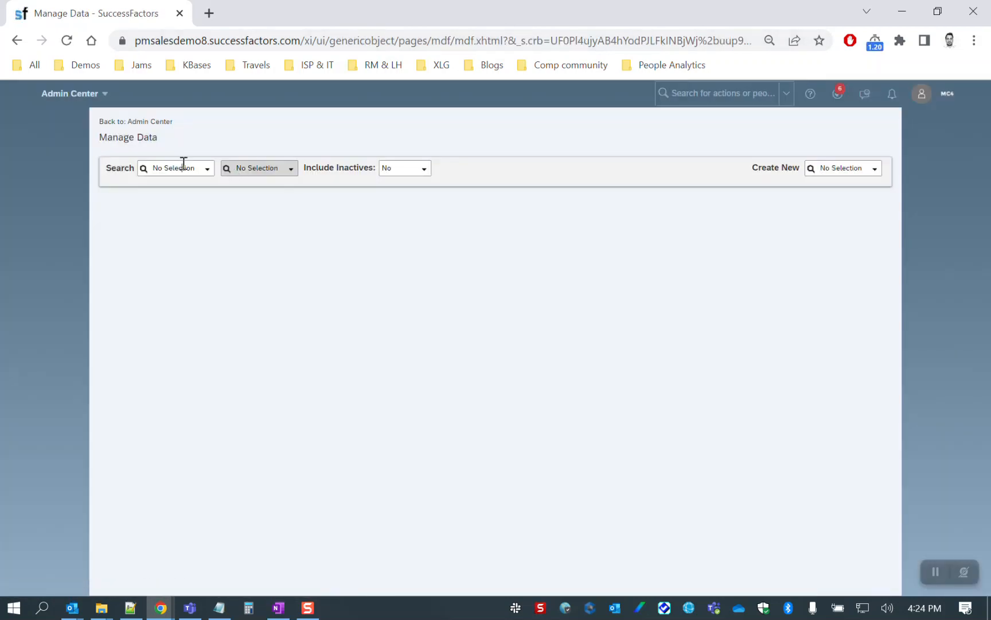
left_click(176, 161)
type("Termination")
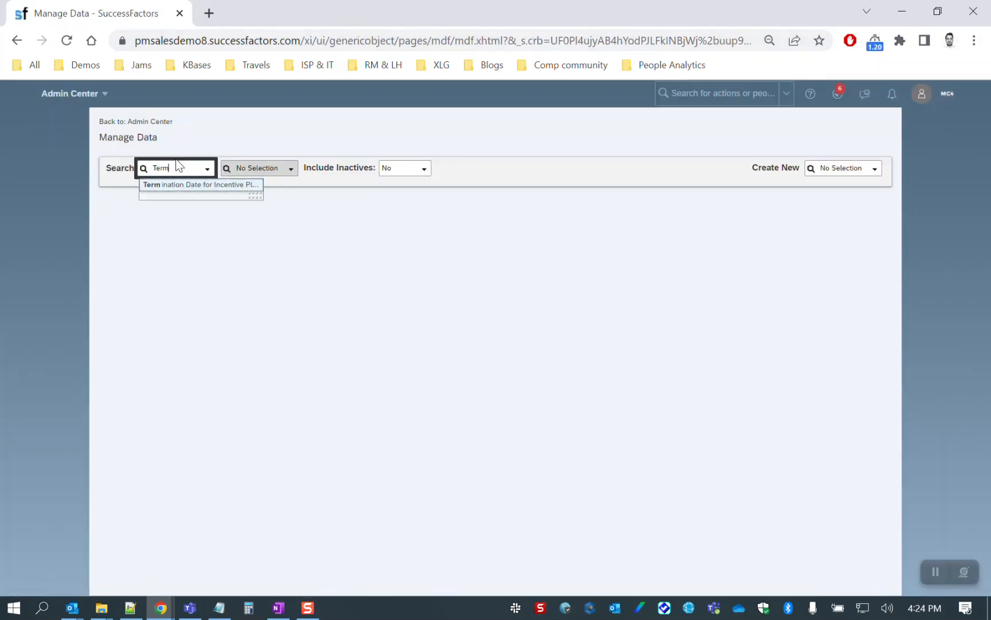
left_click(189, 185)
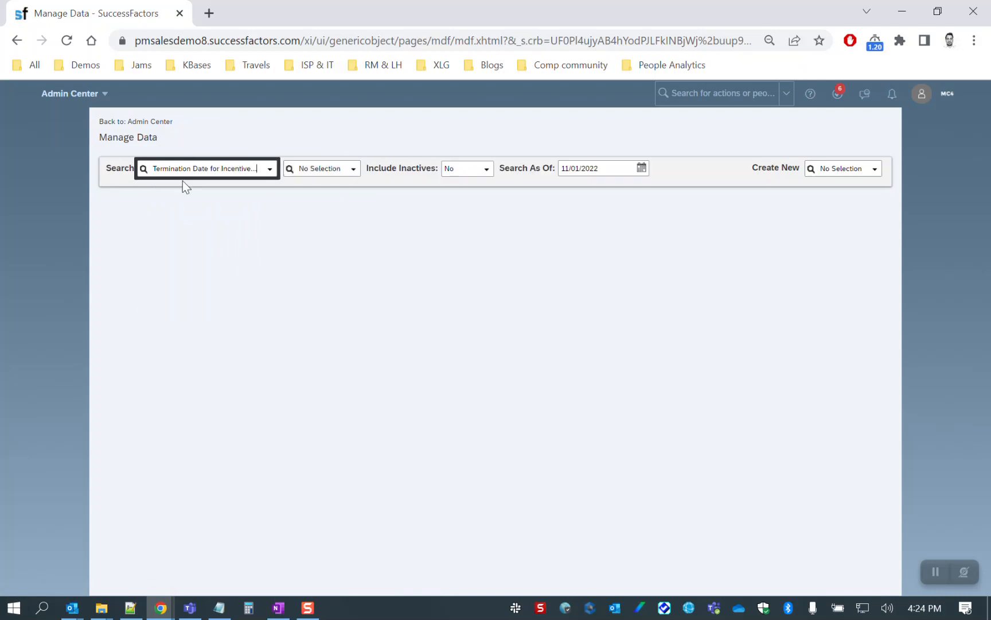
left_click(358, 171)
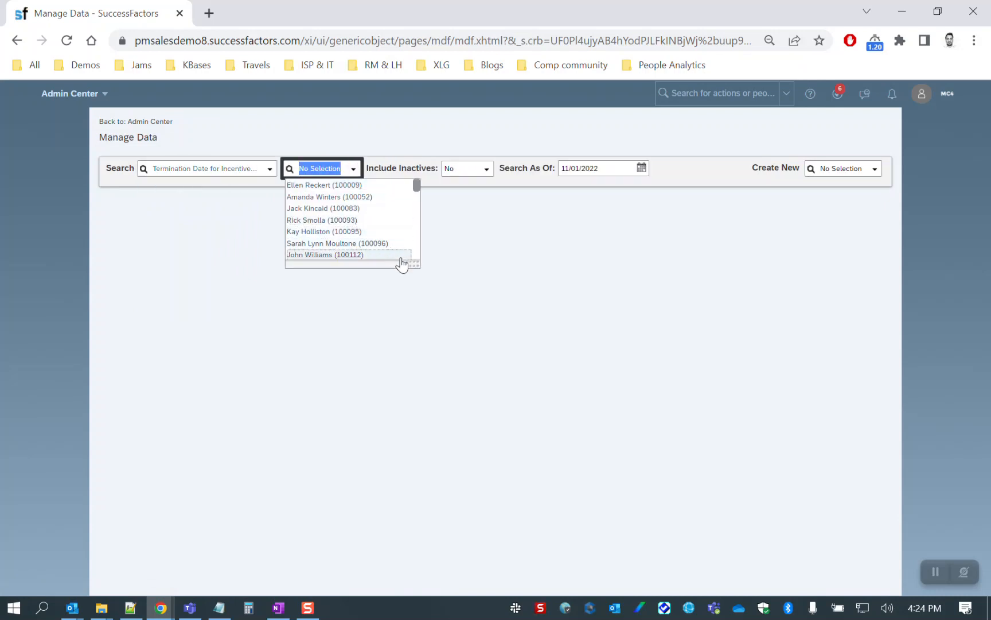
left_click_drag(413, 262, 445, 372)
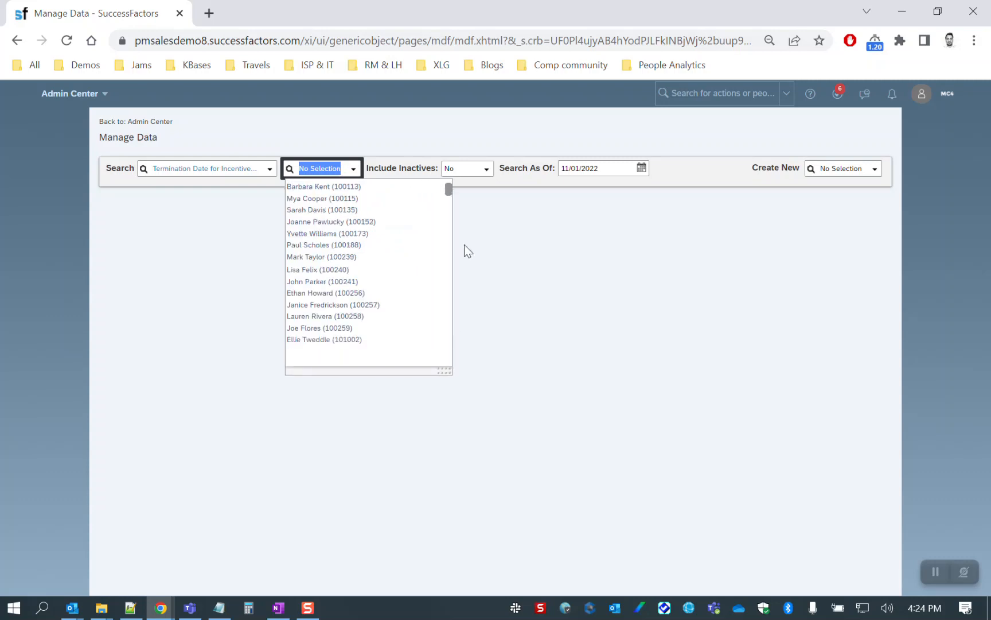
Step: Set Include Inactives to Yes and look through the enlarged list of Termination Date for Incentive Planning records
left_click(486, 171)
left_click(467, 192)
left_click(352, 168)
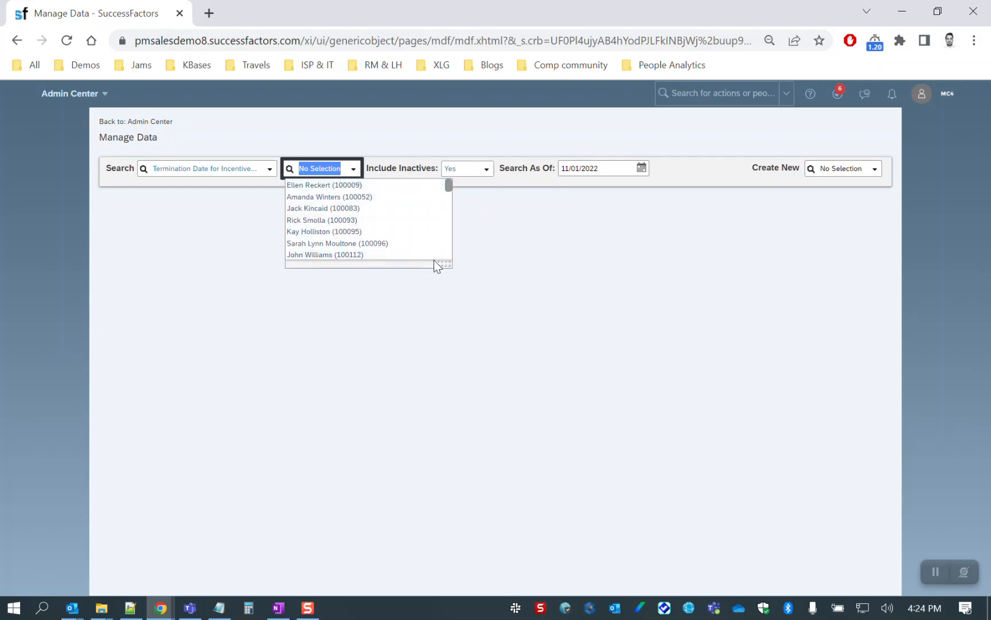
left_click_drag(442, 263, 459, 416)
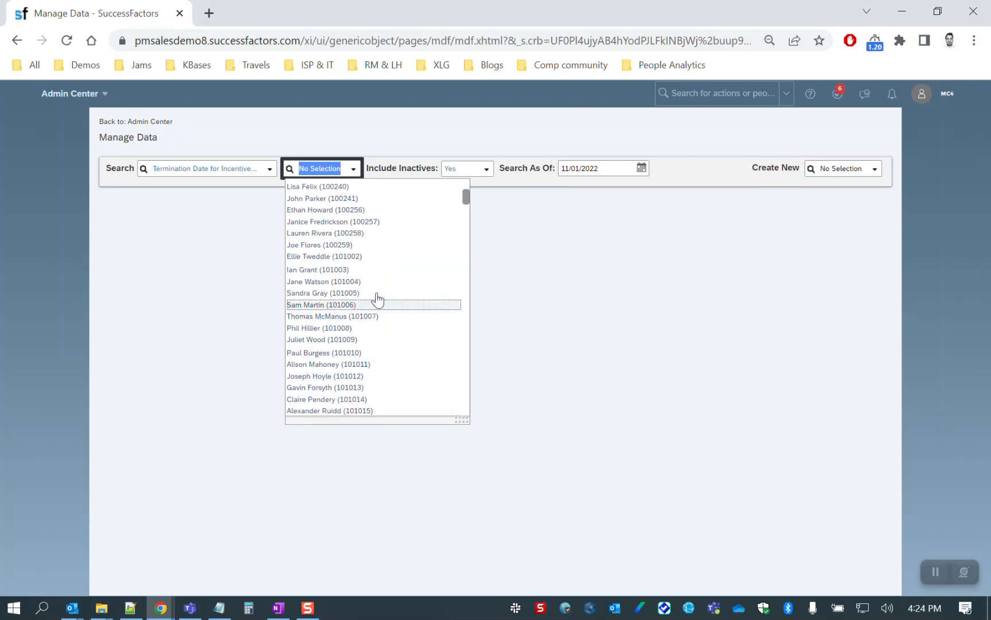
scroll(383, 229, "up", 5)
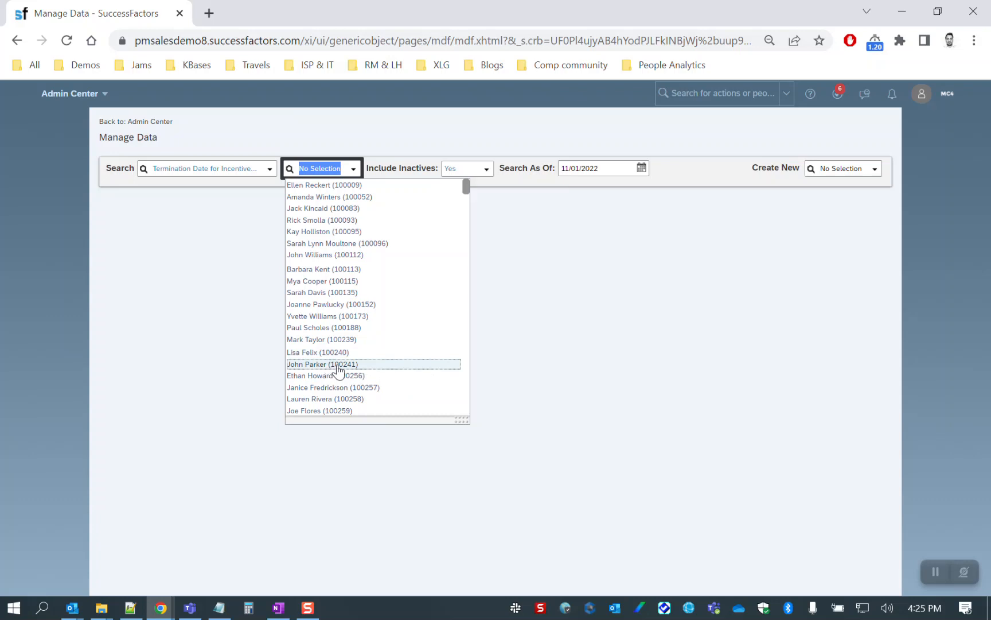
scroll(336, 367, "down", 5)
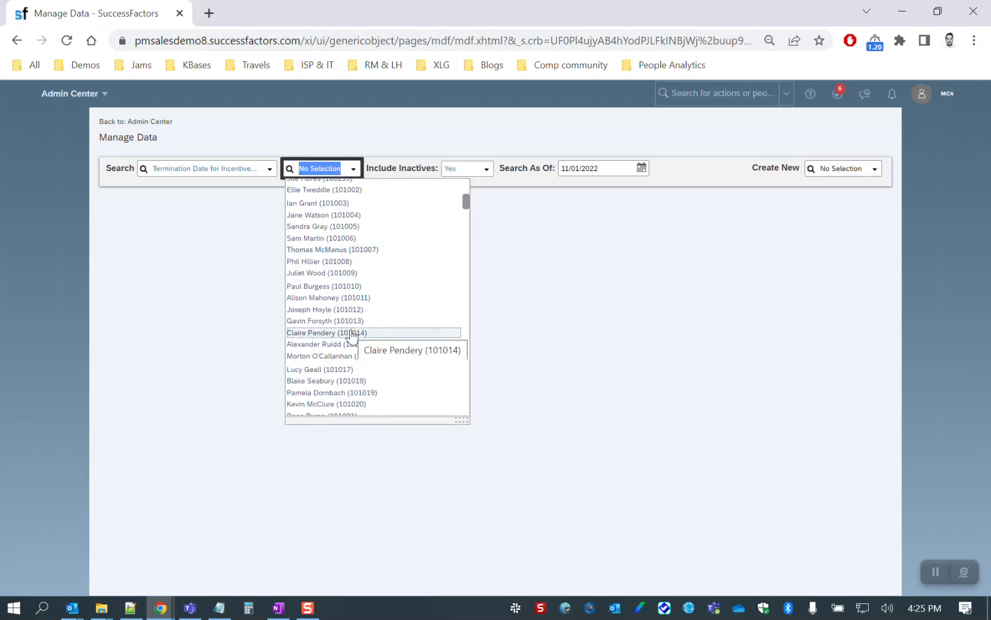
scroll(352, 336, "down", 3)
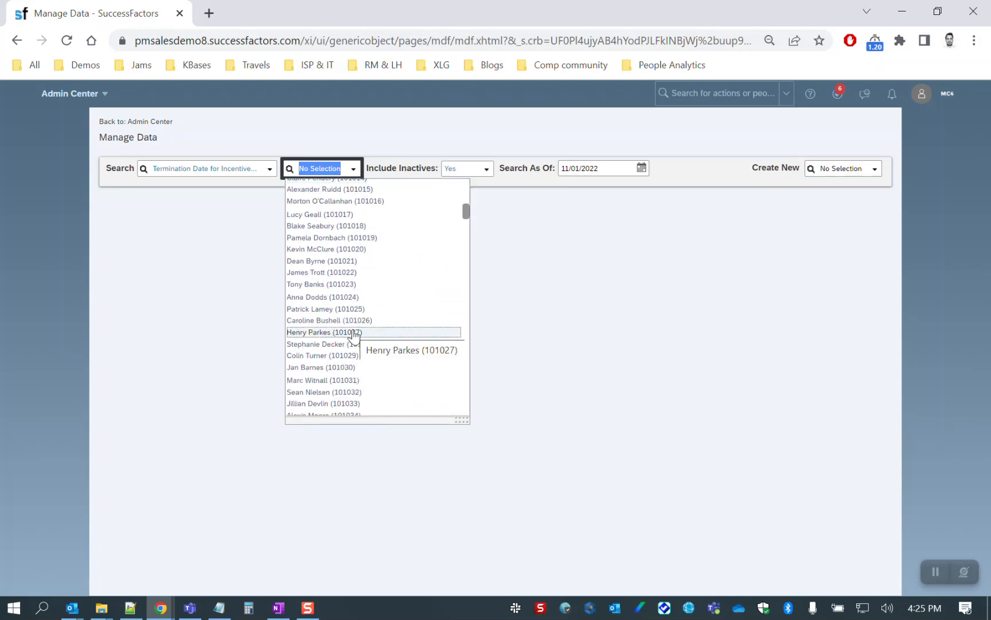
scroll(354, 336, "down", 2)
scroll(354, 335, "down", 3)
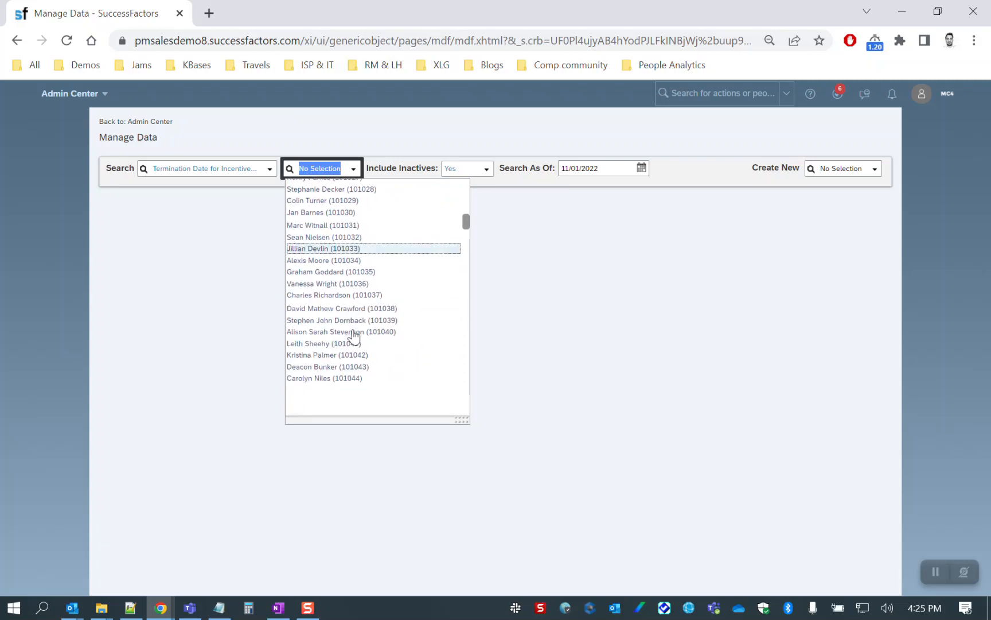
scroll(354, 336, "down", 3)
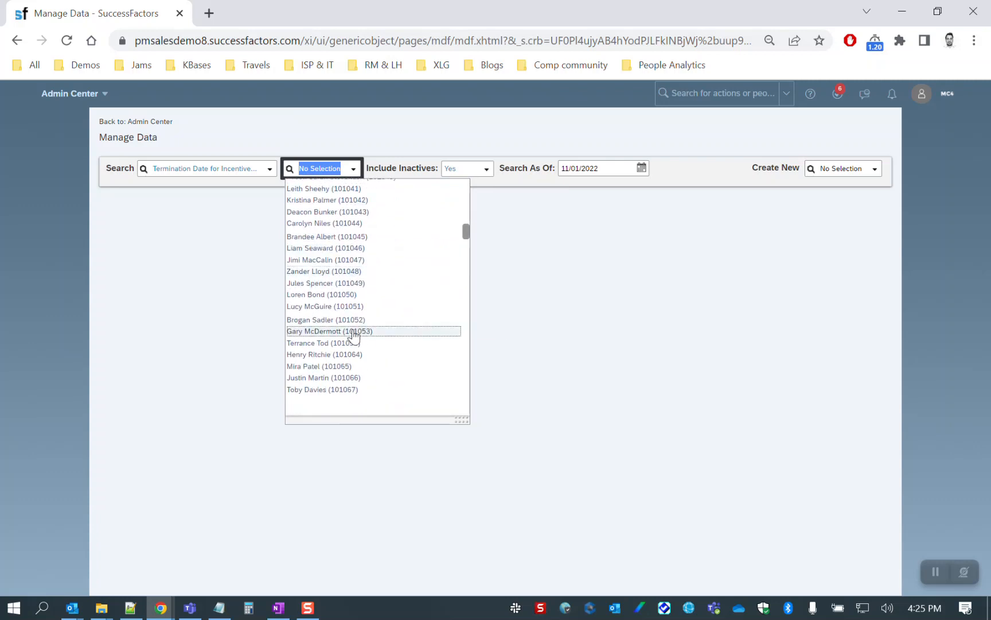
Step: Search the termination date records by an employee's surname, clear the search and bring the full enlarged list back
type("powers")
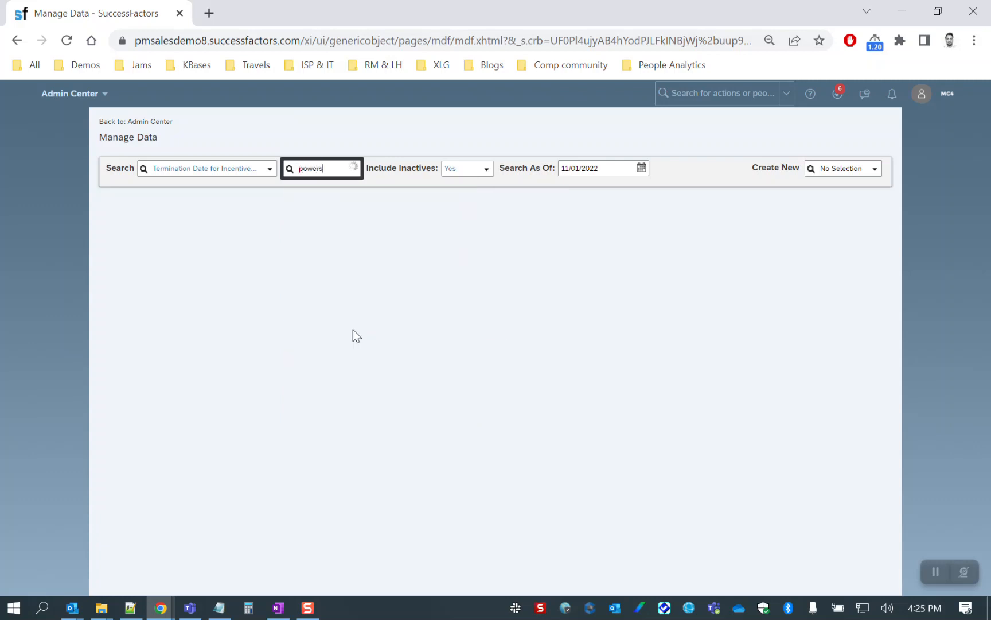
left_click(682, 93)
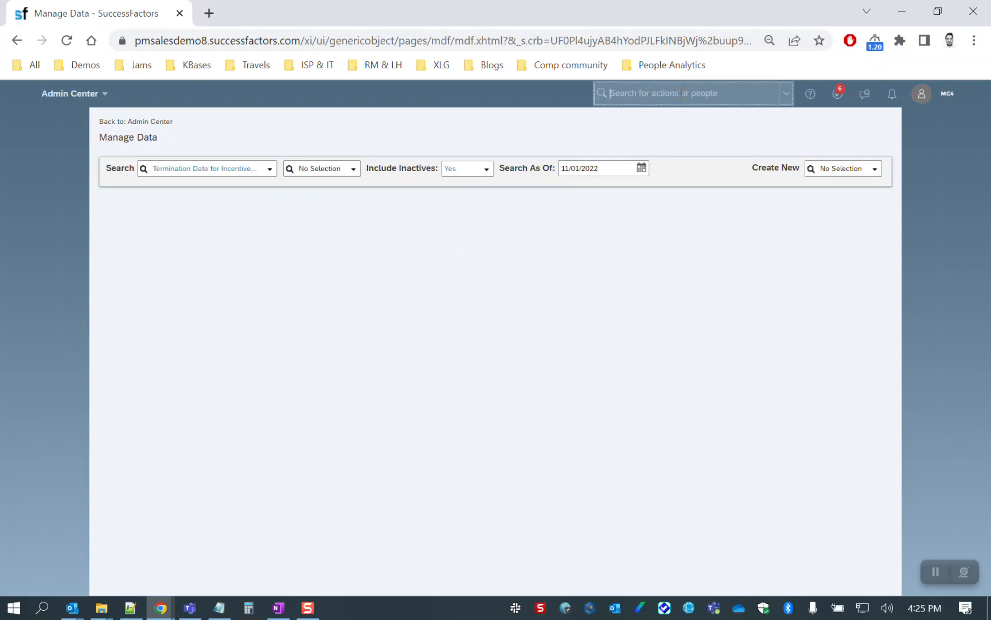
left_click(348, 175)
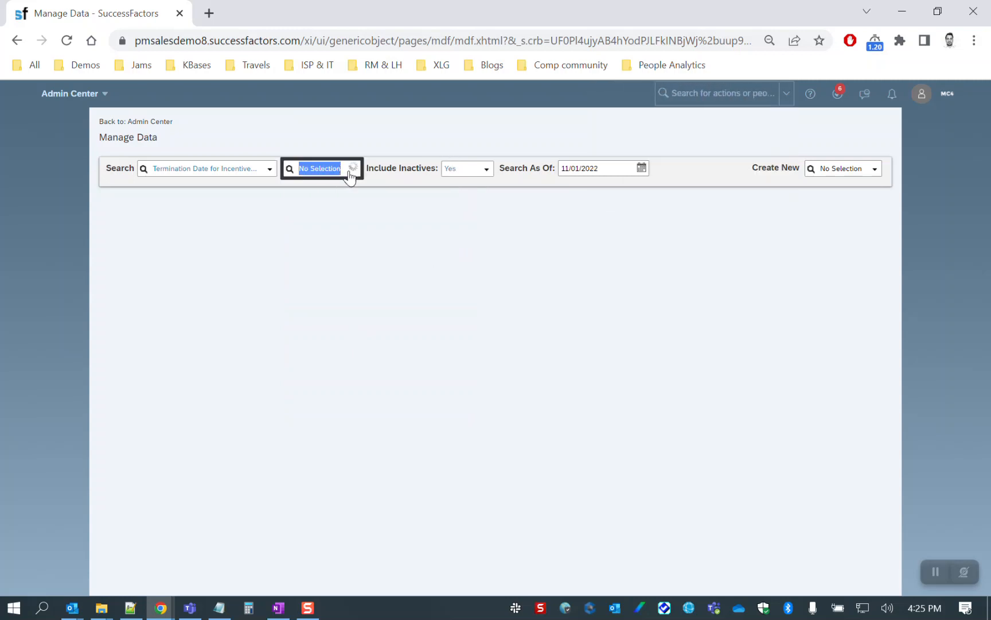
left_click_drag(459, 263, 469, 497)
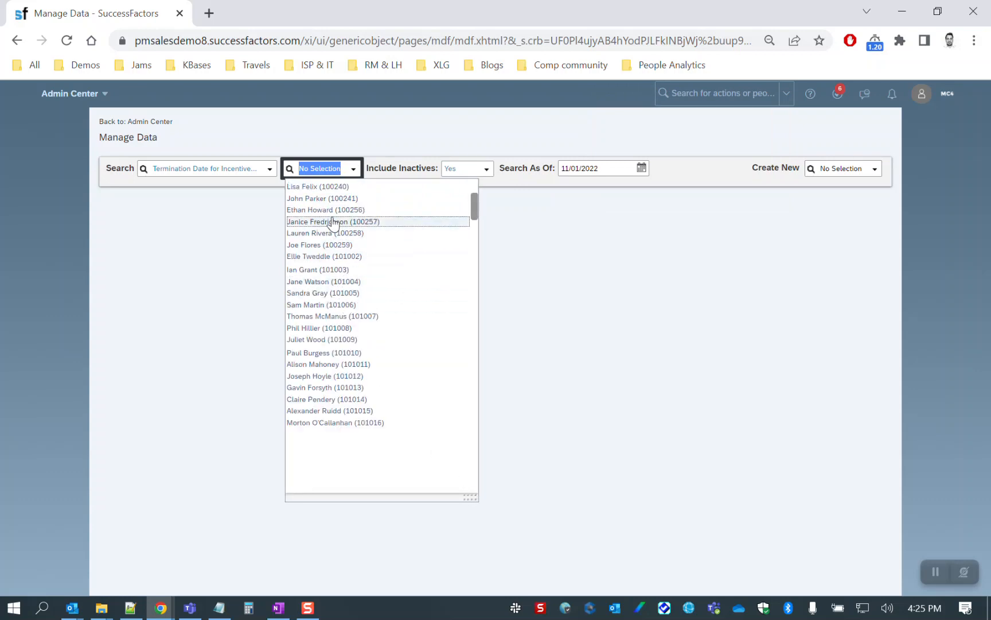
Step: Open Rehire Inactive Employee through a search for rehire and check which employees are listed as inactive
left_click(693, 92)
type("rehire")
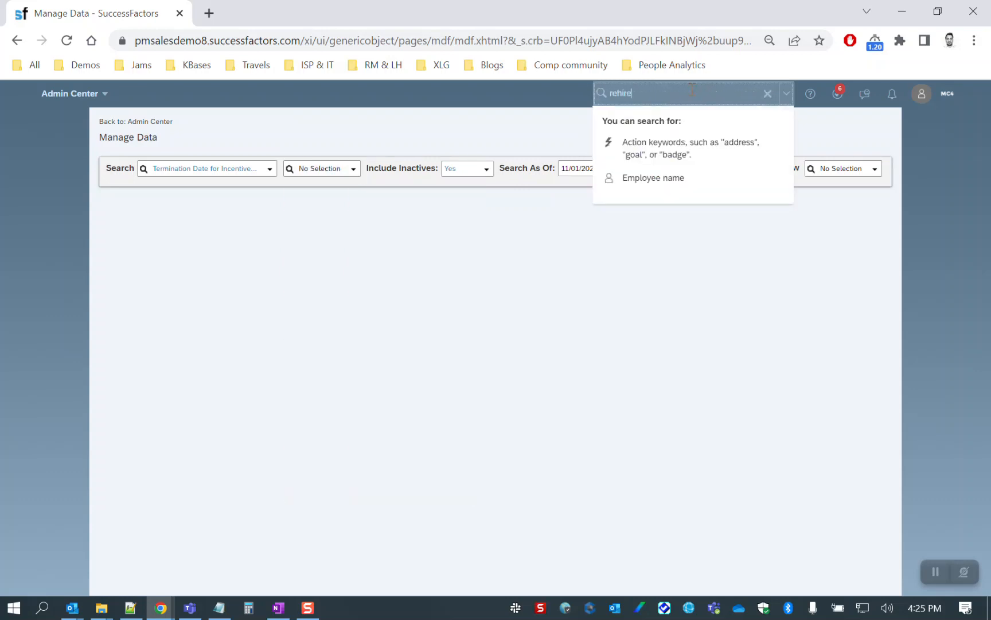
left_click(617, 130)
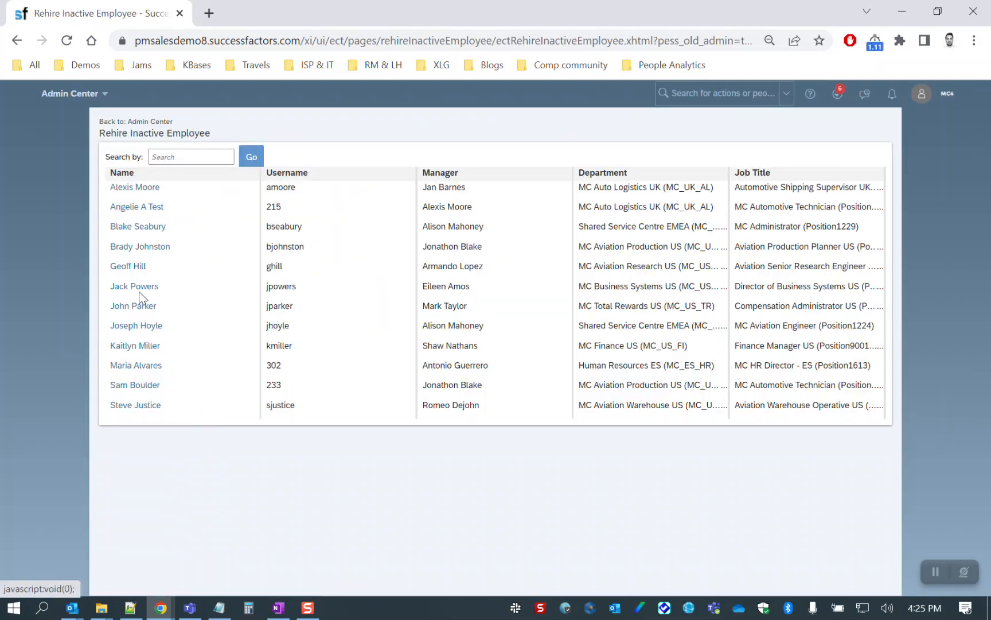
Step: Return to Manage Data through the action search and select the Termination Date for Incentive Planning object
left_click(707, 93)
type("manag")
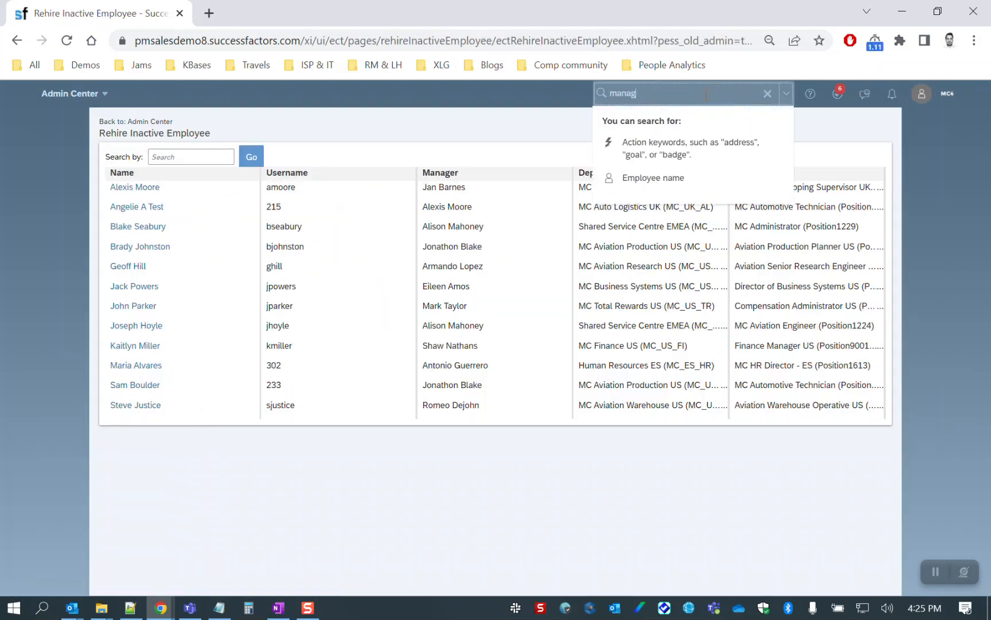
type("e data")
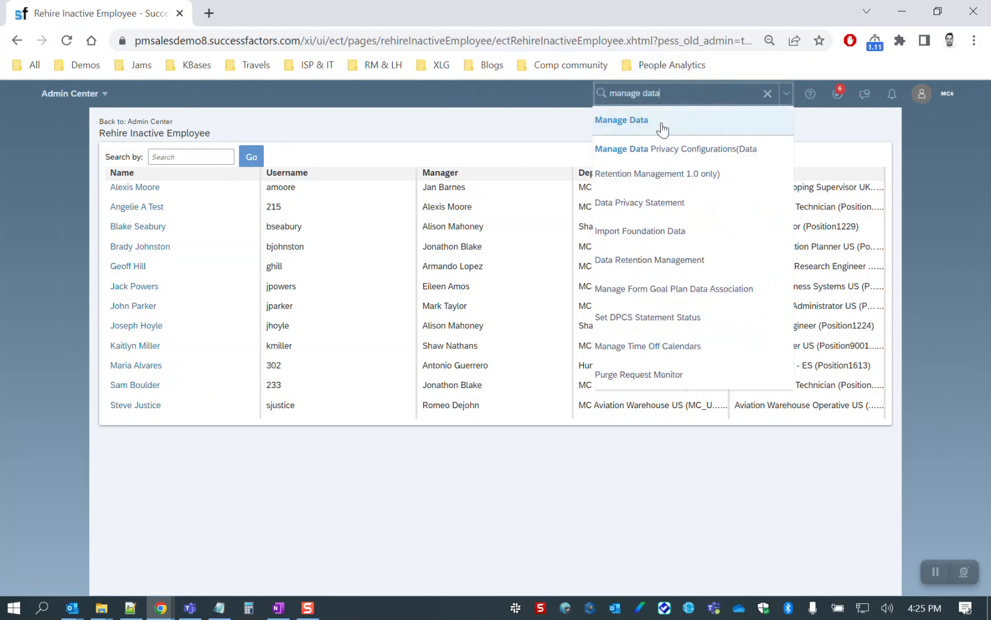
left_click(653, 124)
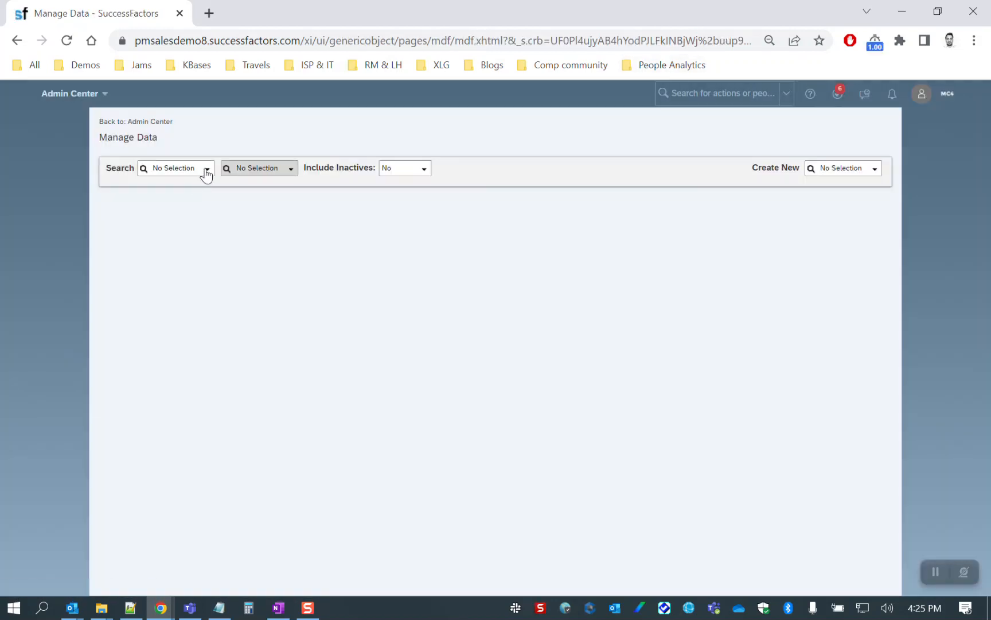
left_click(205, 169)
type("termination")
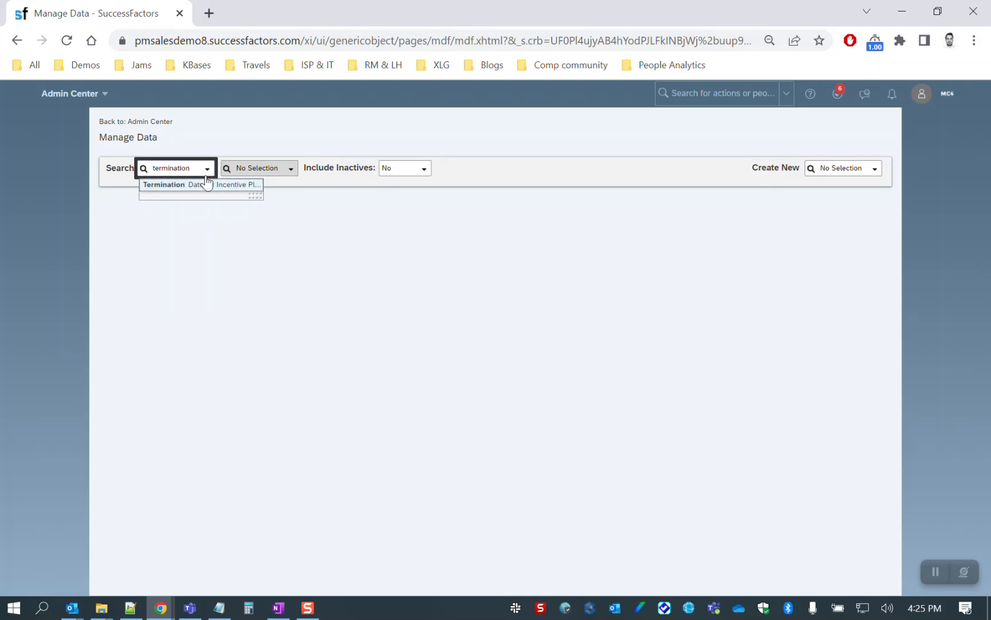
left_click(207, 184)
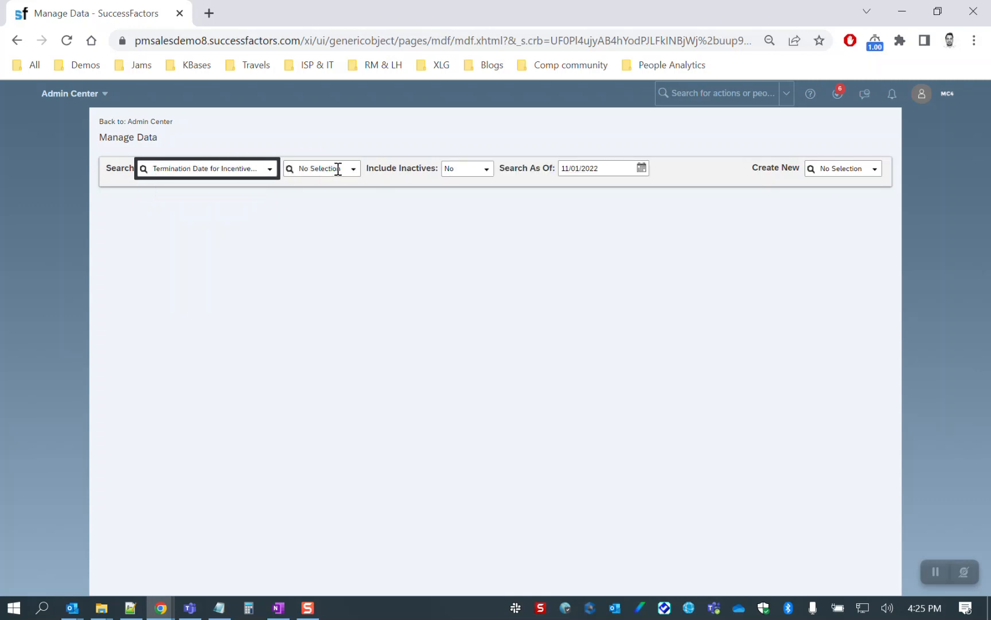
Step: Set Include Inactives to Yes and show the object's record list in an enlarged view from its beginning
left_click(487, 170)
left_click(471, 193)
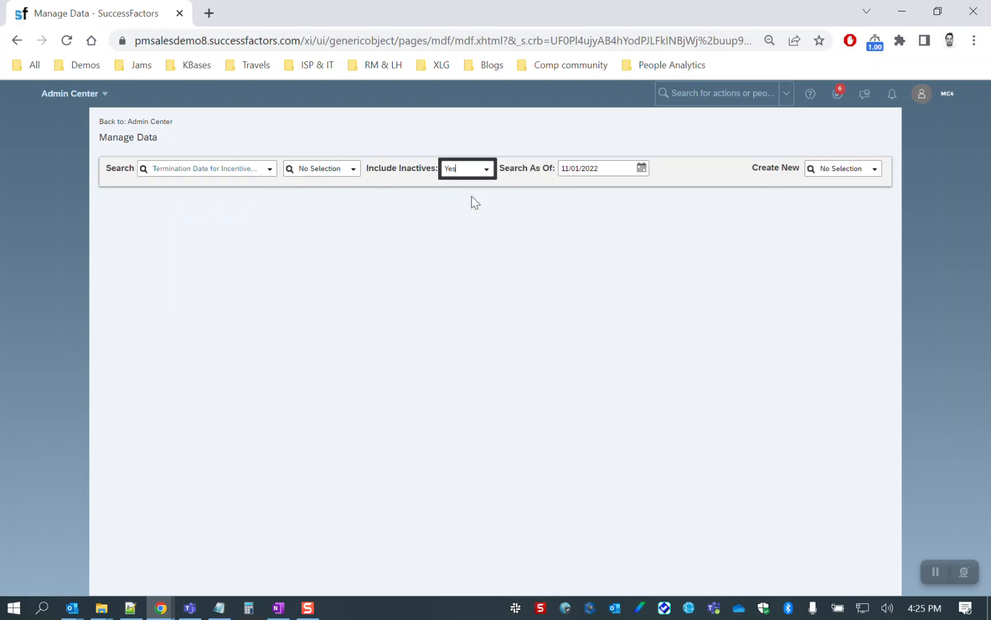
left_click(353, 172)
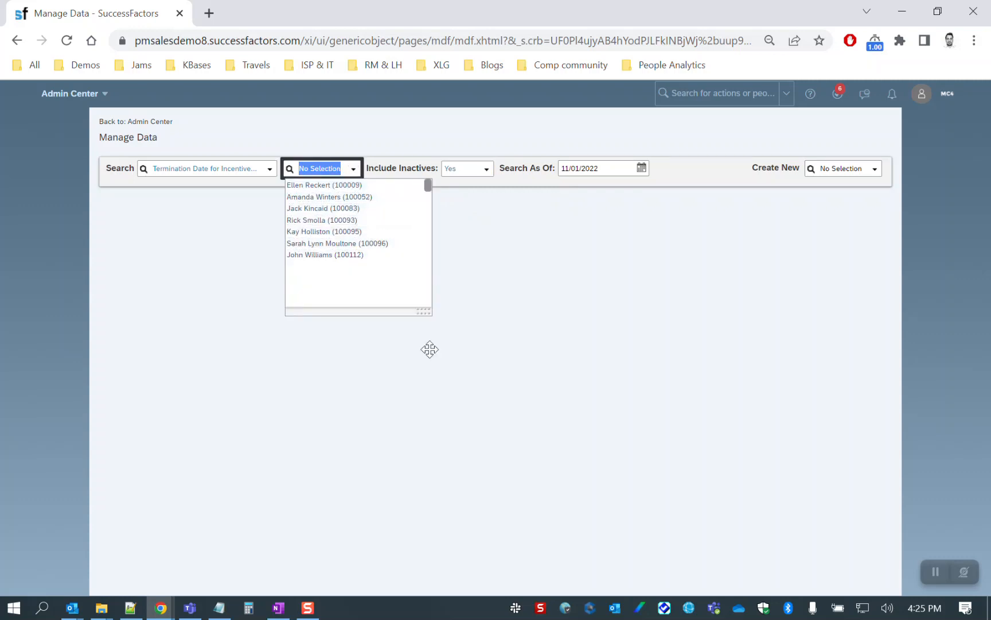
left_click_drag(421, 311, 468, 516)
mouse_move(476, 201)
left_mouse_down()
mouse_move(487, 247)
mouse_move(465, 192)
left_mouse_up()
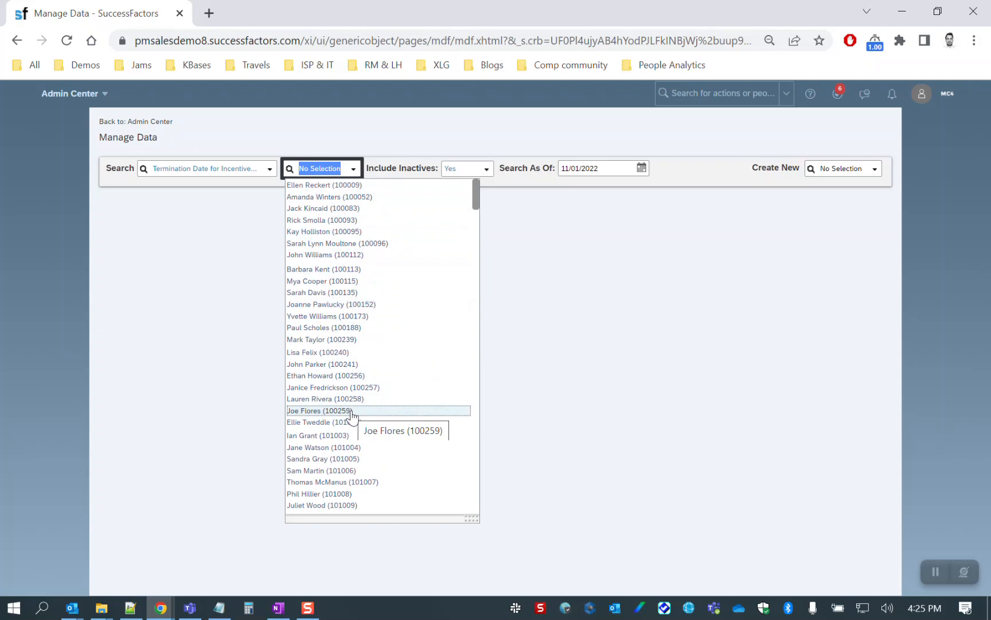
Step: Look through the termination date record list for an employee from the inactive employees list, and return to its beginning
scroll(351, 414, "down", 2)
scroll(351, 414, "down", 3)
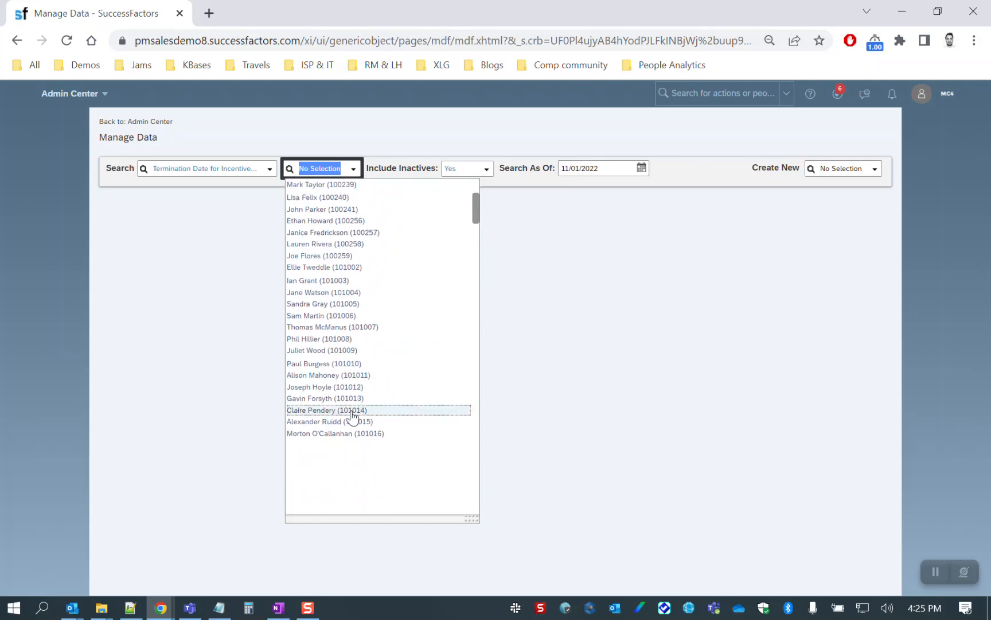
scroll(351, 414, "down", 2)
scroll(351, 414, "down", 2)
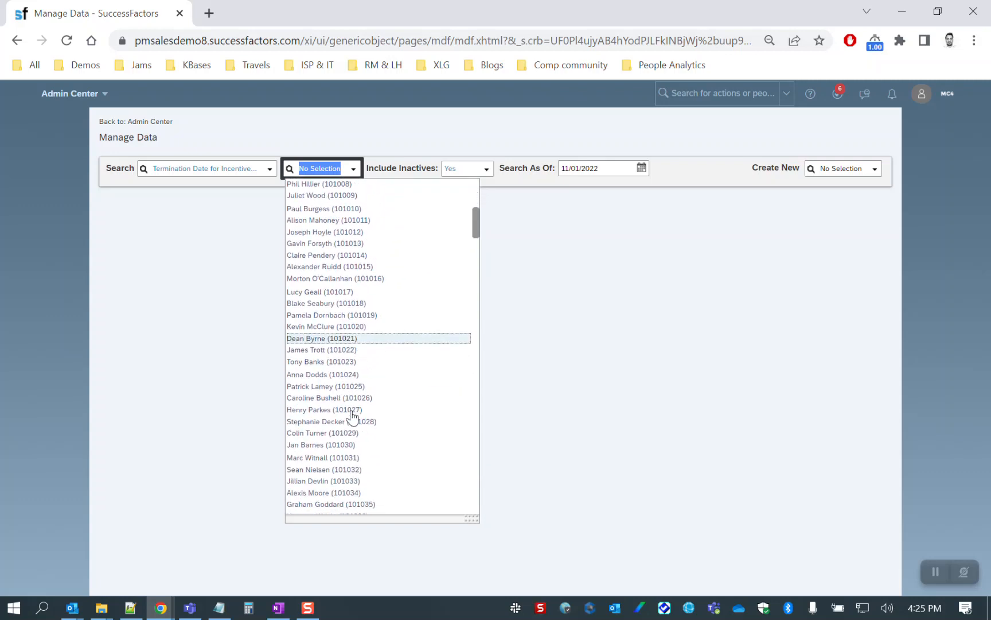
scroll(352, 414, "down", 3)
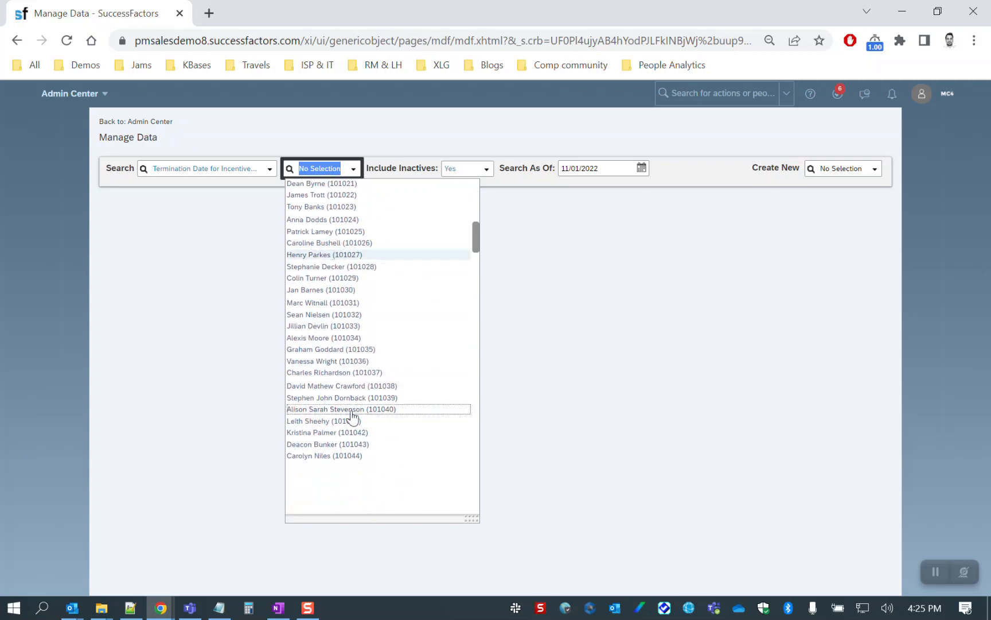
scroll(353, 414, "down", 3)
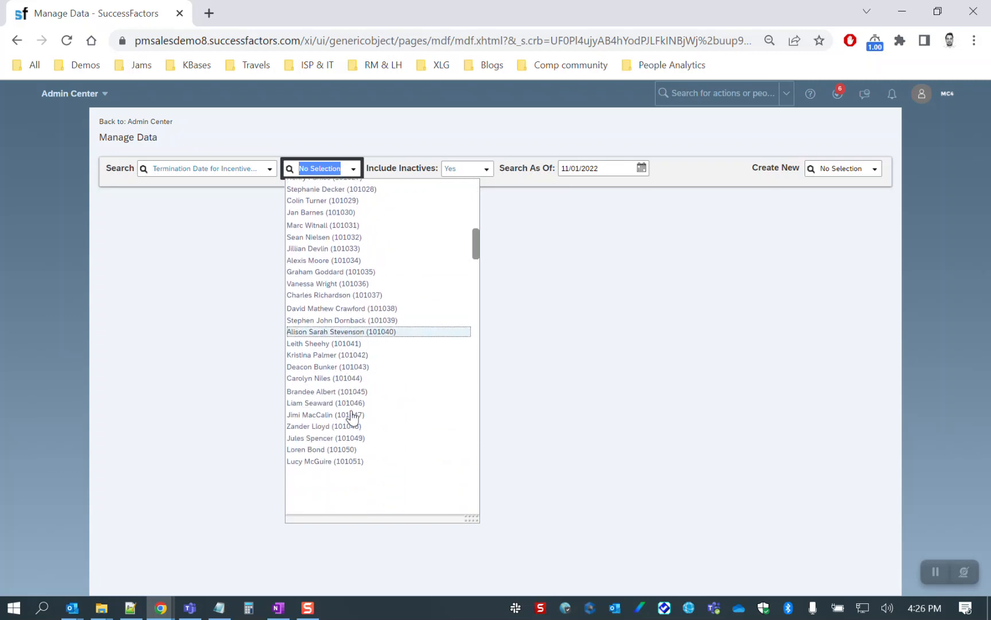
scroll(352, 417, "down", 1)
scroll(352, 418, "down", 1)
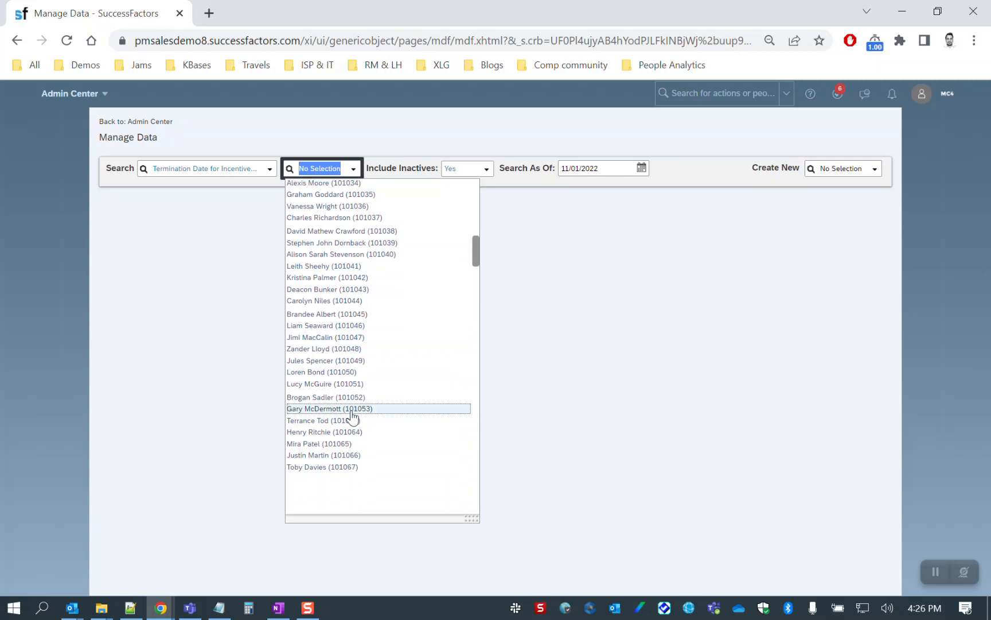
left_click_drag(477, 261, 479, 194)
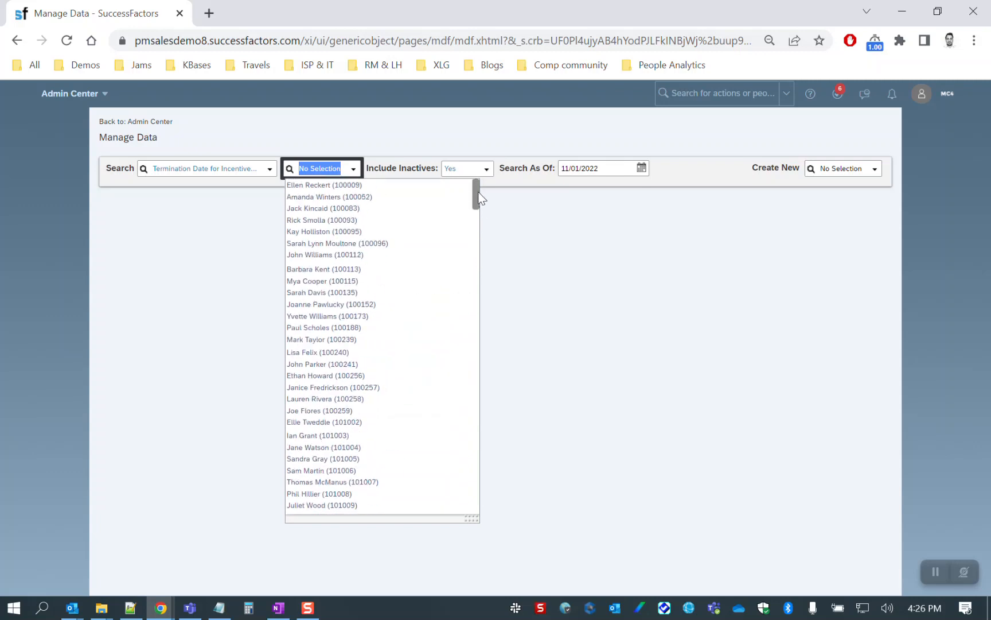
Step: Open the termination date record of the inactive Compensation Administrator US and check its TerminationDate field and record title
left_click(321, 365)
triple_click(503, 257)
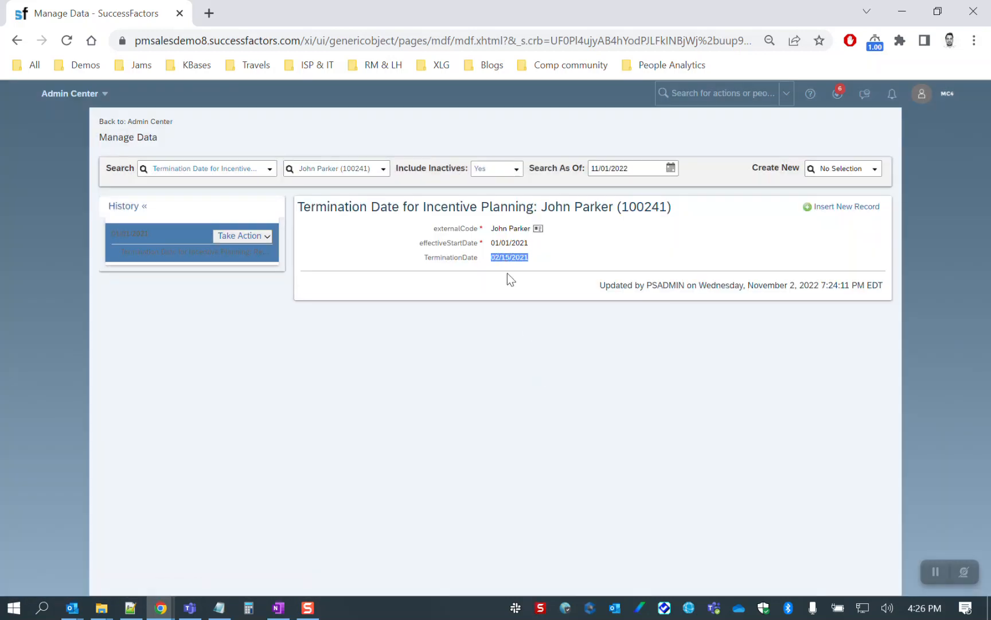
double_click(428, 259)
double_click(504, 257)
triple_click(330, 210)
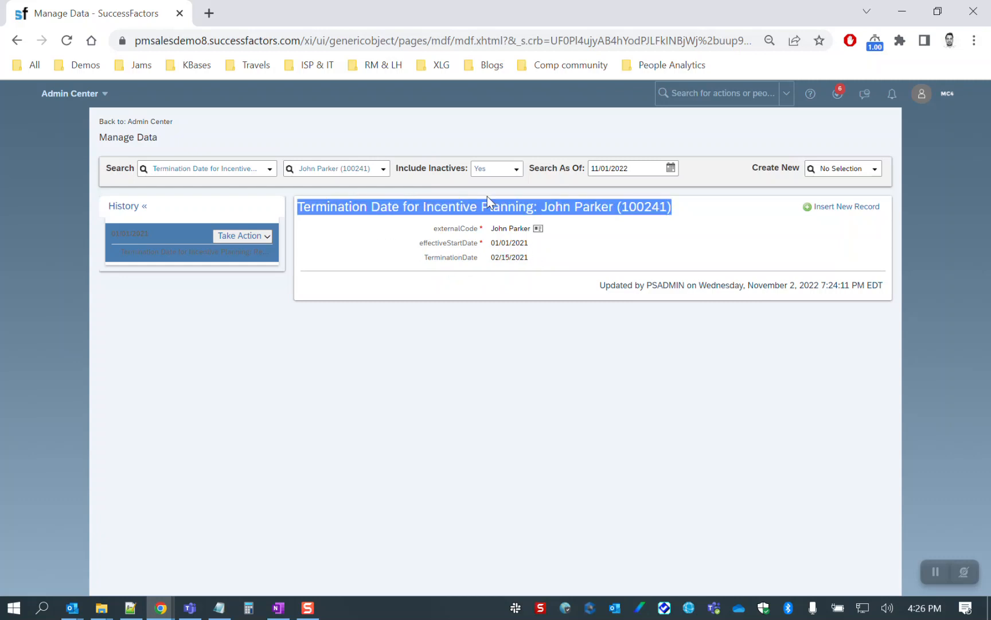
Step: Examine the employee's name in the record title together with the TerminationDate field and its value
triple_click(550, 202)
double_click(514, 259)
triple_click(518, 258)
left_click(535, 261)
double_click(511, 259)
left_click(517, 260)
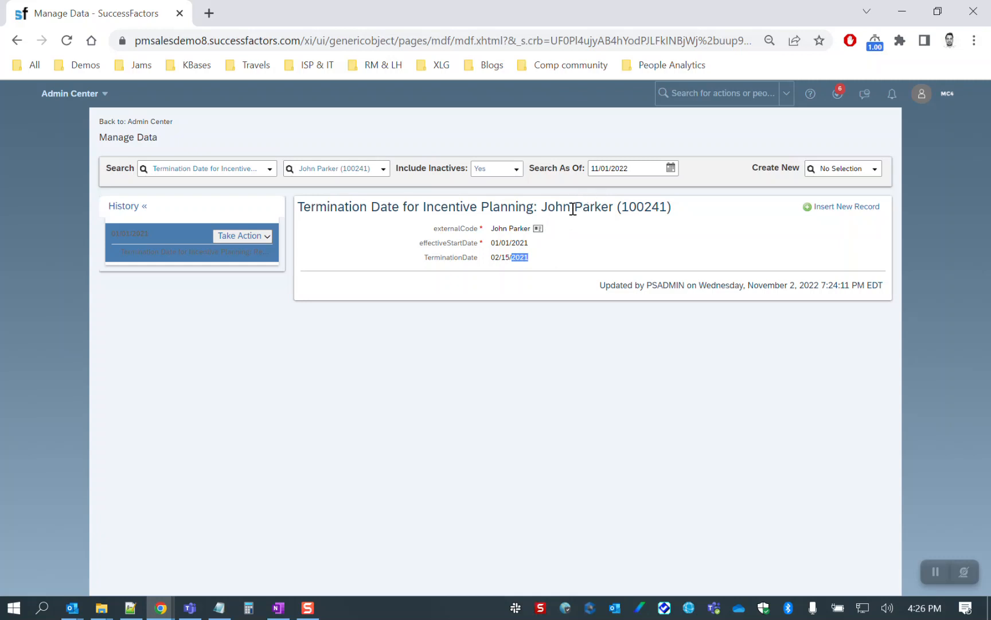
left_click(515, 259)
left_click_drag(425, 261, 548, 258)
double_click(446, 257)
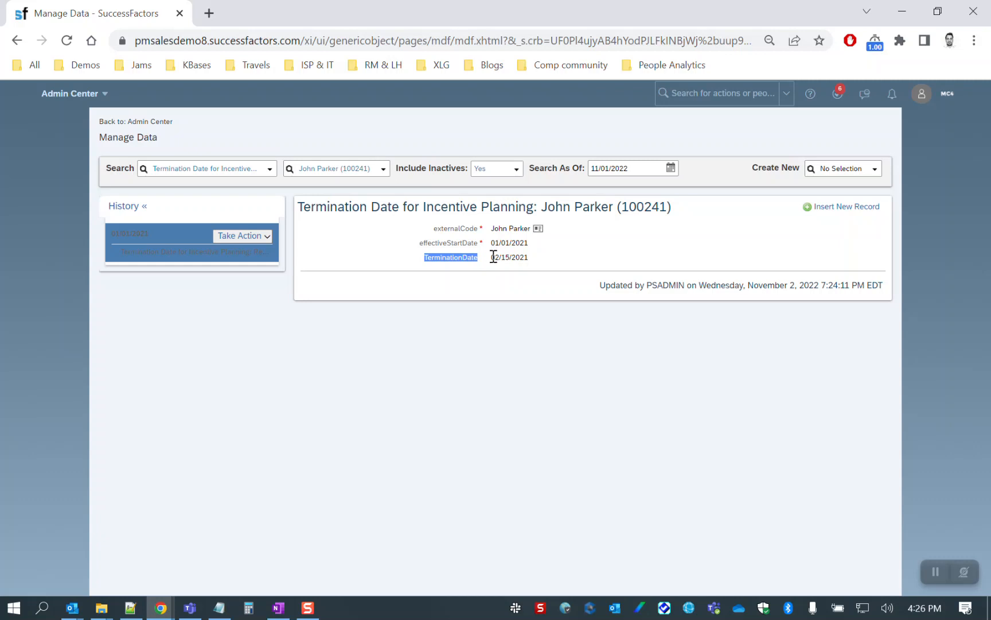
Step: Examine the TerminationDate value in the displayed Termination Date for Incentive Planning record
double_click(531, 258)
left_click(536, 267)
triple_click(536, 267)
triple_click(516, 259)
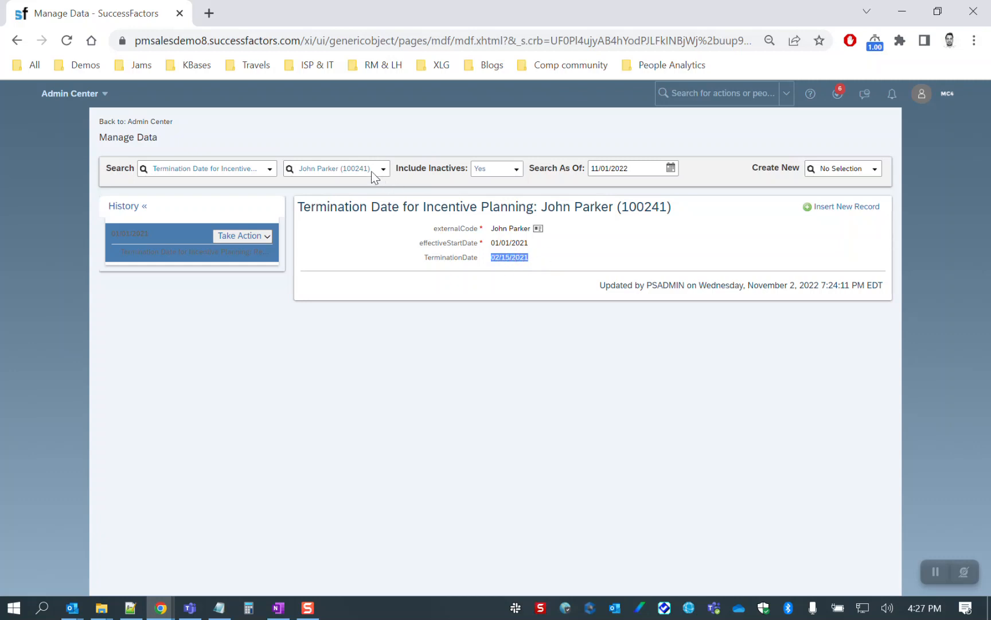
Step: Try to look up another employee's termination date record by last name
triple_click(352, 168)
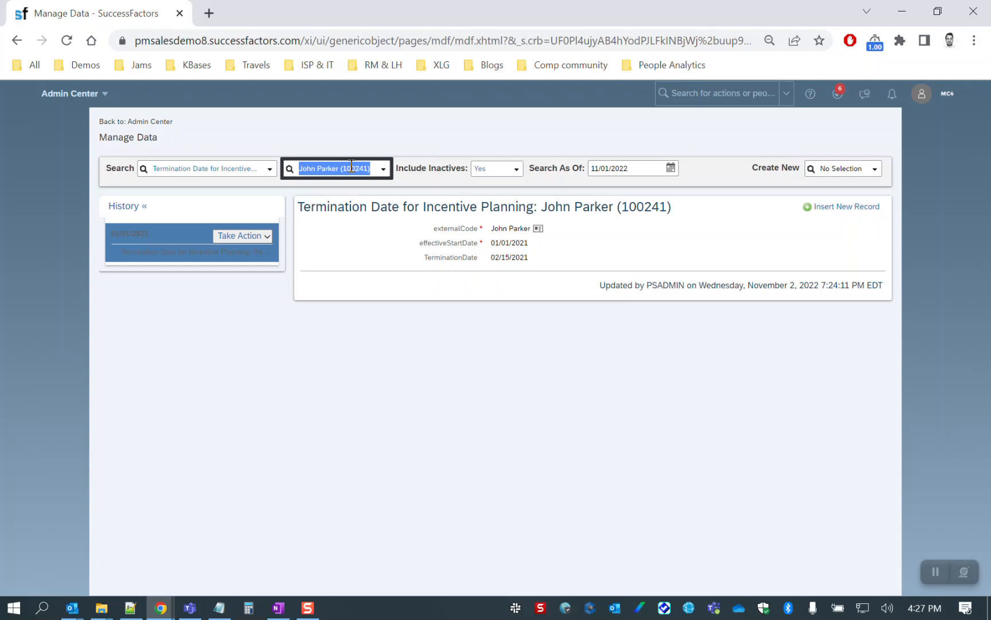
type("Coburn")
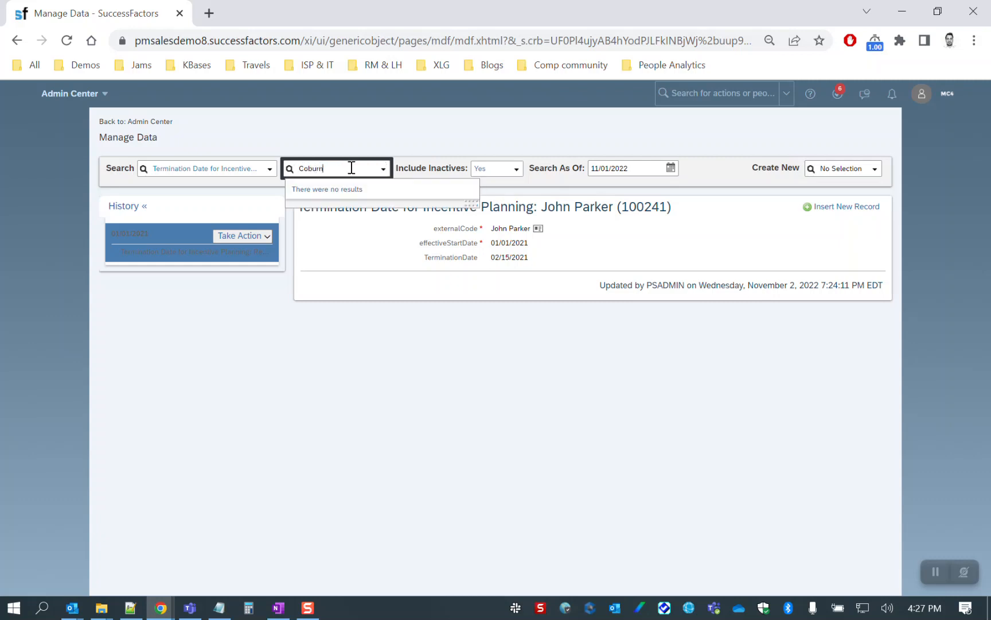
triple_click(352, 168)
Step: Search for the employee by last name across actions and people, and open the Employment Information in that profile
left_click(646, 82)
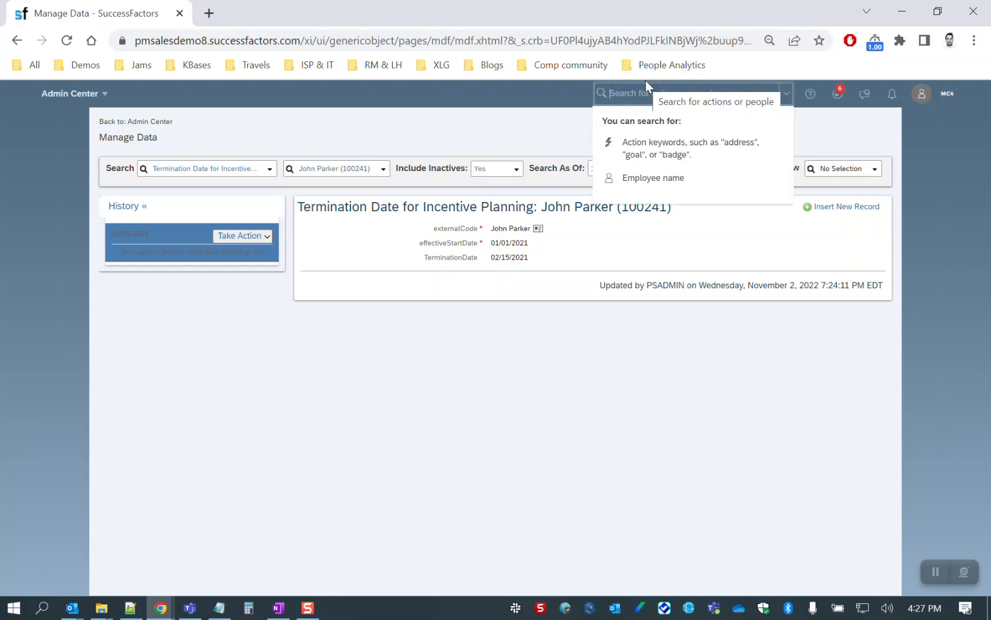
type("coburn")
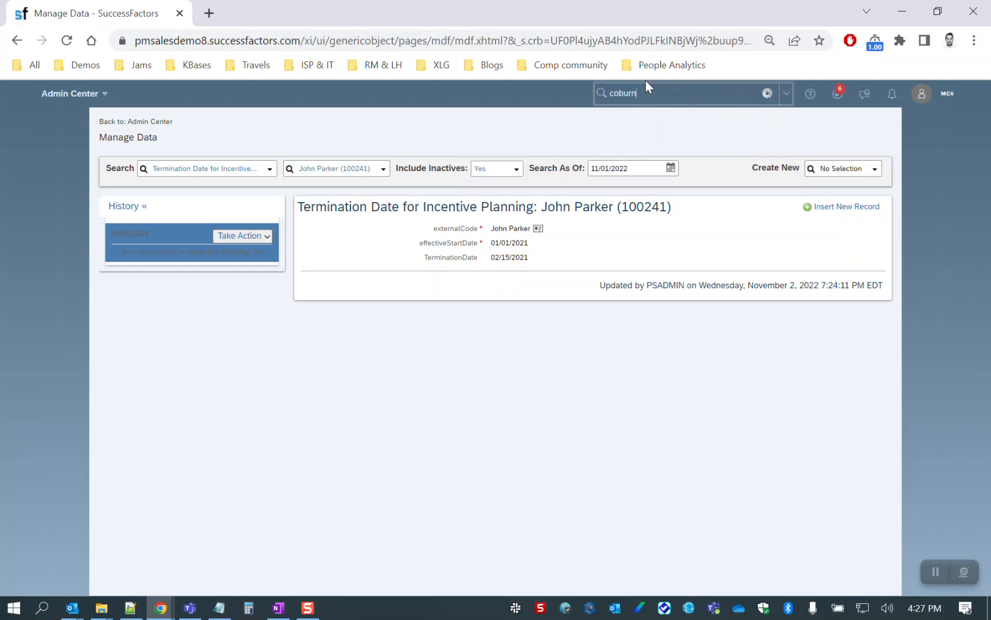
left_click(648, 123)
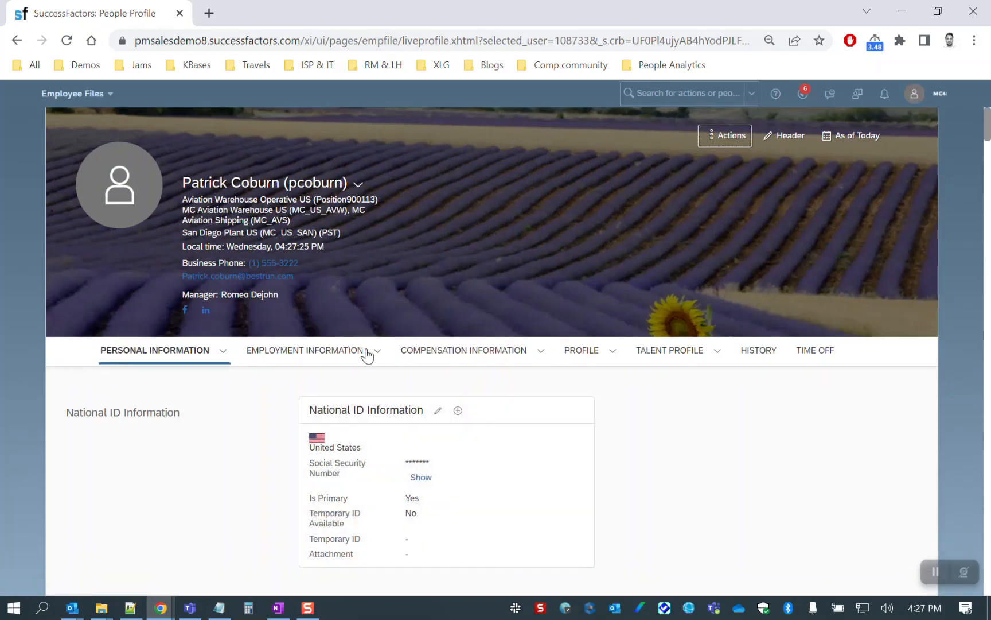
left_click(338, 351)
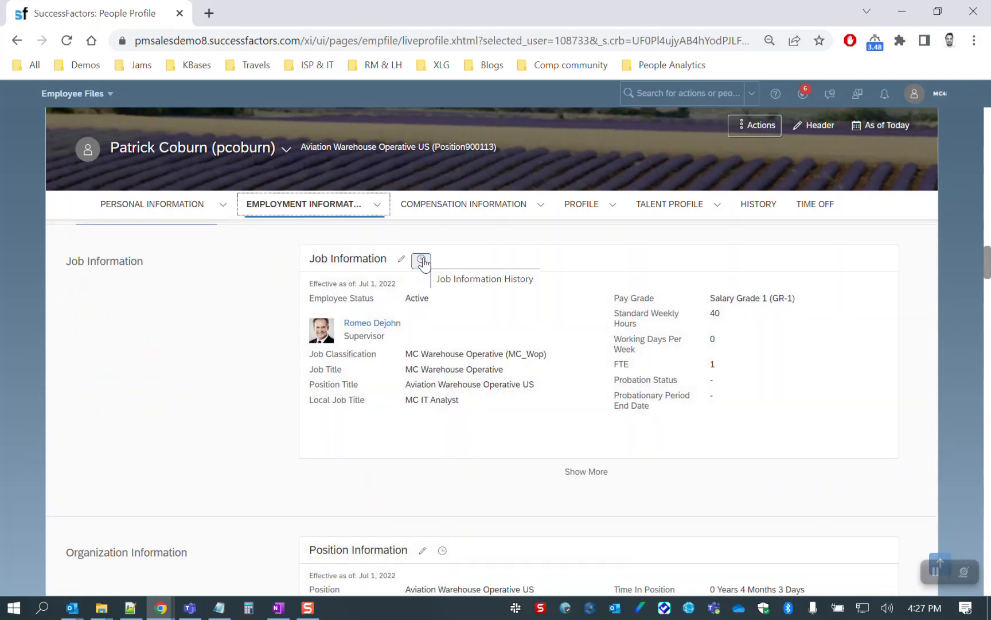
Step: Open the Job Information history and examine the employee status in the Apr 02, 2022 dismissal record
left_click(423, 261)
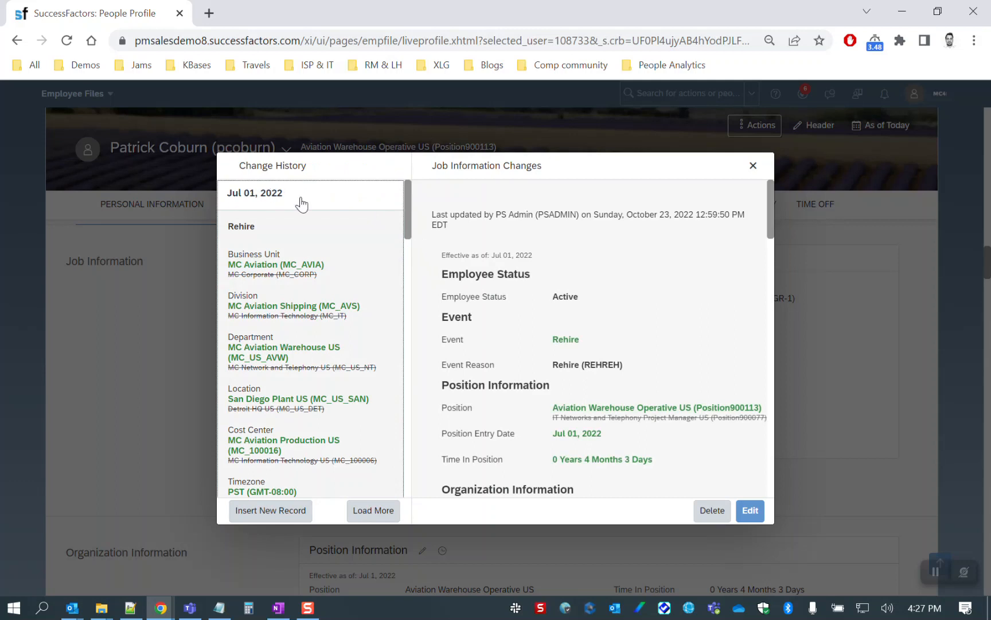
left_click_drag(407, 186, 399, 374)
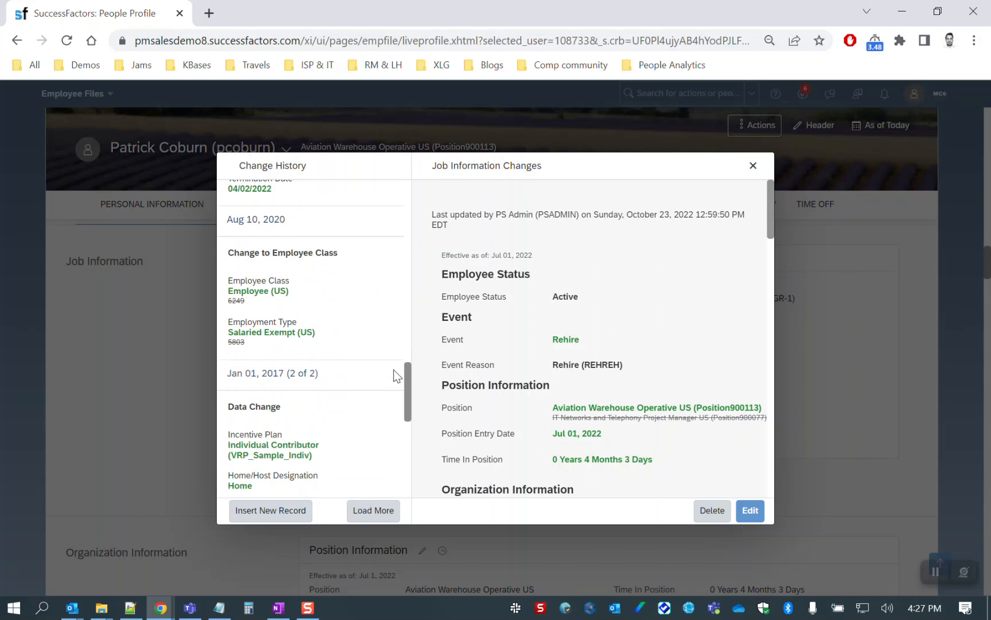
left_click(275, 283)
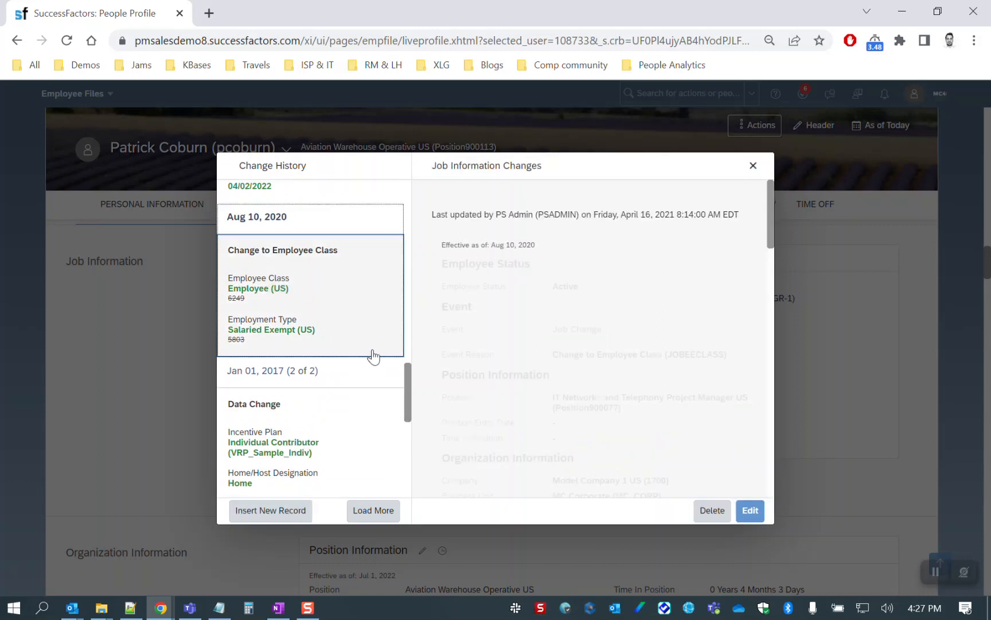
left_click_drag(407, 383, 400, 358)
left_click(304, 291)
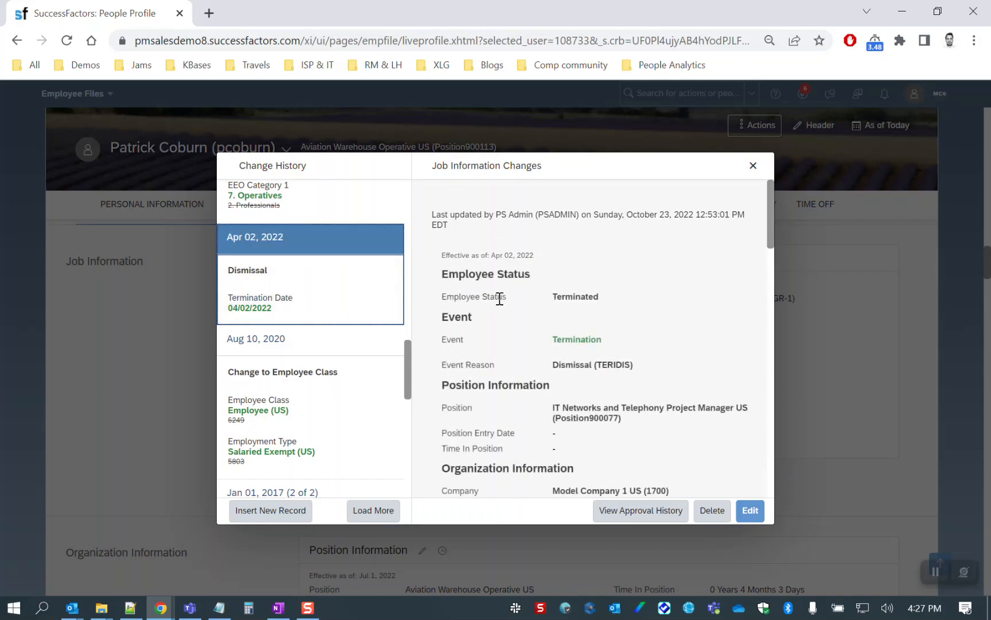
left_click_drag(552, 298, 606, 299)
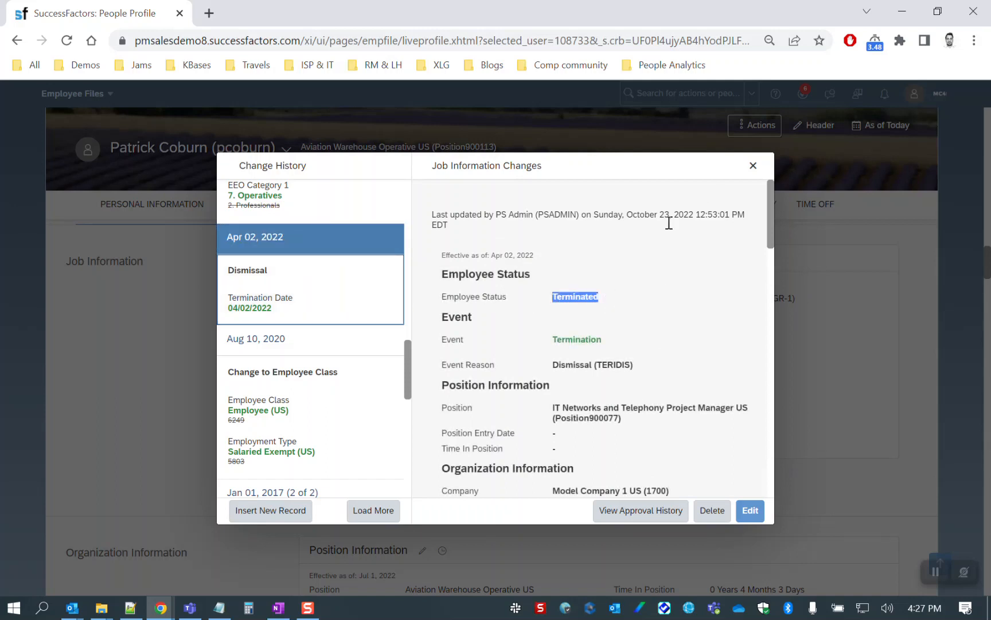
Step: View the Jul 01, 2022 rehire record and close the job information history
left_click_drag(408, 367, 412, 195)
left_click(392, 235)
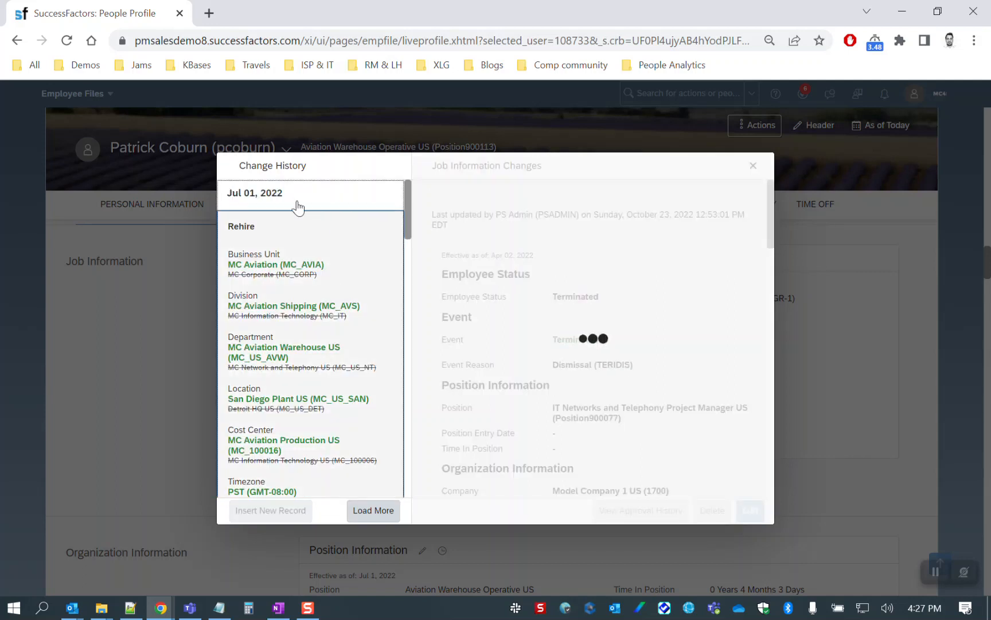
left_click(753, 166)
Step: Copy the employee's Person Id from the Biographical Information section of the profile
scroll(431, 384, "down", 12)
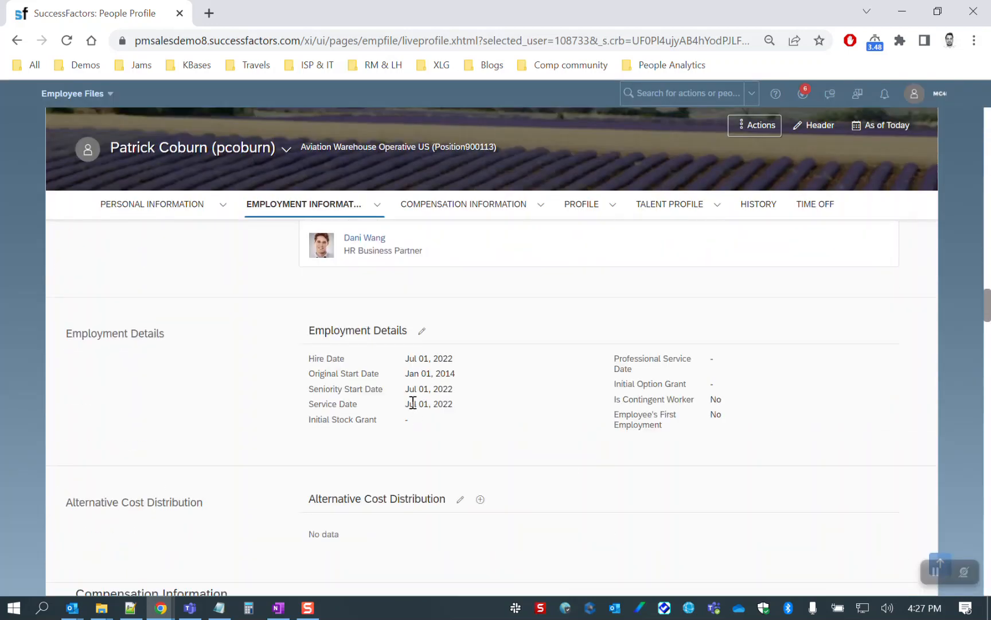
scroll(430, 390, "down", 4)
scroll(420, 392, "up", 14)
scroll(430, 405, "up", 10)
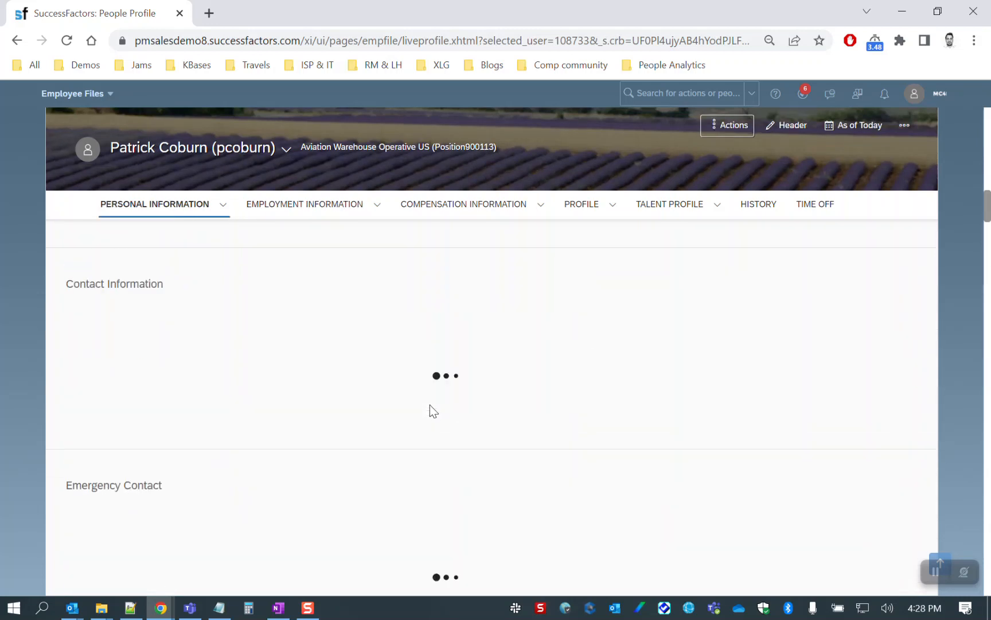
scroll(430, 405, "up", 4)
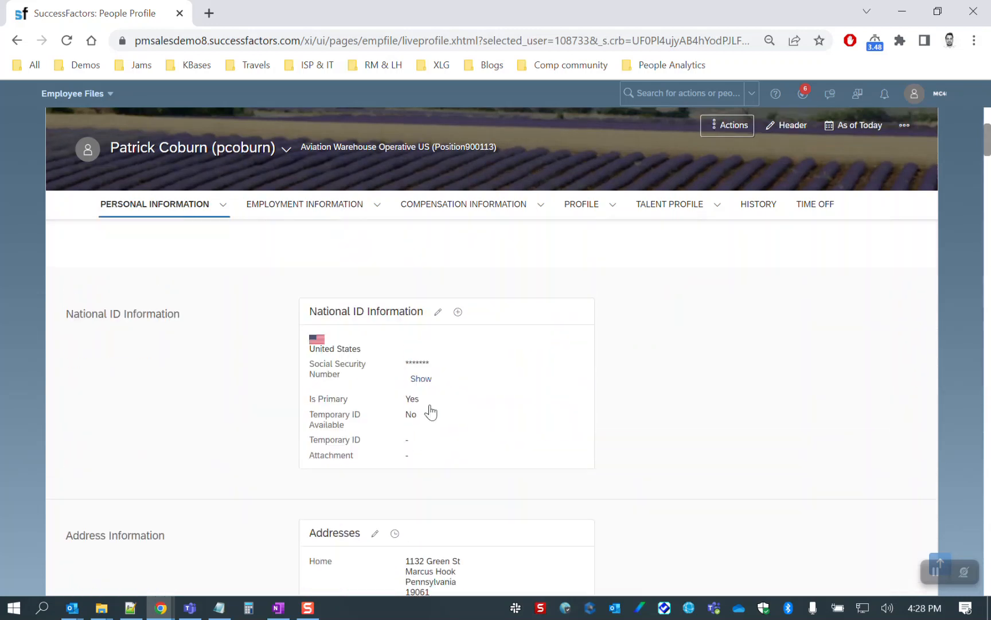
scroll(430, 405, "down", 5)
scroll(431, 405, "down", 7)
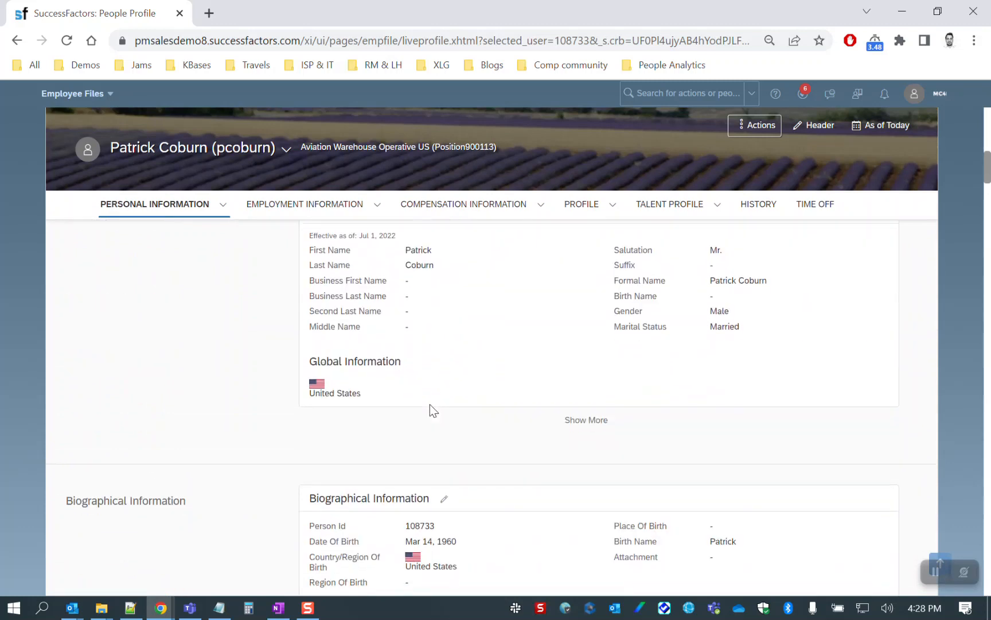
scroll(424, 247, "up", 2)
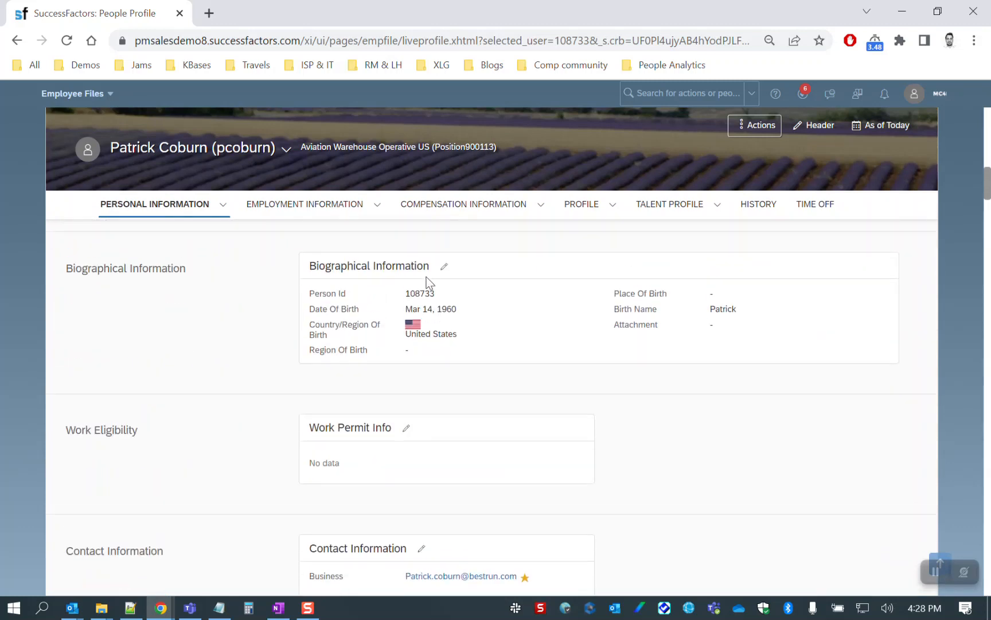
double_click(419, 293)
key("ctrl+c")
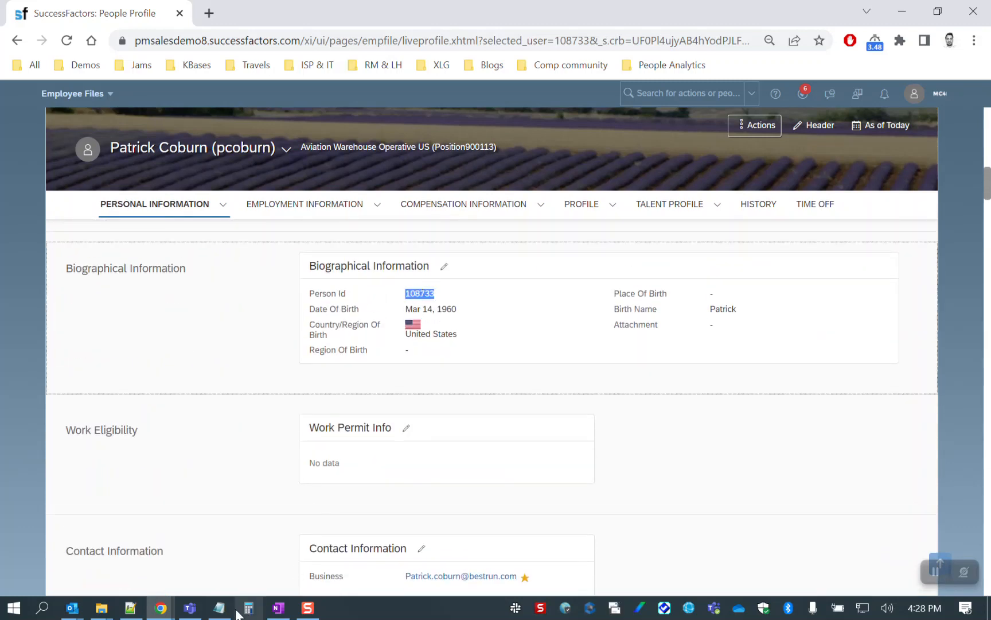
Step: Switch to Notepad, replace its text with the copied Person Id, and return to the employee profile in the browser
left_click(219, 608)
left_click_drag(345, 40, 2, 39)
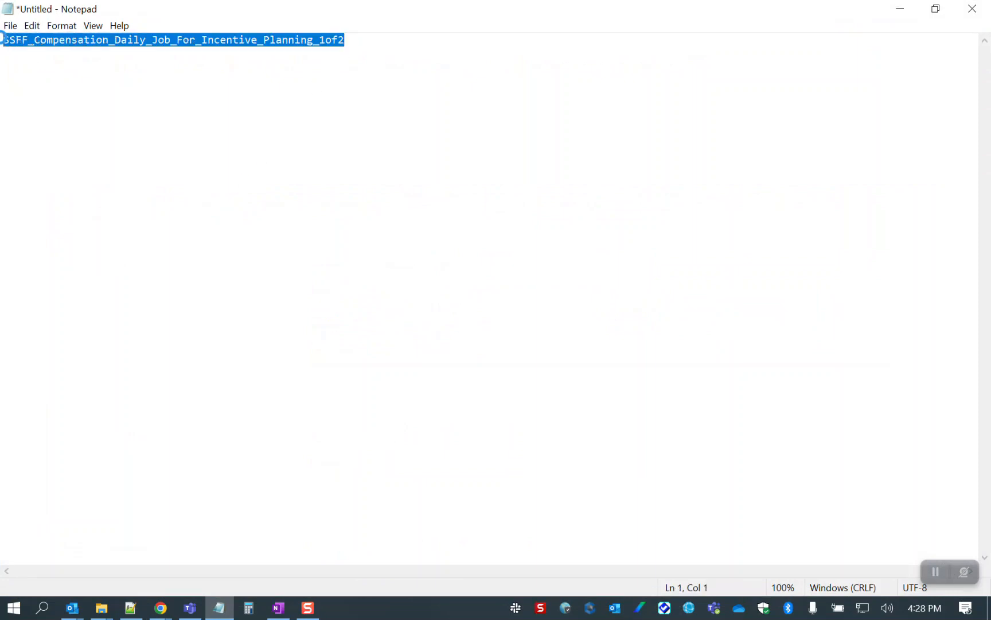
key("ctrl+v")
left_click(900, 9)
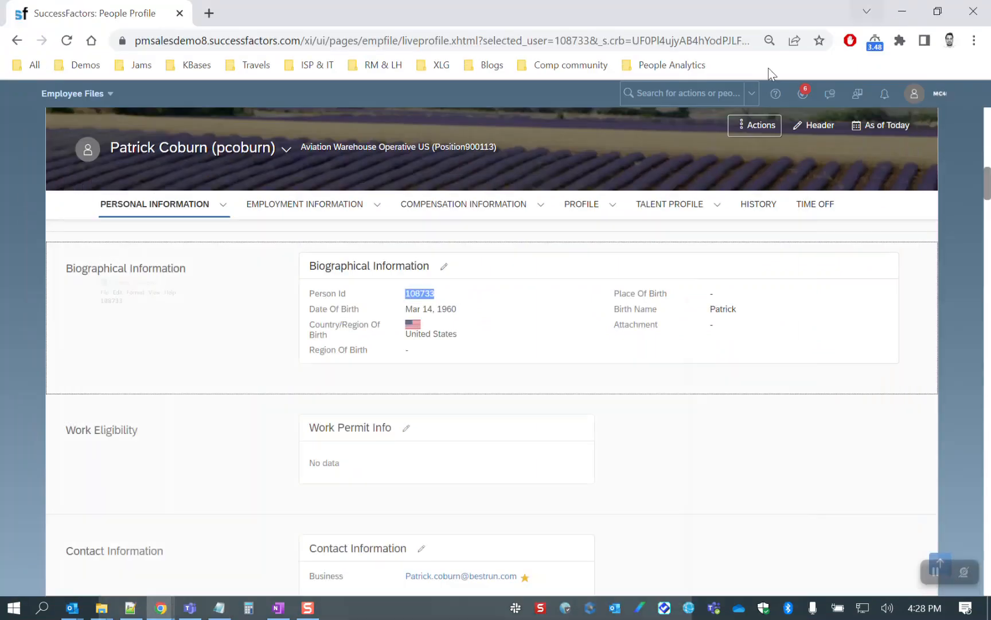
Step: Search the actions for "manage data" and open the Manage Data page
left_click(650, 93)
type("manadate")
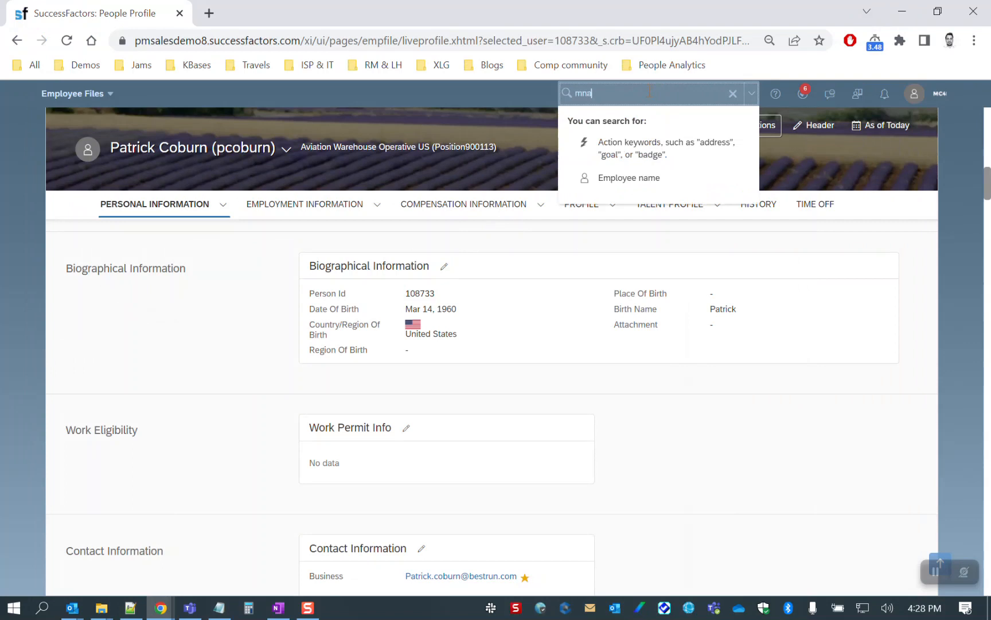
key("BackSpace")
key("BackSpace")
key("BackSpace")
type("ge")
key("BackSpace")
key("BackSpace")
key("BackSpace")
type("ge data")
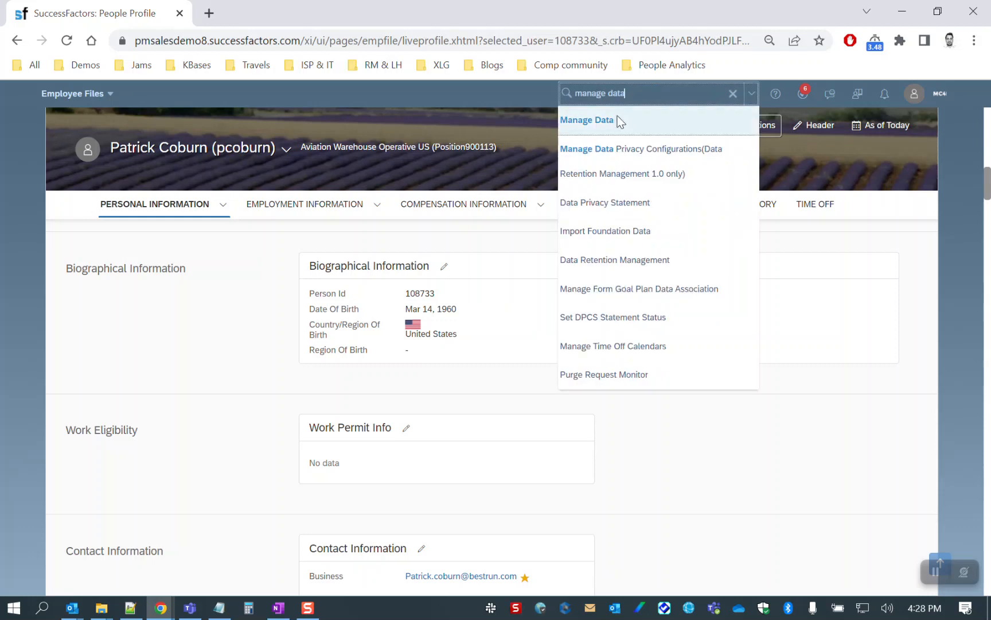
left_click(597, 122)
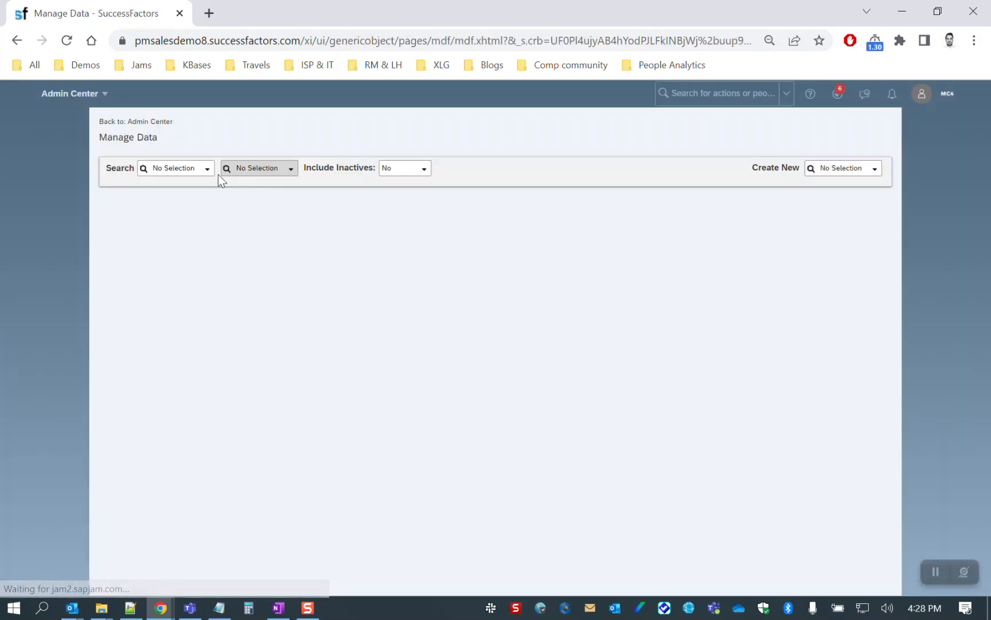
Step: Load the Termination Date for Incentive Planning record of the employee with the noted Person Id
left_click(211, 173)
type("termination")
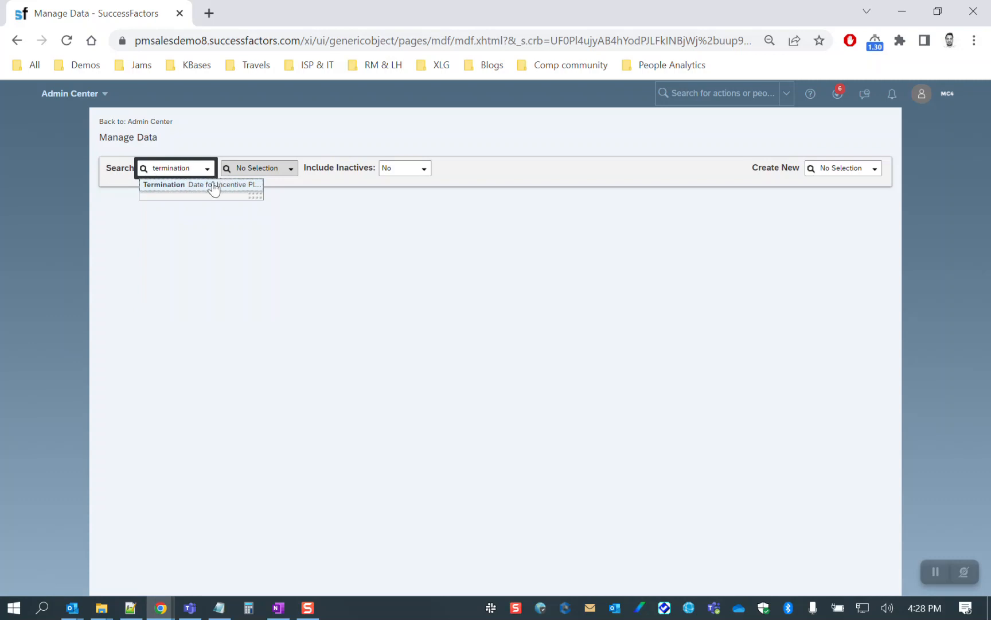
left_click(219, 184)
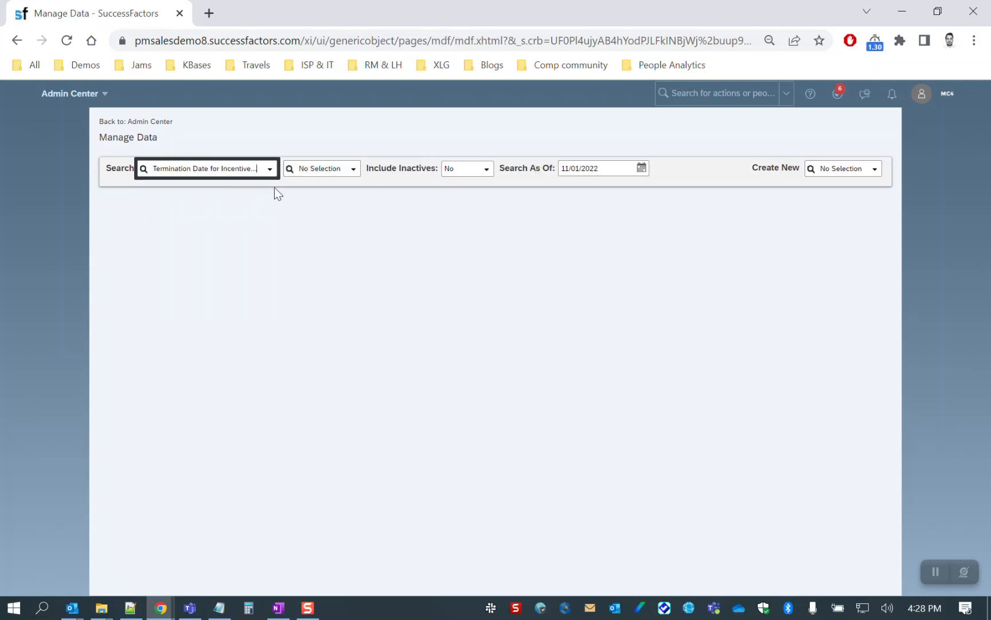
left_click(339, 172)
type("108733")
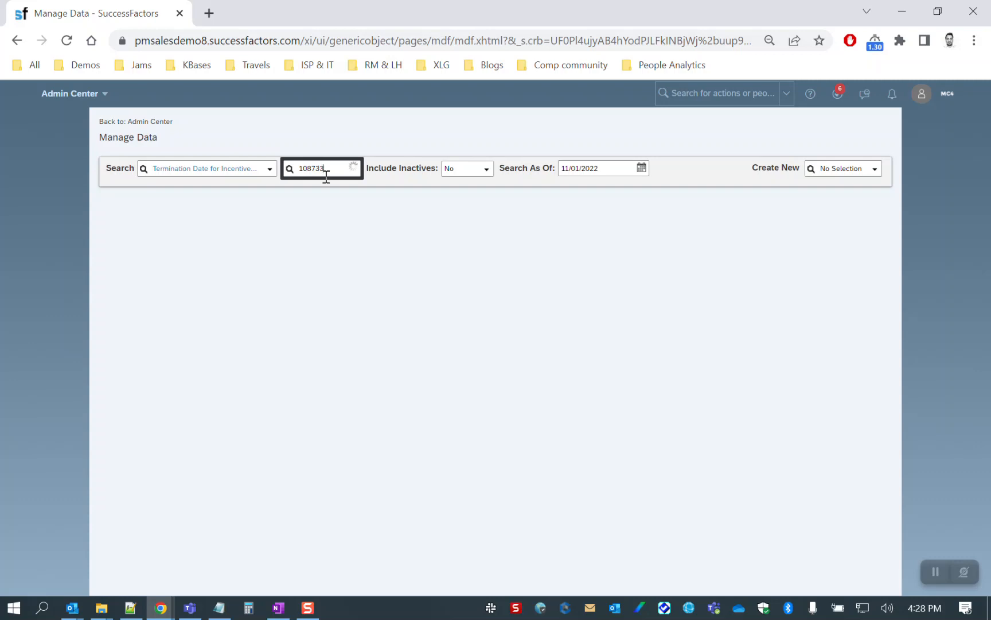
left_click(330, 184)
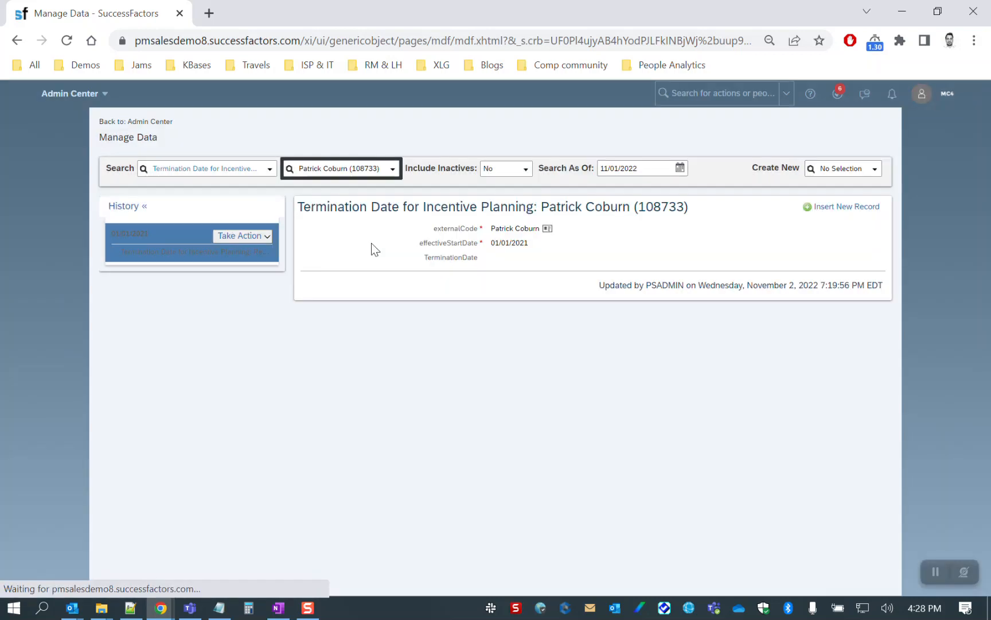
Step: Examine the TerminationDate and effectiveStartDate fields of the rehired employee's record
double_click(439, 261)
left_click(491, 258)
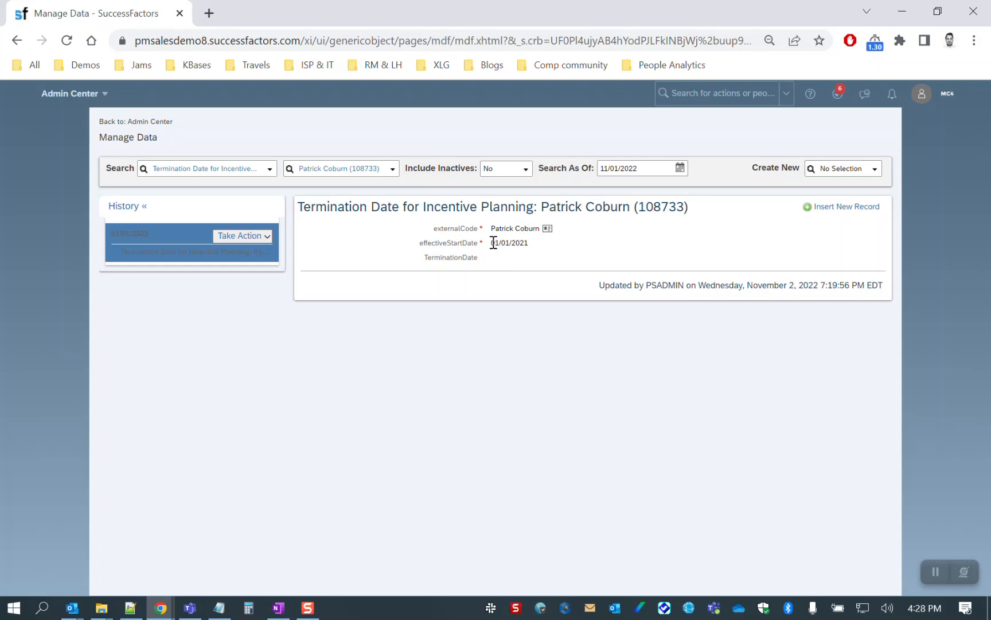
left_click_drag(492, 242, 525, 245)
left_click(504, 261)
Step: Go to the Report Center and delete the "Termination in 2022" report
left_click(99, 94)
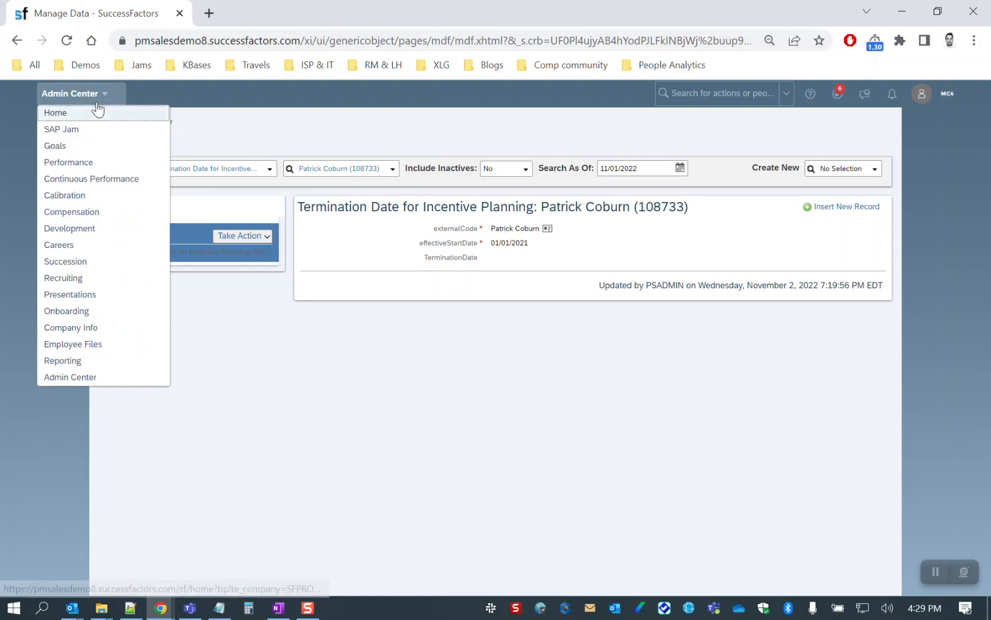
left_click(63, 360)
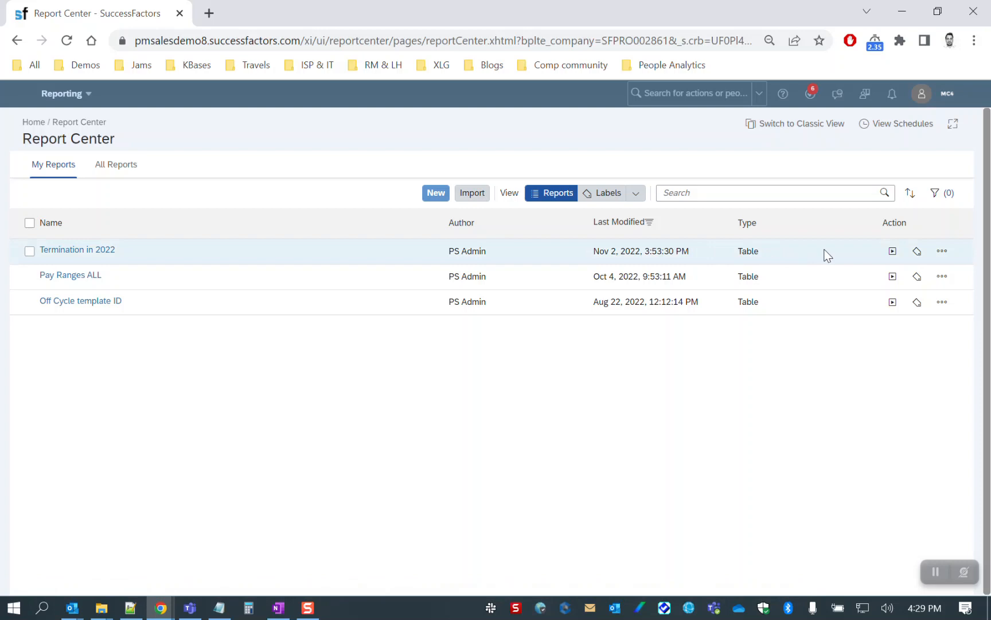
left_click(942, 251)
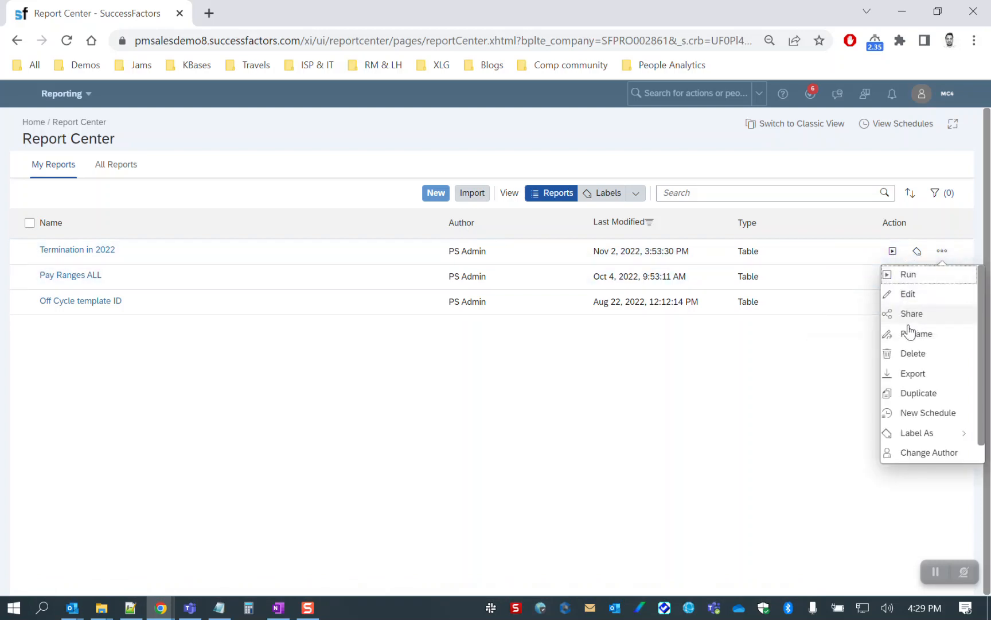
left_click(887, 359)
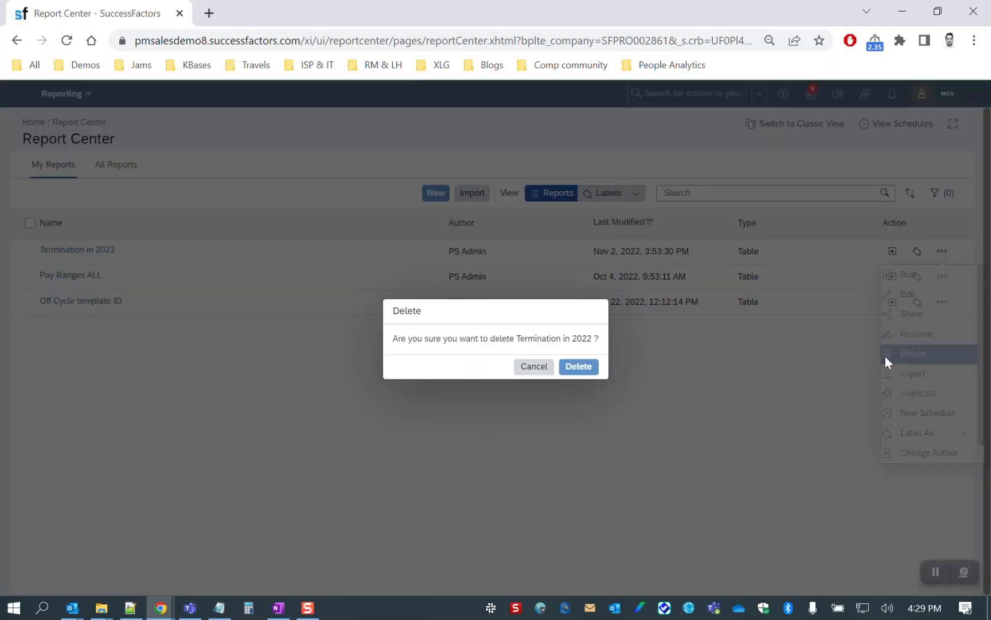
left_click(573, 370)
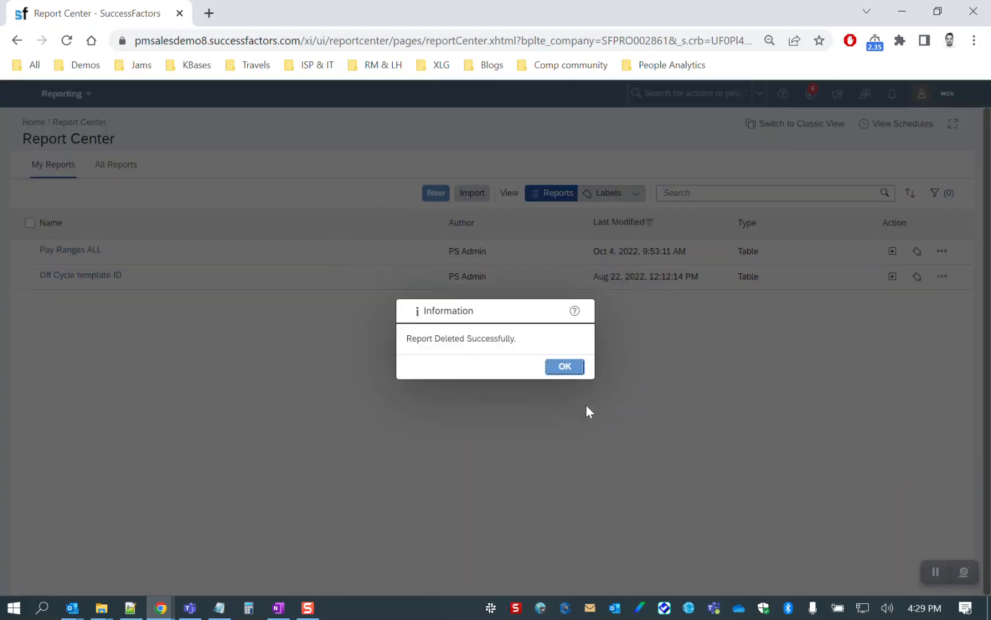
left_click(565, 367)
Step: Create a new single-domain table report based on the Job Information (Date Range) domain
left_click(435, 192)
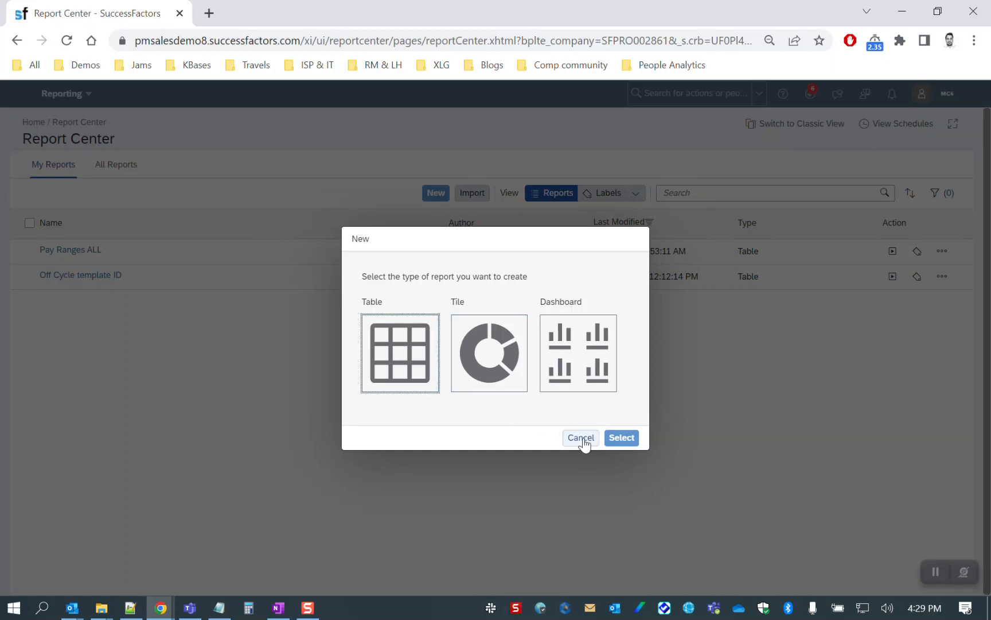
left_click(623, 438)
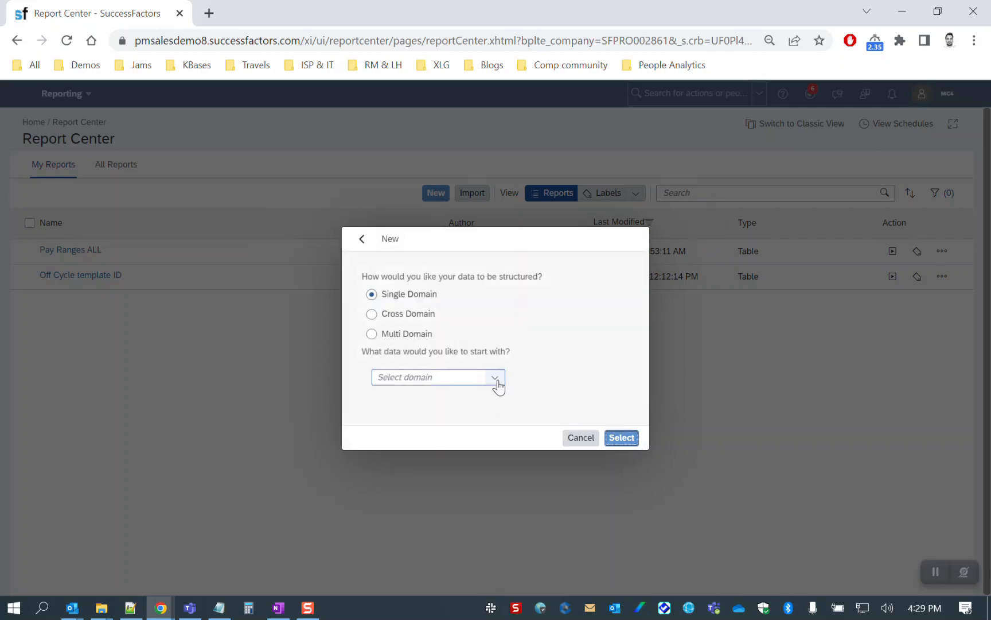
left_click(495, 378)
left_click(425, 270)
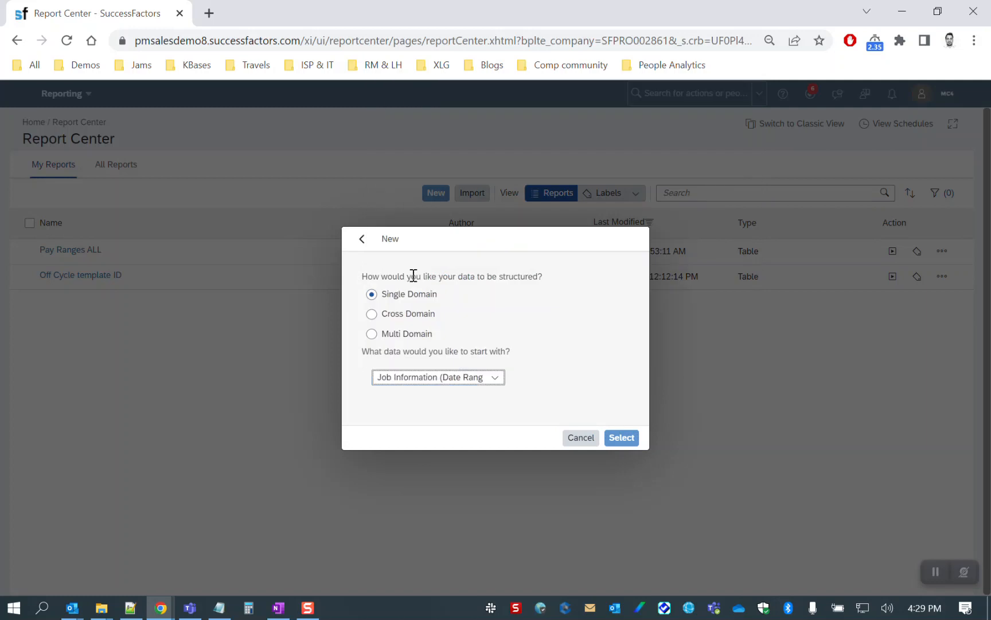
left_click(622, 438)
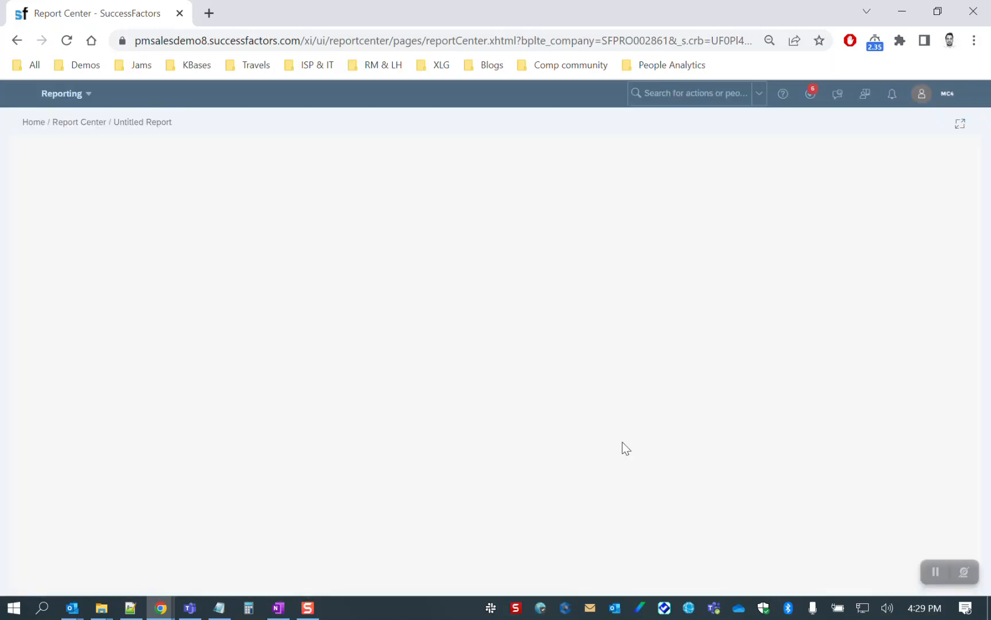
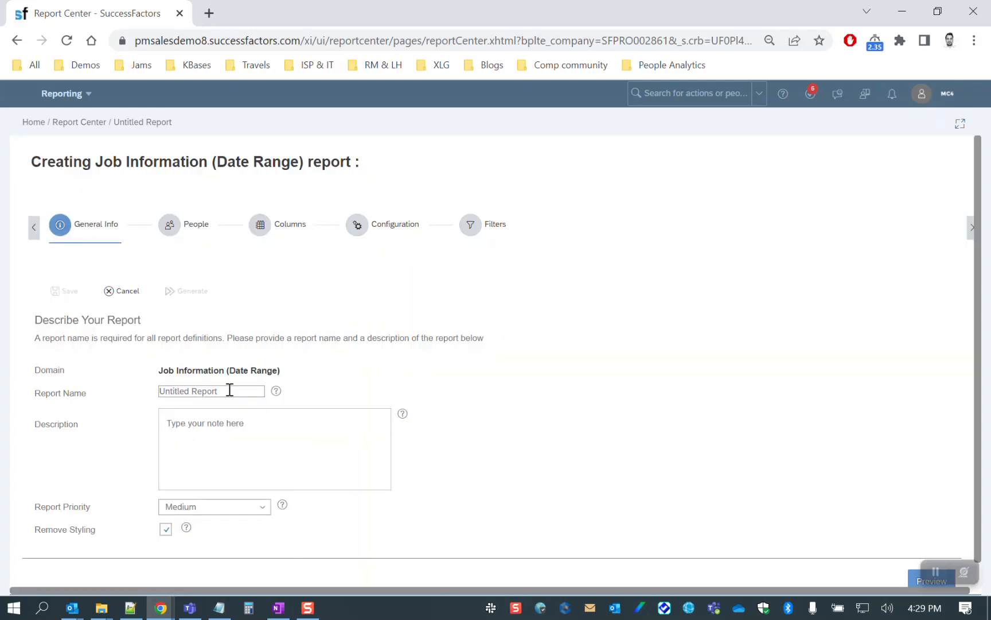
Step: Name the report "Termination 2022", turn off Remove Styling and save the general information
left_click(229, 391)
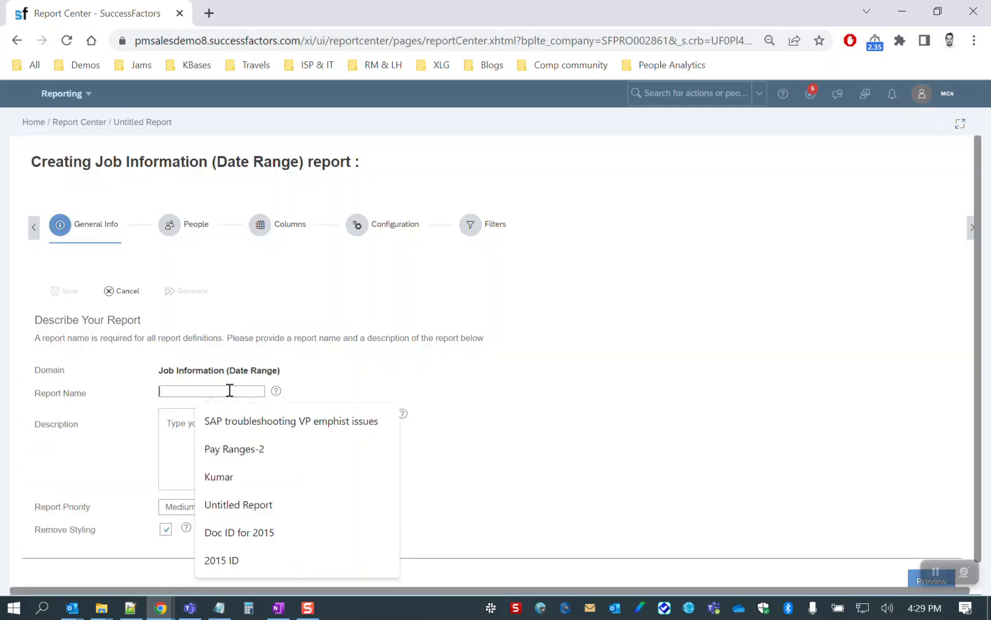
type("Termination 2022")
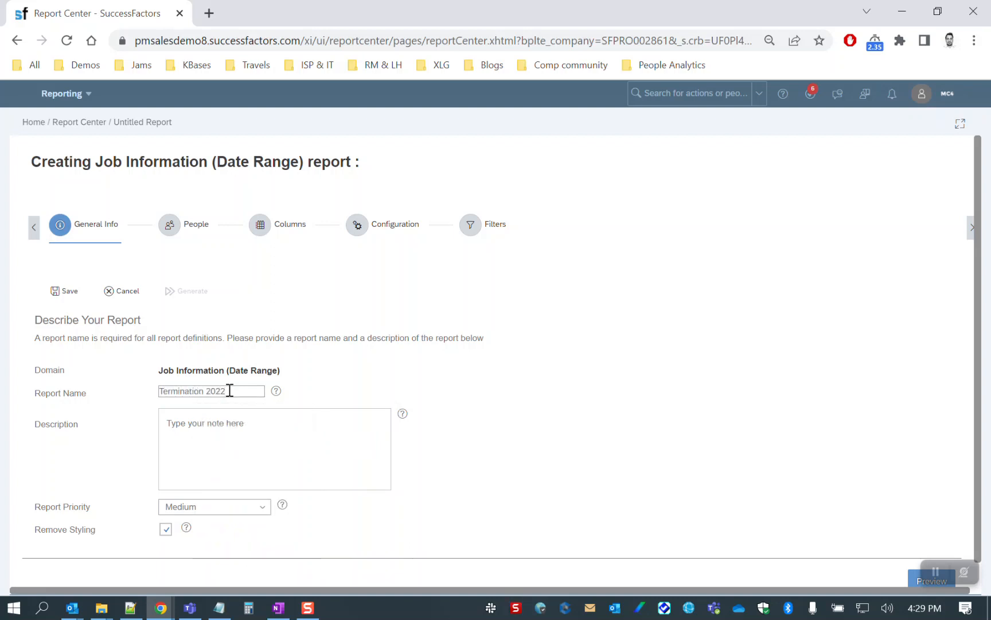
left_click(233, 345)
scroll(234, 343, "down", 1)
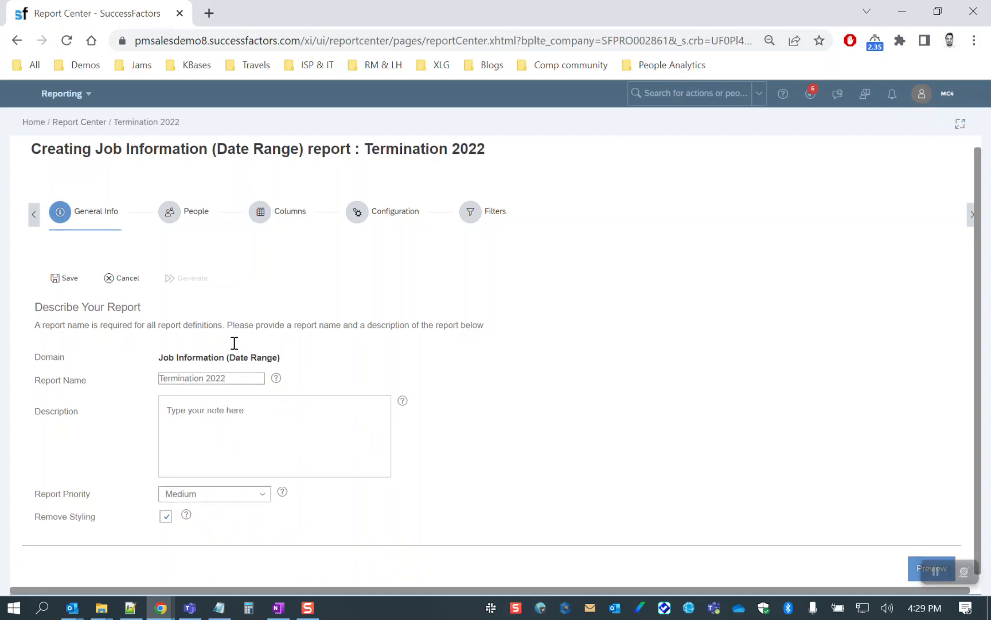
left_click(170, 503)
left_click(66, 265)
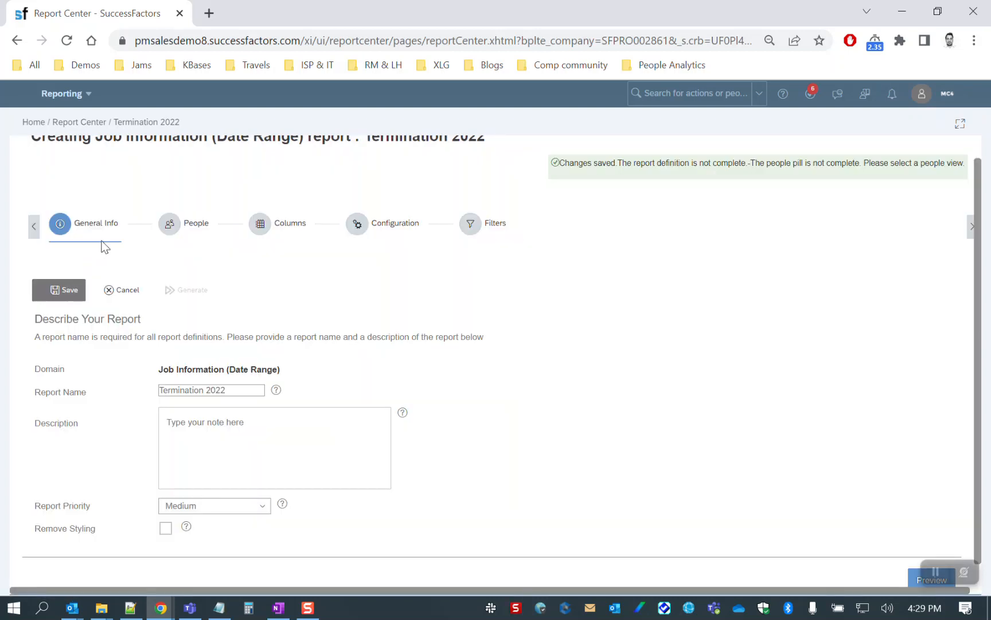
Step: Set the report's people scope to Other Filters of the logged-in user and save it
left_click(165, 226)
left_click(92, 404)
left_click(477, 393)
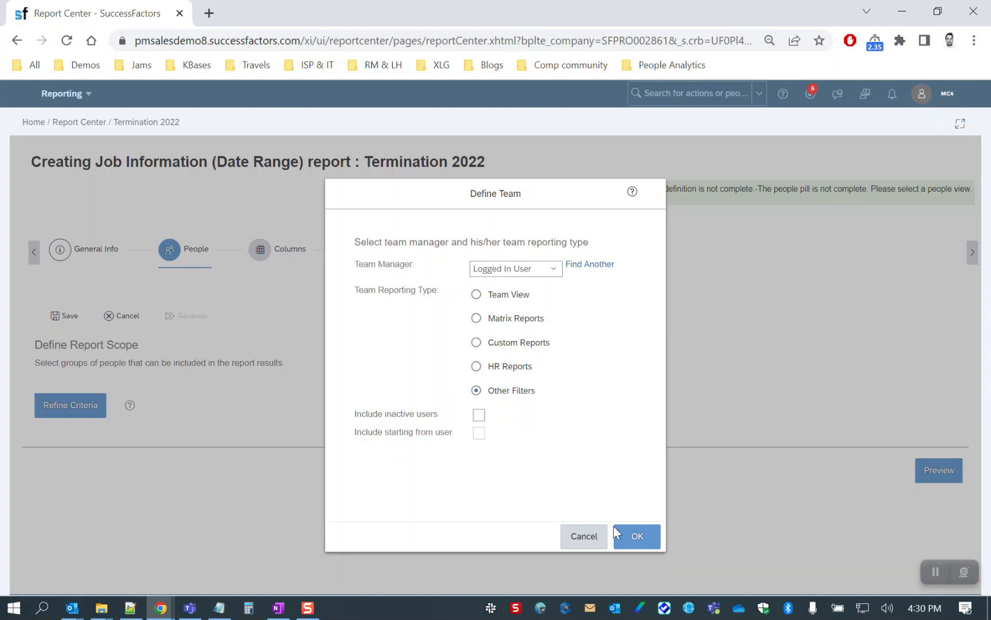
left_click(638, 537)
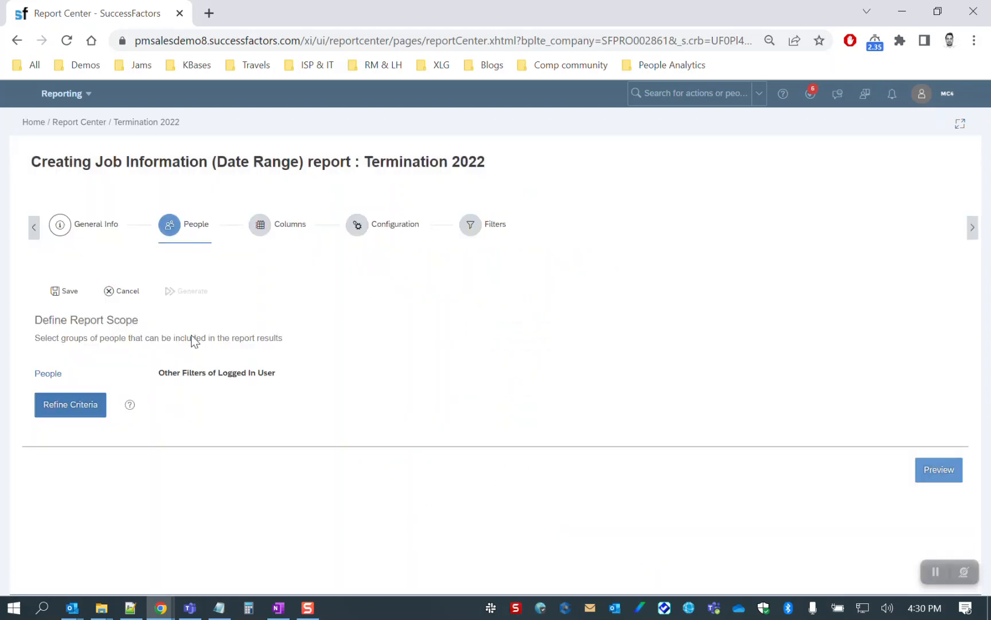
left_click(70, 298)
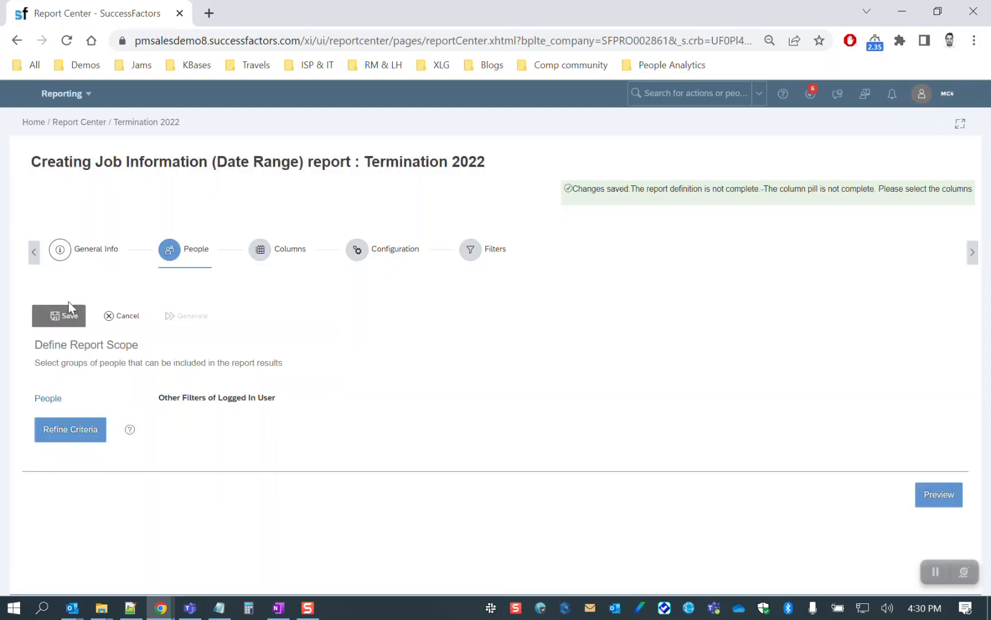
left_click(63, 314)
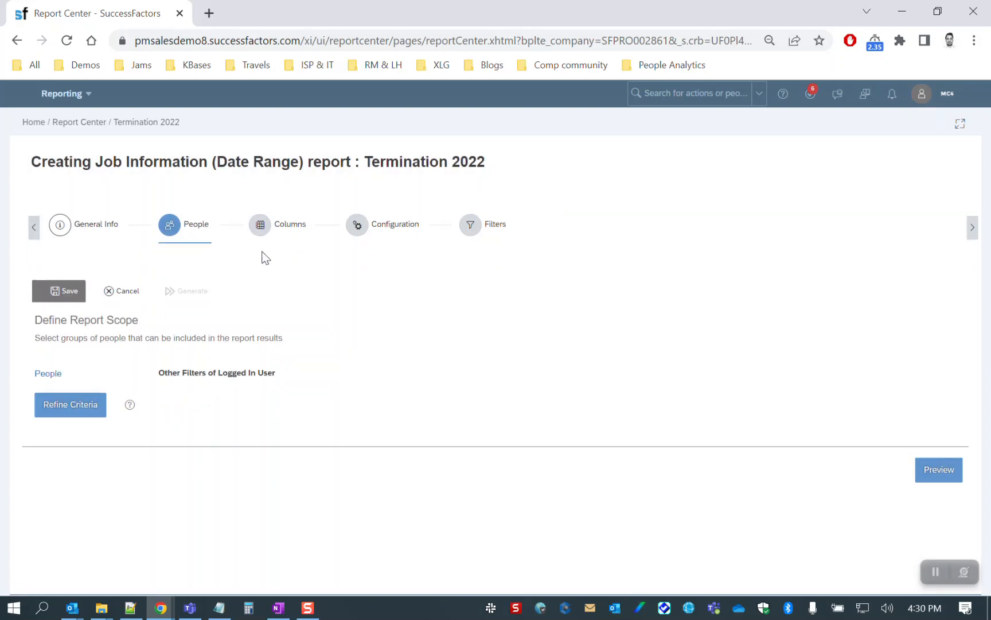
Step: Add the User/Employee ID and Username columns from Employee Information to the report
left_click(261, 229)
left_click(70, 379)
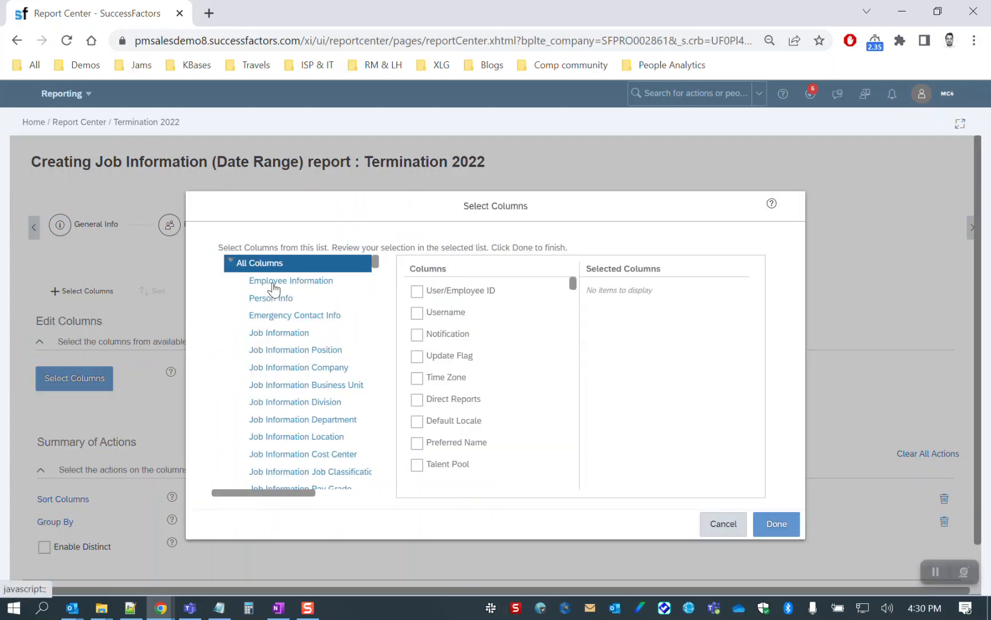
left_click(274, 283)
left_click(417, 312)
left_click(416, 334)
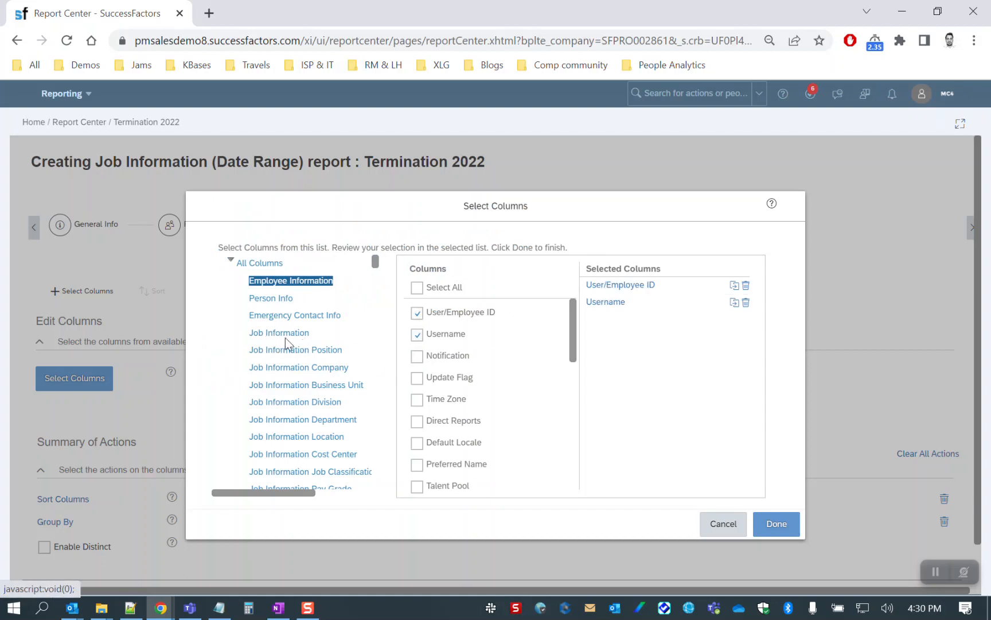
Step: Add the Event Date, Employee Status, Event and Event Reason columns from Job Information and save the column selection
left_click(284, 336)
left_click(417, 313)
left_click(416, 335)
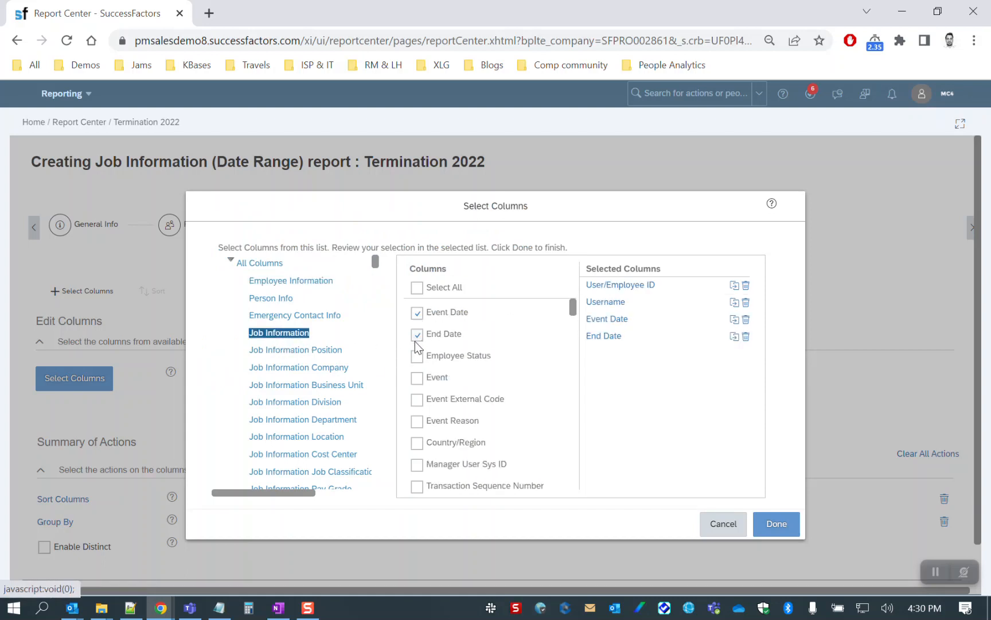
left_click(417, 335)
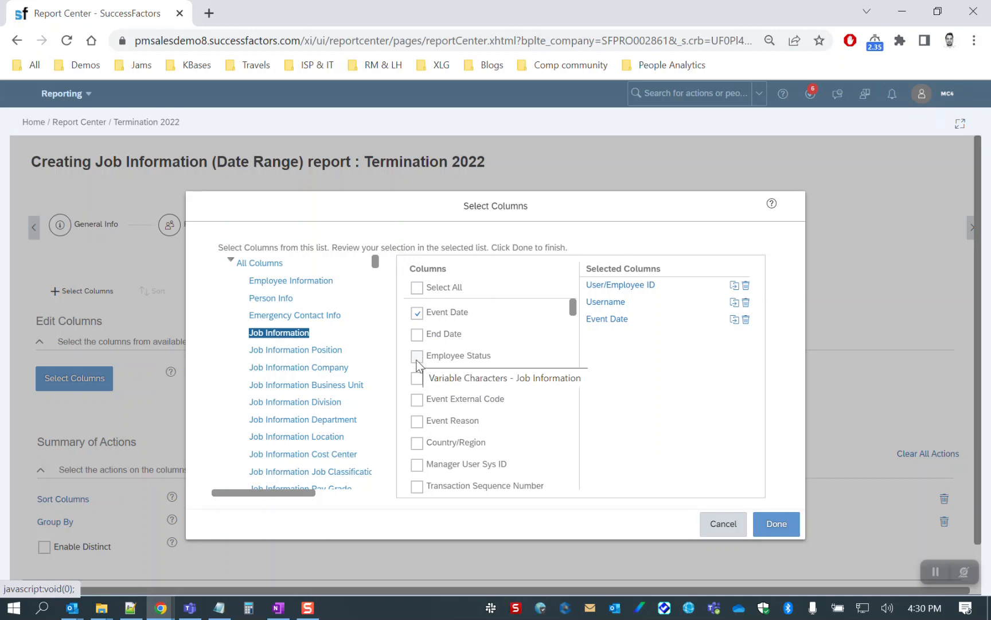
left_click(417, 359)
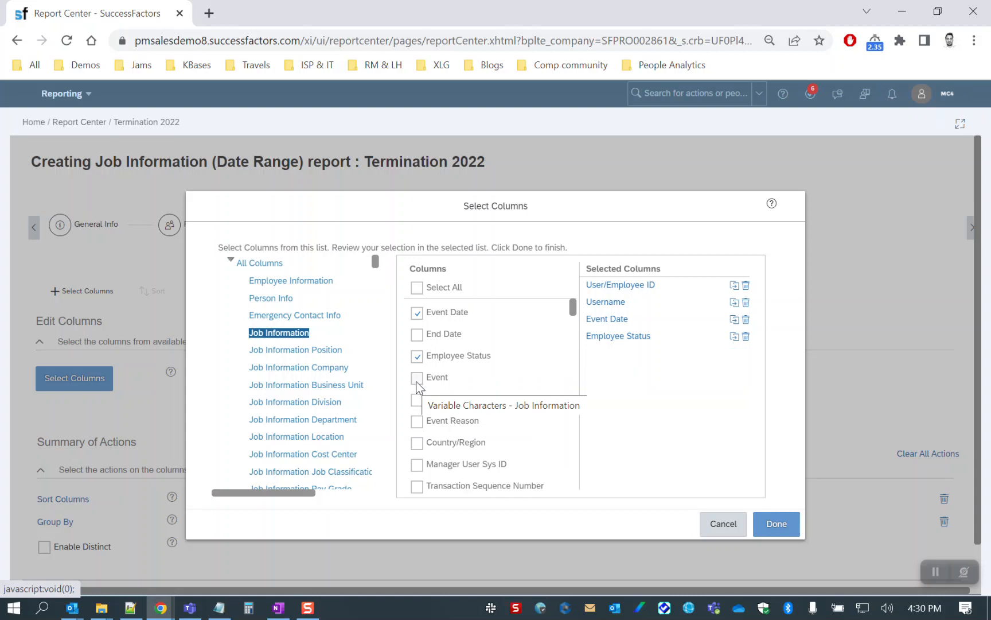
left_click(416, 379)
left_click(418, 421)
left_click(790, 533)
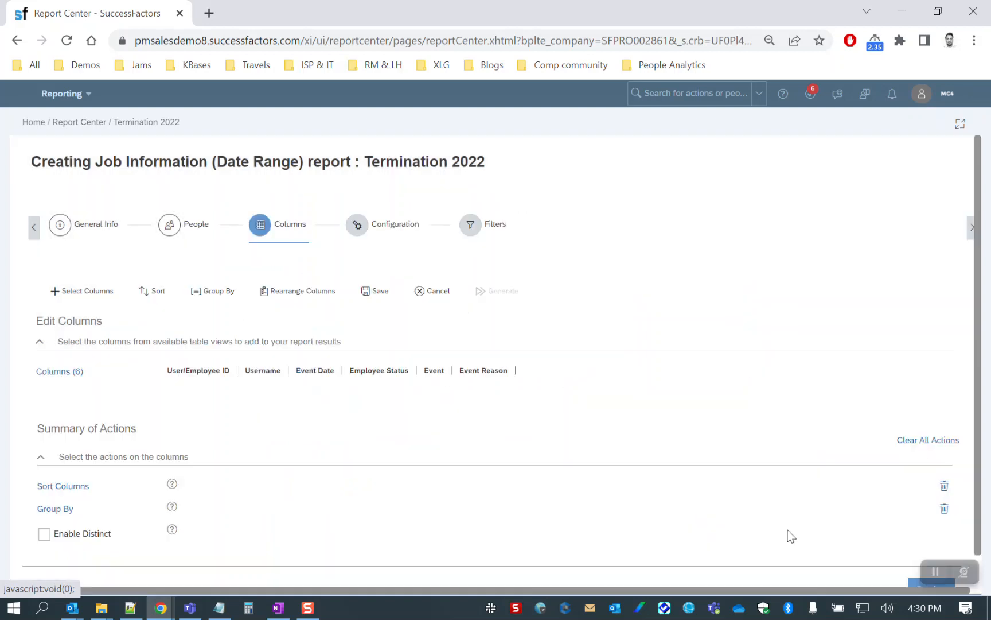
left_click(371, 297)
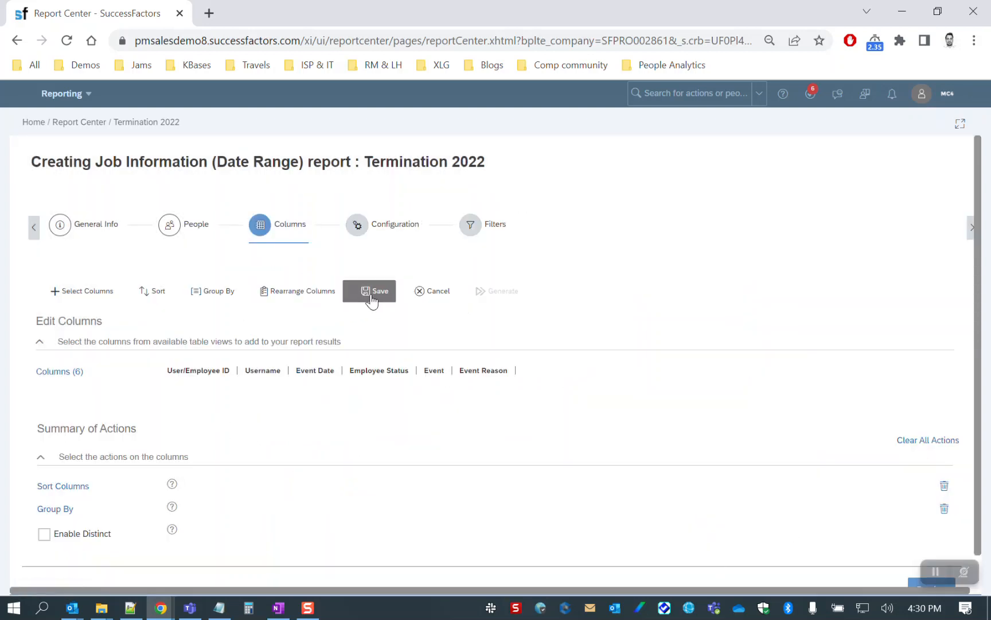
Step: Filter the report by the Job Information Employee Status "Terminated" and save it
left_click(470, 229)
left_click(81, 424)
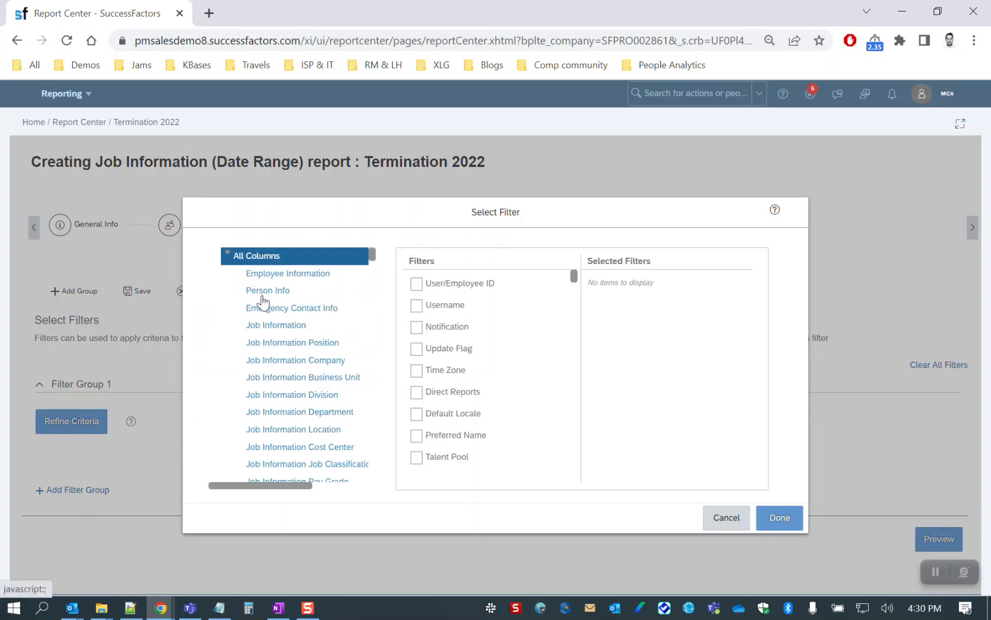
left_click(265, 324)
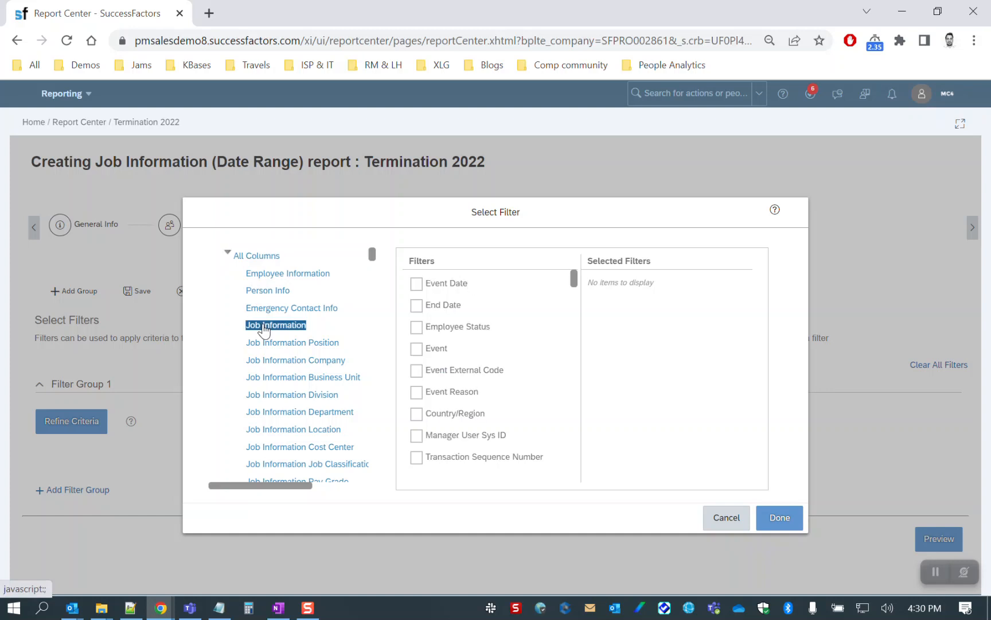
left_click(416, 327)
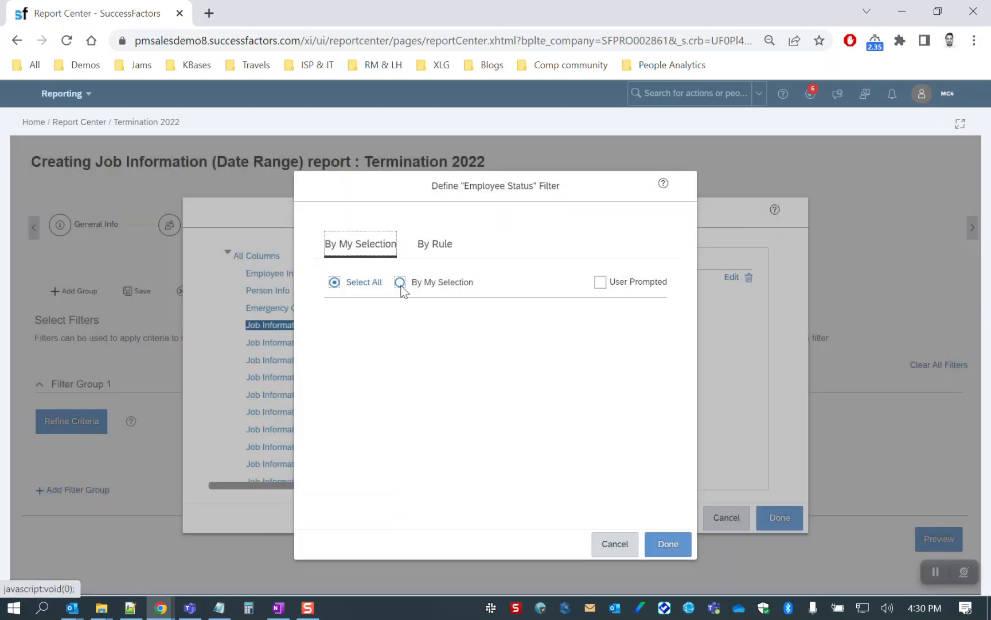
left_click(400, 282)
left_click(338, 350)
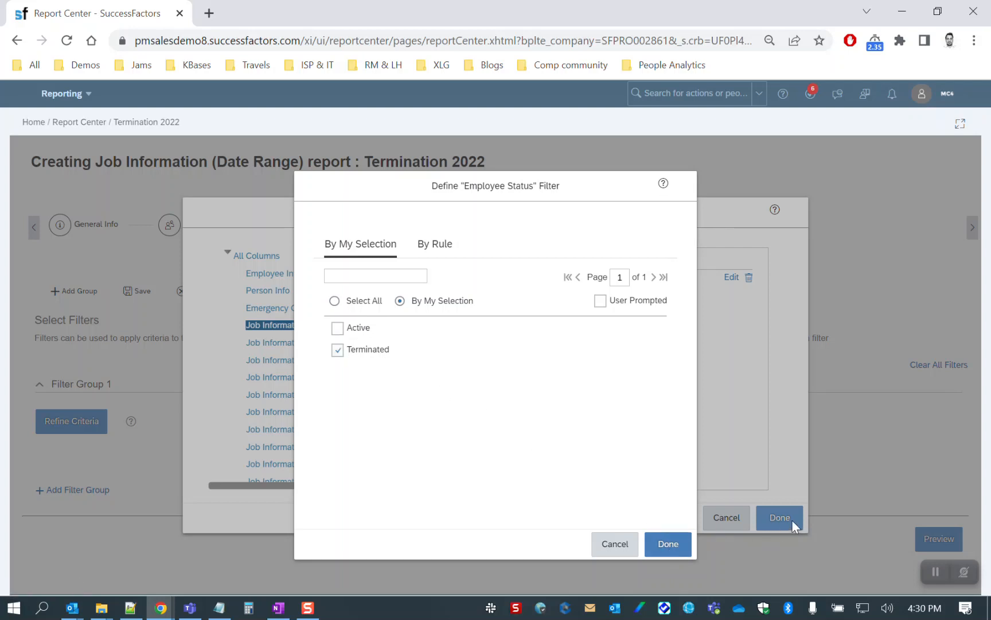
left_click(667, 539)
left_click(775, 519)
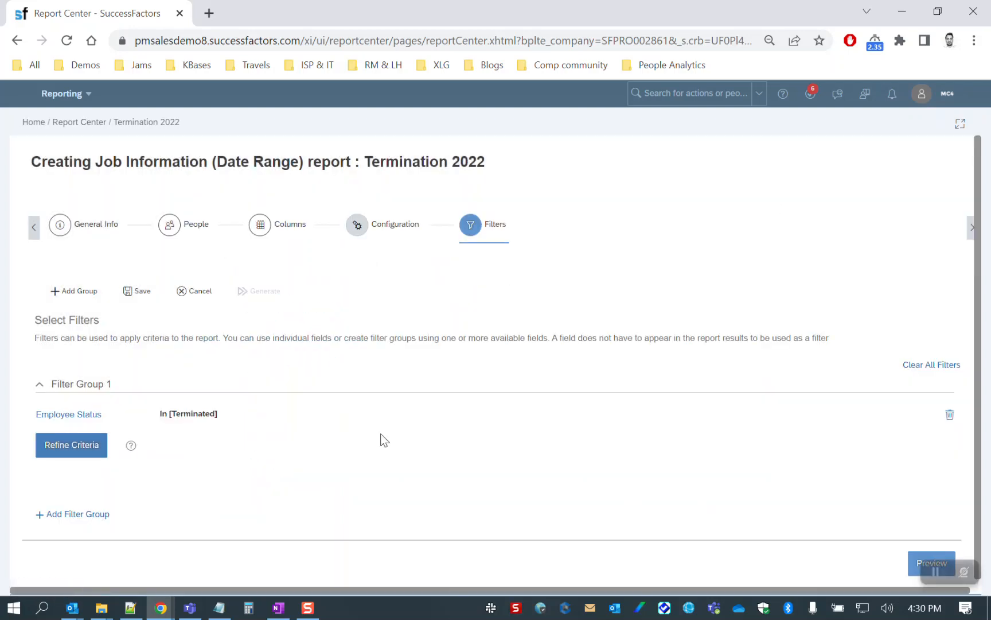
left_click(136, 289)
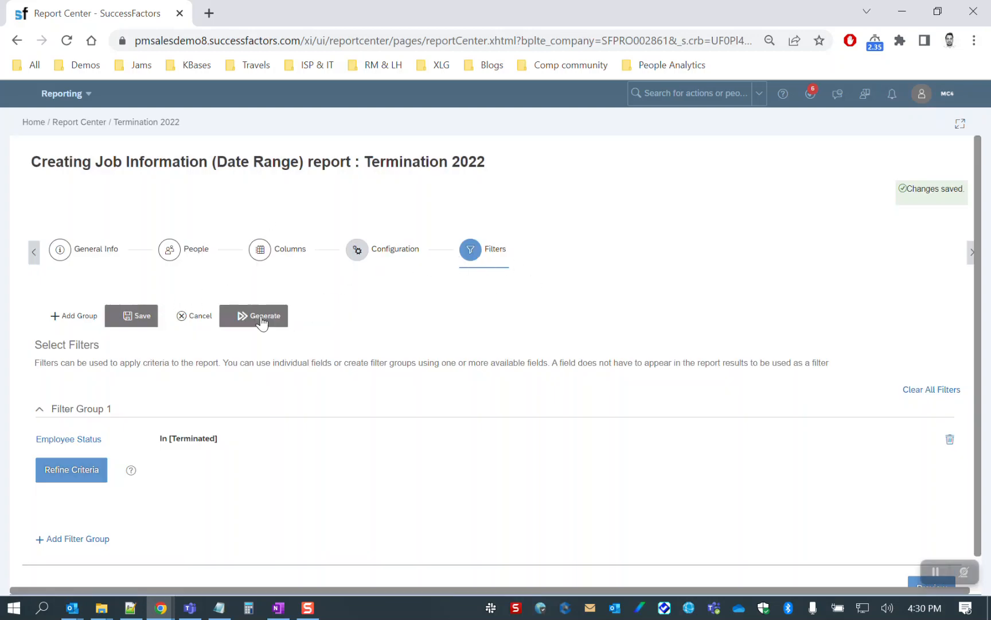
Step: Return to the Report Center and run the "Termination 2022" report
left_click(87, 123)
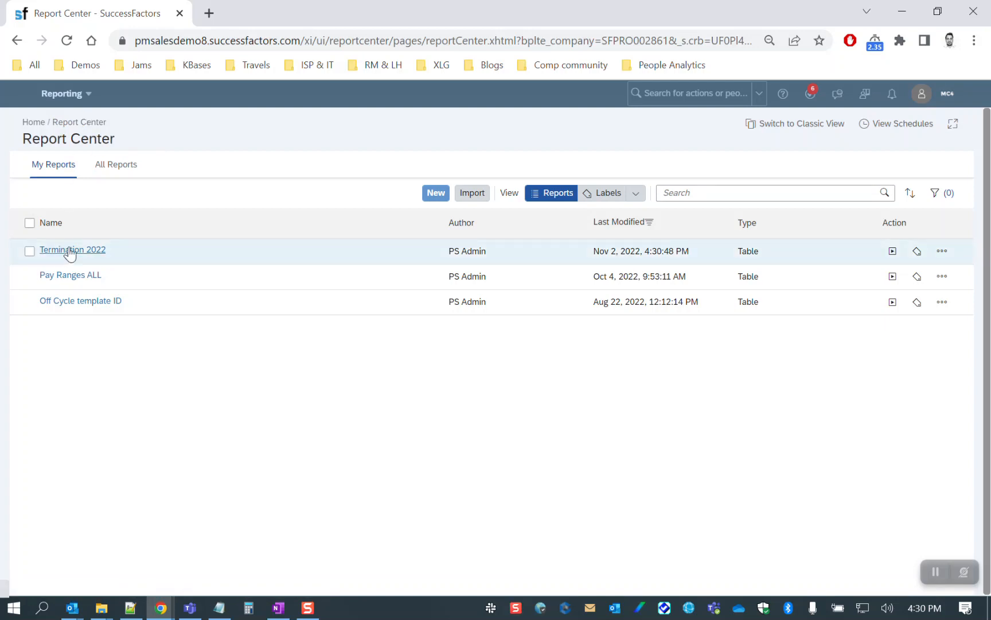
left_click(943, 251)
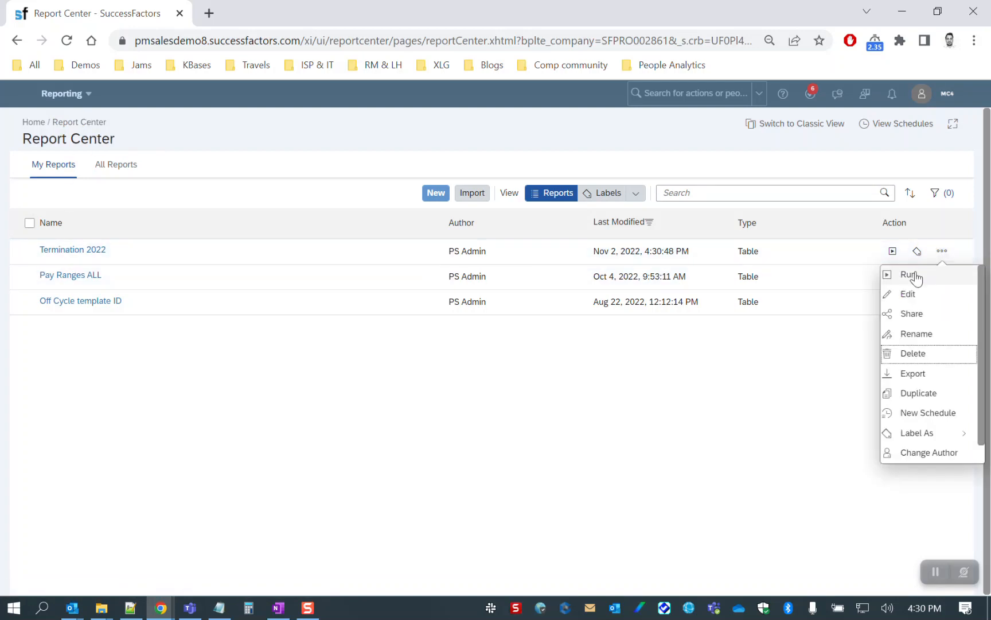
left_click(917, 274)
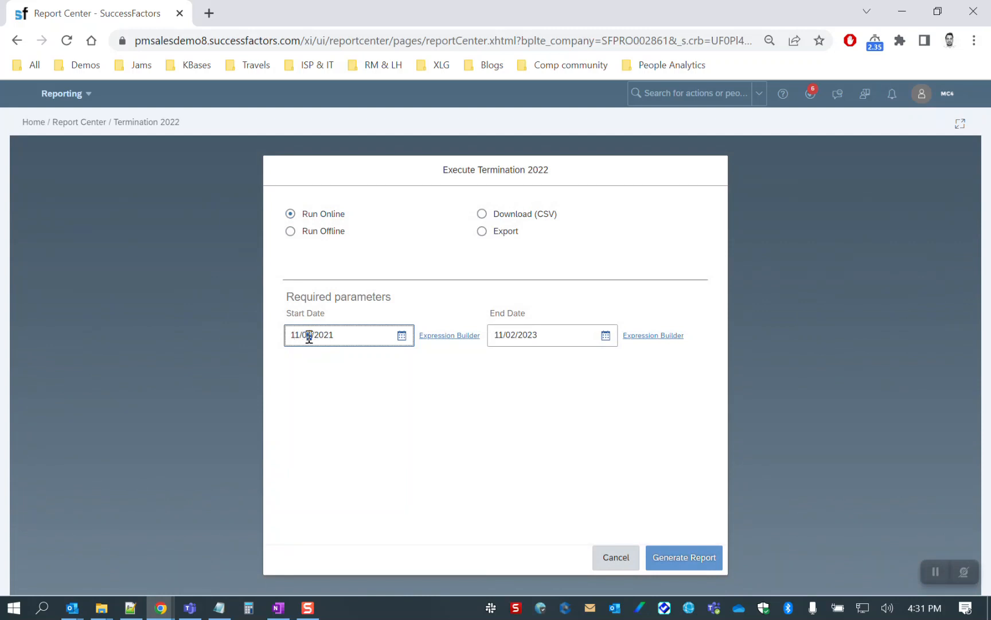
Step: Set the report period to 01/01/2022 through 12/31/2022 and generate the report as a CSV download
left_click_drag(301, 334, 276, 336)
type("01")
left_click(542, 333)
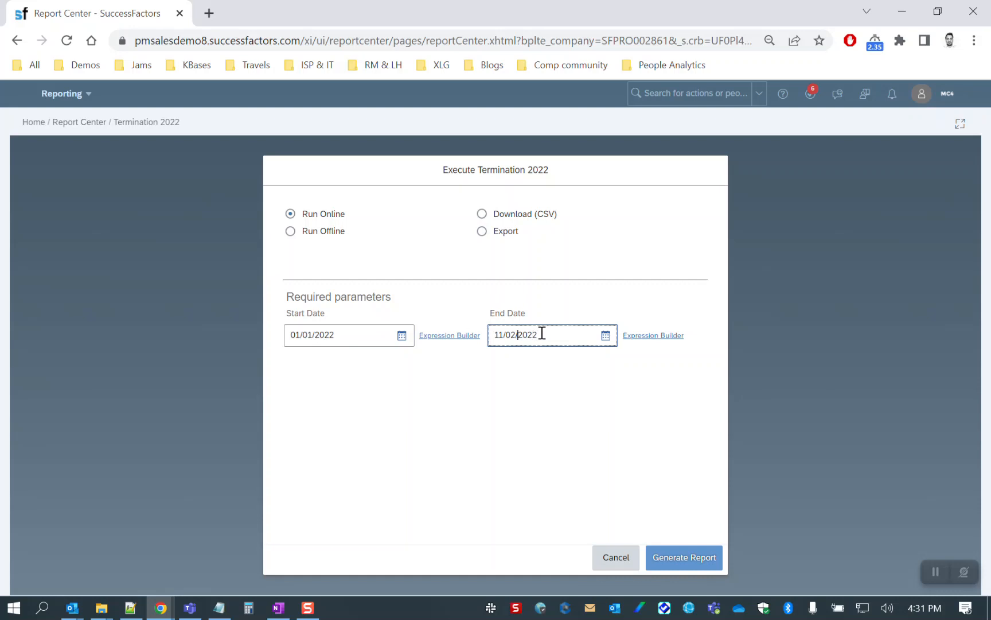
key("BackSpace")
type("3")
left_click(535, 449)
left_click(482, 214)
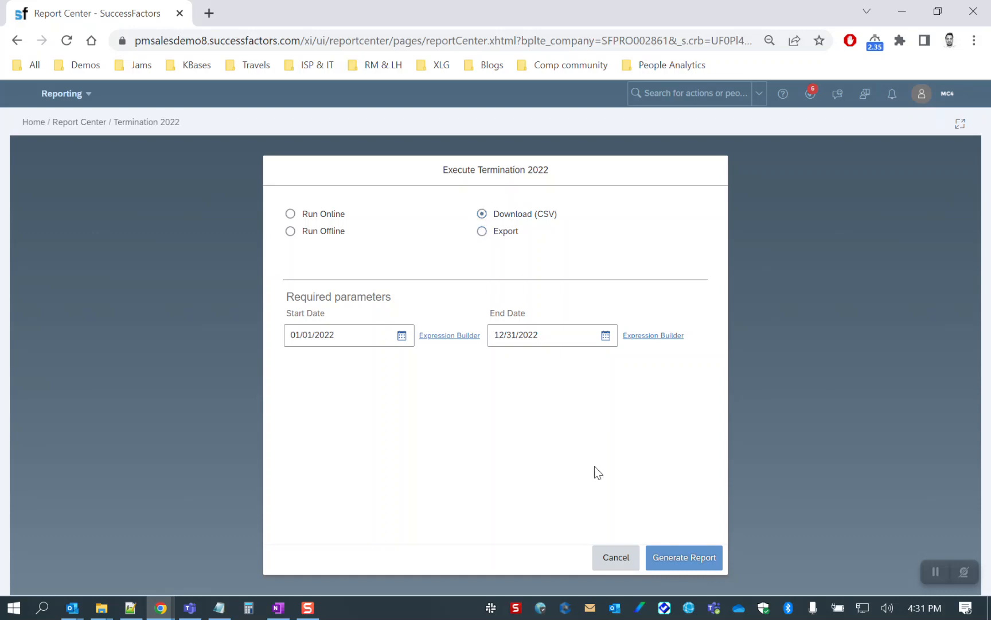
left_click(686, 558)
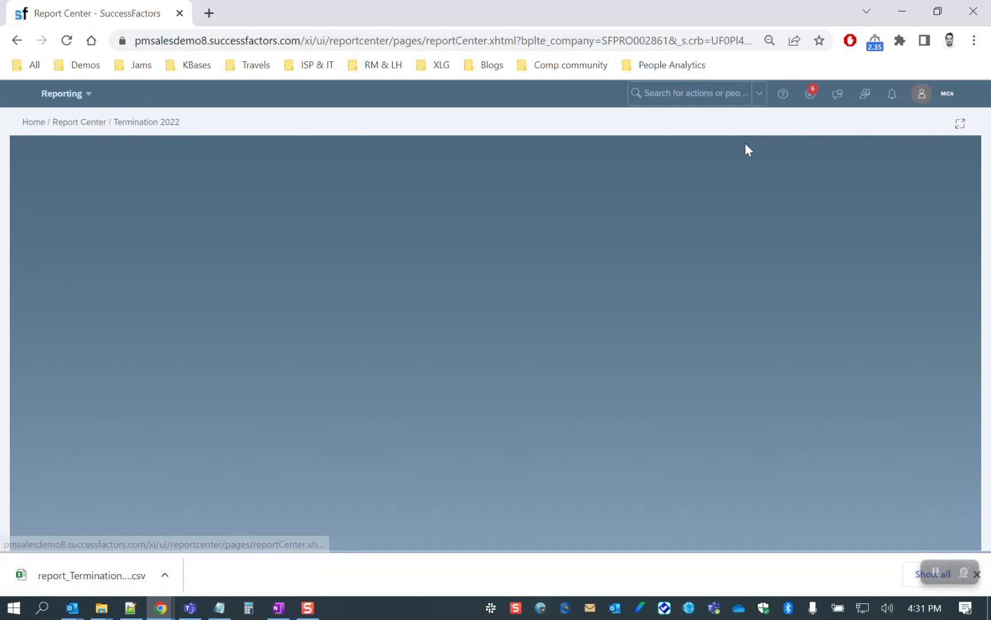
Step: Open the downloaded report_Termination_2022.csv in Excel and fit all column widths to their contents
left_click(86, 575)
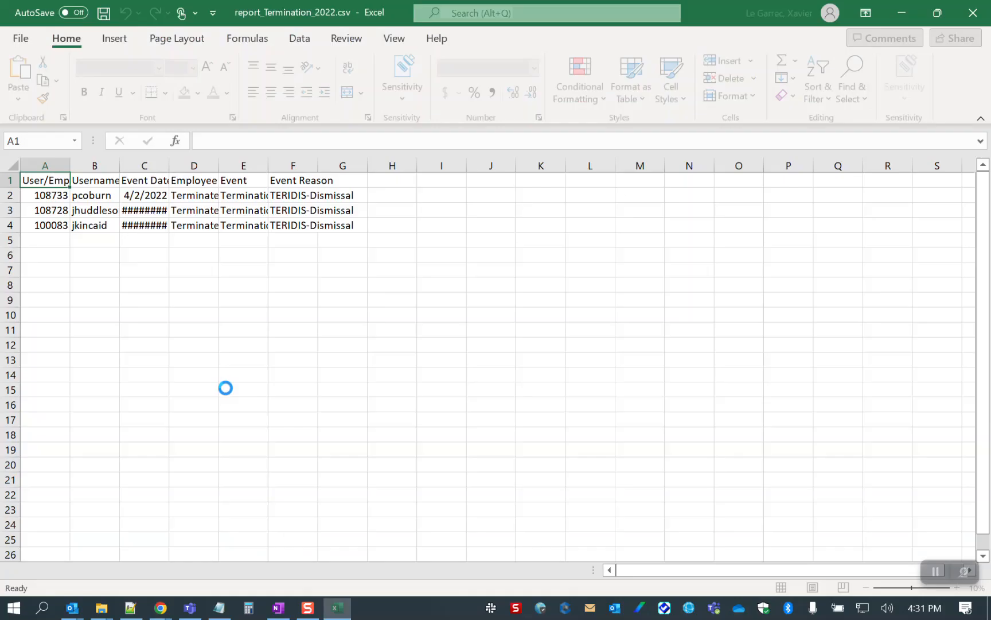
left_click(58, 210)
left_click(10, 195)
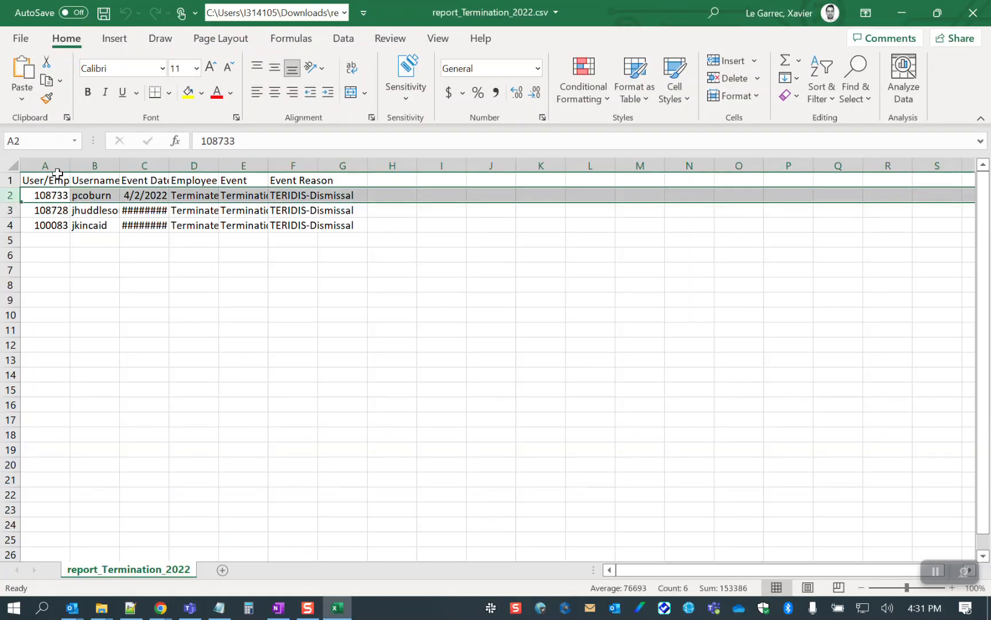
double_click(120, 165)
left_click(12, 164)
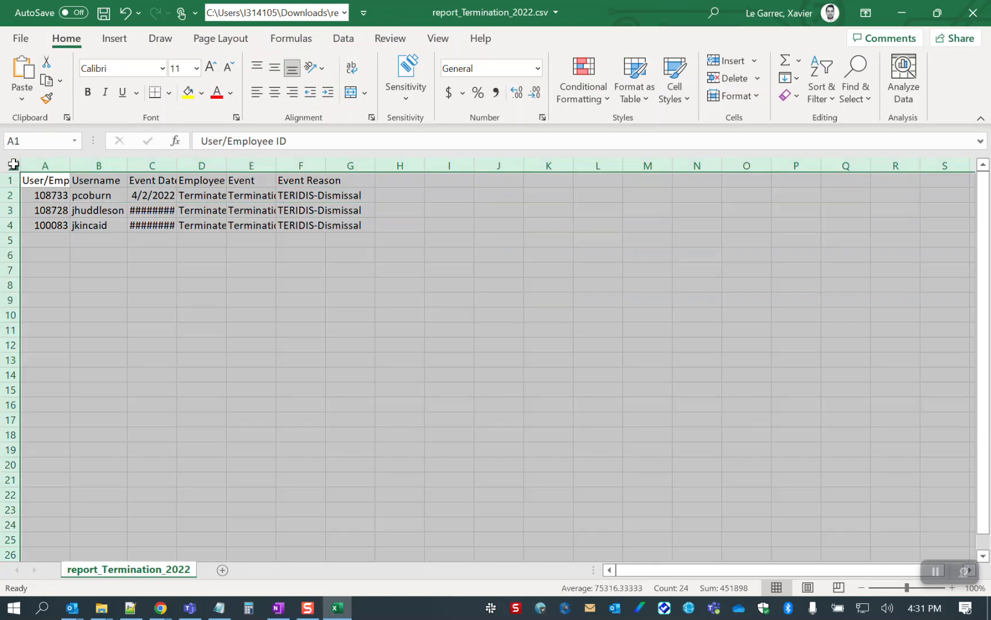
double_click(70, 165)
left_click(193, 212)
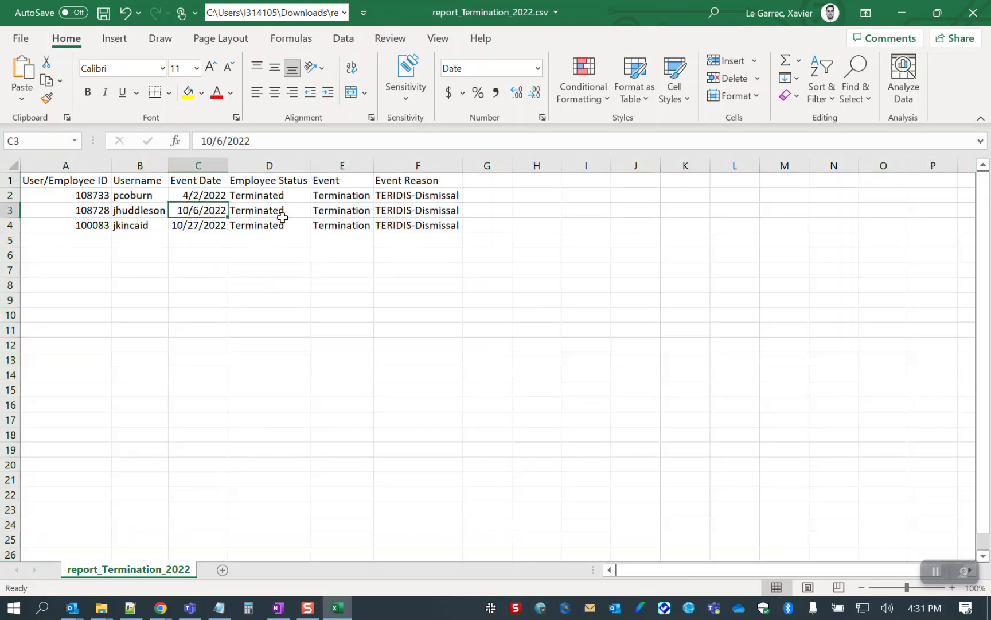
Step: Review the exported termination rows, checking the employee IDs, usernames, event dates and event reasons
key("Right")
key("Right")
left_click_drag(407, 228, 77, 176)
left_click(79, 183)
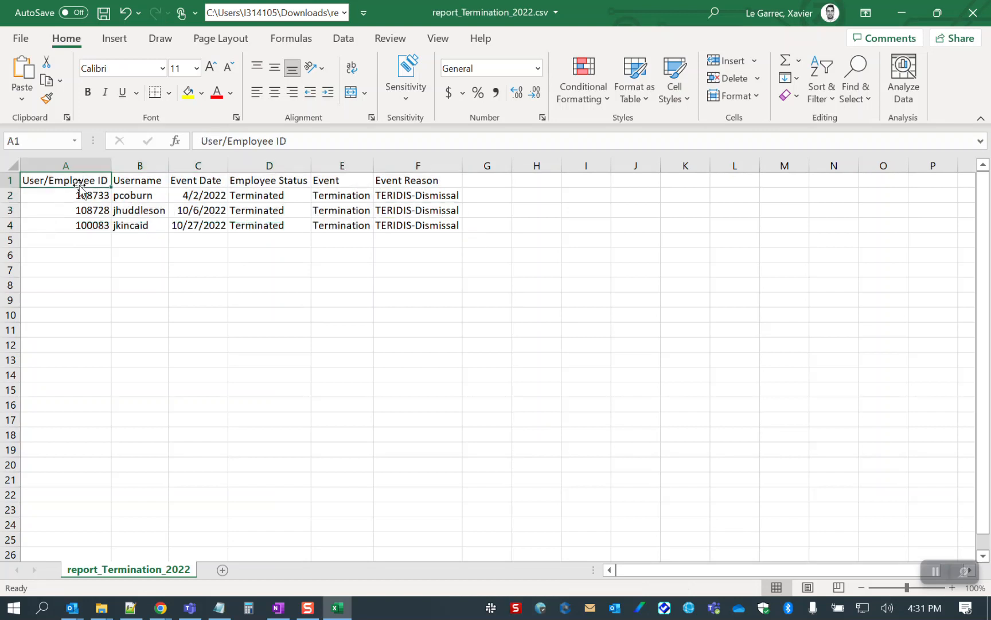
left_click_drag(392, 230, 40, 173)
left_click(82, 207)
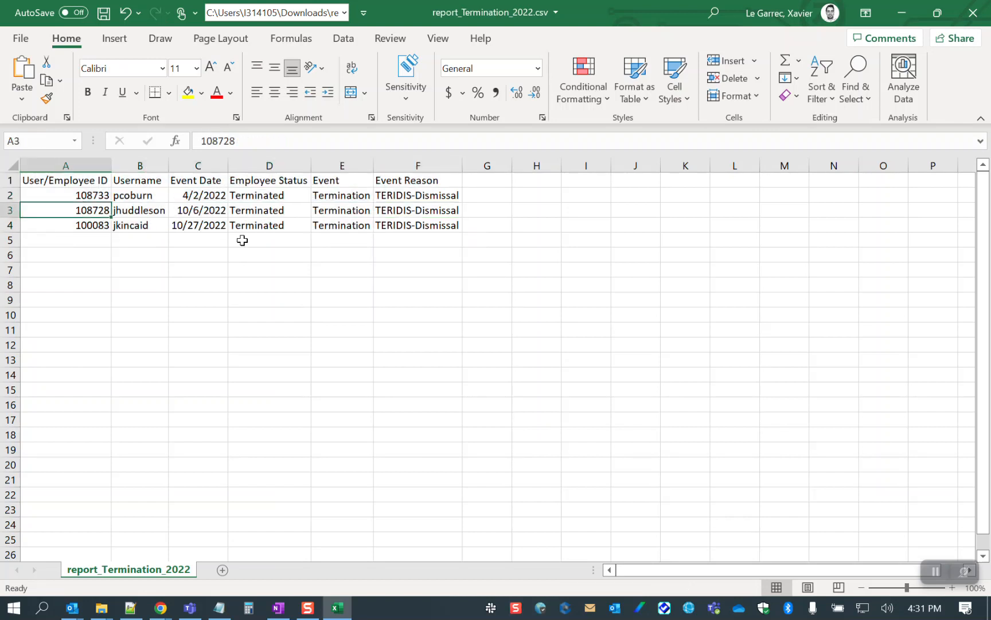
left_click(418, 226)
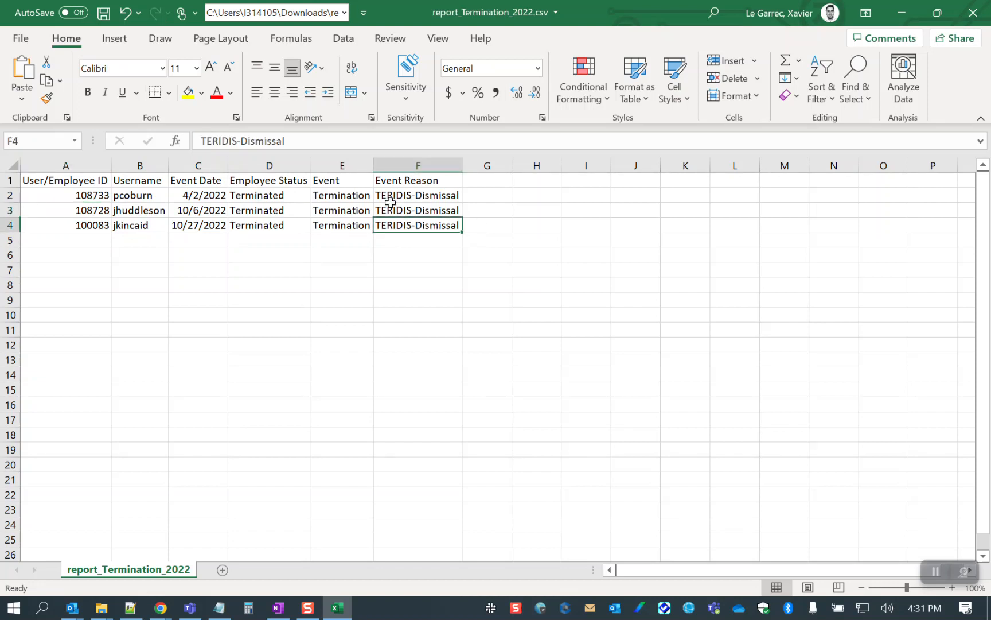
left_click_drag(198, 195, 202, 226)
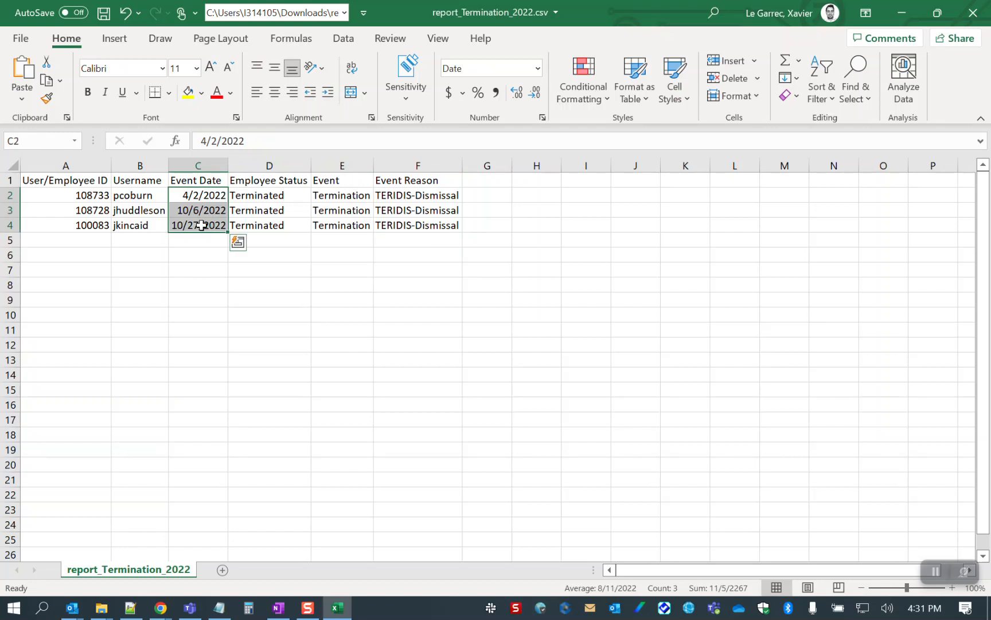
left_click(132, 195)
left_click(131, 235)
left_click(133, 225)
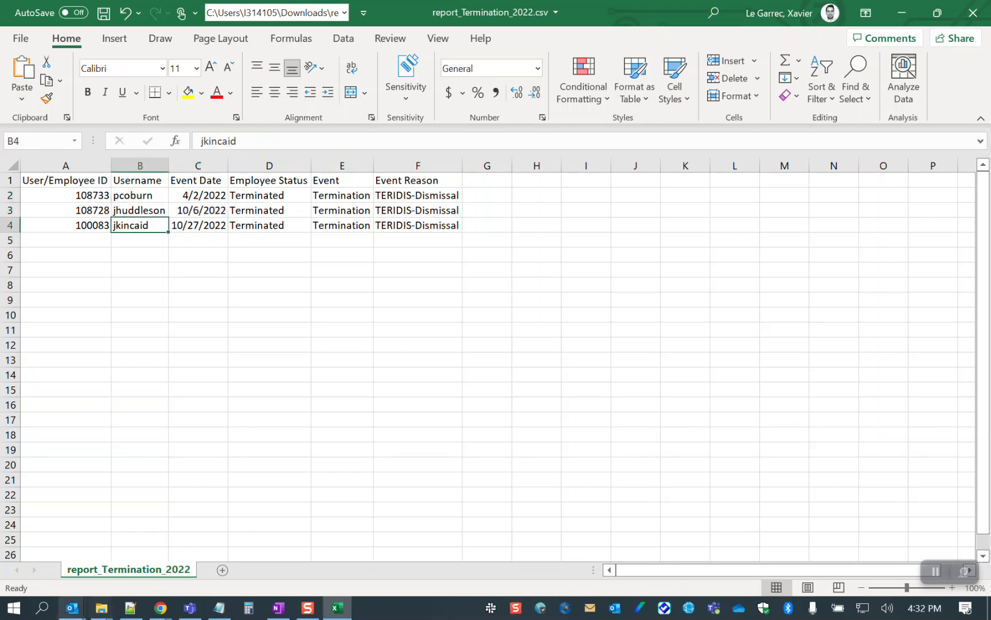
Step: Switch to the browser, close the Configure Business Rules window, and find and open the Import and Export Data page
mouse_move(161, 611)
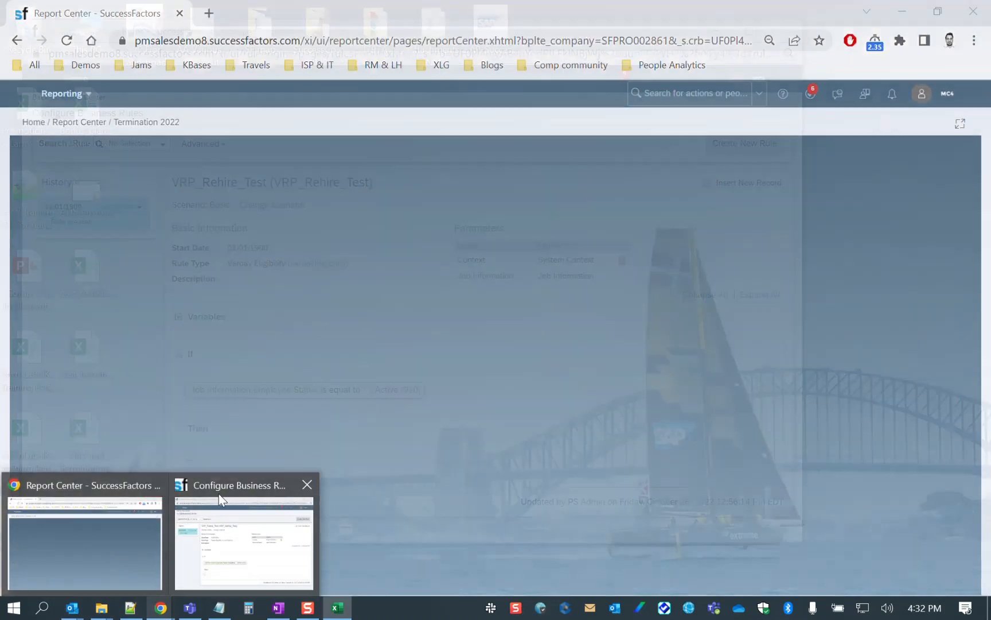
left_click(304, 486)
left_click(302, 487)
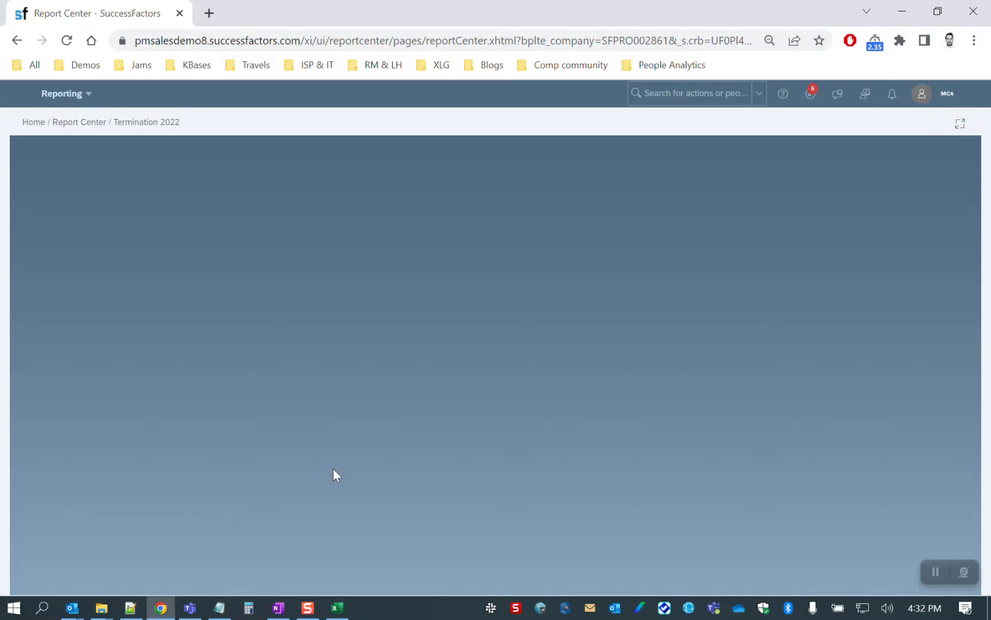
left_click(585, 93)
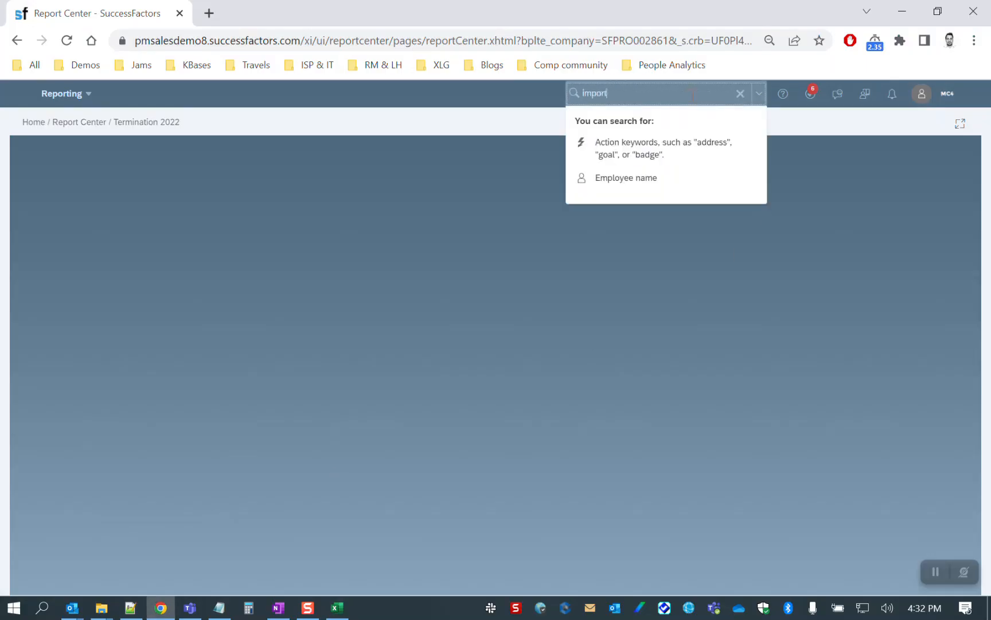
type("import and export")
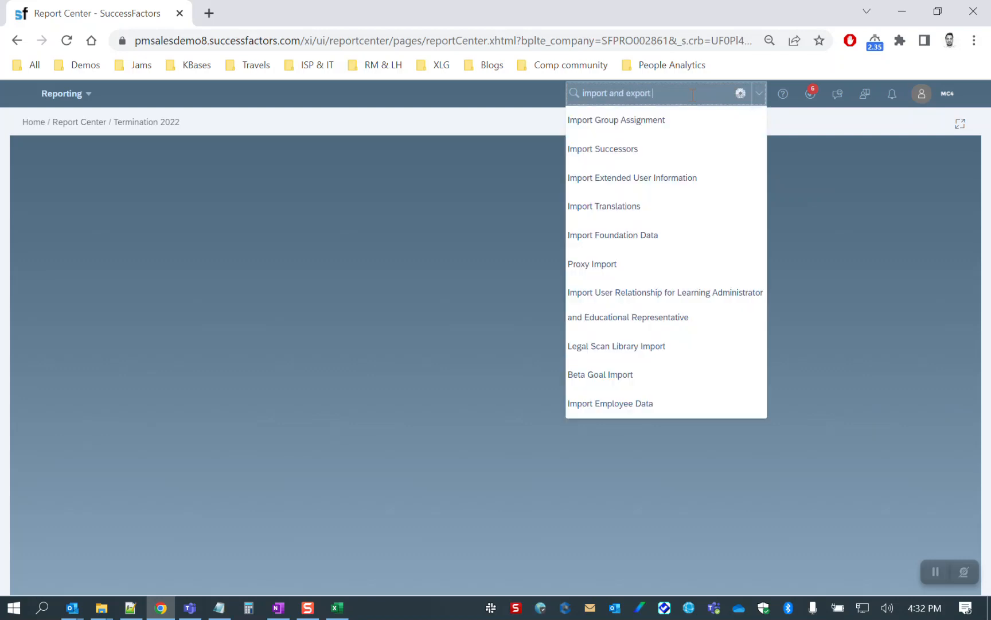
left_click(663, 149)
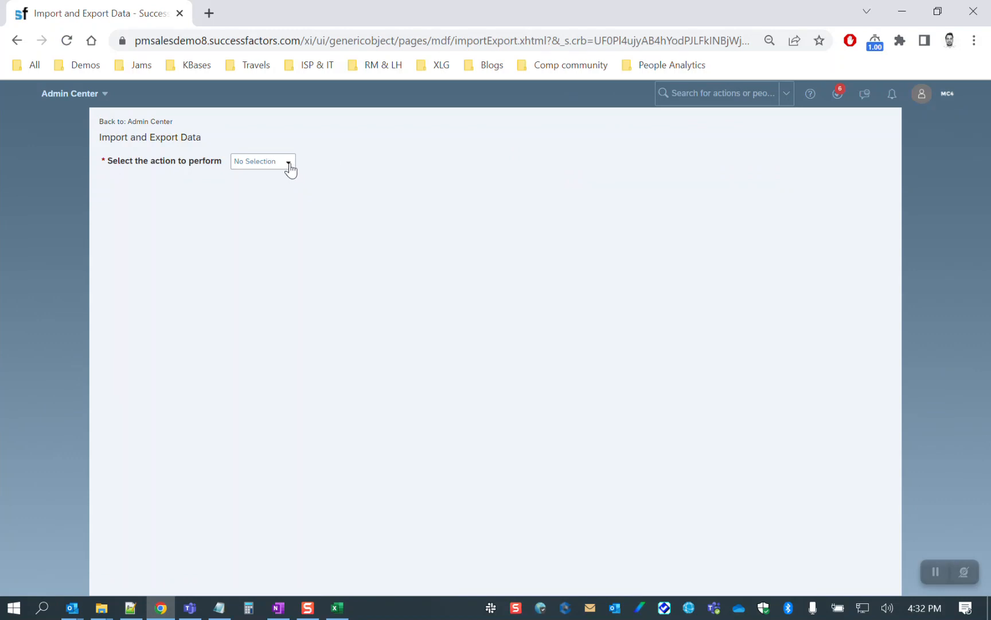
Step: Download the import template for the generic object Termination Date for Incentive Planning, including dependencies
left_click(290, 166)
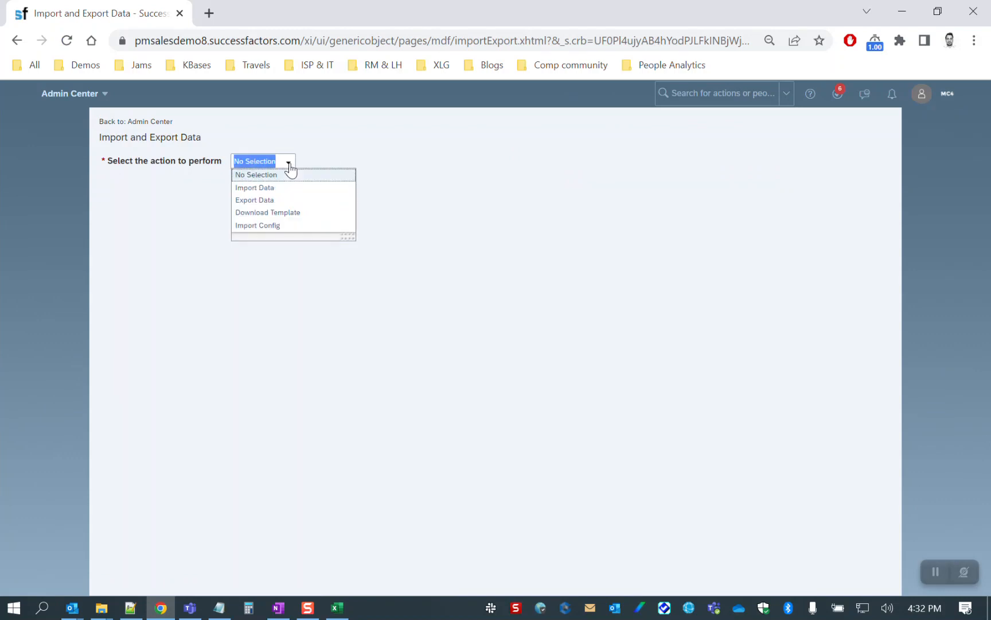
left_click(281, 213)
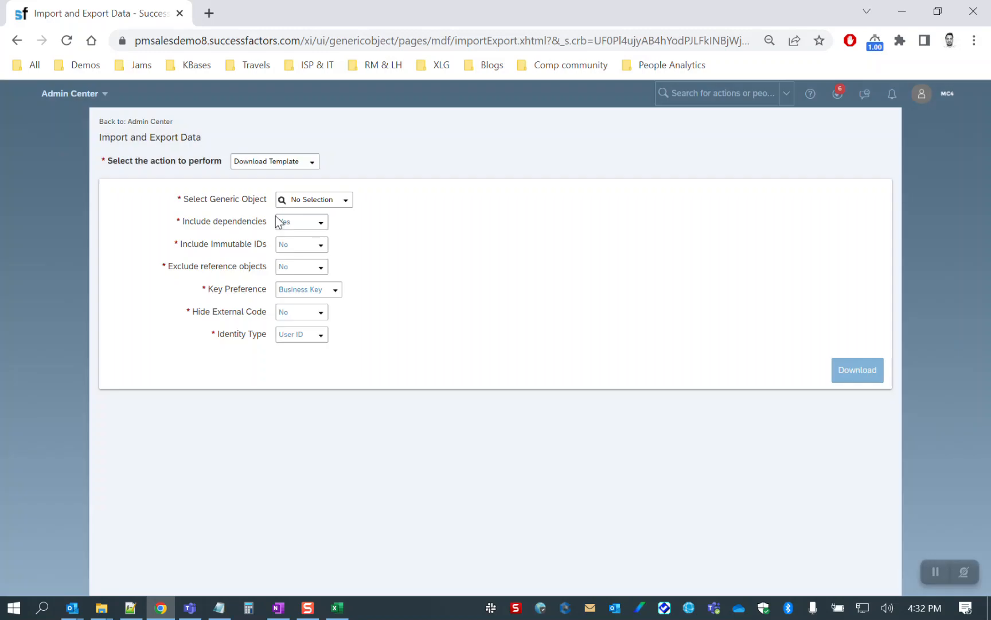
left_click(346, 202)
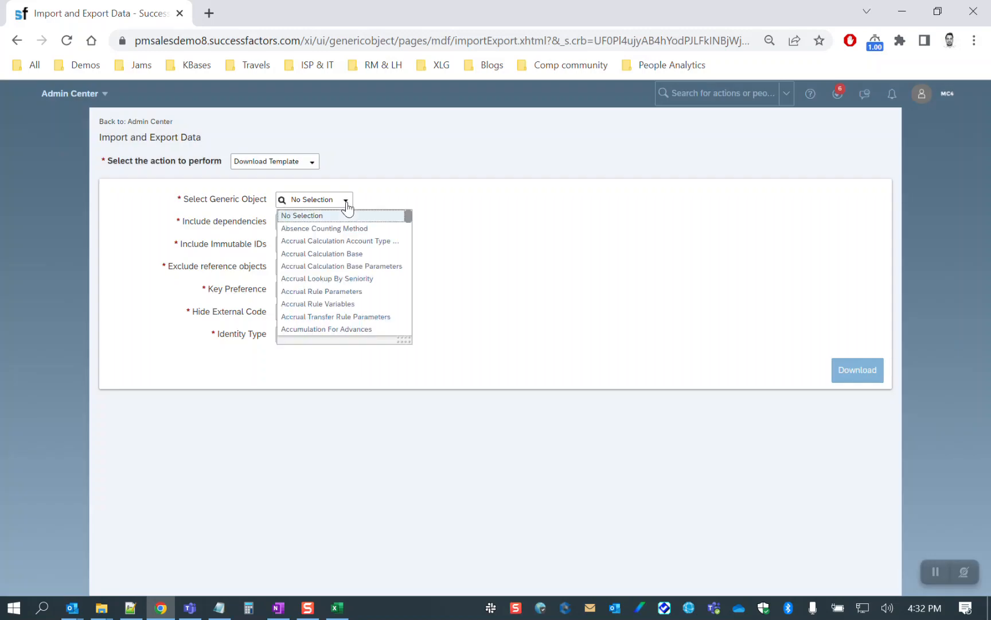
type("Termination")
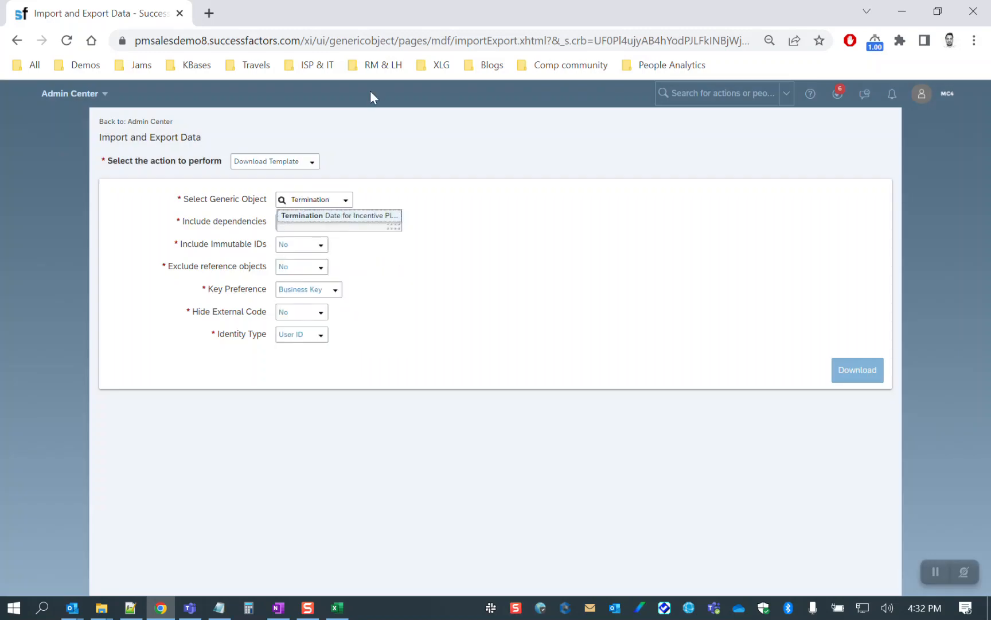
left_click(352, 218)
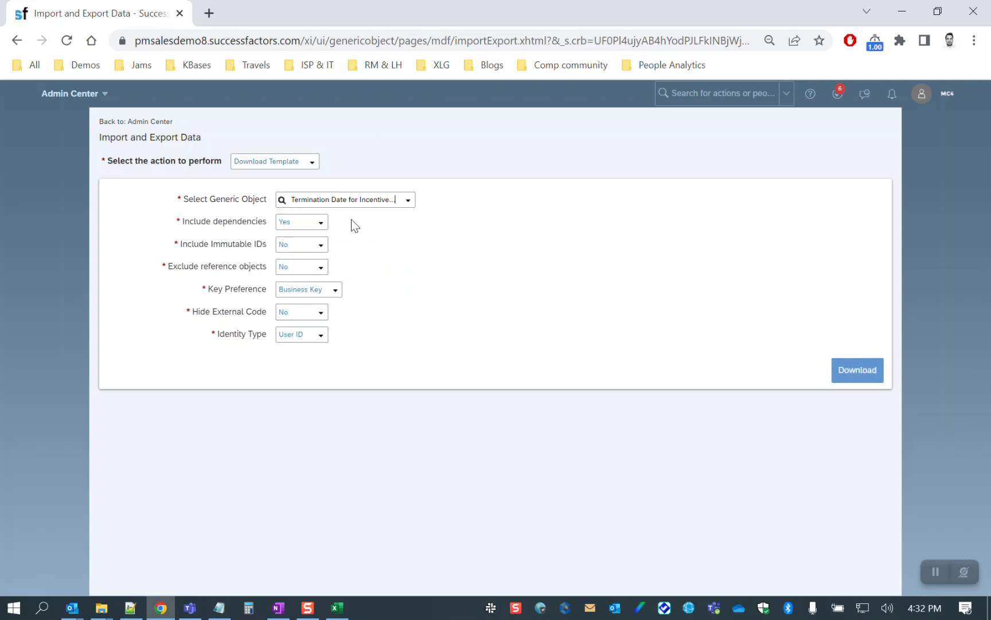
left_click(876, 371)
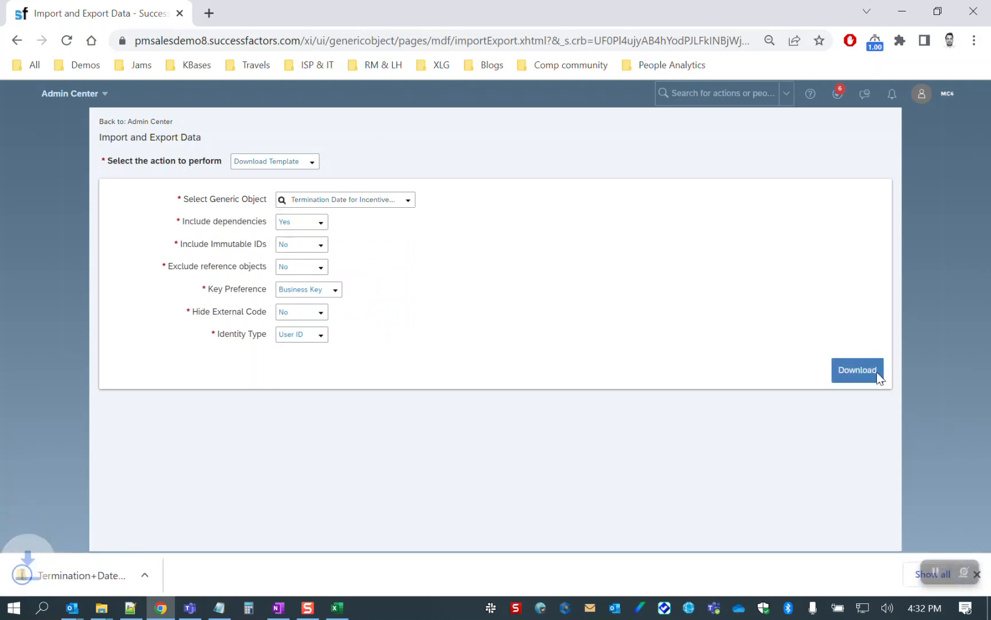
Step: Open the downloaded zip archive and its Termination Date for Incentive Planning.csv template in Excel
left_click(129, 574)
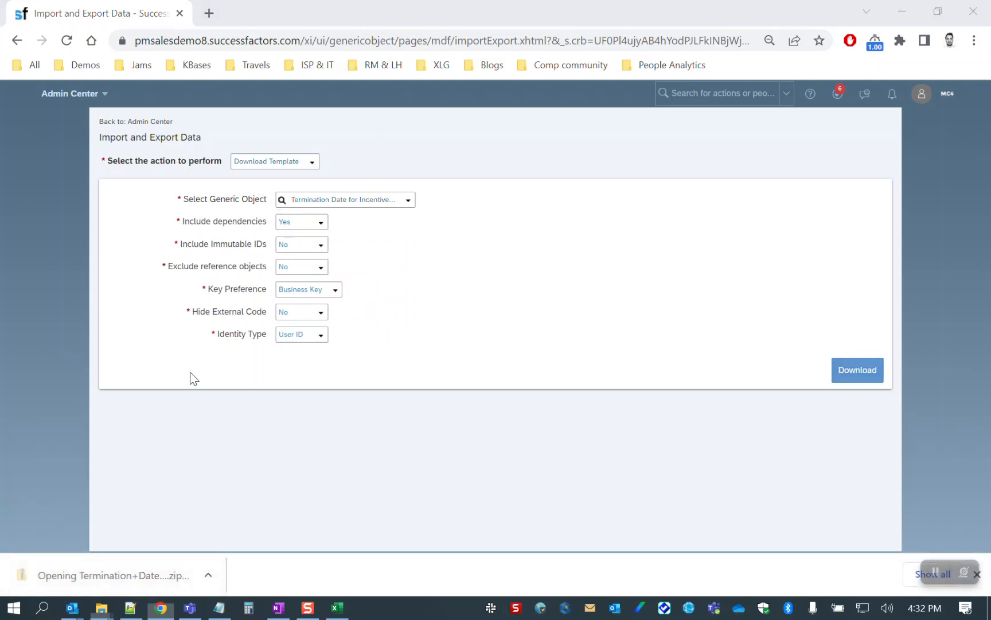
double_click(273, 206)
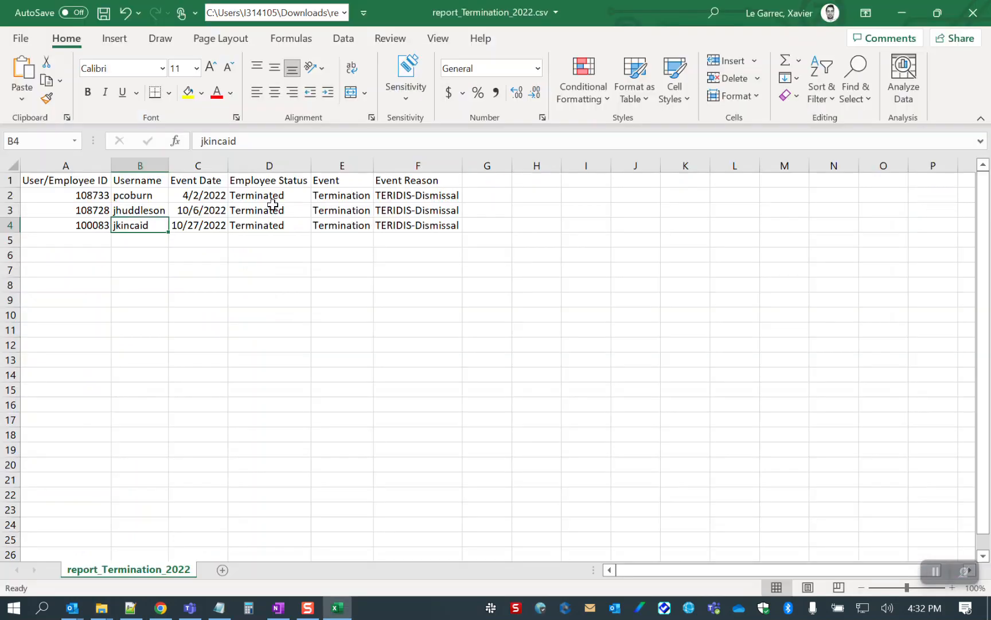
left_click(285, 313)
left_click(319, 246)
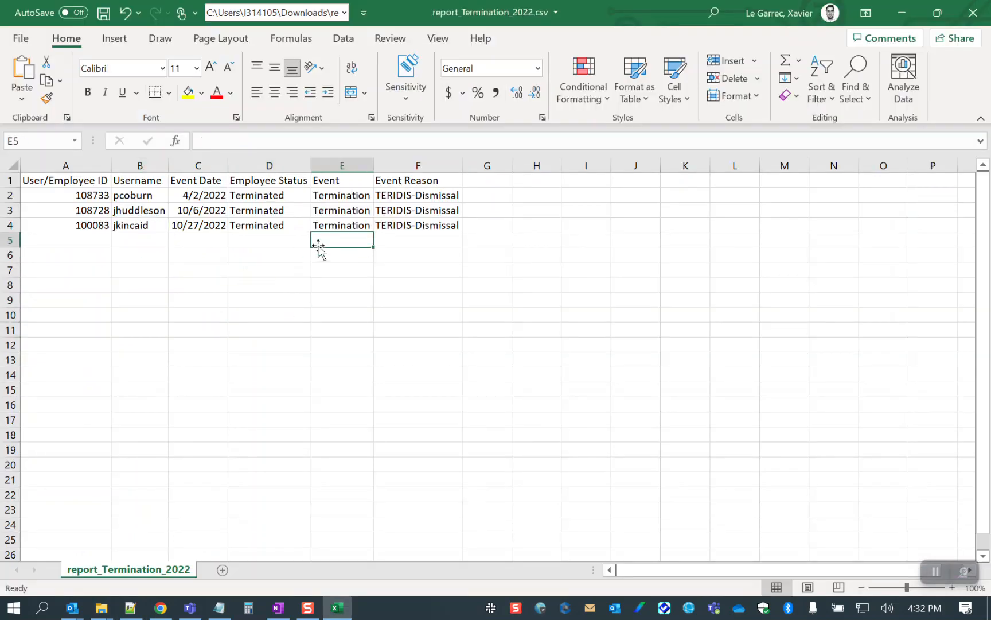
left_click(324, 274)
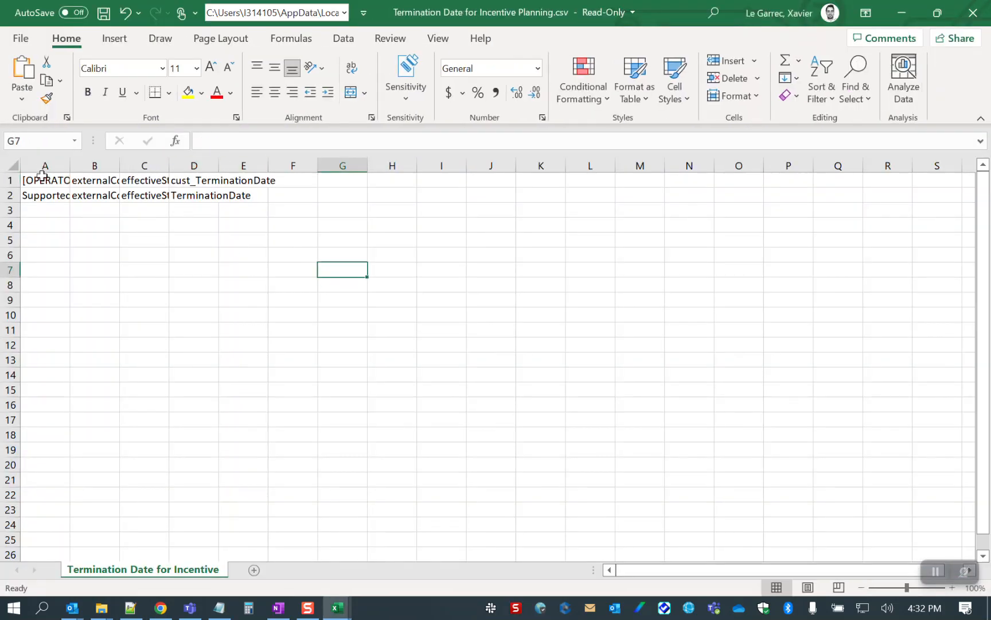
Step: Fit the template's column widths to their contents and delete the [OPERATOR] column
left_click(12, 165)
double_click(70, 165)
left_click(288, 218)
left_click(310, 208)
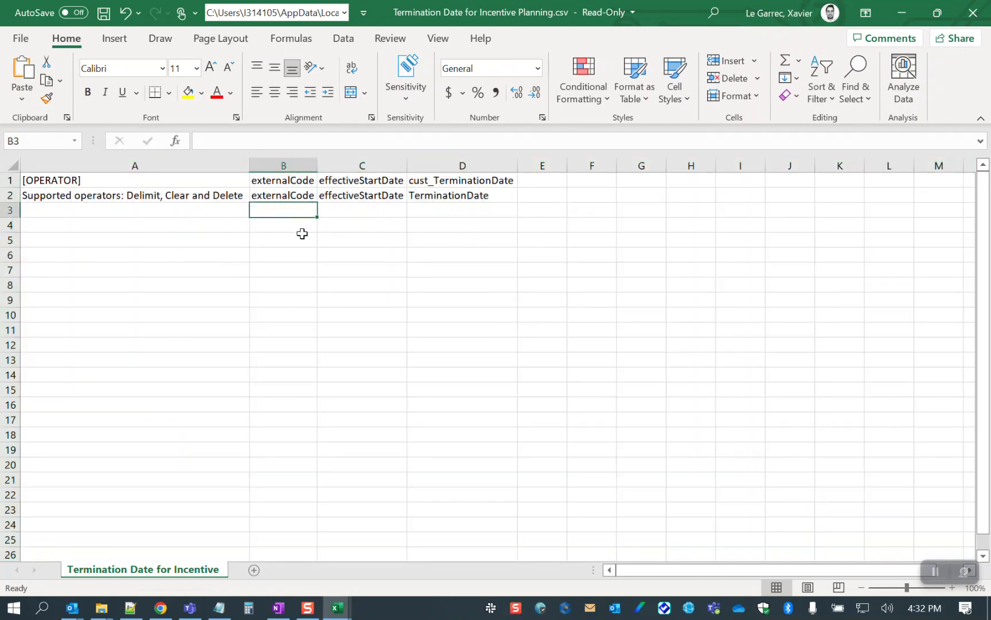
left_click(363, 213)
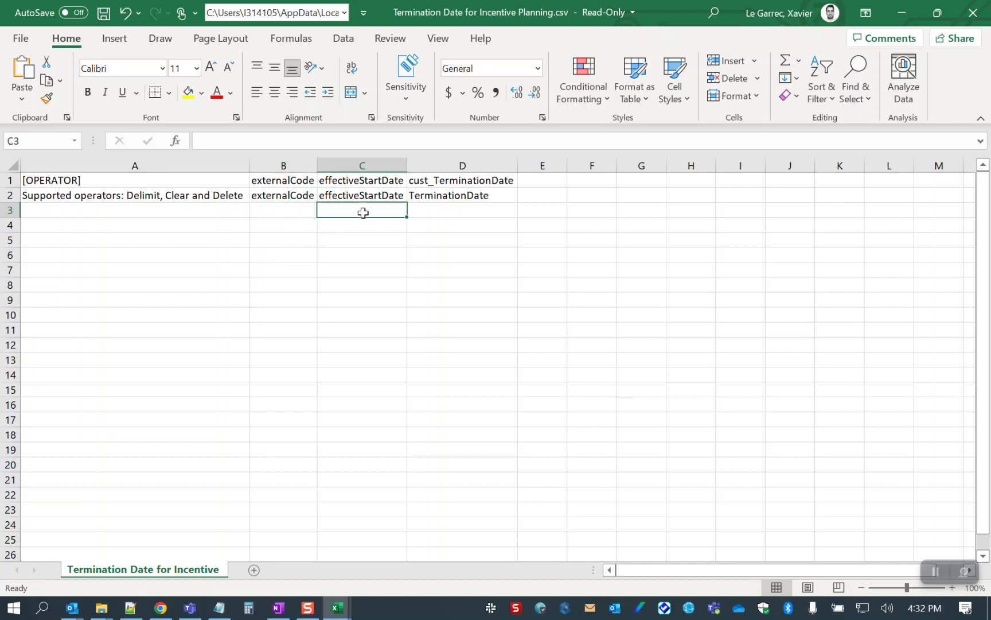
right_click(233, 167)
left_click(274, 319)
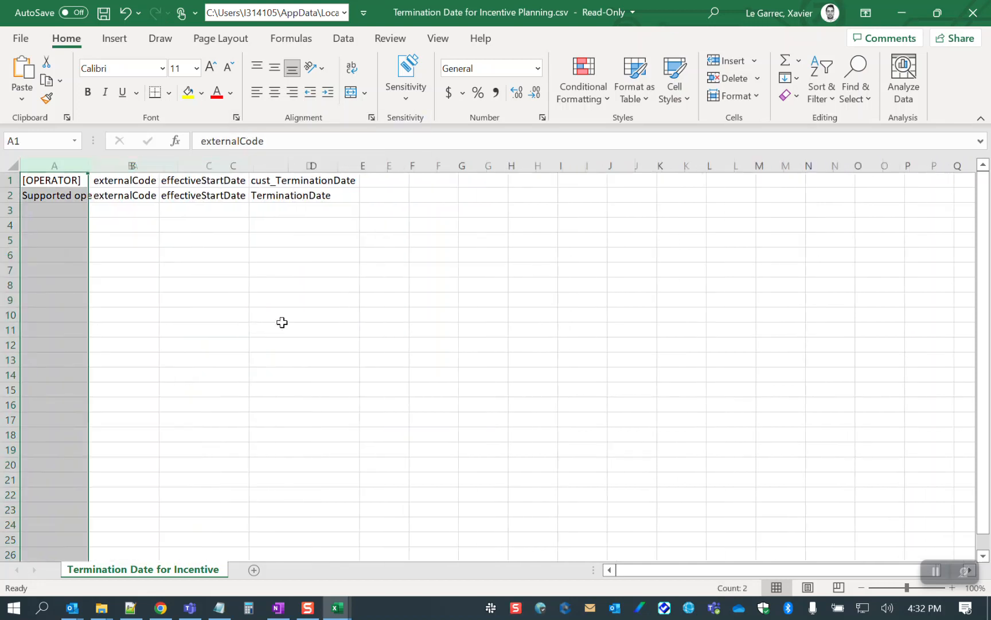
left_click(363, 330)
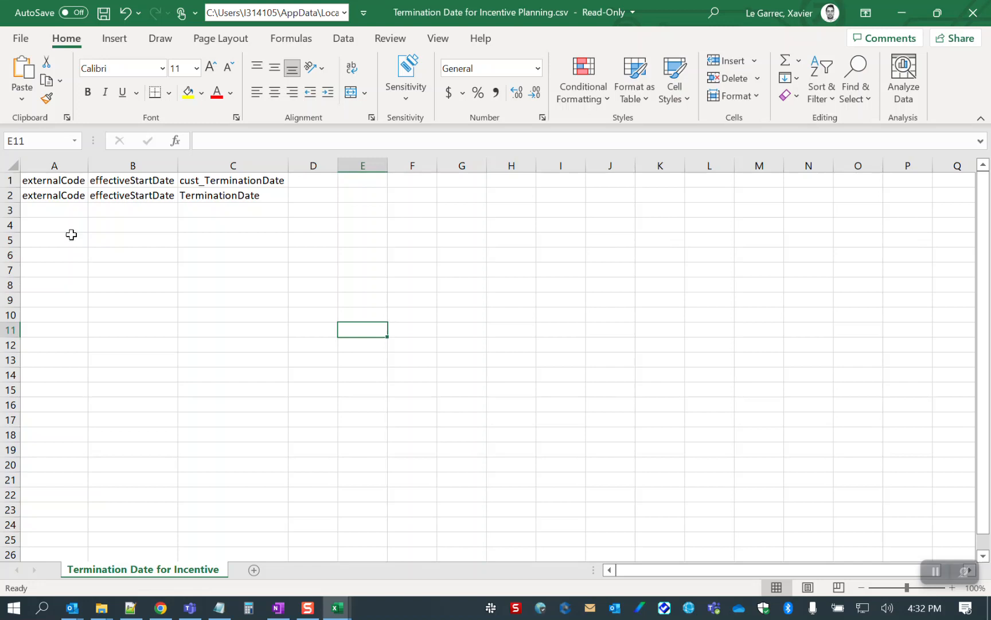
Step: Copy the three employee IDs from report_Termination_2022.csv into the template's externalCode column, starting at A3
left_click(334, 613)
left_click(261, 533)
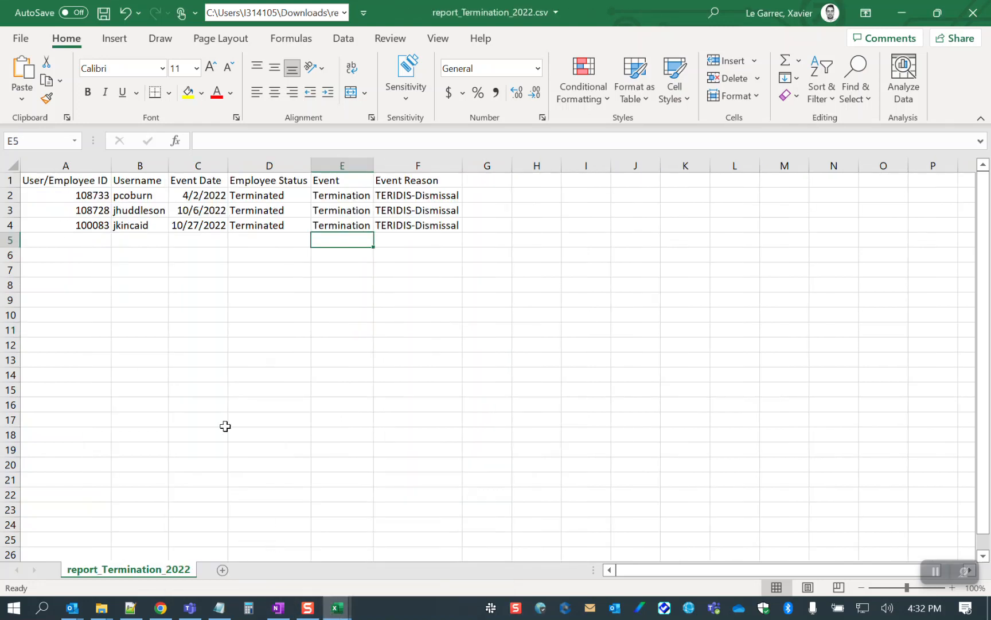
left_click_drag(95, 196, 92, 227)
key("ctrl+c")
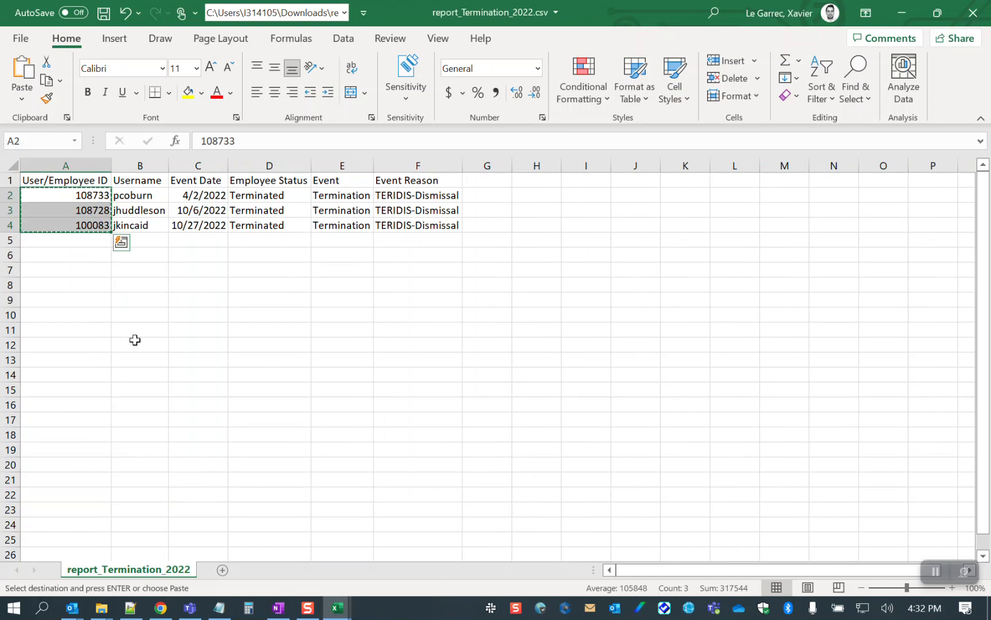
left_click(334, 614)
left_click(391, 551)
left_click(64, 210)
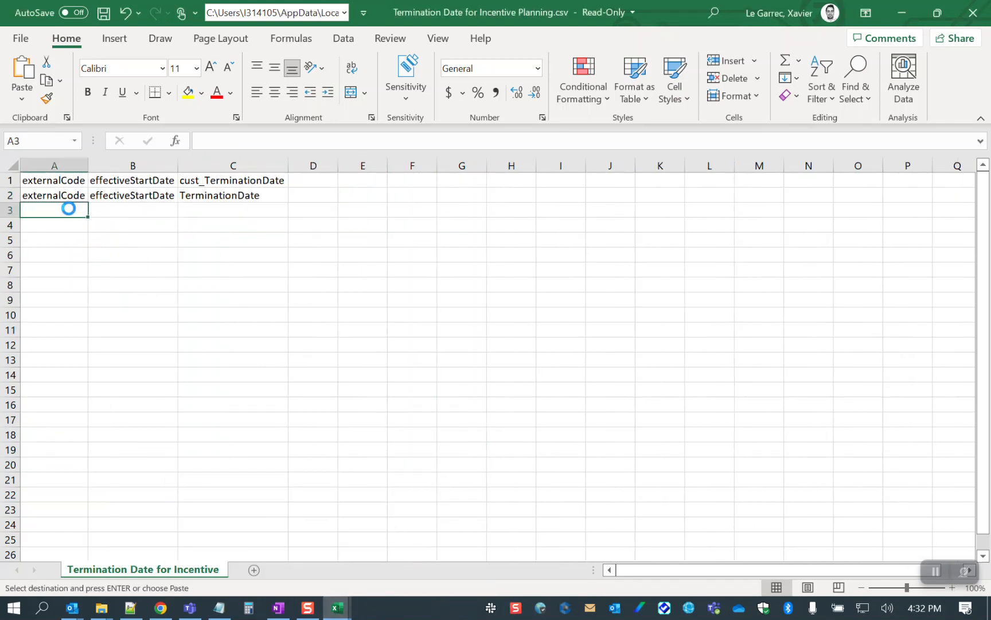
key("ctrl+v")
Step: Copy the three event dates from the termination report into the template's cust_TerminationDate column, starting at C3
left_click(146, 215)
mouse_move(338, 613)
left_click(254, 542)
left_click_drag(202, 196, 206, 218)
key("ctrl+c")
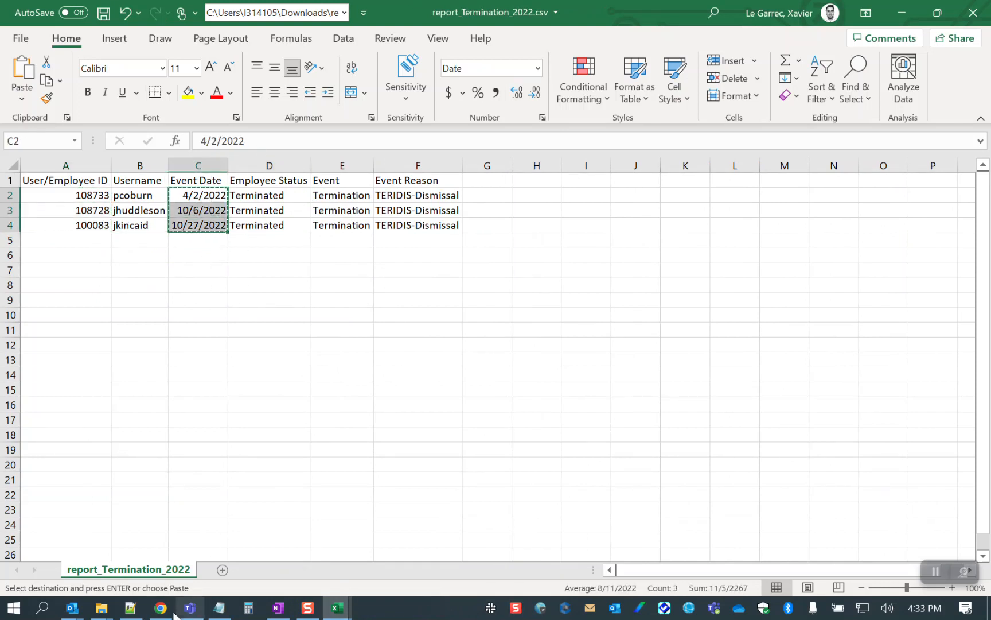
mouse_move(333, 607)
left_click(376, 538)
left_click(242, 208)
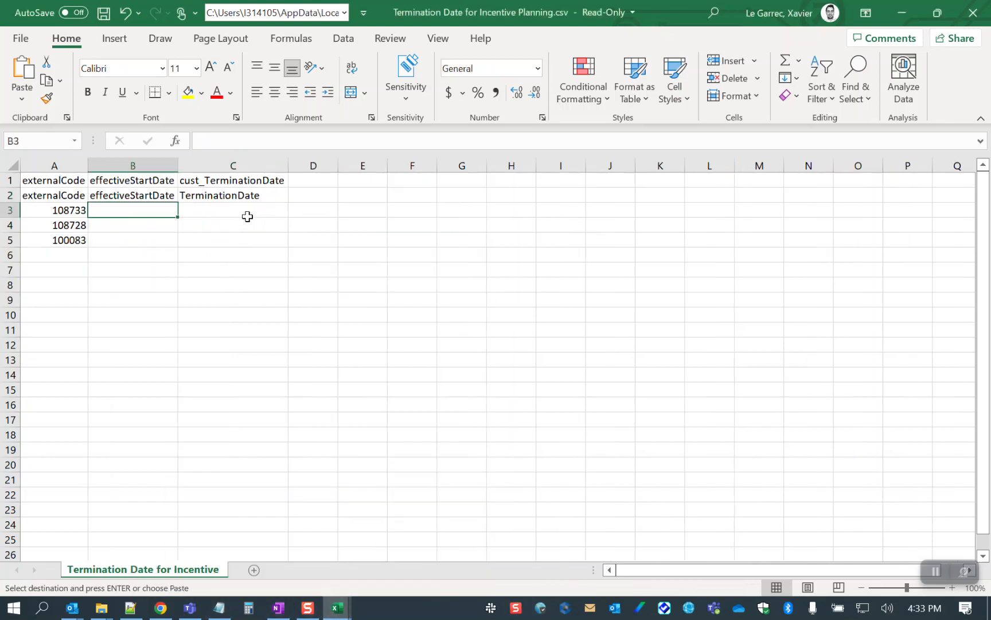
key("ctrl+v")
Step: Enter 1/1/2021 as the effectiveStartDate of the first employee row in B3
left_click(137, 209)
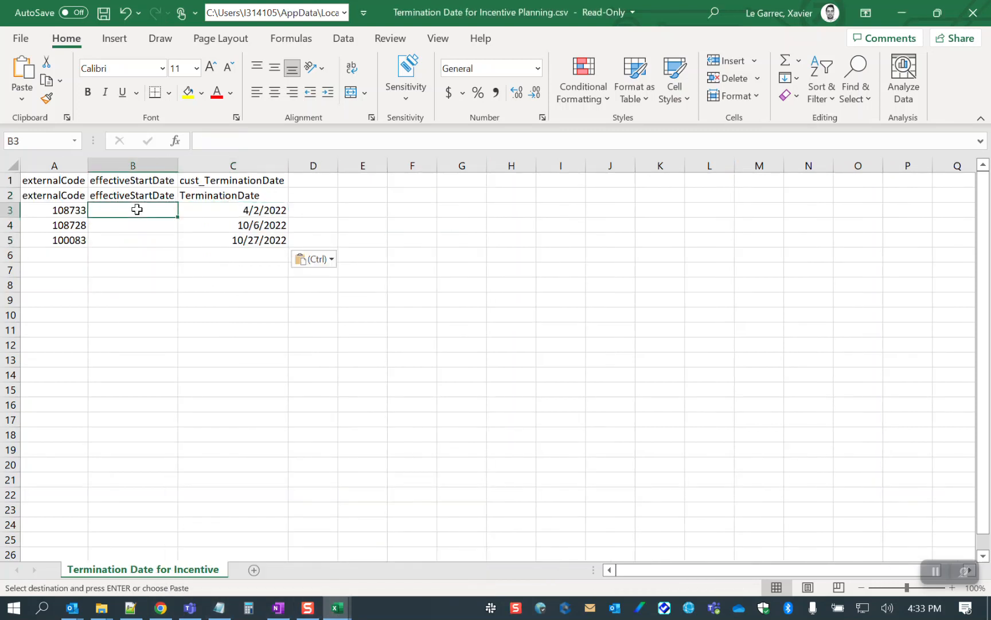
type("20")
key("BackSpace")
key("BackSpace")
key("BackSpace")
type("1/1/2021")
left_click(141, 238)
Step: Copy the effective start date from B3 to the other two employee rows in B4 and B5
left_click(141, 210)
key("ctrl+c")
left_click(138, 224)
key("ctrl+v")
left_click(139, 240)
key("ctrl+v")
key("ctrl")
key("Escape")
left_click(151, 271)
key("Escape")
left_click(150, 255)
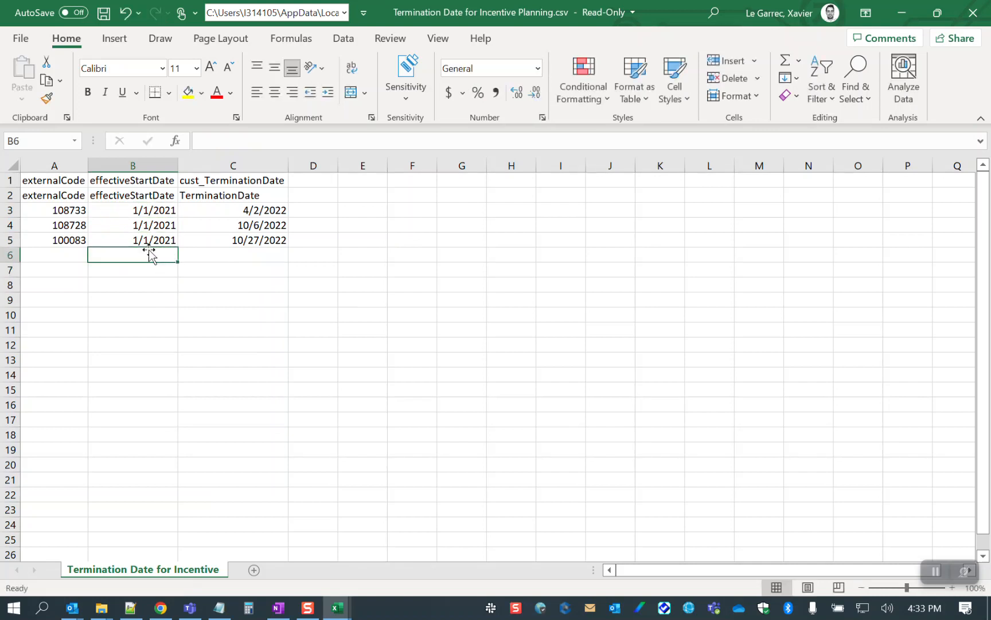
Step: Save the filled template to the Desktop as a comma-delimited CSV named Term_Delta_2022
left_click(148, 225)
left_click(268, 210)
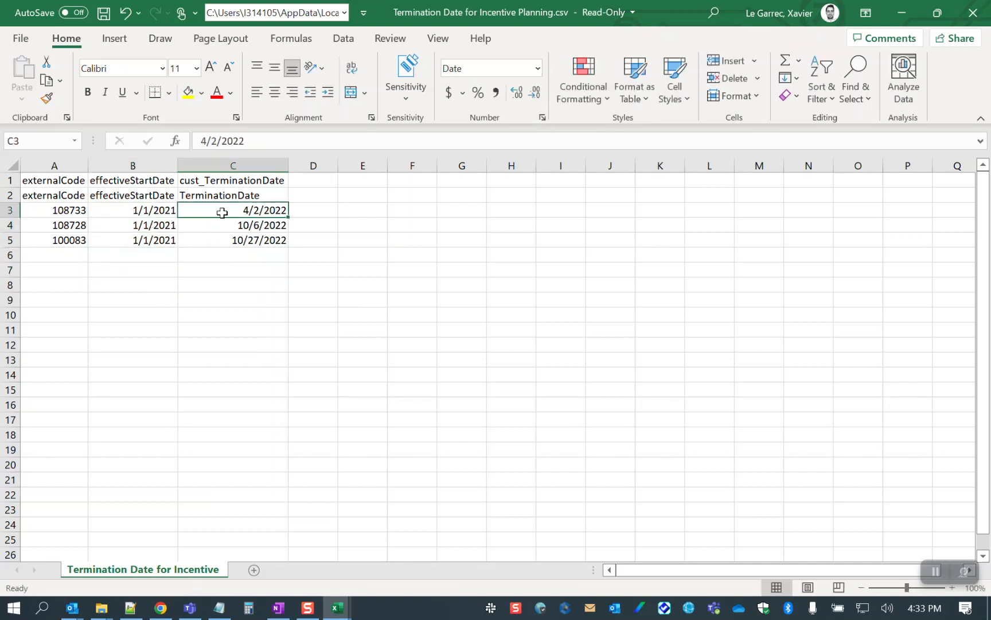
left_click(104, 13)
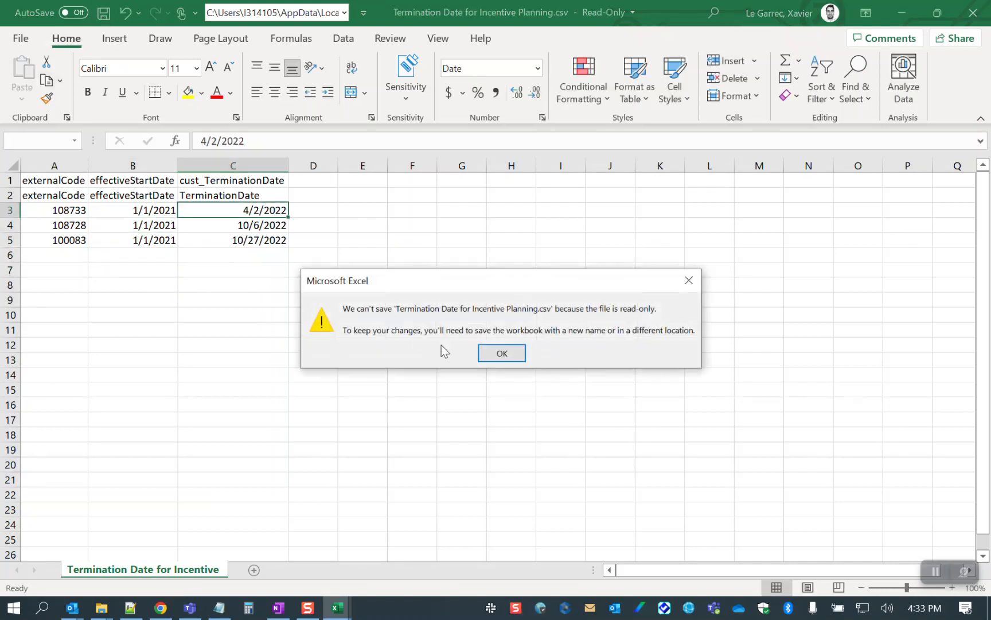
left_click(510, 353)
double_click(183, 289)
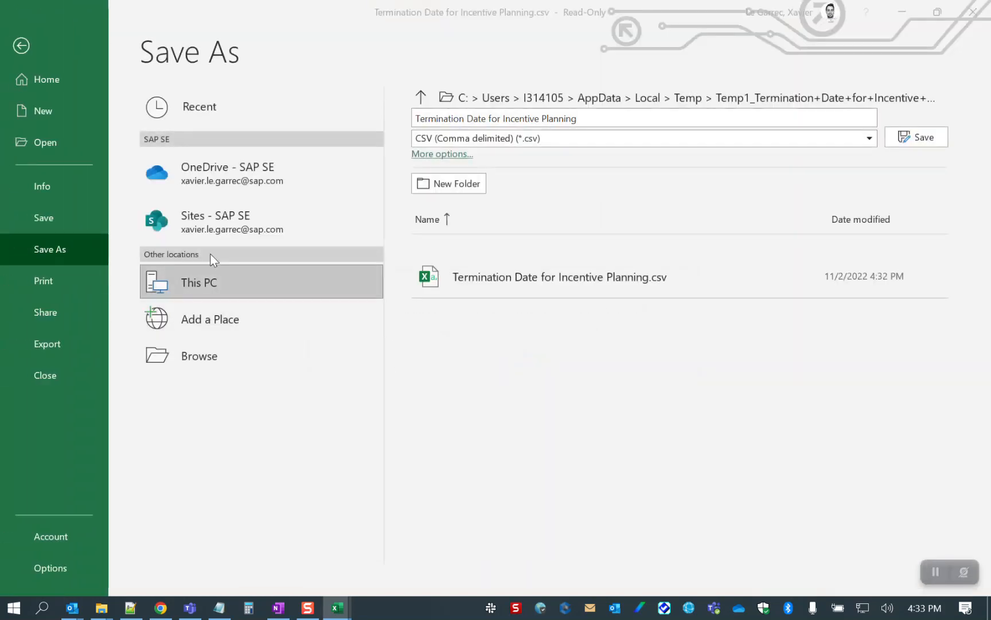
scroll(152, 99, "up", 10)
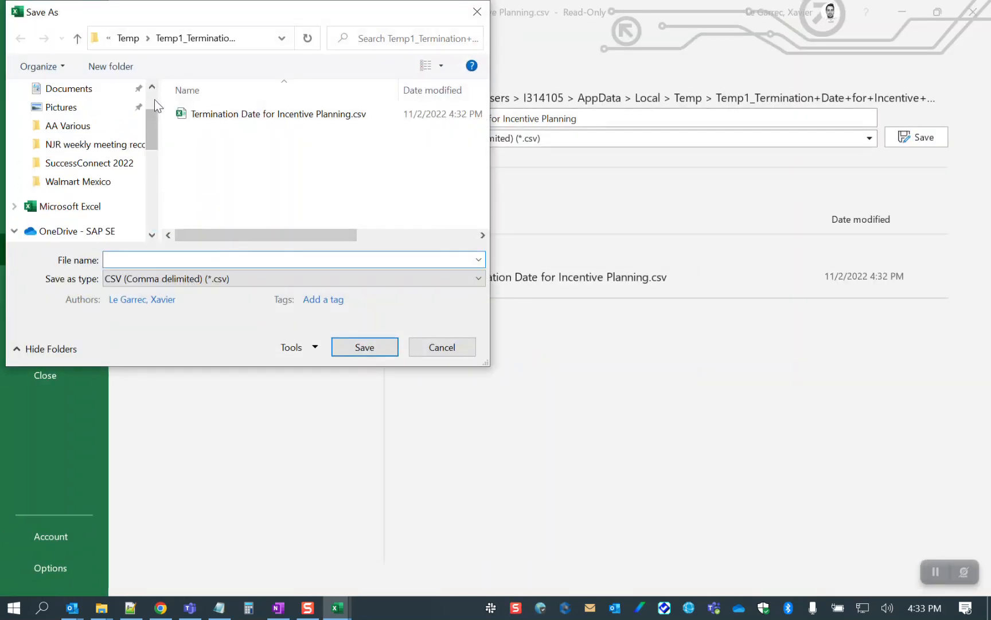
left_click(93, 121)
left_click(139, 259)
type("T")
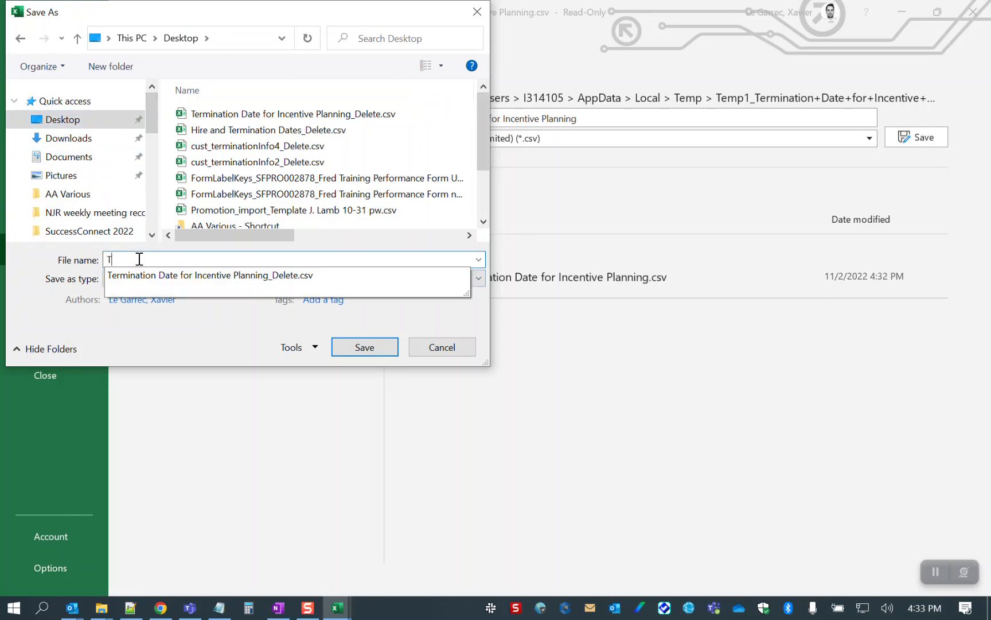
type("erm_Delta_202")
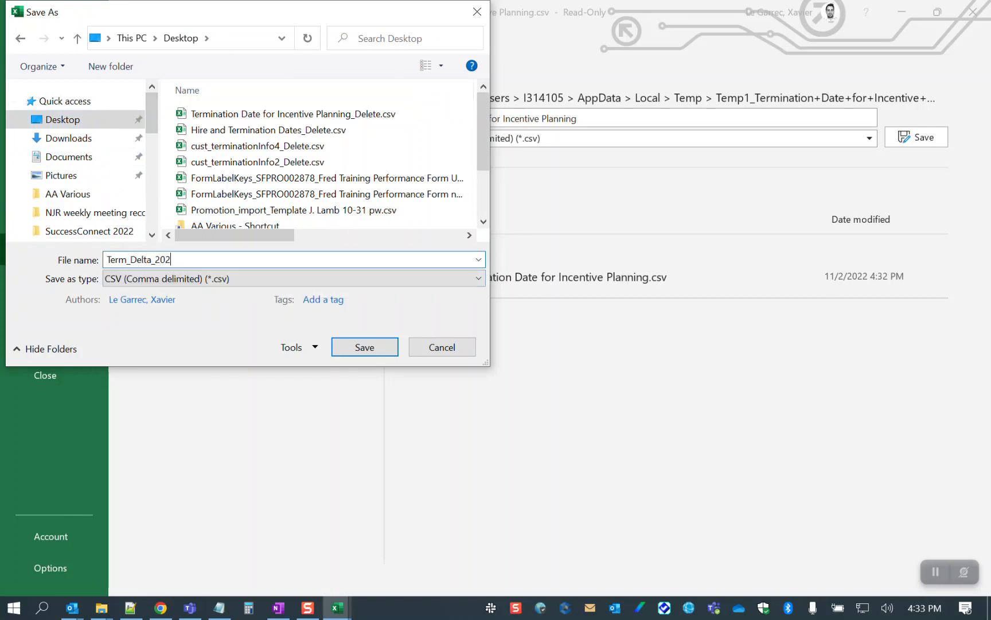
type("2")
key("Return")
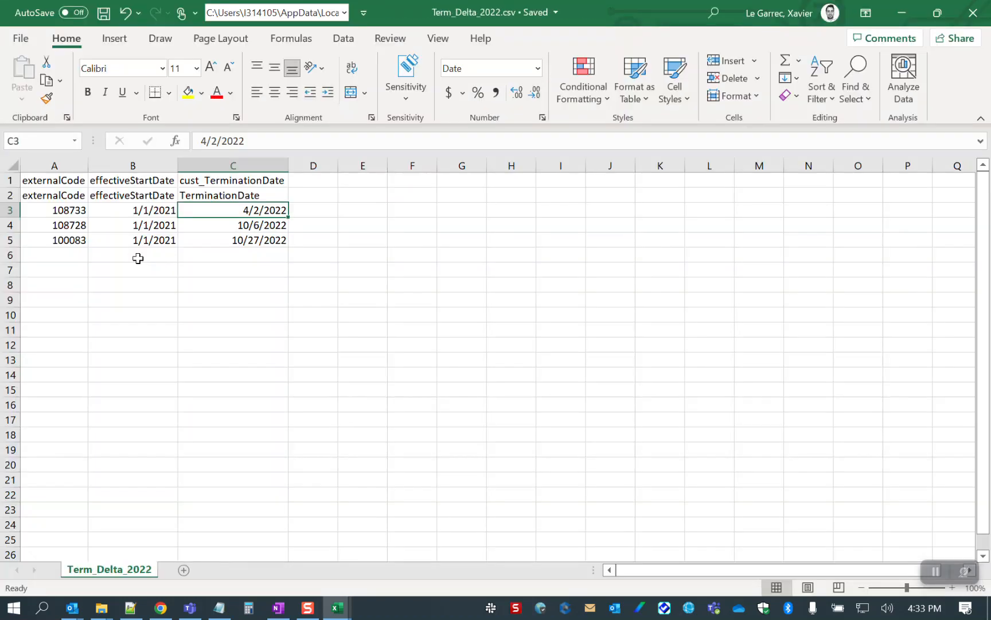
Step: In SuccessFactors, set the action to Import Data and choose Termination Date for Incentive Planning as the generic object
left_click(161, 607)
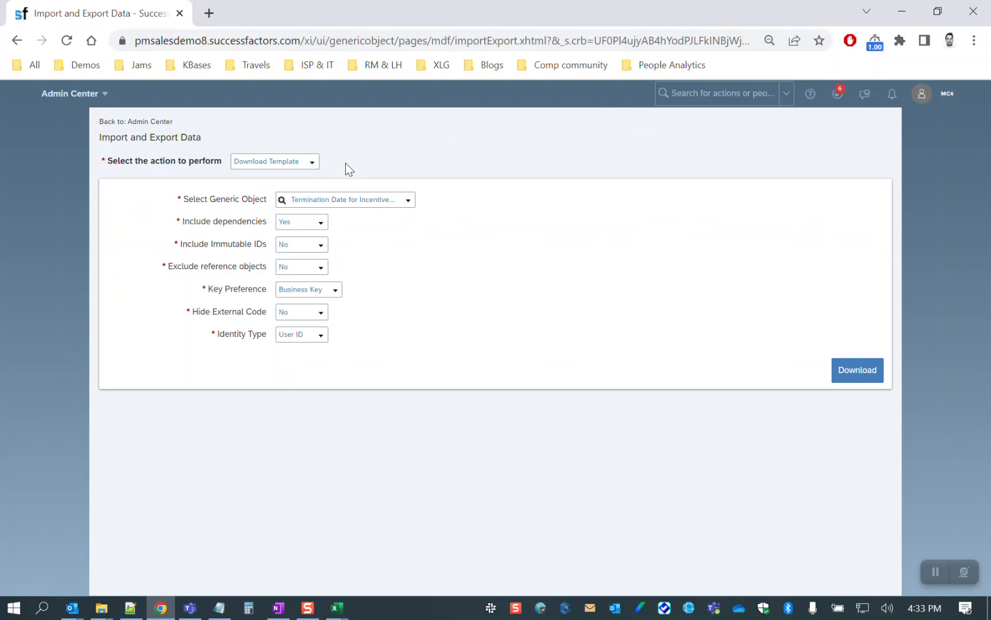
left_click(311, 162)
left_click(273, 186)
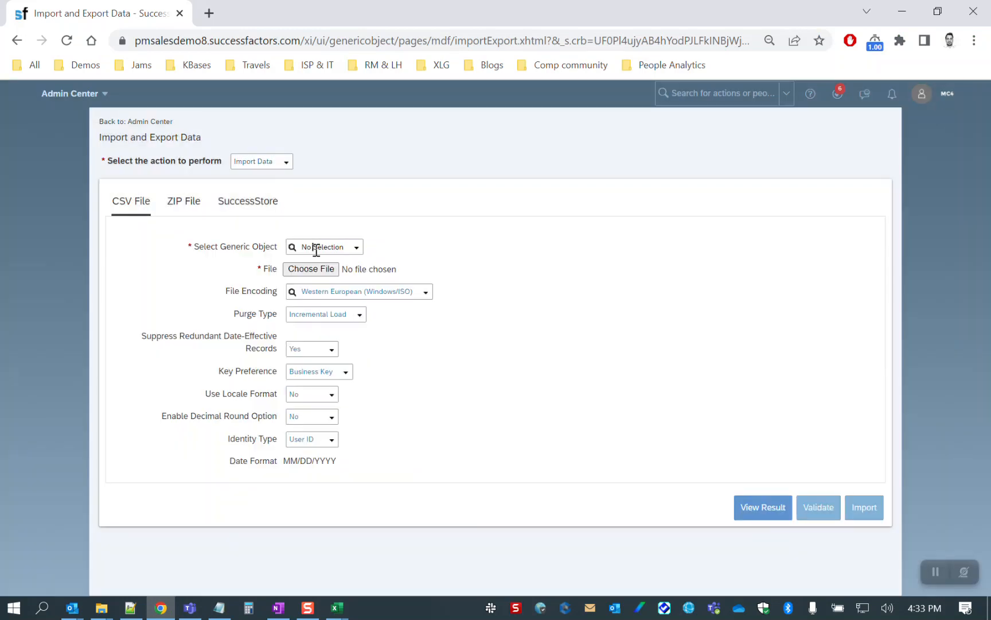
left_click(312, 248)
type("Termination")
left_click(321, 264)
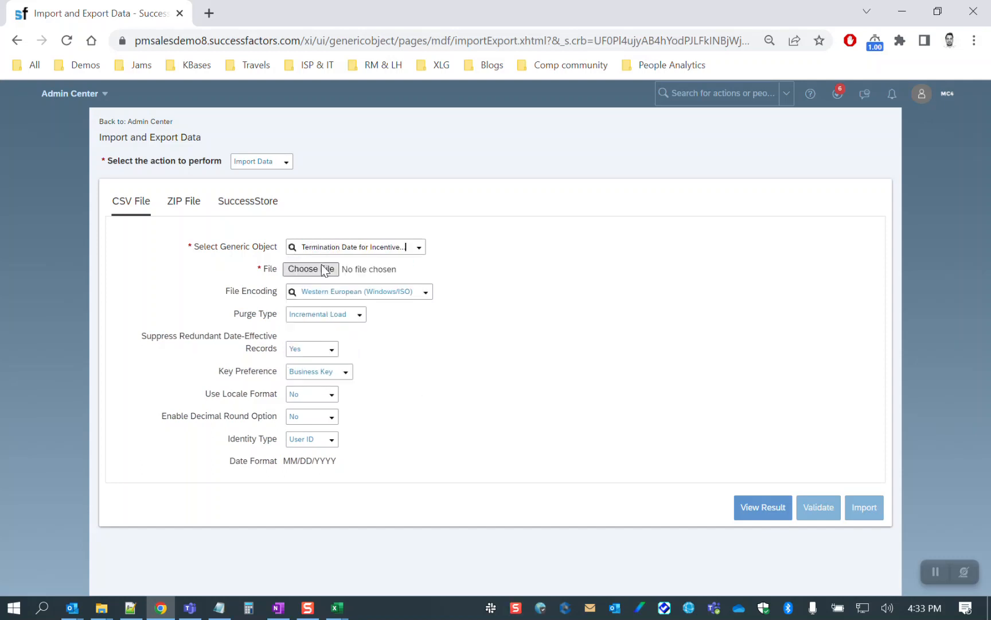
Step: Choose Term_Delta_2022.csv as the source file and import it as an incremental load
left_click(326, 273)
double_click(316, 199)
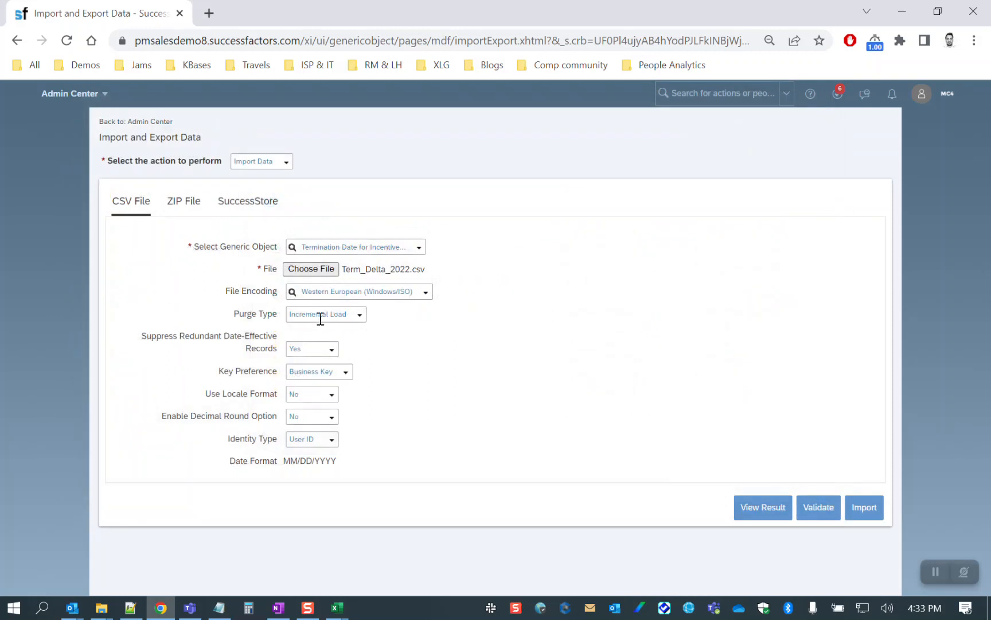
left_click(864, 508)
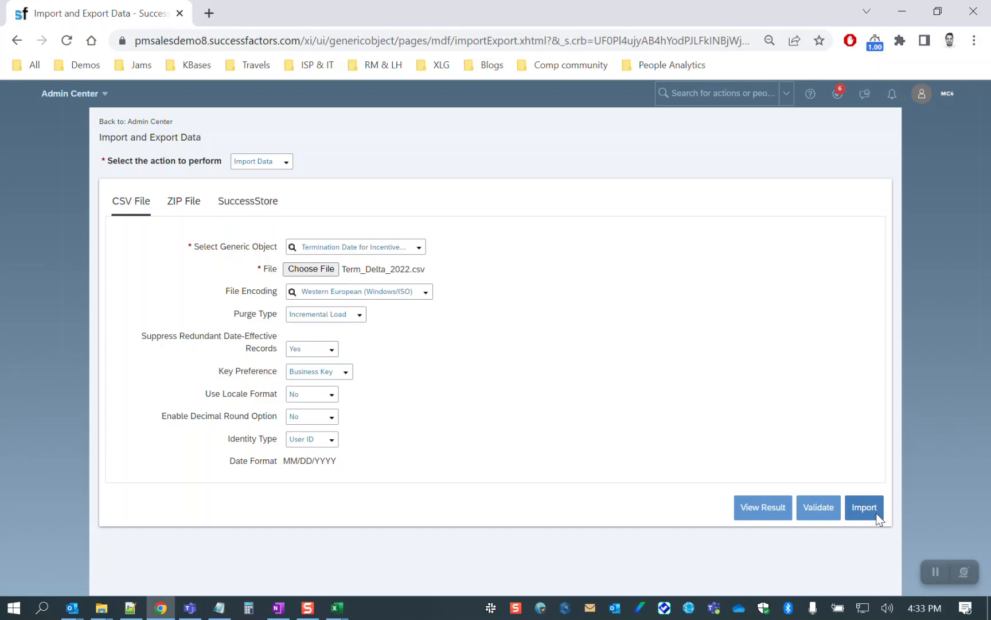
Step: Open Manage Data and set the searched object type to Termination Date for Incentive Planning
left_click(723, 92)
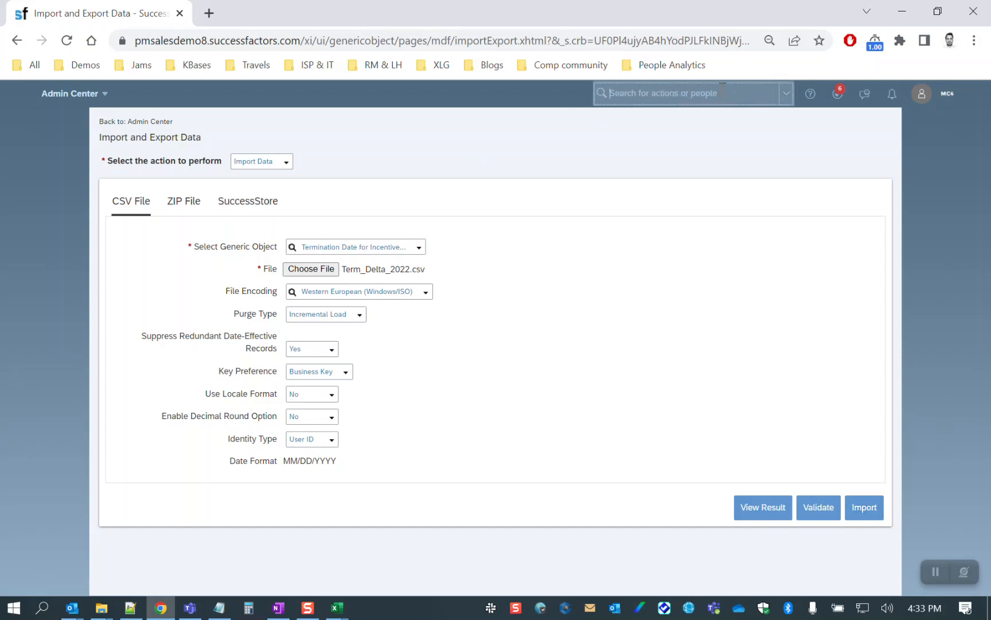
type("manage data")
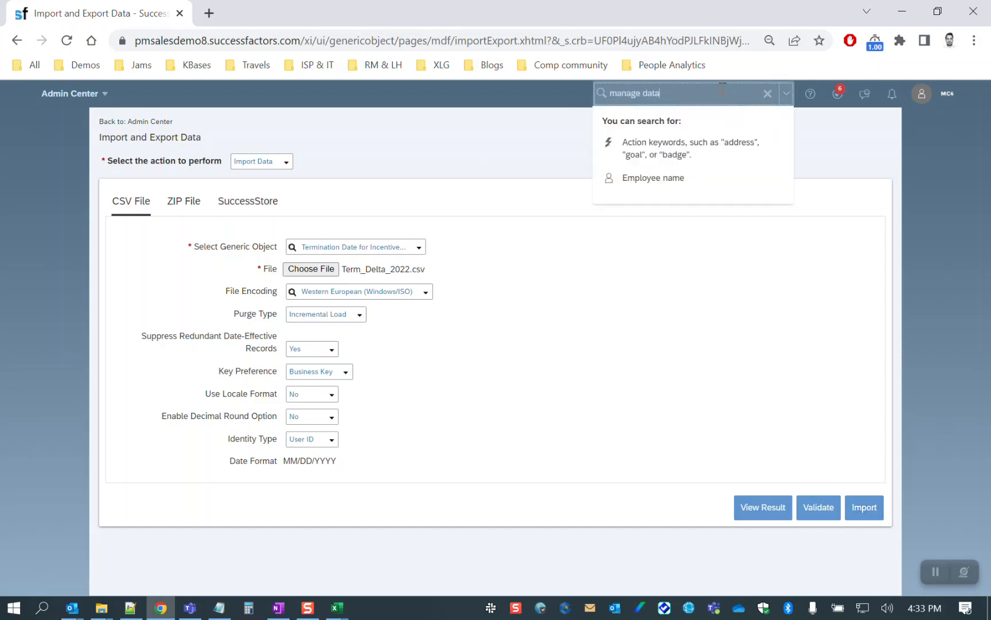
left_click(667, 120)
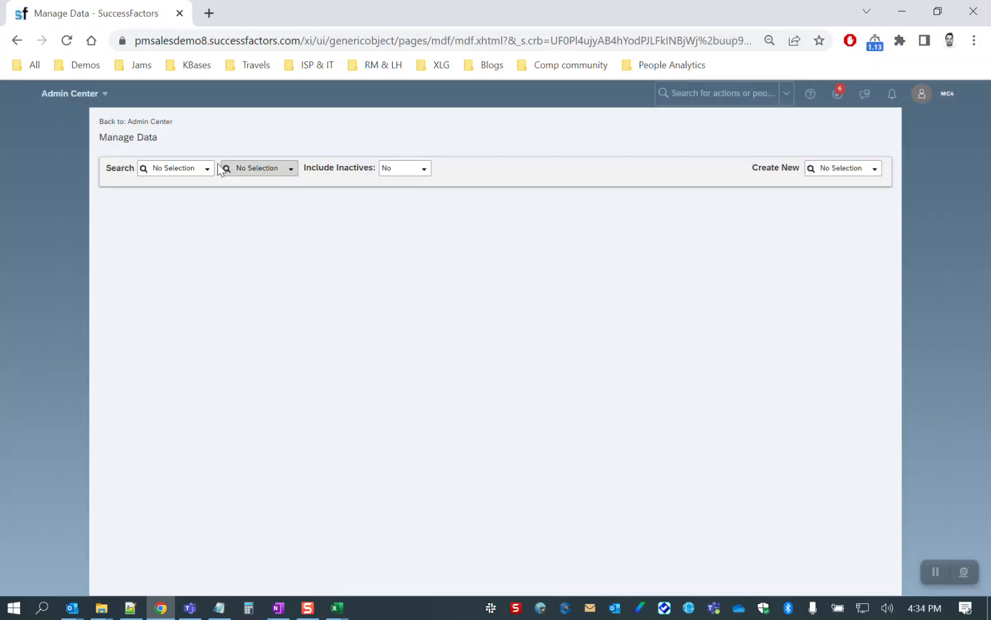
left_click(207, 168)
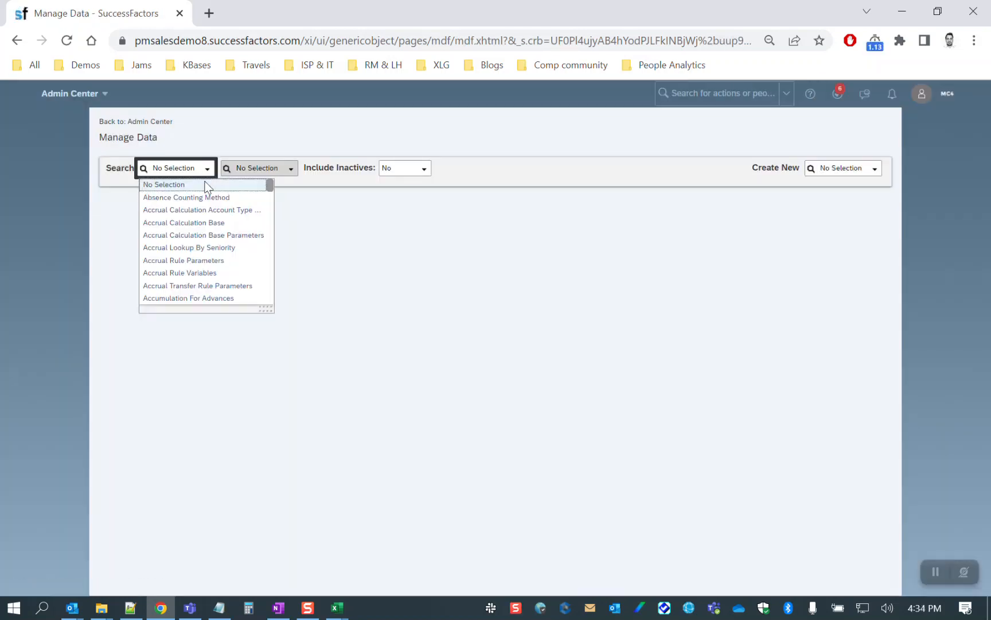
type("Termination")
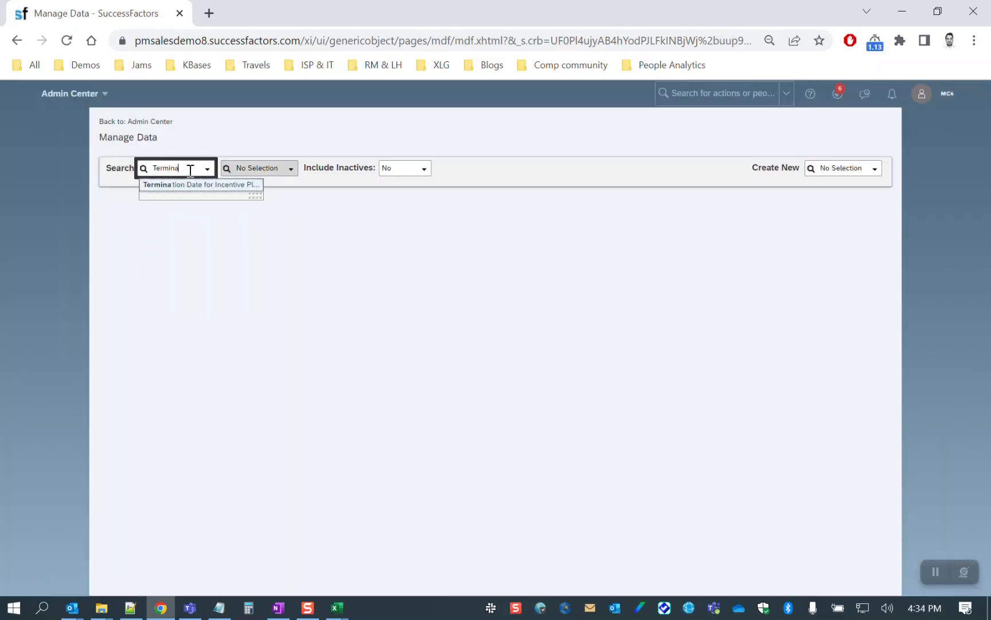
left_click(192, 184)
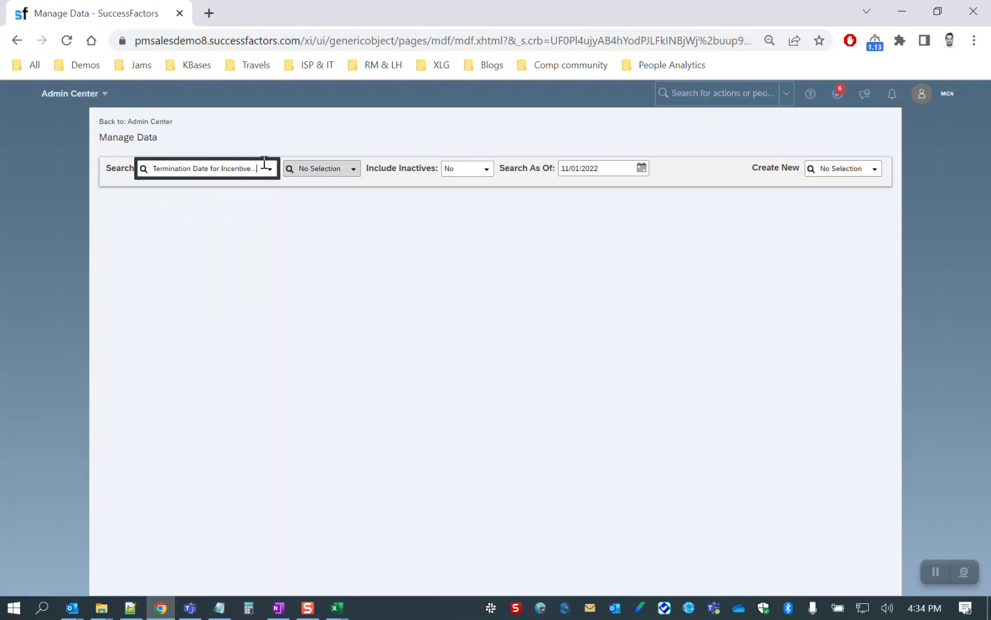
Step: Try to find the termination record by searching for the employee's first name
left_click(333, 167)
left_click(220, 608)
left_click(3, 51)
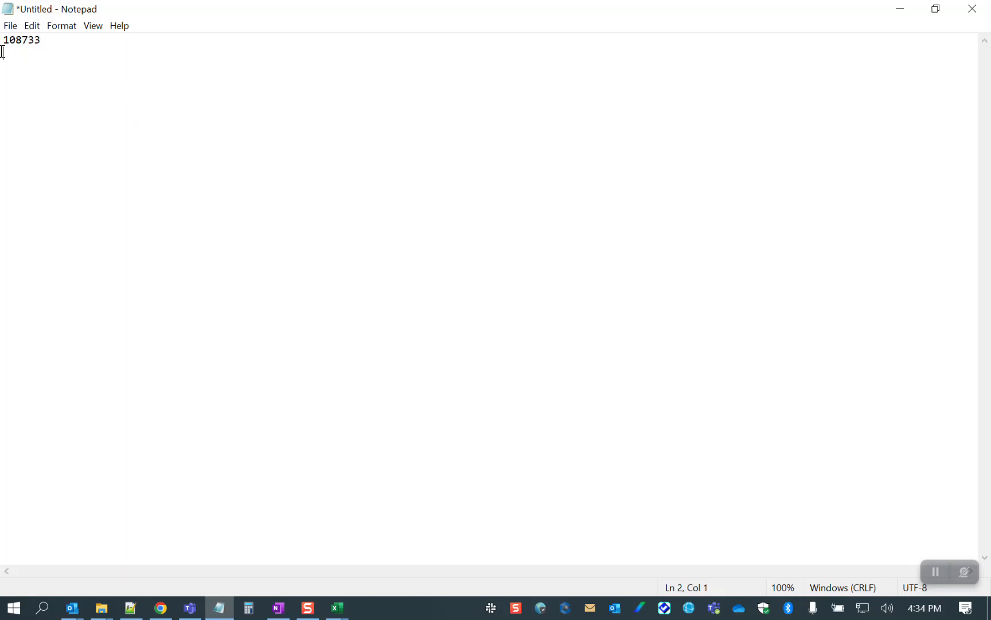
left_click(900, 9)
type("Patrick")
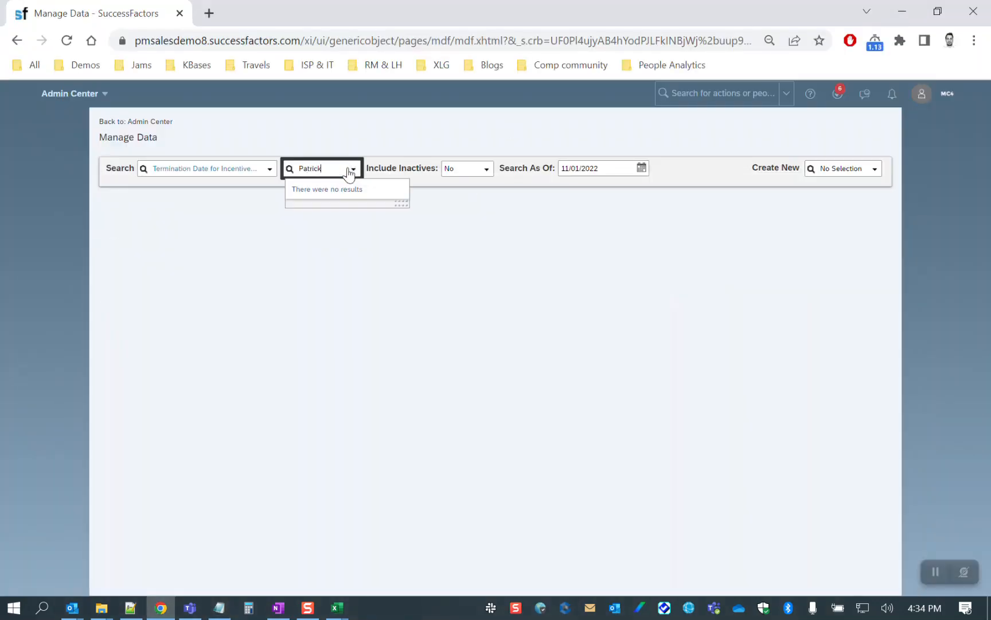
key("BackSpace")
key("BackSpace")
key("BackSpace")
double_click(325, 168)
key("BackSpace")
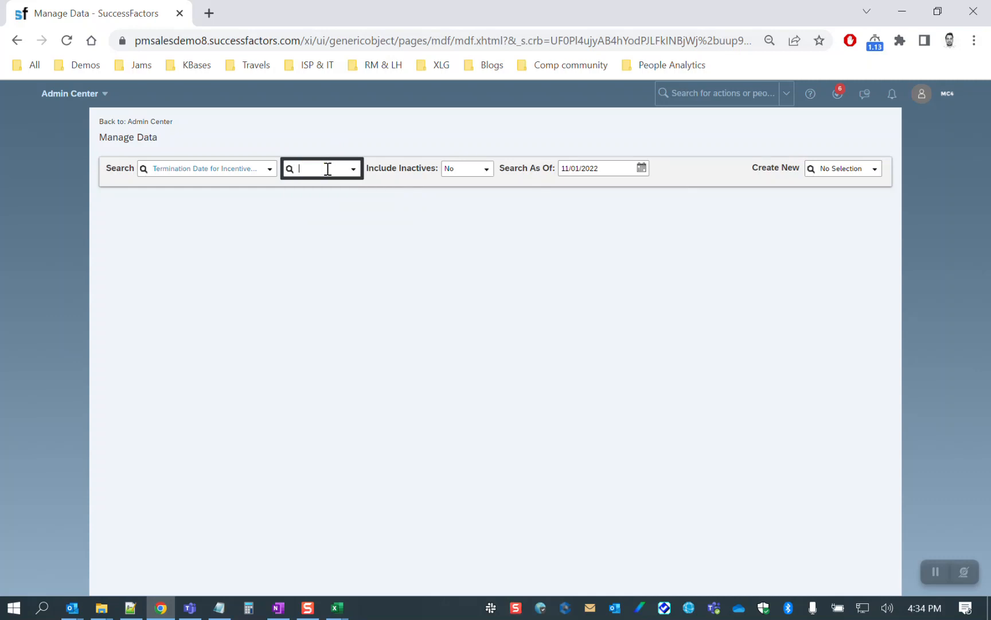
Step: Copy the employee ID from the Notepad note and use it to open that employee's termination record in Manage Data
left_click(229, 607)
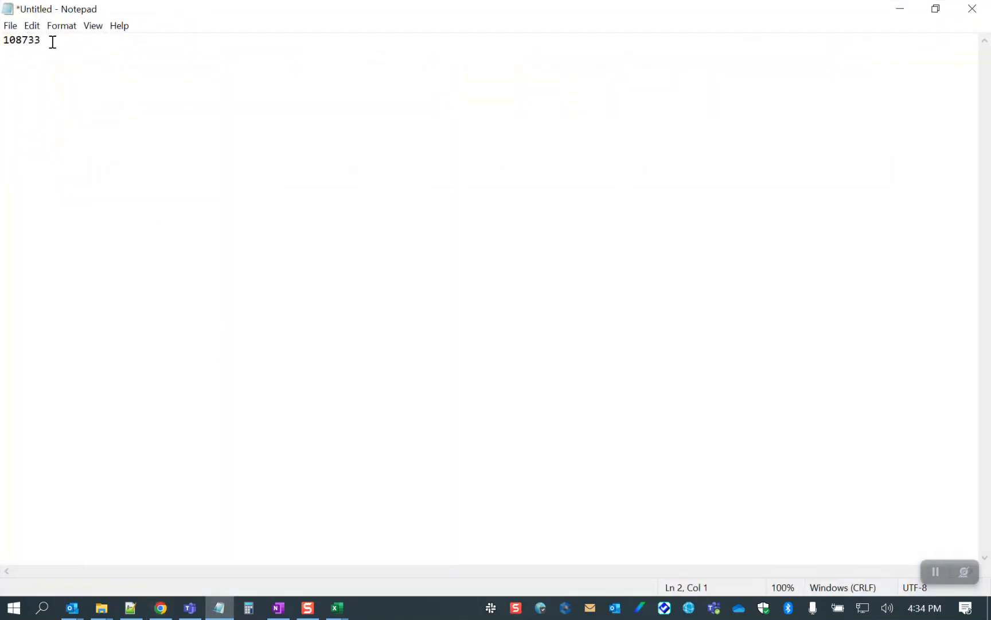
left_click_drag(52, 40, 2, 40)
key("ctrl+c")
left_click(896, 8)
key("ctrl+v")
left_click(352, 191)
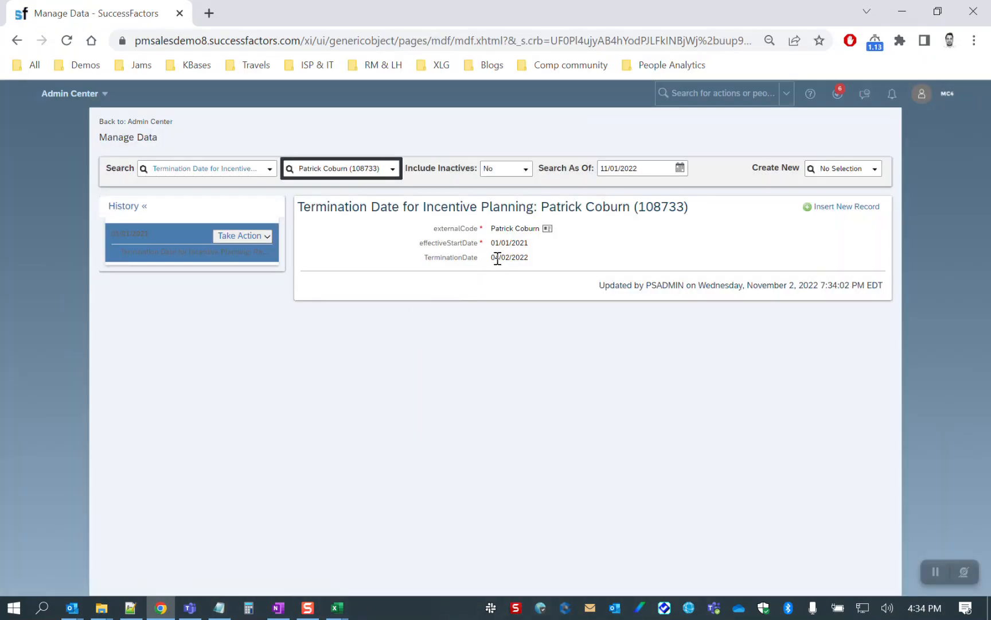
Step: Check the TerminationDate and effectiveStartDate values on the employee's imported record
left_click_drag(491, 258, 525, 259)
left_click(537, 264)
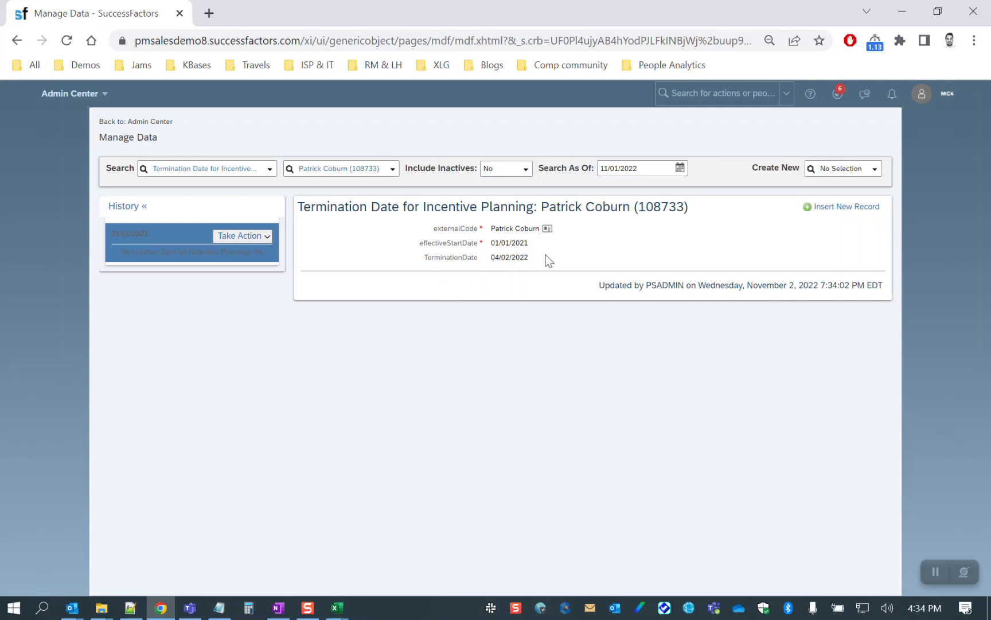
left_click_drag(544, 259, 518, 259)
left_click(495, 259)
left_click(536, 258)
left_click_drag(530, 260, 491, 268)
left_click_drag(426, 258, 548, 259)
triple_click(513, 242)
left_click(631, 221)
Step: Go to Compensation Home and open the Employee Central settings of the 2022 Incentive Planning - REHIRE plan
left_click(699, 93)
type("comp home")
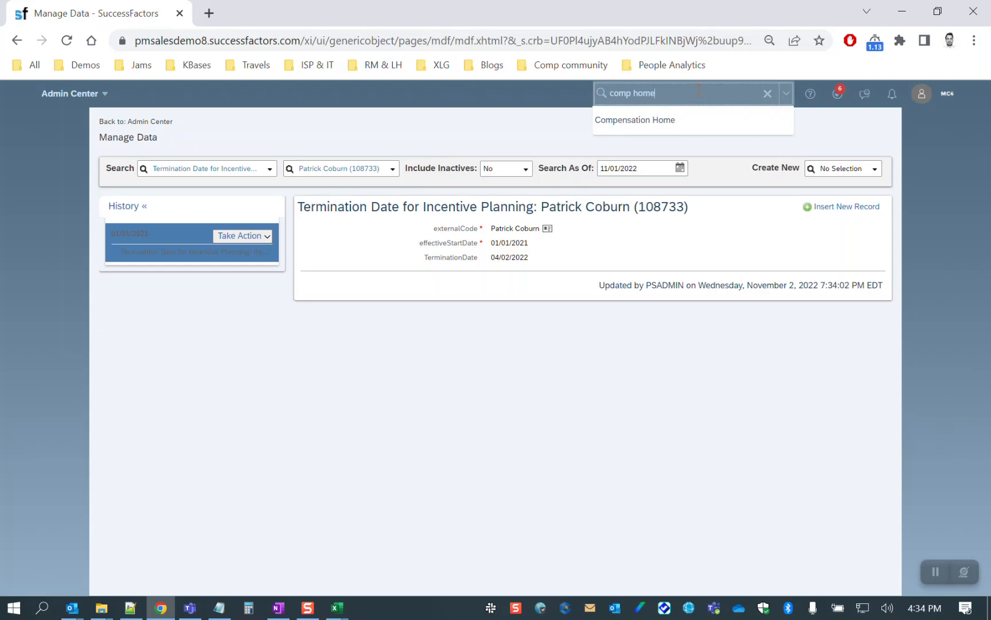
left_click(687, 122)
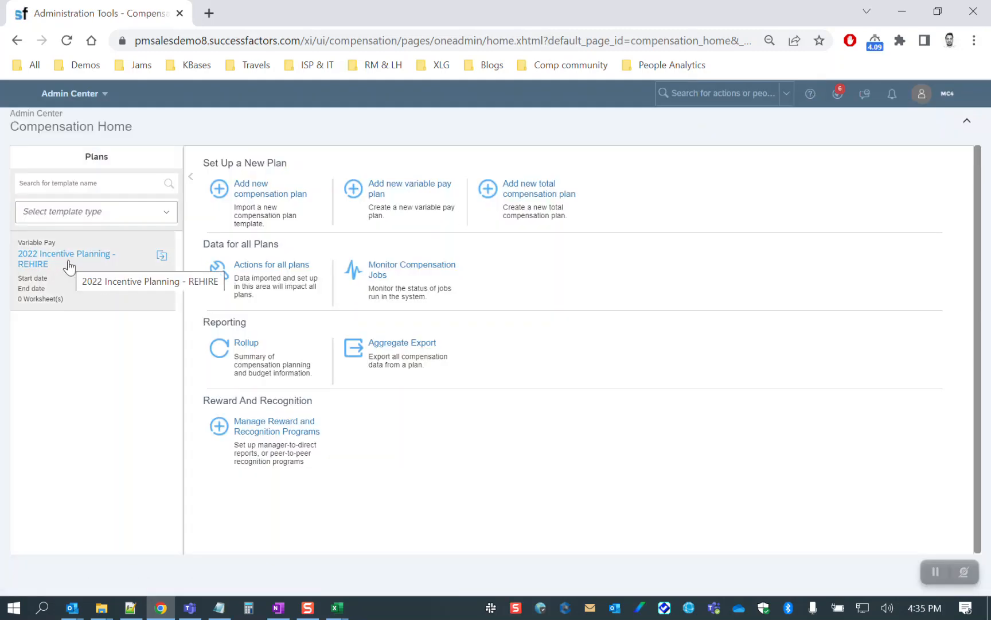
left_click(68, 261)
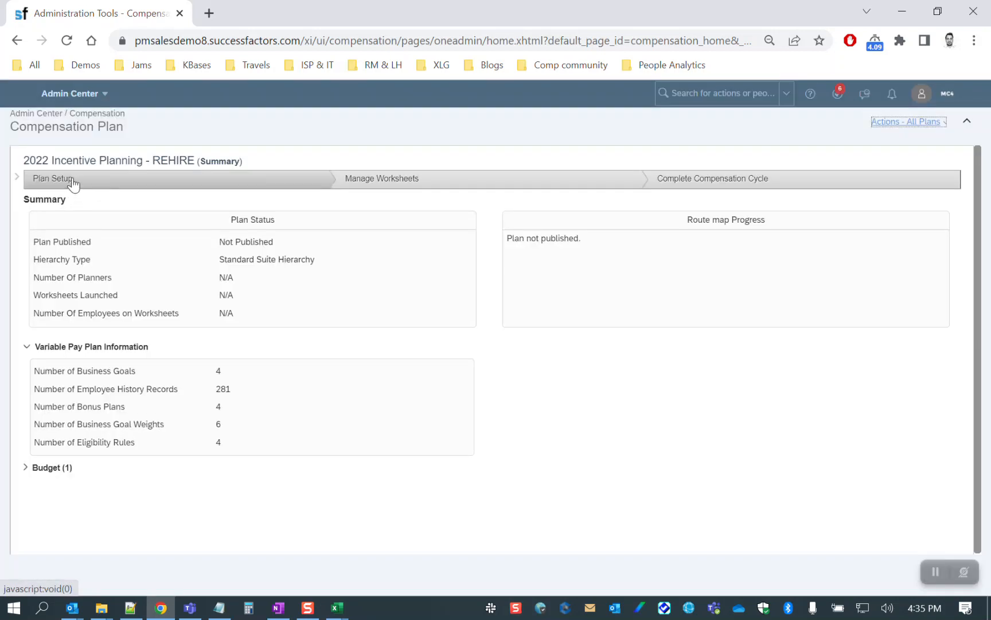
left_click(73, 179)
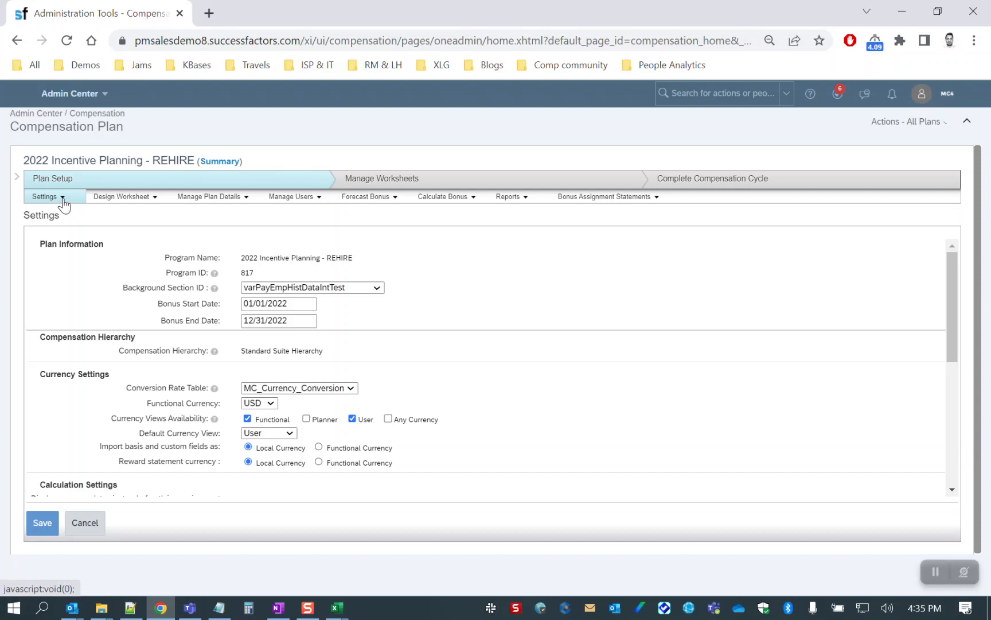
left_click(62, 199)
left_click(66, 251)
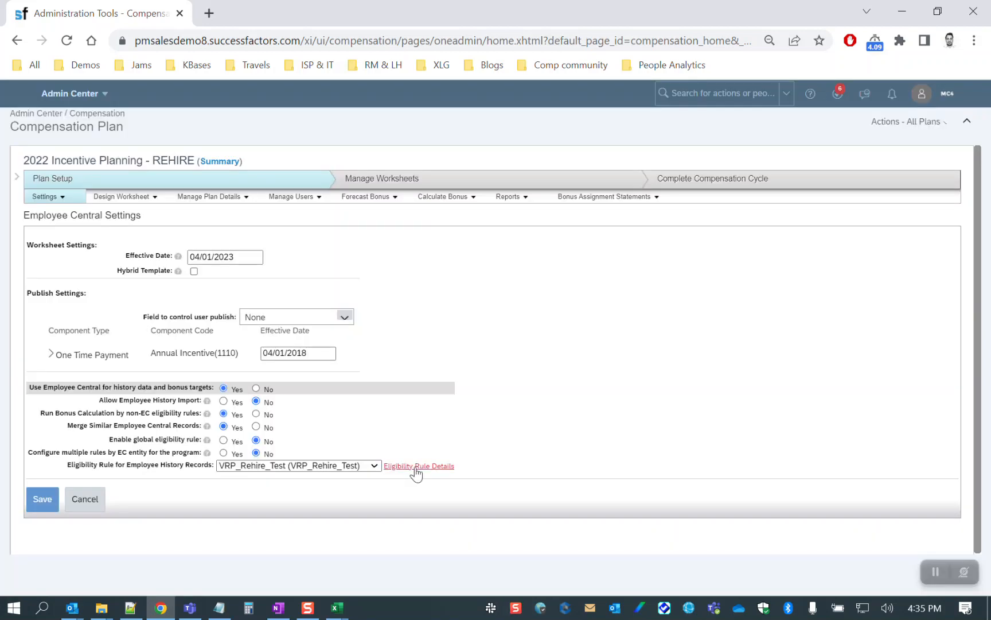
Step: Open the details of the VRP_Rehire_Test eligibility rule for employee history records and make the rule editable
left_click(415, 467)
double_click(323, 12)
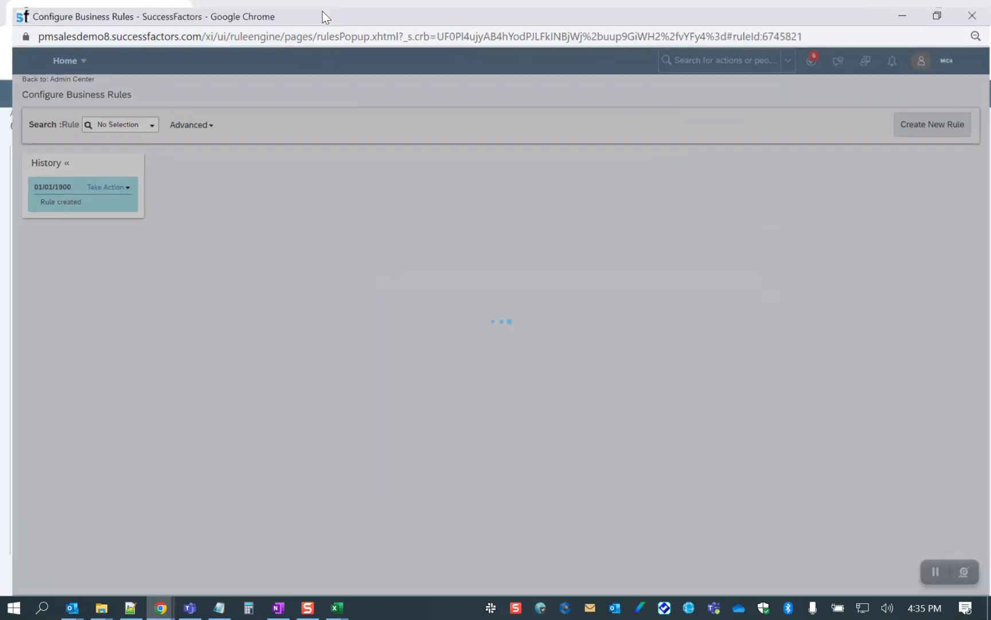
left_click(96, 181)
left_click(106, 192)
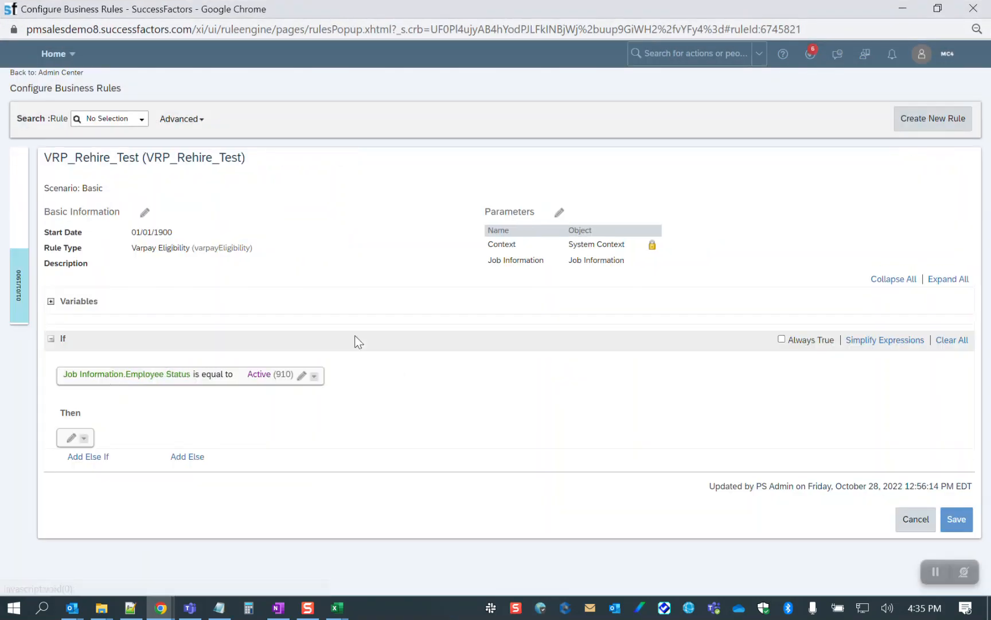
Step: Add a parent group with a blank second expression to the Employee Status condition and set the group's operator to And
left_click(315, 376)
mouse_move(324, 407)
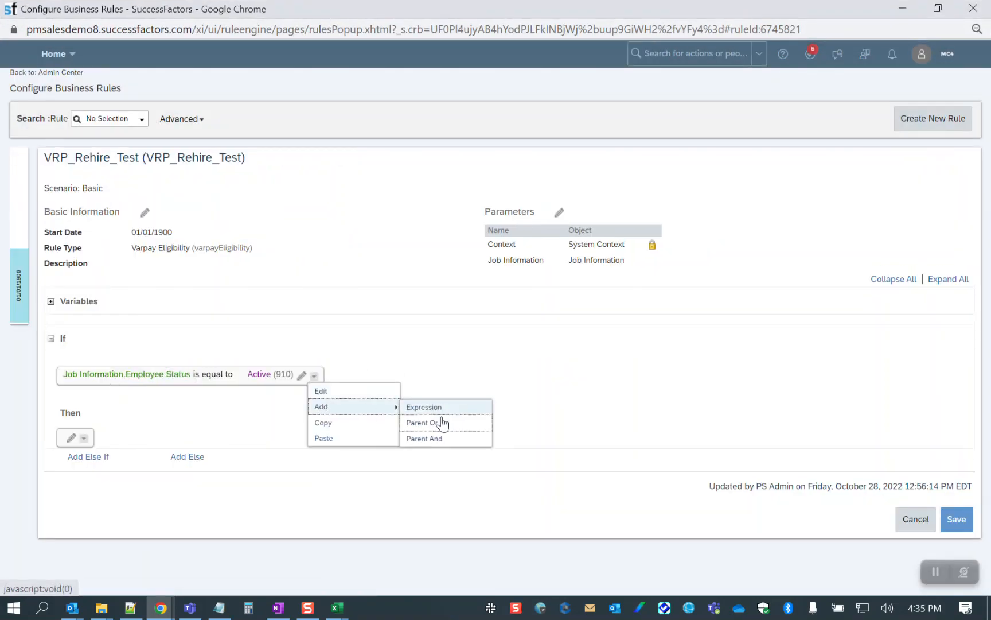
left_click(442, 420)
left_click(76, 380)
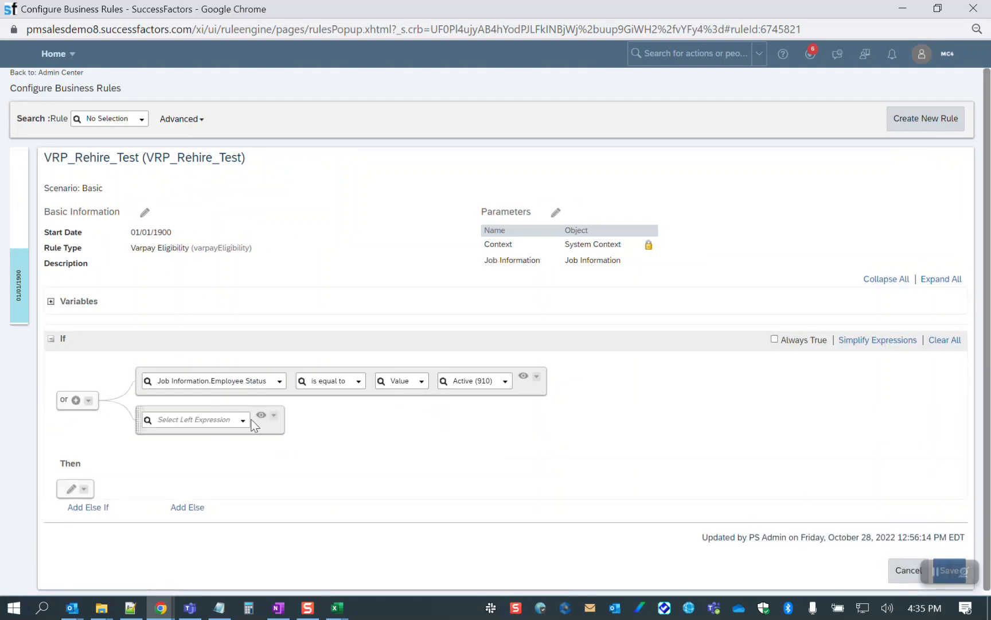
left_click(89, 400)
left_click(122, 460)
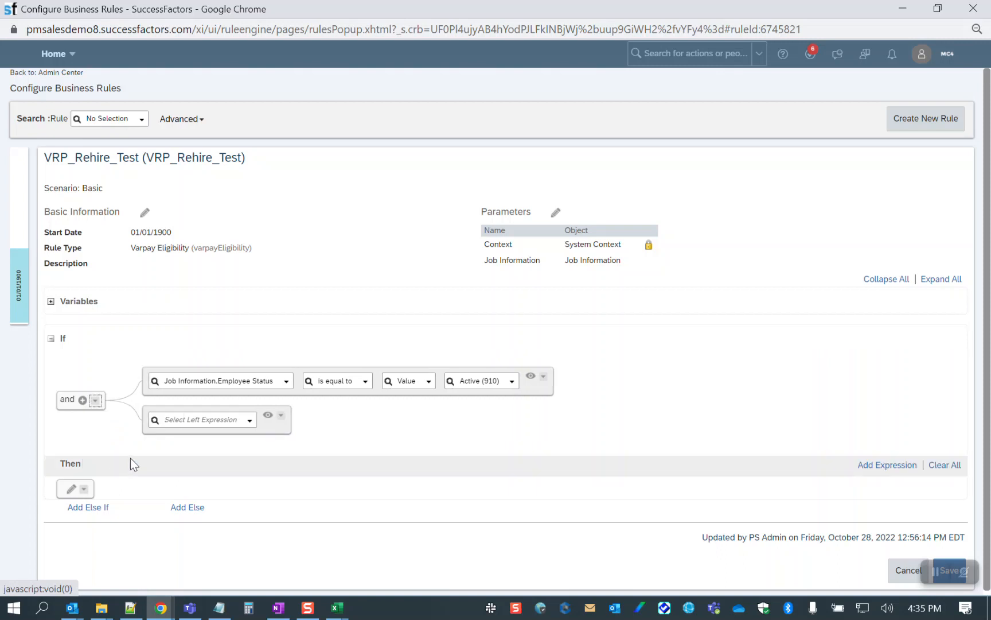
Step: Nest the blank second expression of the And group under its own parent Or group
left_click(281, 415)
mouse_move(306, 454)
left_click(384, 462)
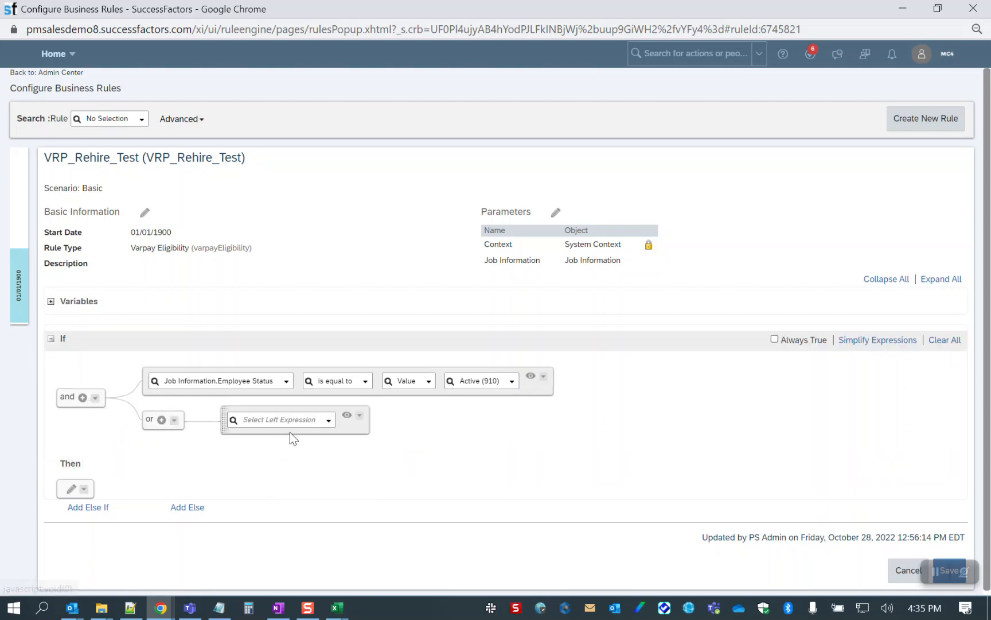
Step: Set the left expression in the Or group to TerminationDate from cust_Termination_Date_for_Incentive_Planning in the Job Information's Employment Details
left_click(328, 427)
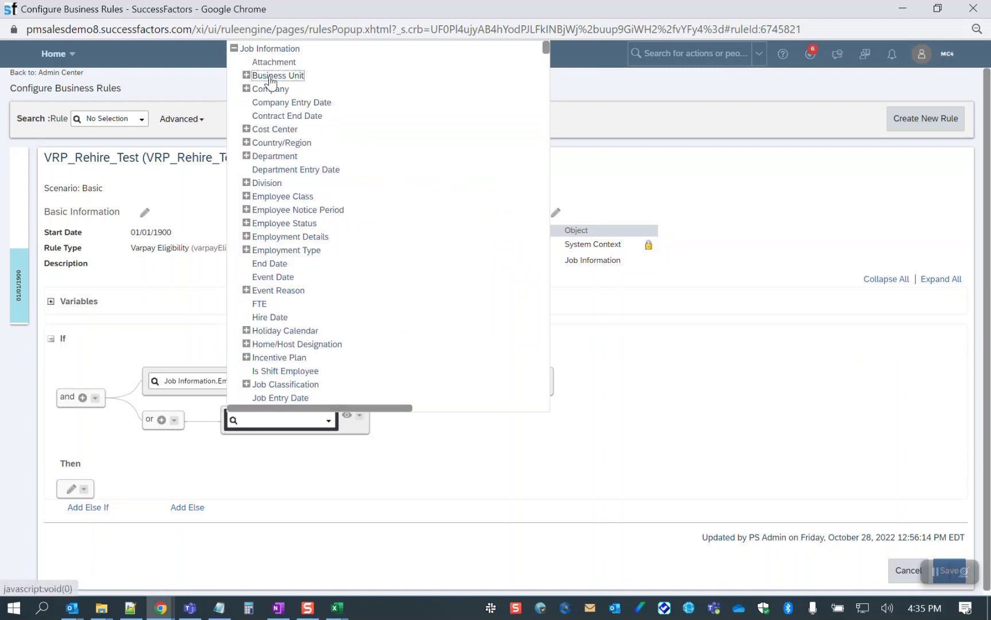
left_click(289, 236)
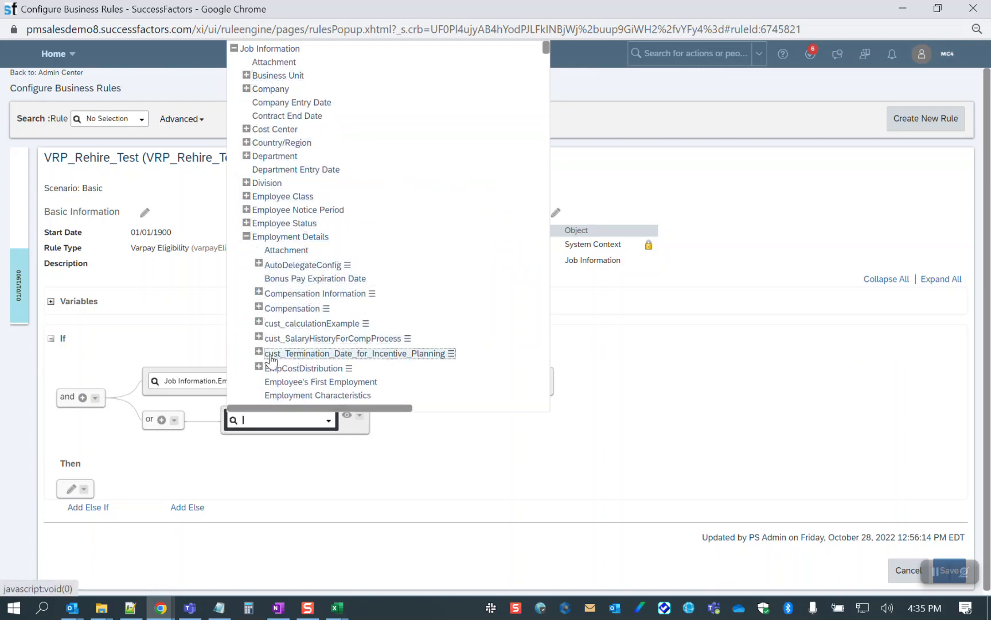
left_click(257, 352)
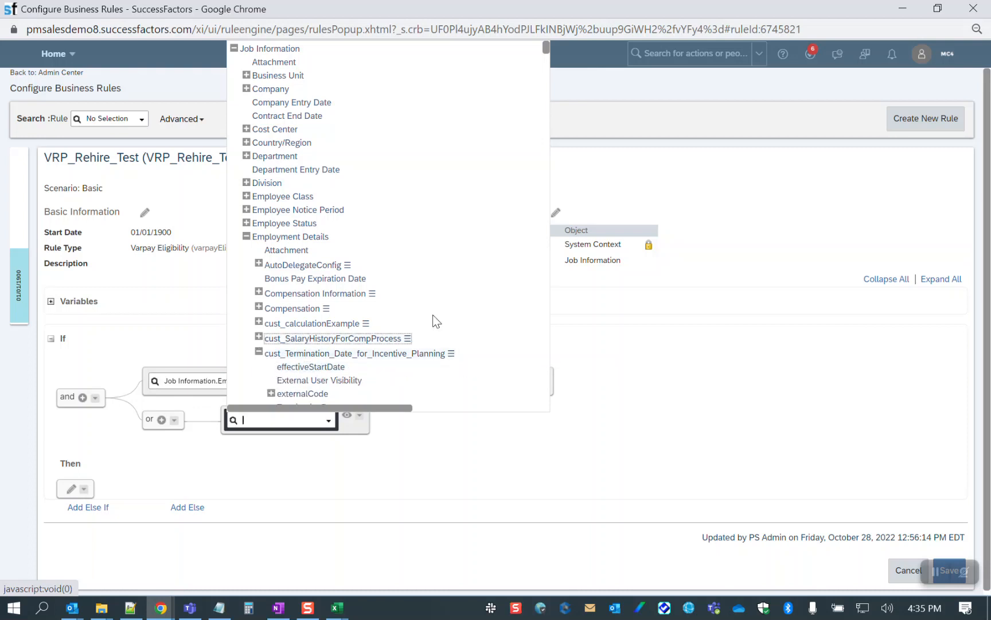
scroll(502, 303, "down", 1)
left_click(319, 328)
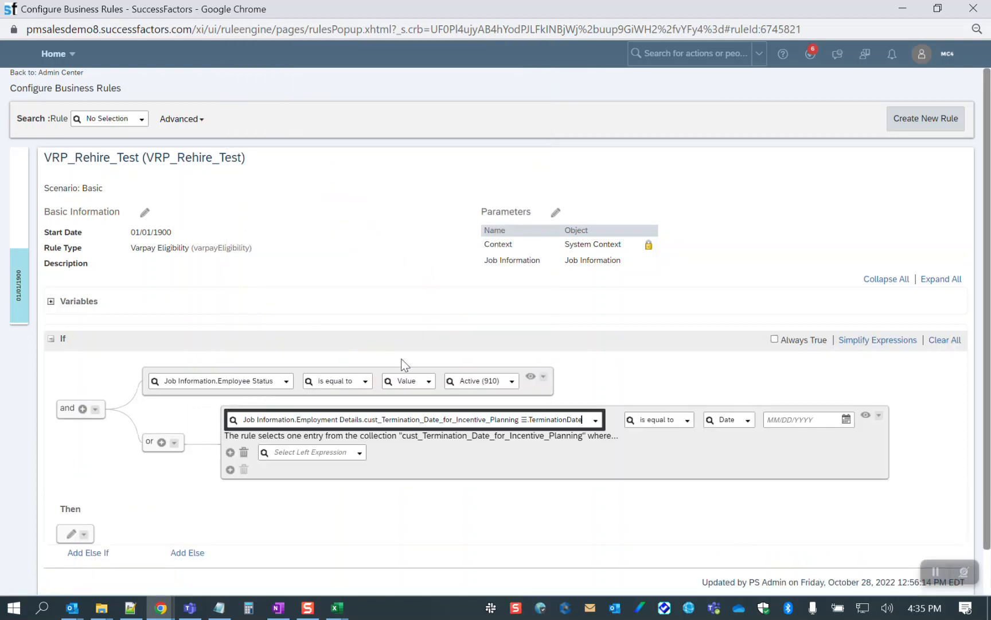
Step: Compare the TerminationDate expression with Null and delete its blank collection filter condition
left_click(748, 424)
left_click_drag(752, 56, 750, 402)
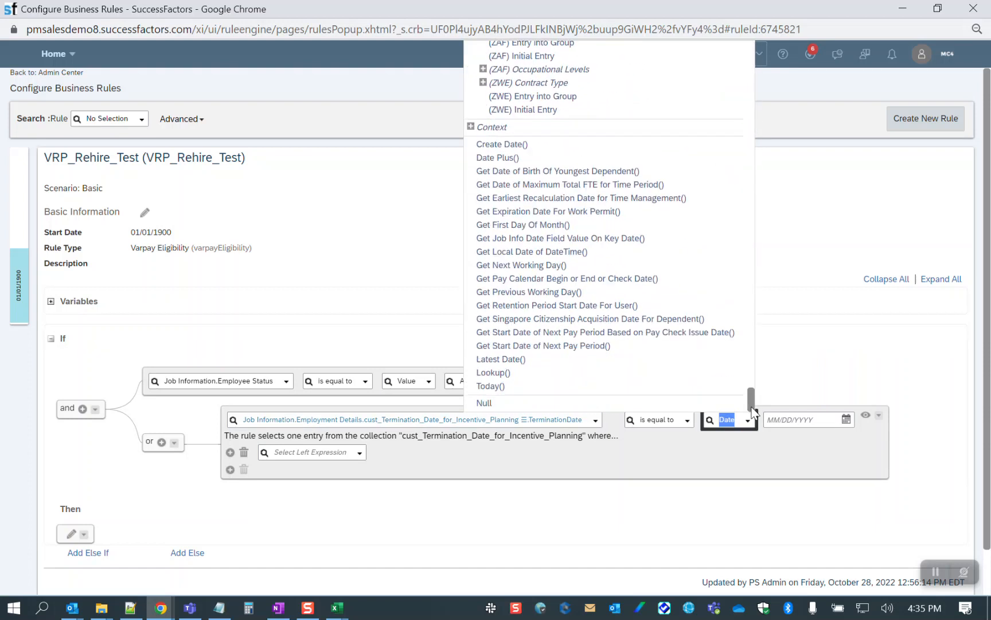
left_click(484, 403)
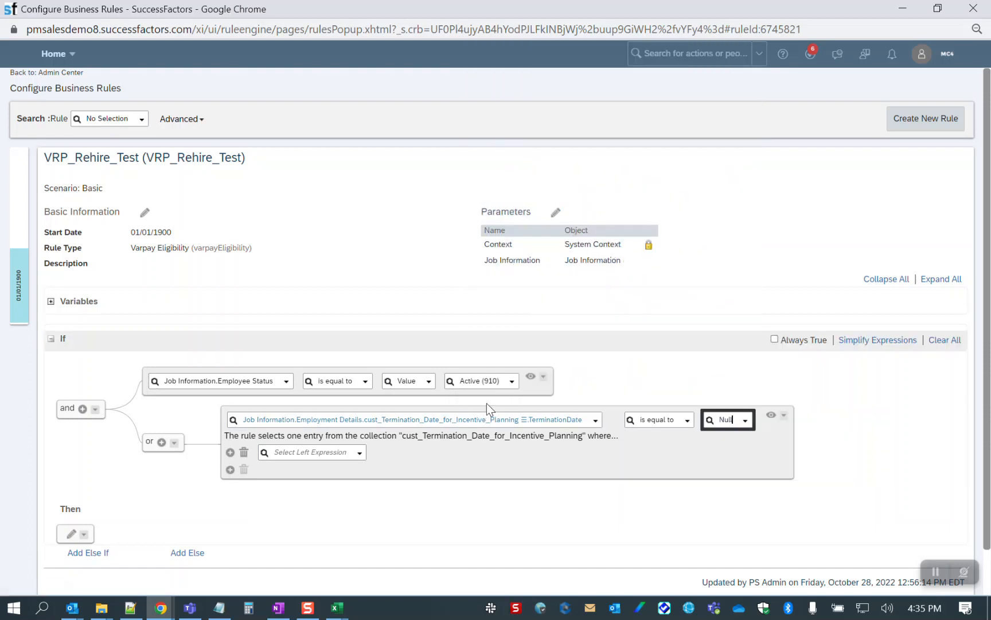
left_click(245, 453)
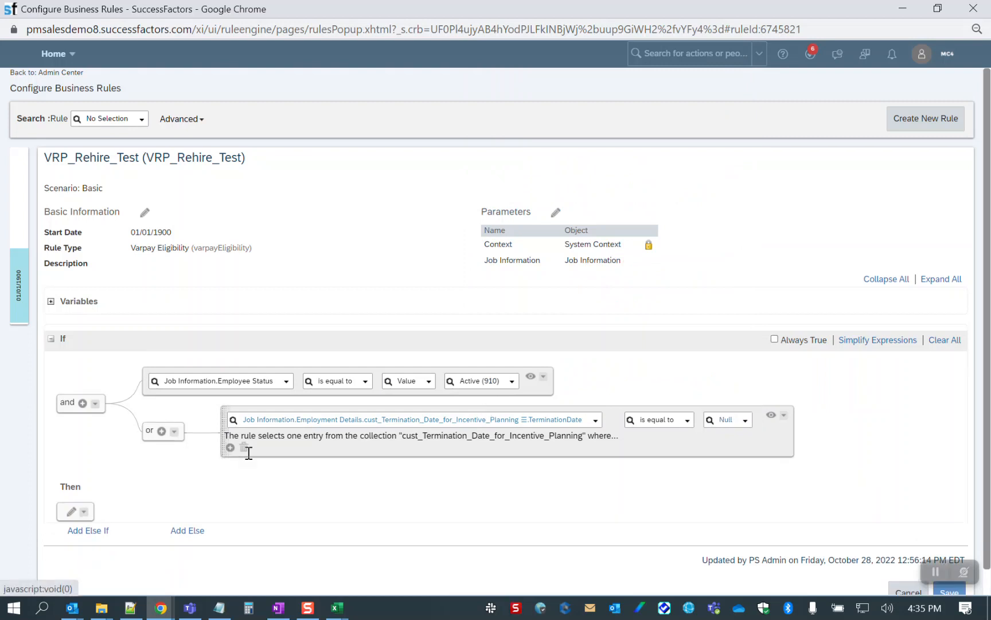
Step: Add a second expression to the Or group using Job Information's Event Date with the operator "is after"
left_click(162, 431)
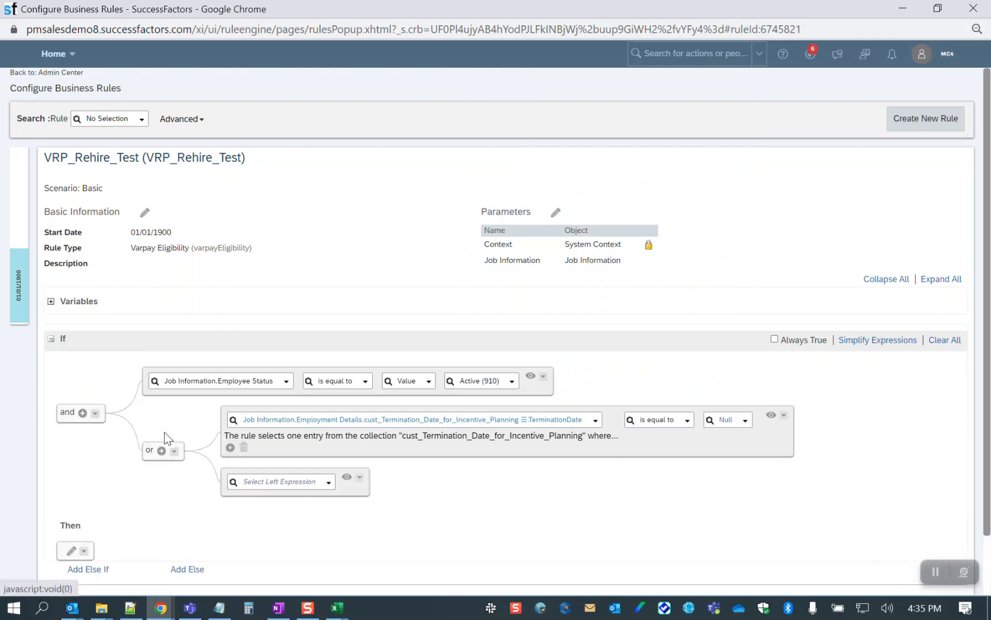
left_click(331, 487)
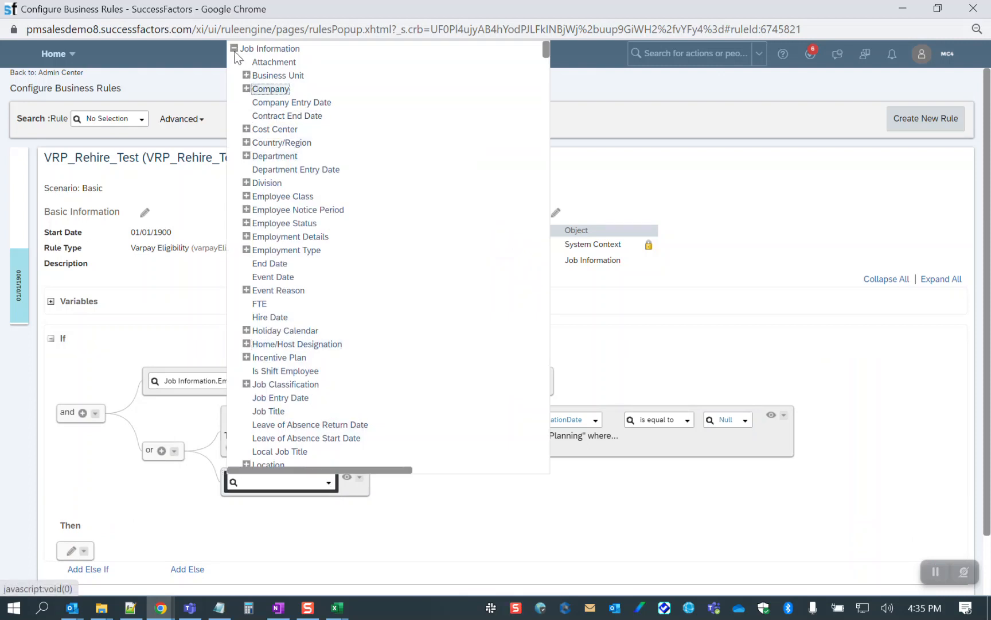
left_click(246, 236)
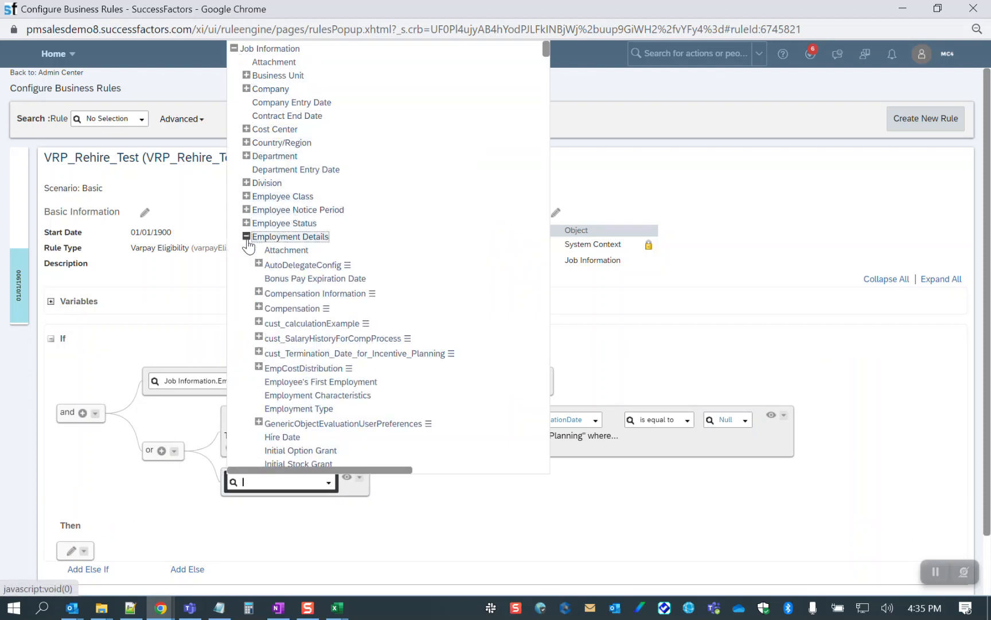
left_click(247, 237)
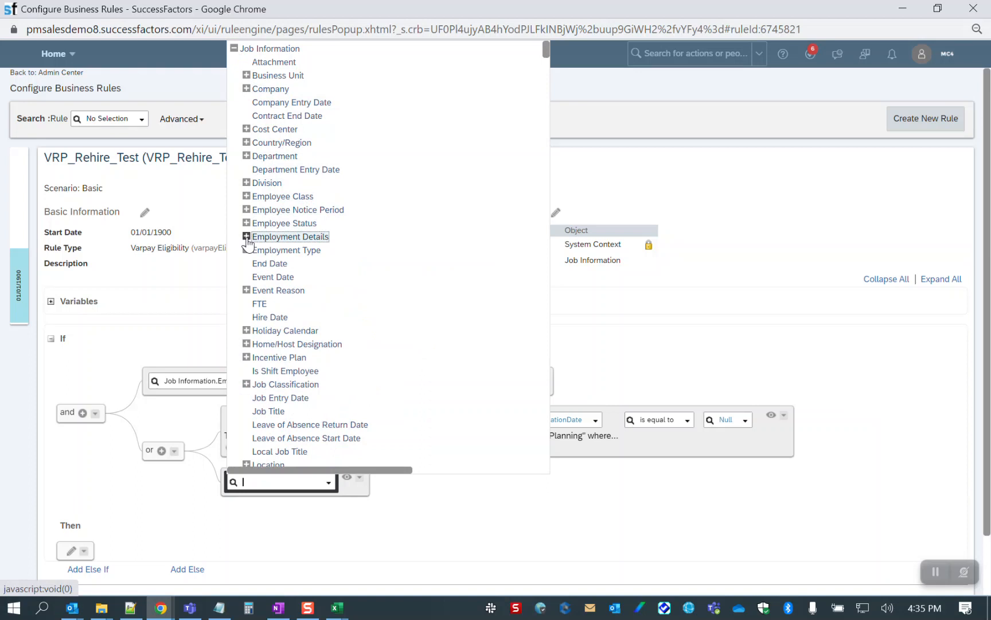
left_click(266, 278)
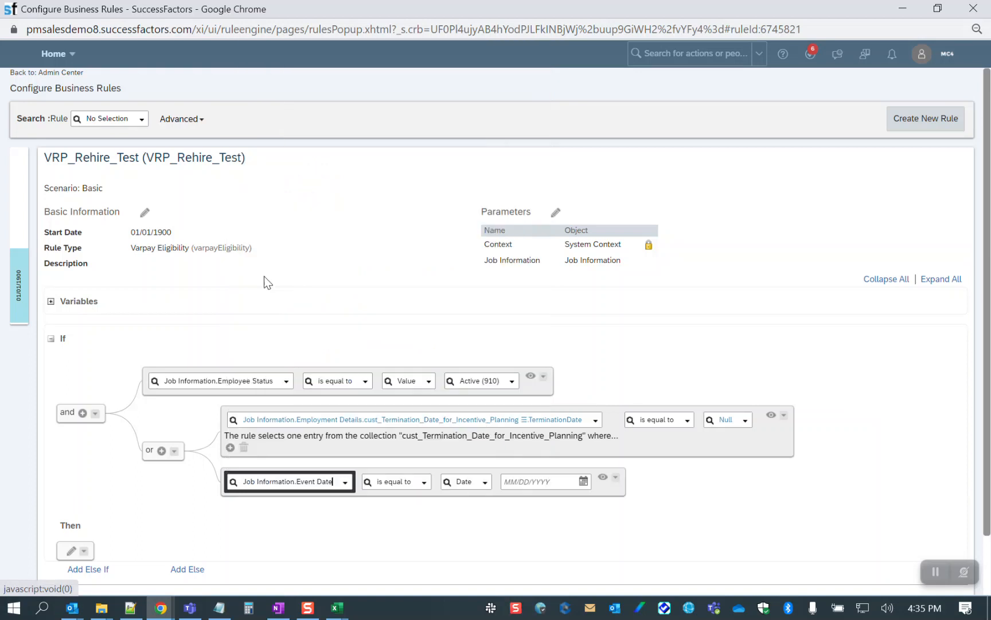
left_click(425, 485)
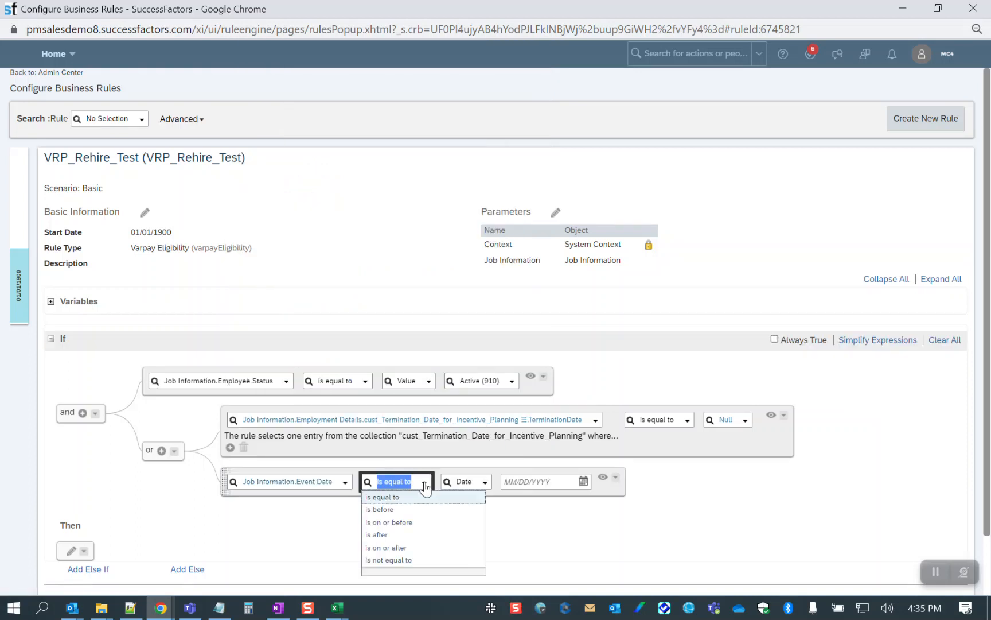
left_click(417, 536)
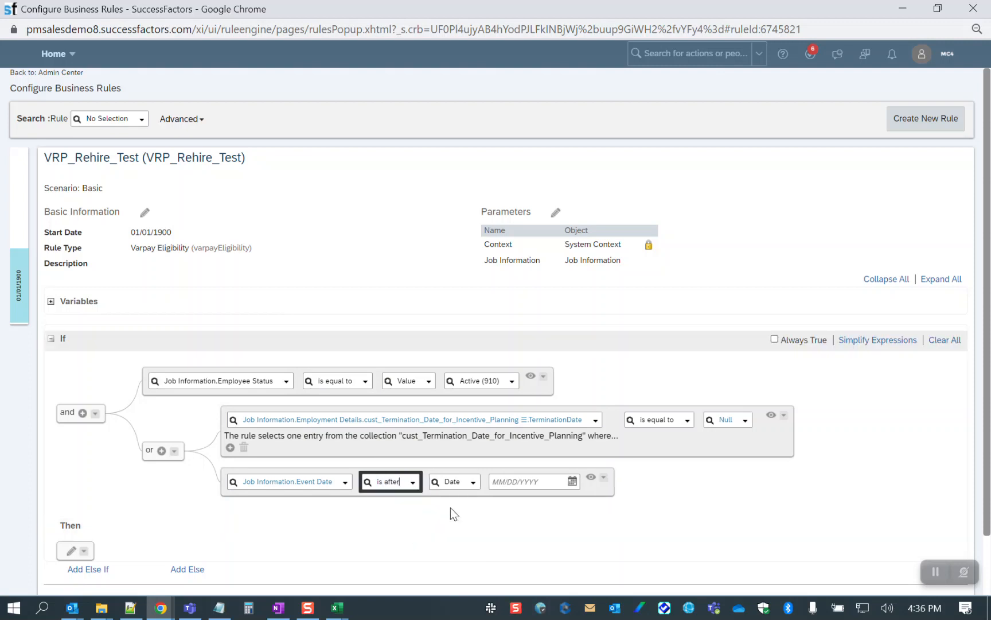
Step: Compare Event Date with TerminationDate from cust_Termination_Date_for_Incentive_Planning under Employment Details and delete the blank collection filter condition
left_click(472, 482)
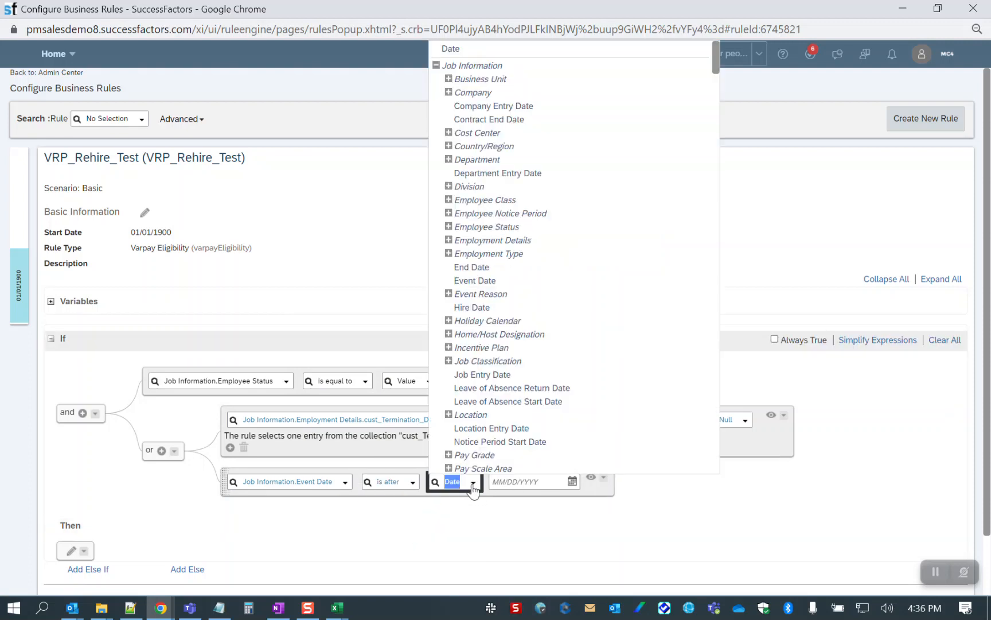
left_click(448, 240)
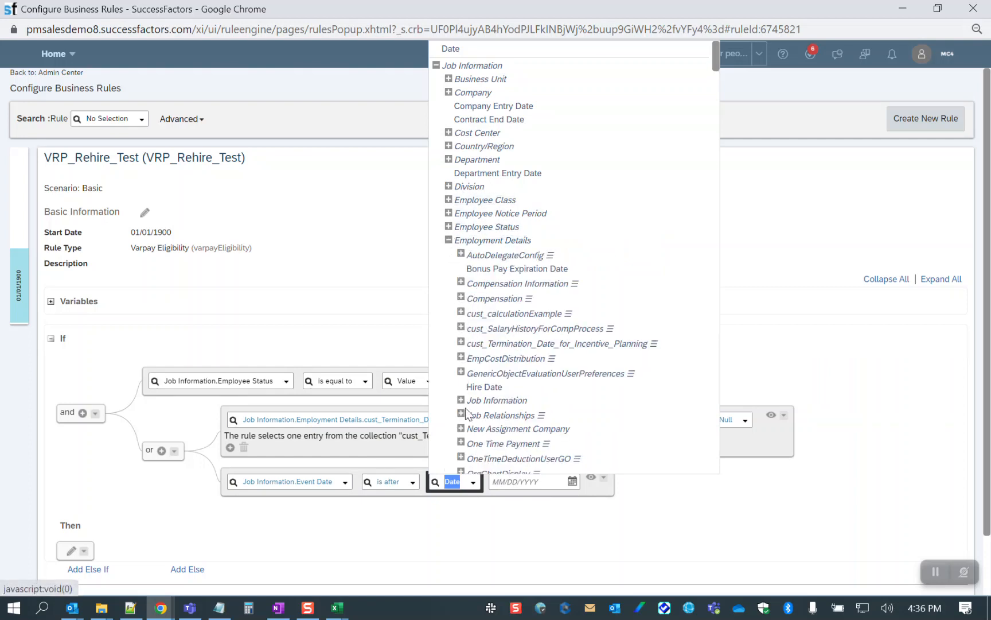
left_click(462, 343)
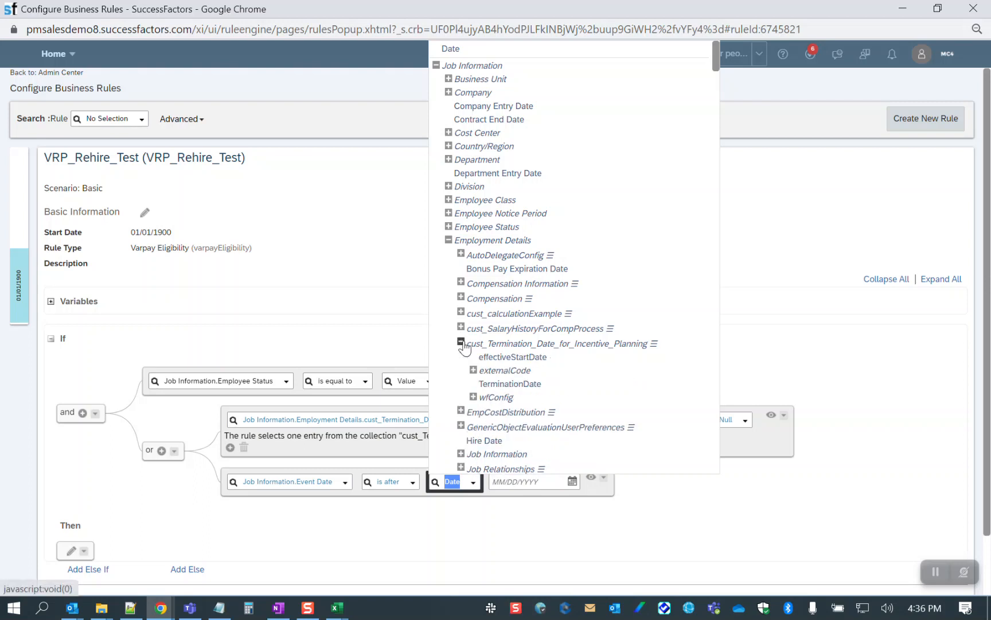
left_click(482, 382)
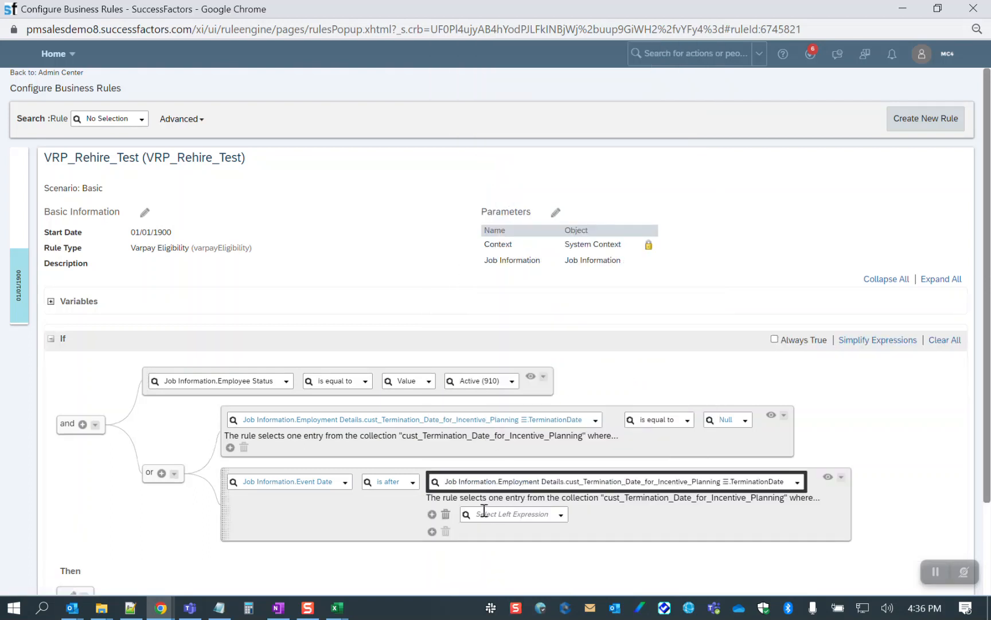
left_click(446, 514)
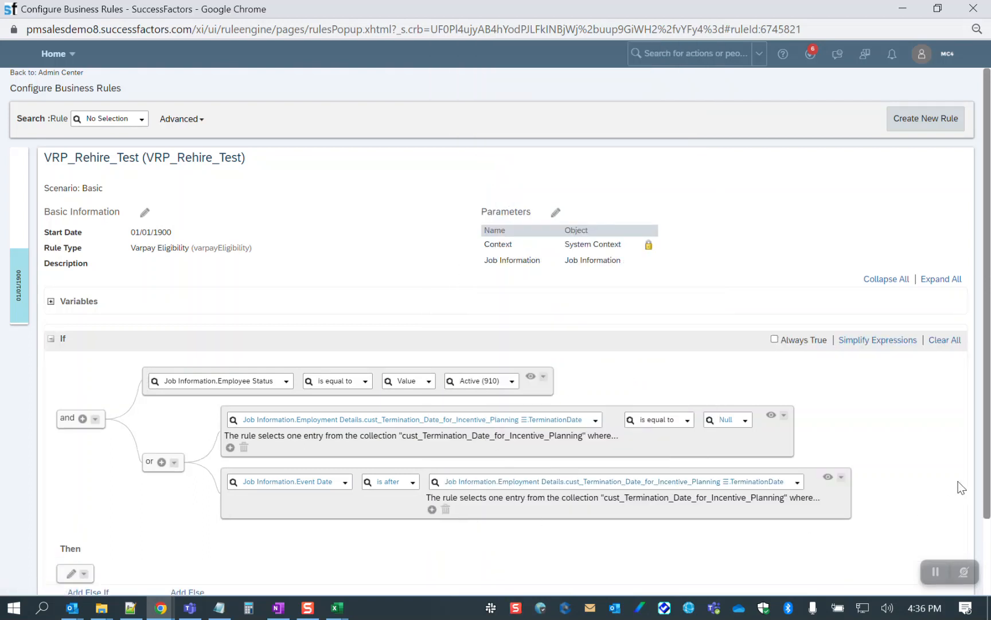
Step: Save the VRP_Rehire_Test rule and close the business rules window
scroll(945, 516, "down", 3)
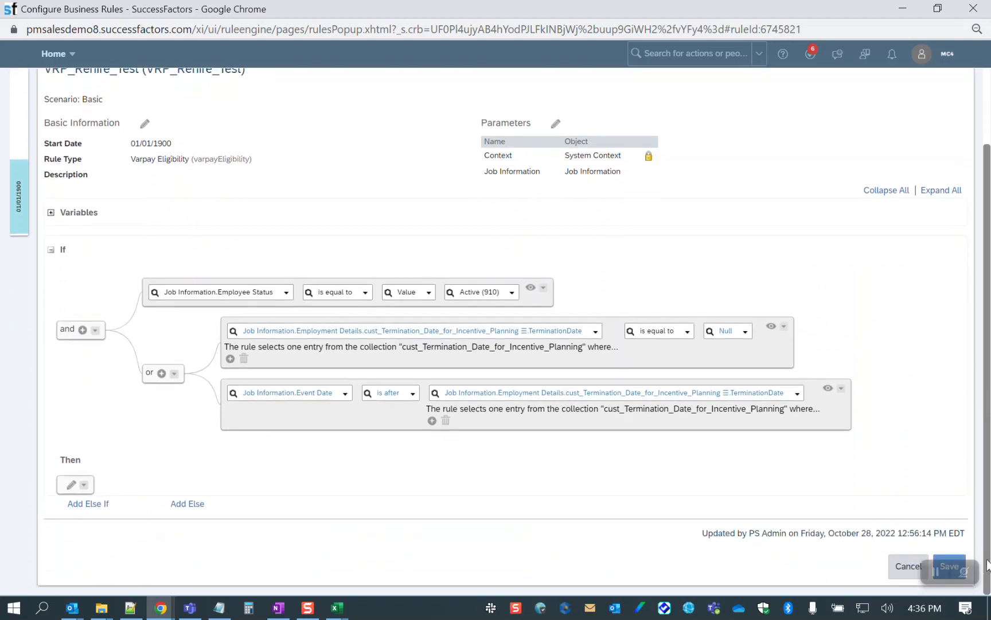
left_click(946, 556)
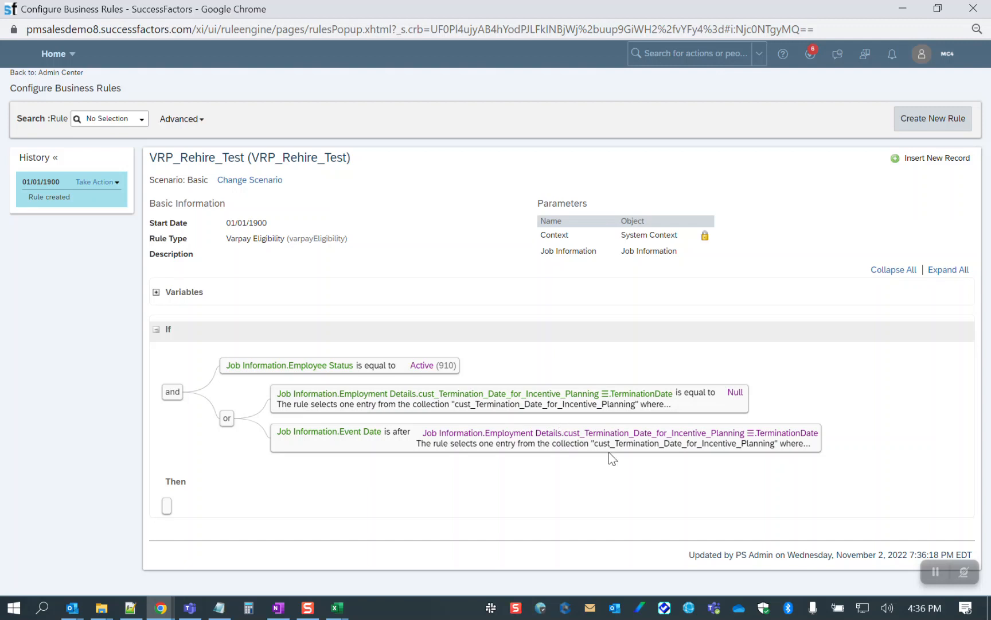
left_click(973, 8)
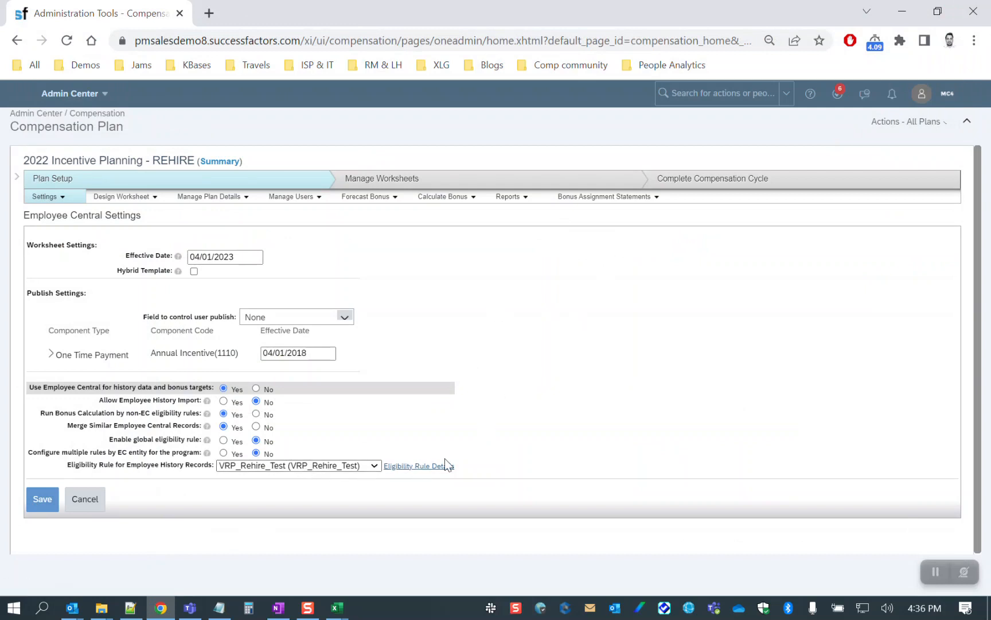
Step: Open the import of employee history from Employee Central for the 2022 Incentive Planning - REHIRE plan
left_click(292, 196)
left_click(299, 216)
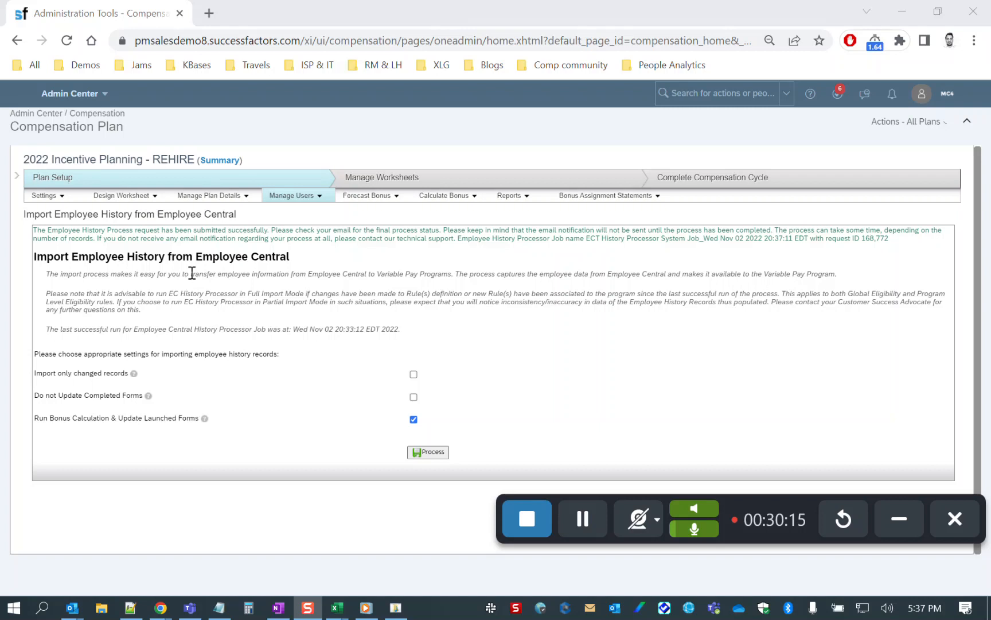
Step: Search the actions for "manage data" and go to the Manage Data page
left_click(708, 91)
type("manage")
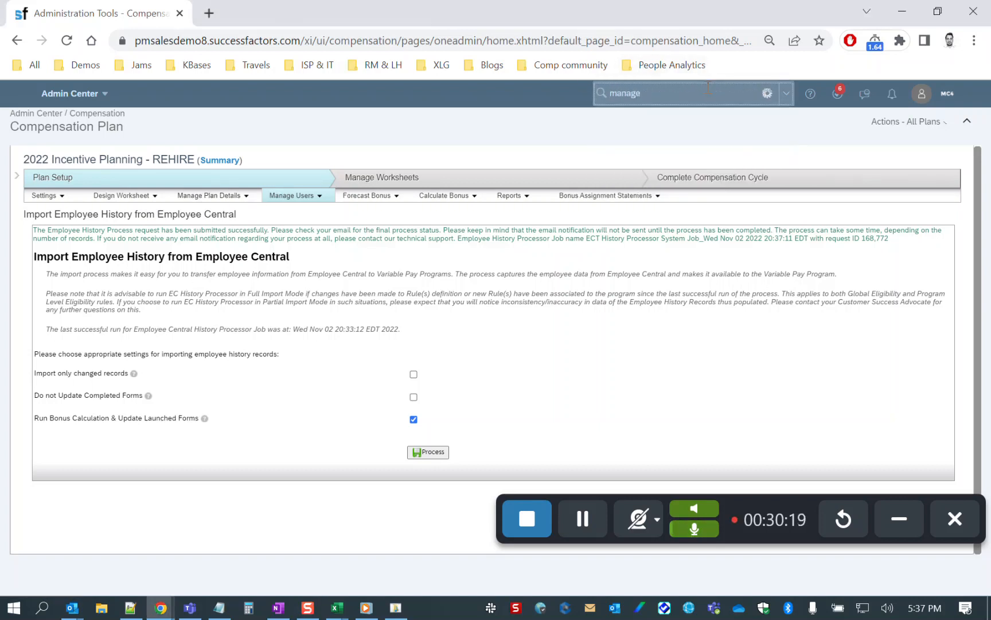
type(" data")
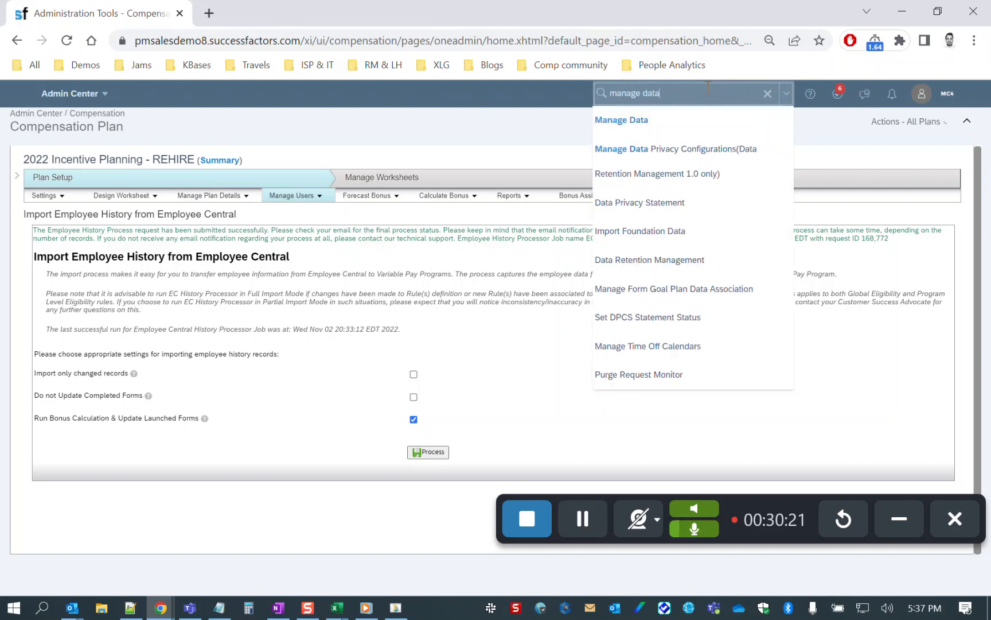
left_click(672, 116)
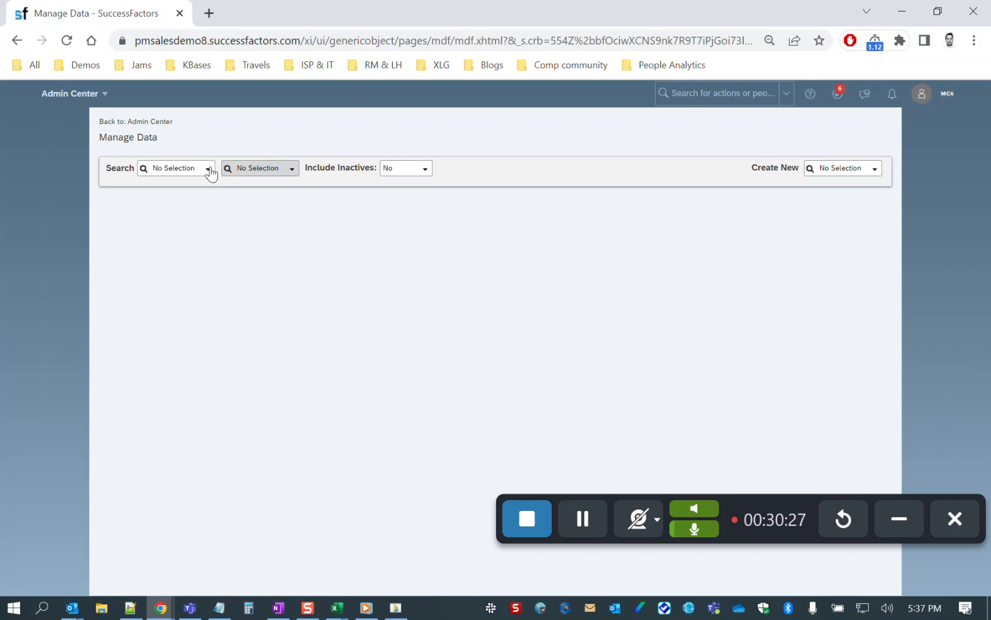
Step: Look up the Termination Date for Incentive Planning object and open the rehired employee's record by employee number
left_click(209, 171)
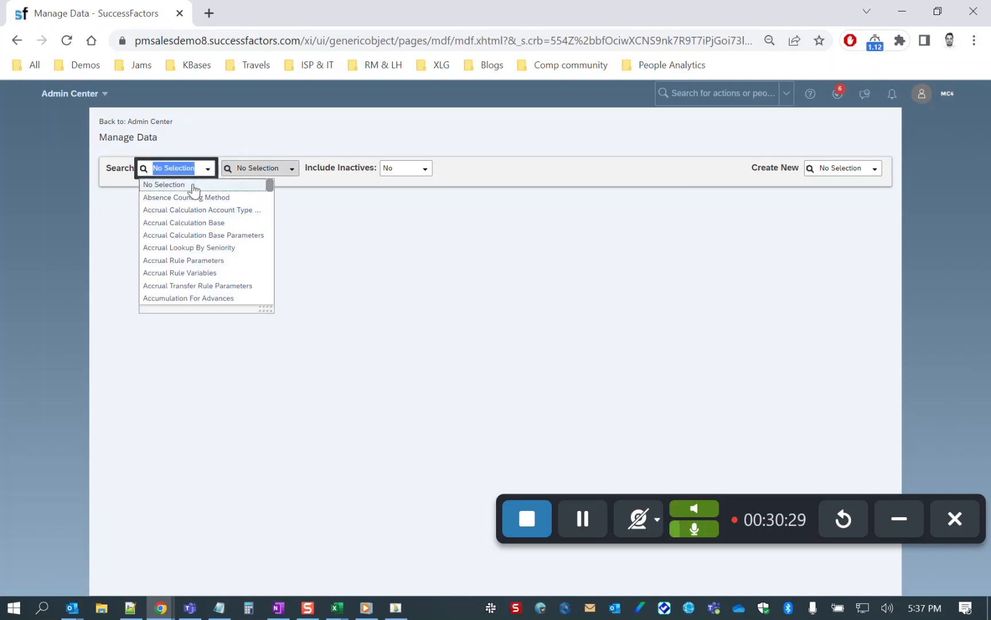
type("Termina")
left_click(193, 186)
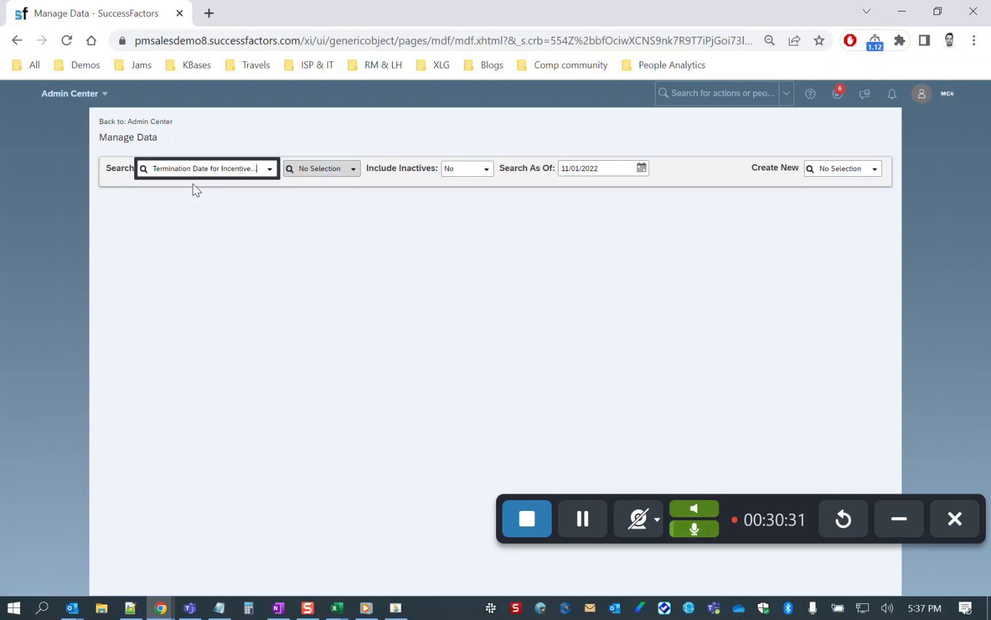
left_click(355, 171)
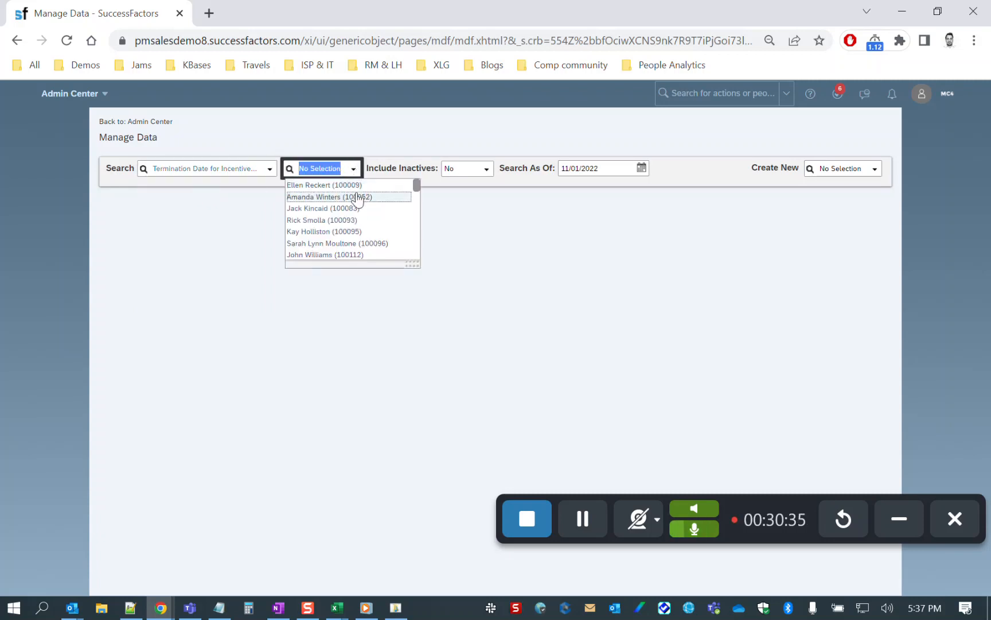
type("108733")
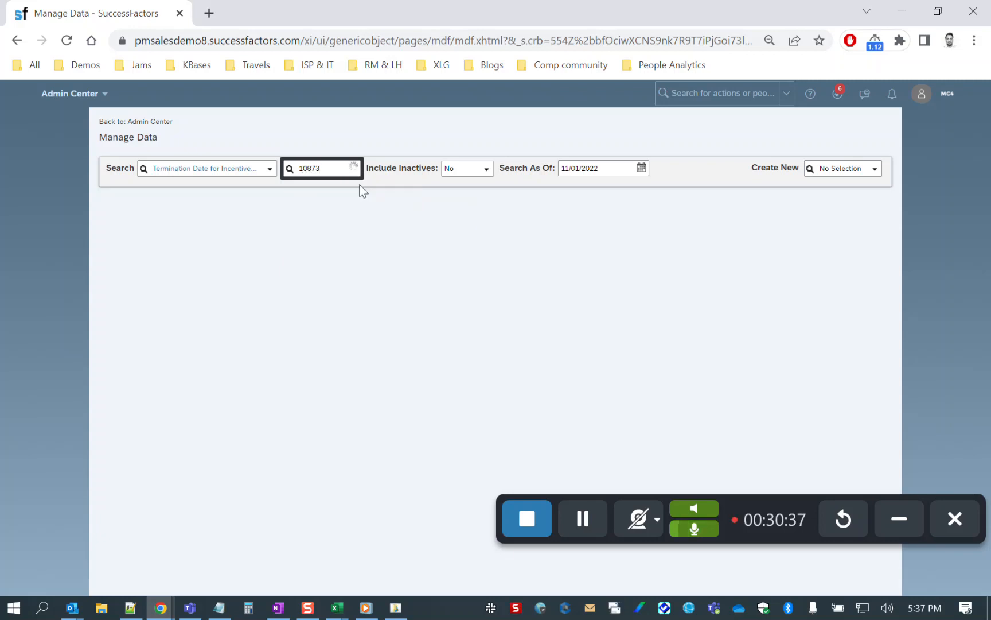
left_click(359, 184)
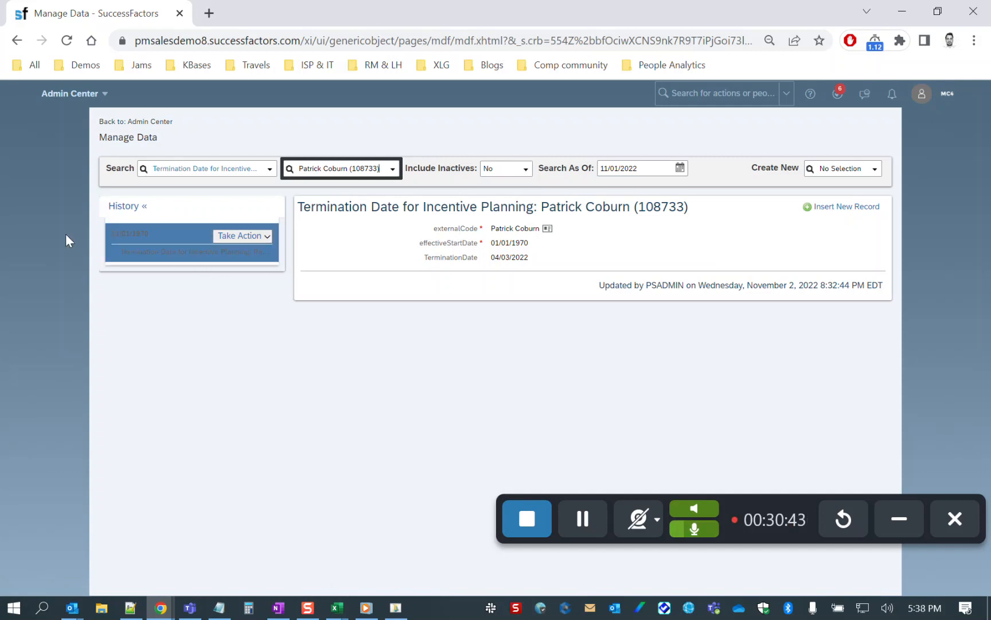
Step: Examine the history entry and effective start date of the employee's Termination Date for Incentive Planning record
left_click(114, 232)
left_click(131, 240)
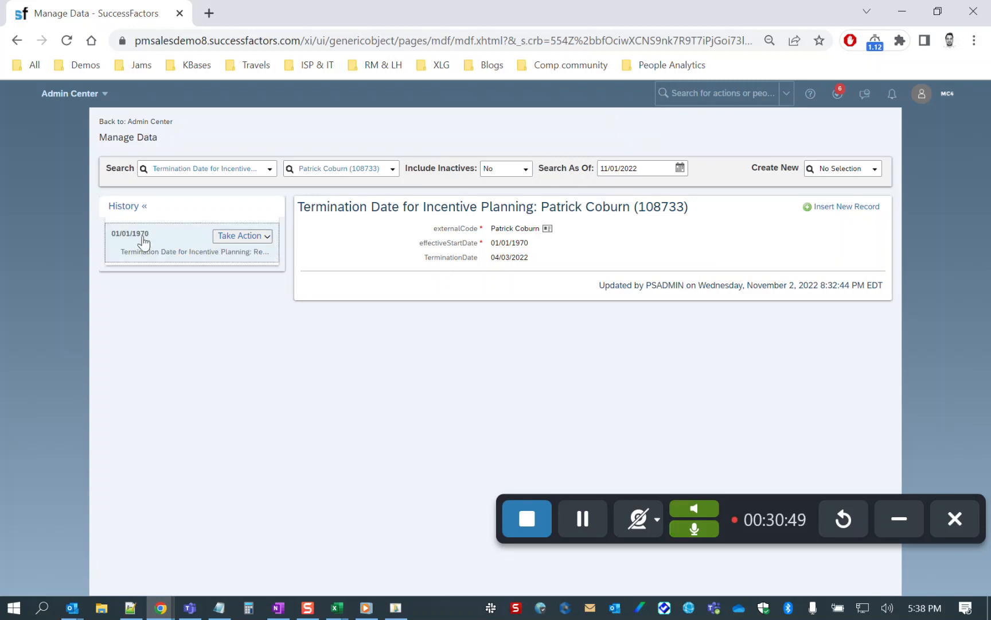
left_click(241, 236)
triple_click(509, 241)
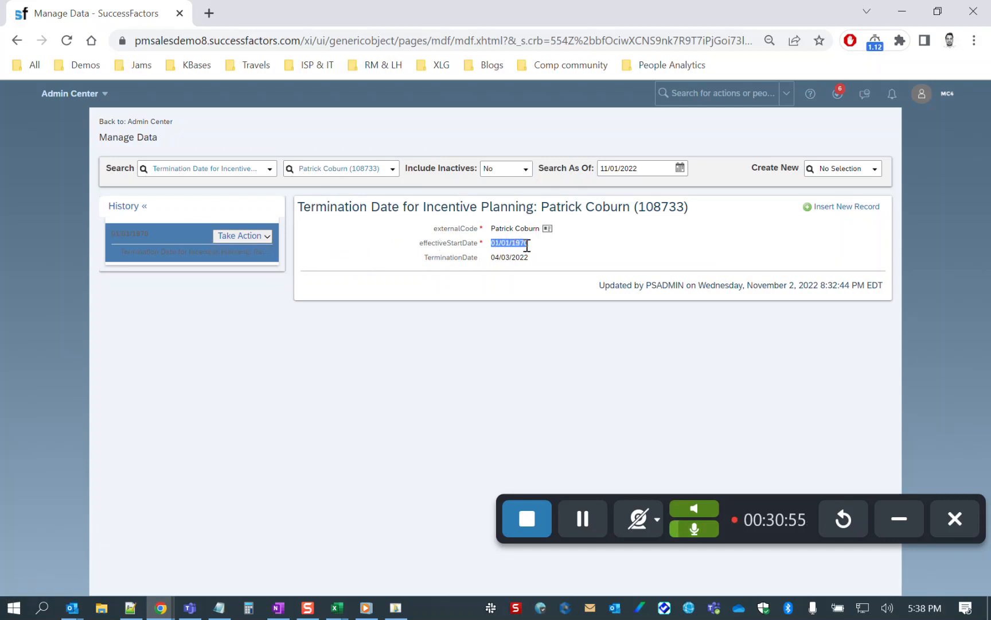
left_click(528, 243)
left_click_drag(530, 243, 495, 245)
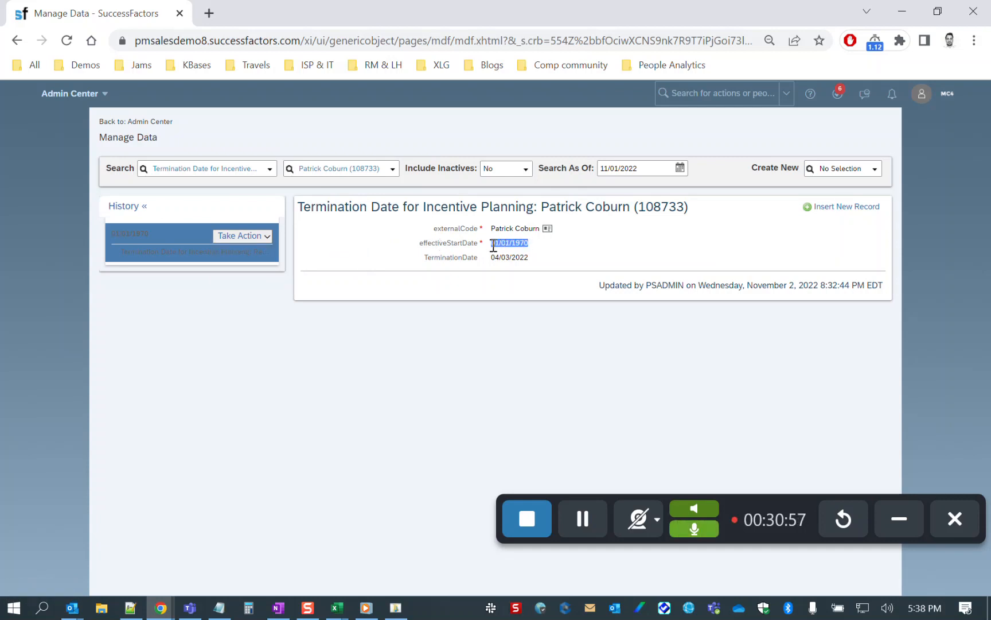
left_click(538, 246)
left_click_drag(538, 247, 492, 248)
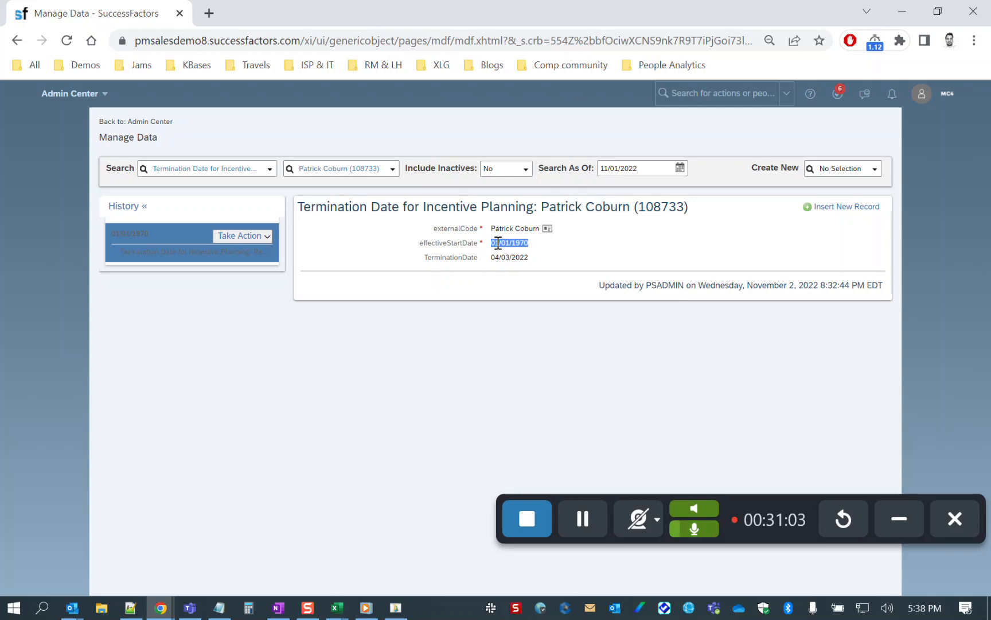
Step: Search the actions for "comp home", go to Compensation Home and open the plan setup of 2022 Incentive Planning - REHIRE
left_click(699, 93)
type("comp ho")
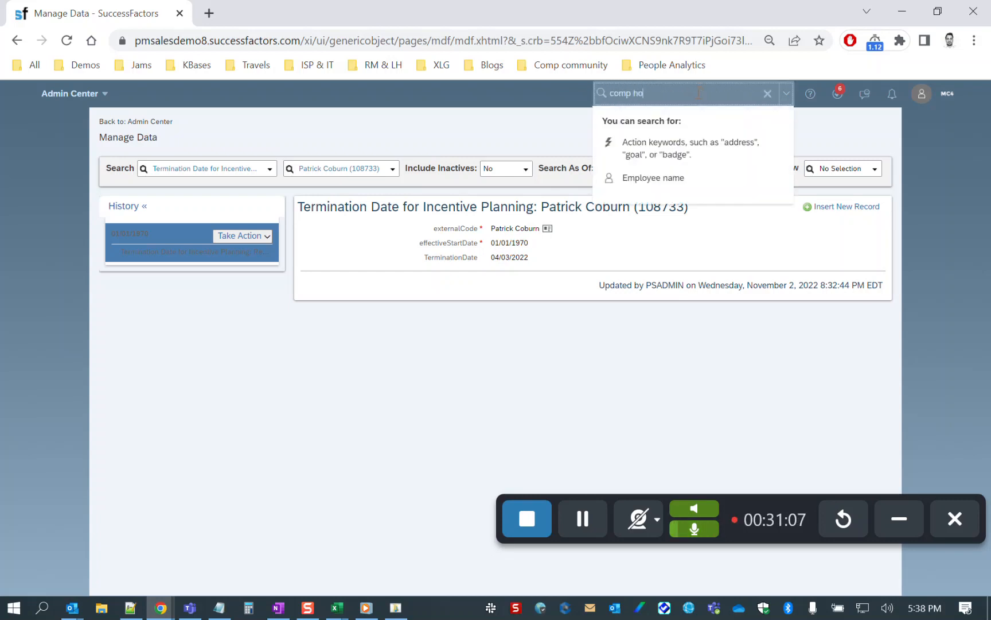
type("me")
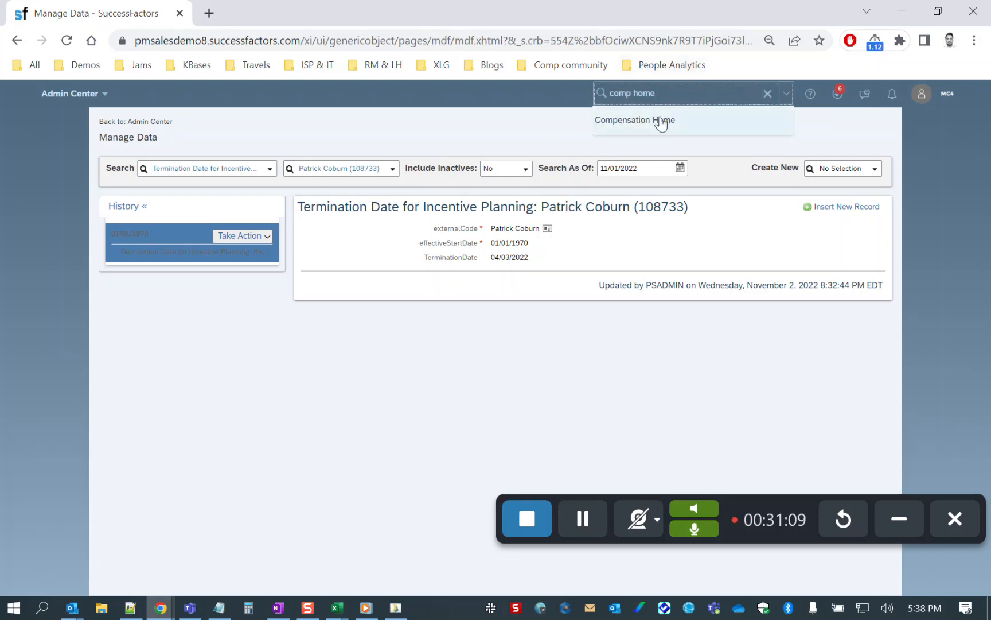
left_click(663, 123)
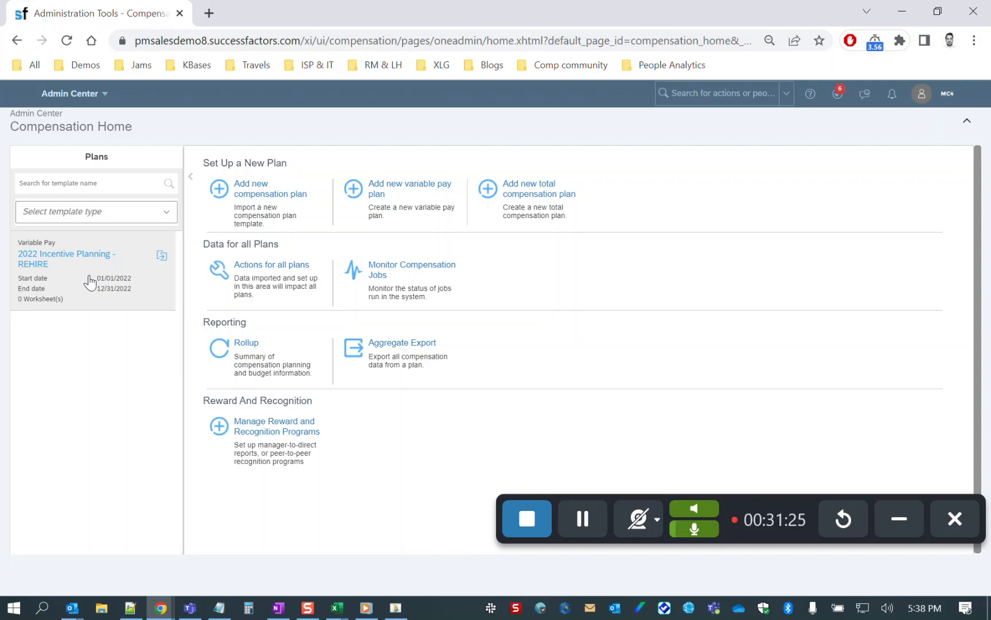
left_click(89, 280)
left_click(84, 182)
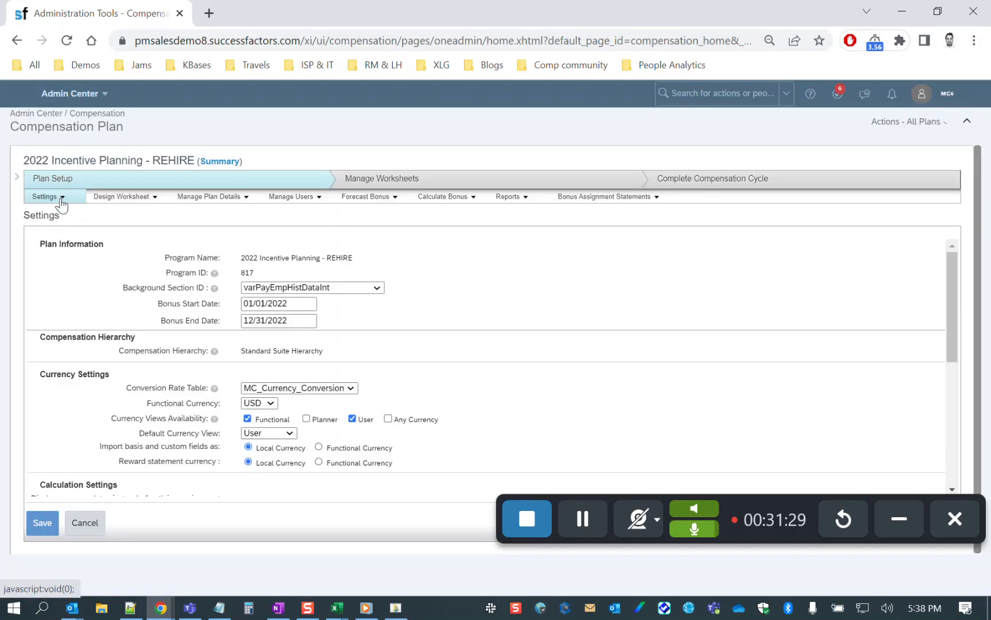
Step: Open the plan's Employee Central Settings and review the conditions in the VRP_Rehire_Test eligibility rule details
left_click(60, 197)
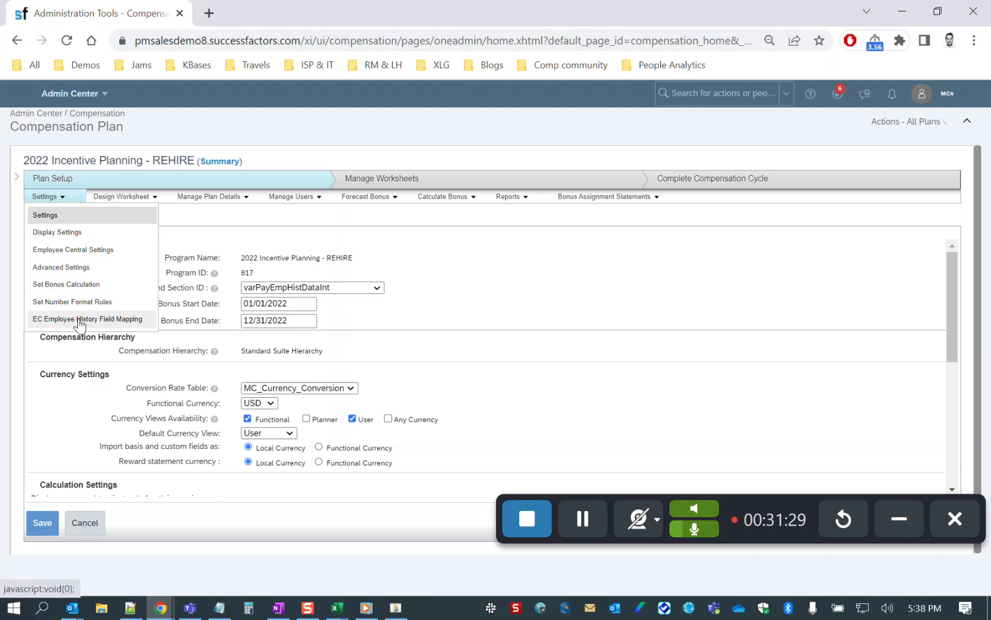
left_click(77, 249)
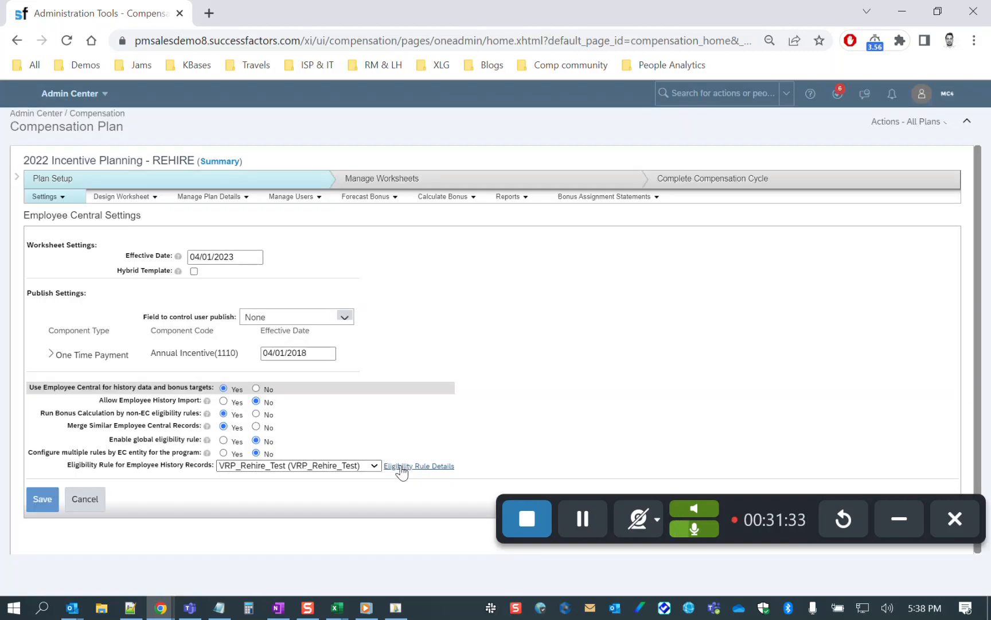
left_click(401, 468)
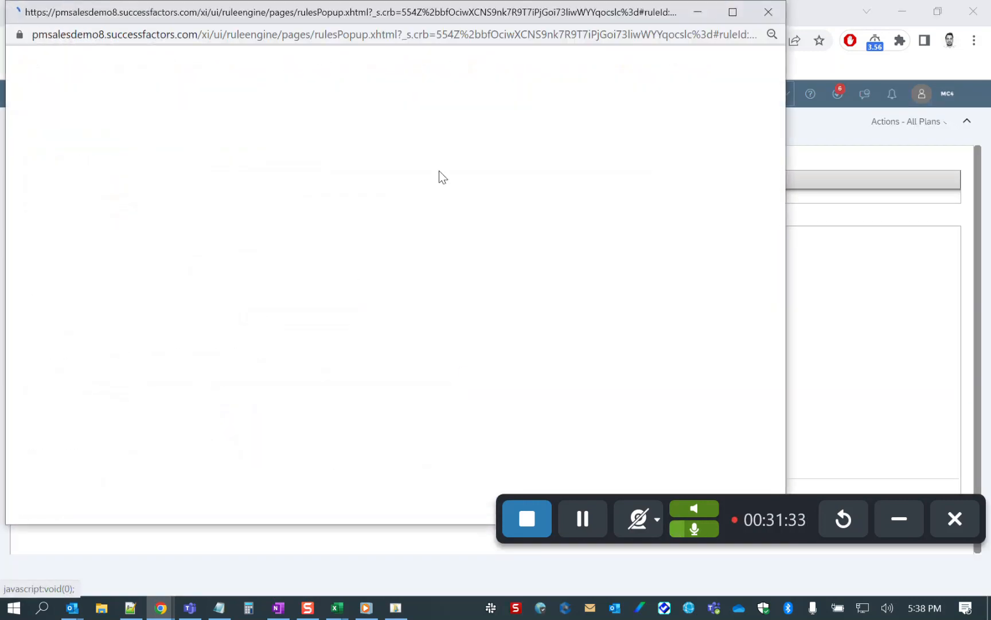
left_click_drag(414, 10, 441, 36)
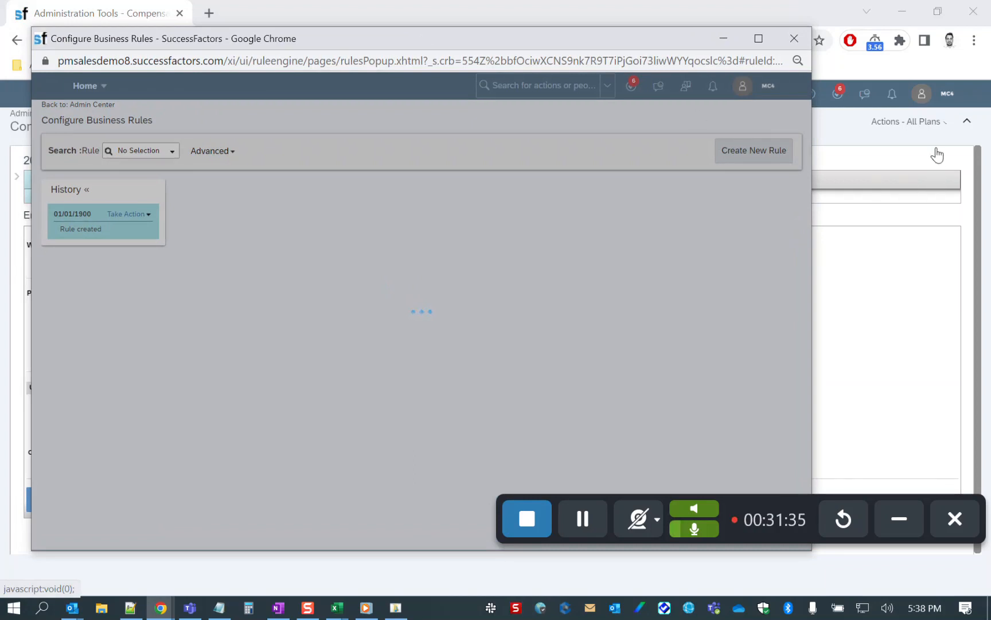
scroll(647, 328, "down", 1)
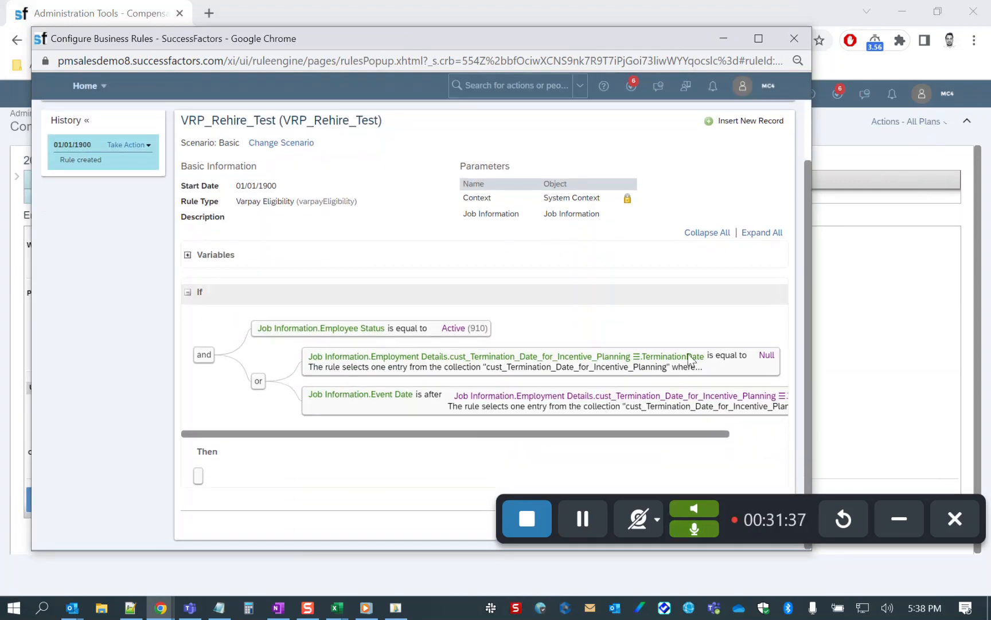
left_click_drag(608, 435, 734, 436)
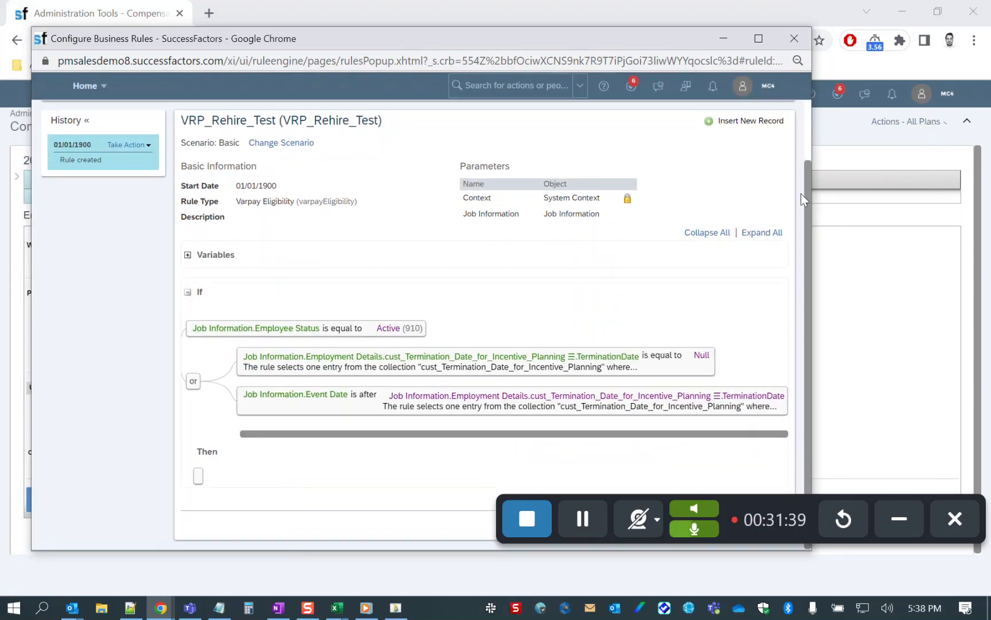
left_click(795, 37)
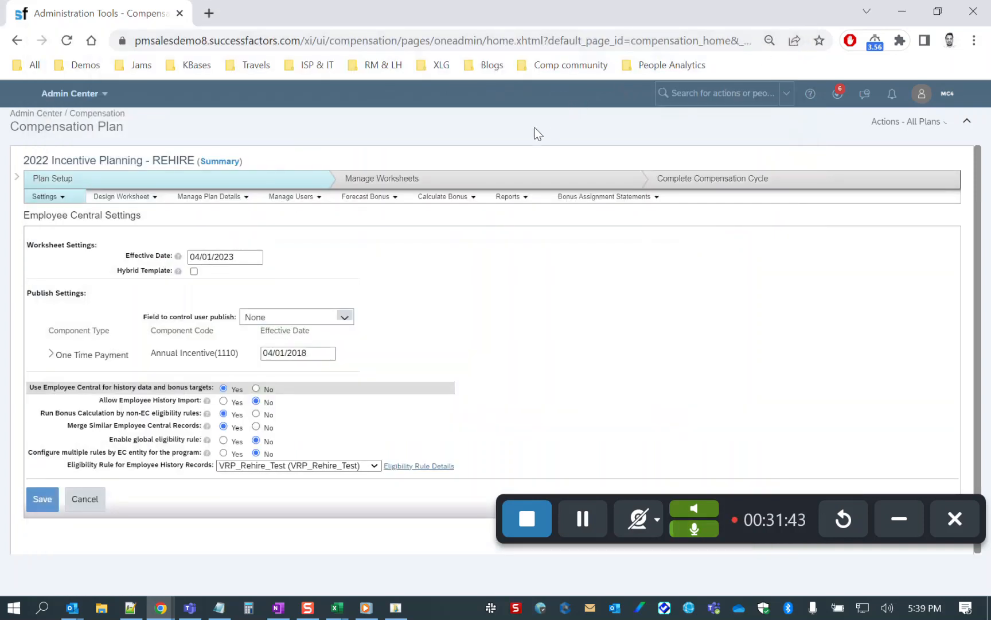
Step: Check the status of the ECT History Processor System Job in Monitor Compensation Jobs, refreshing the job list once
left_click(292, 198)
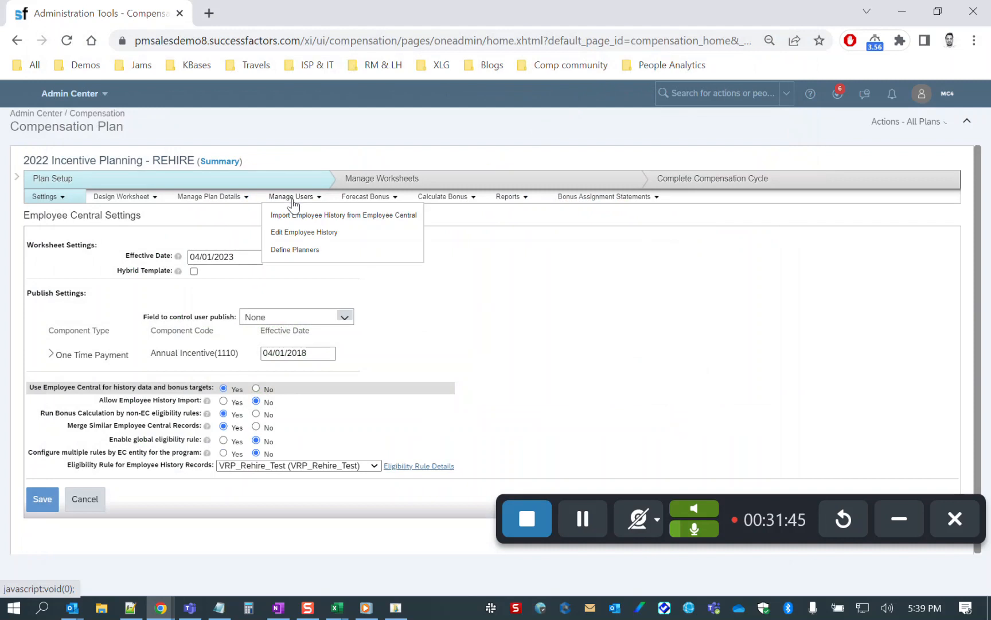
left_click(910, 122)
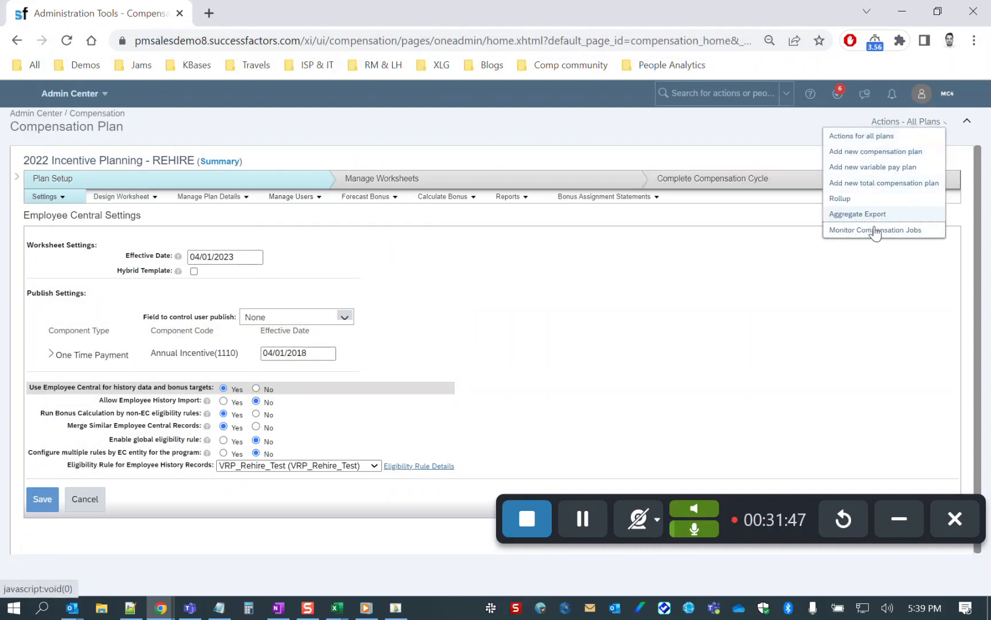
left_click(832, 230)
triple_click(634, 357)
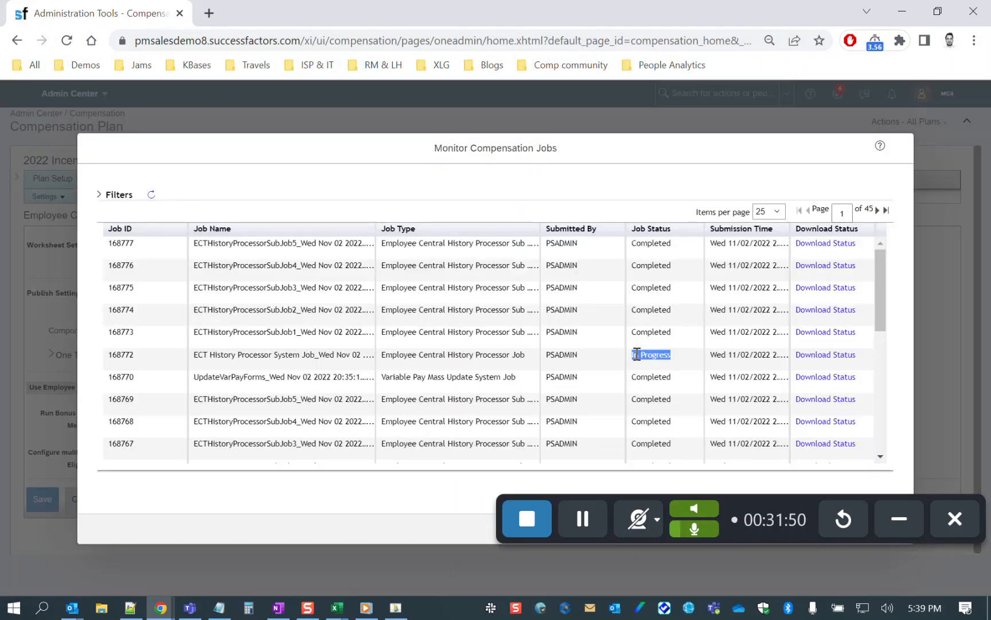
left_click(152, 196)
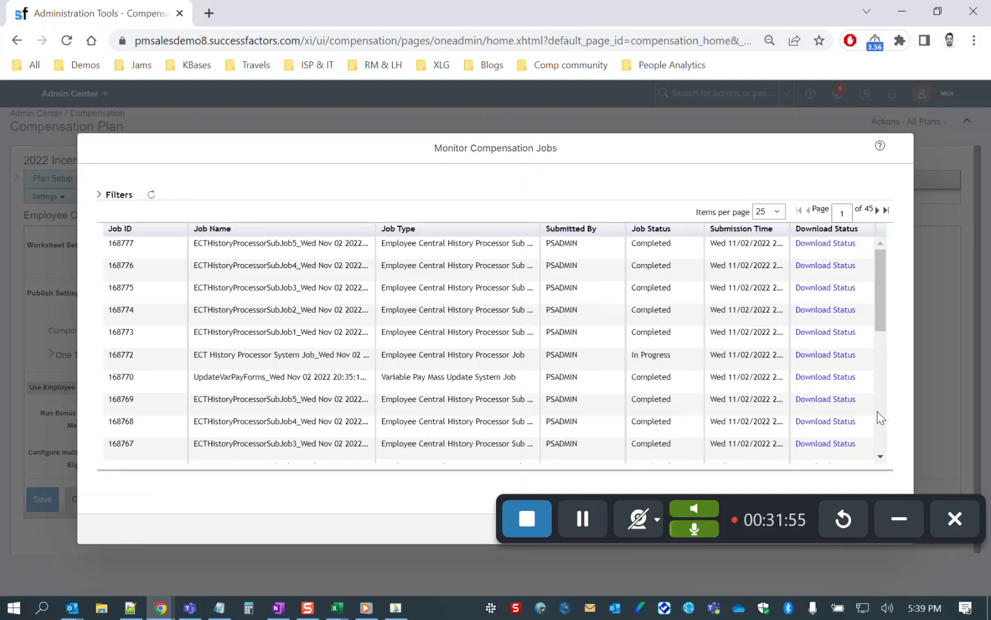
left_click_drag(800, 504, 787, 558)
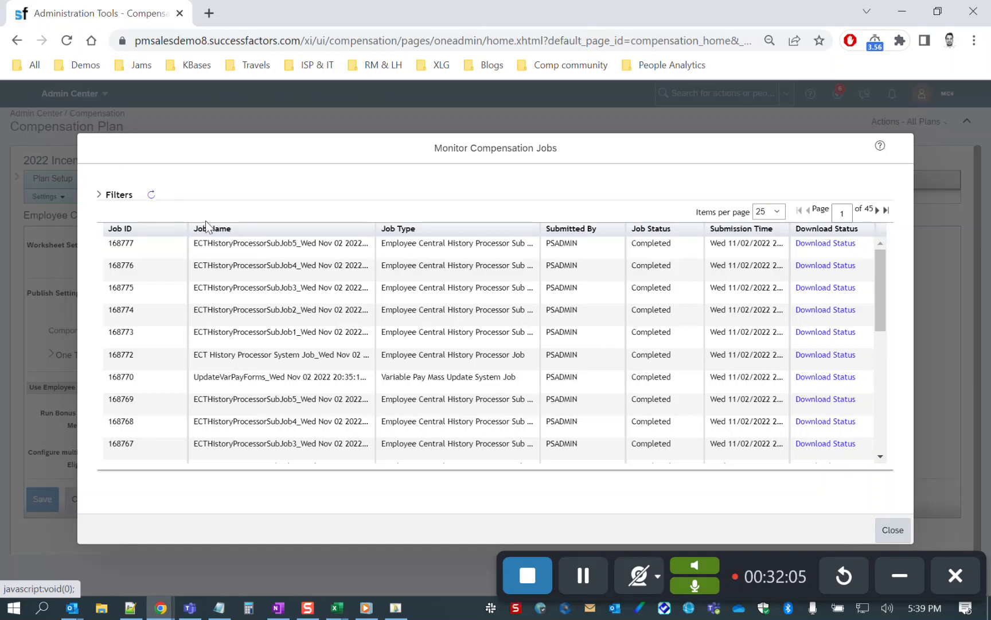
left_click(891, 530)
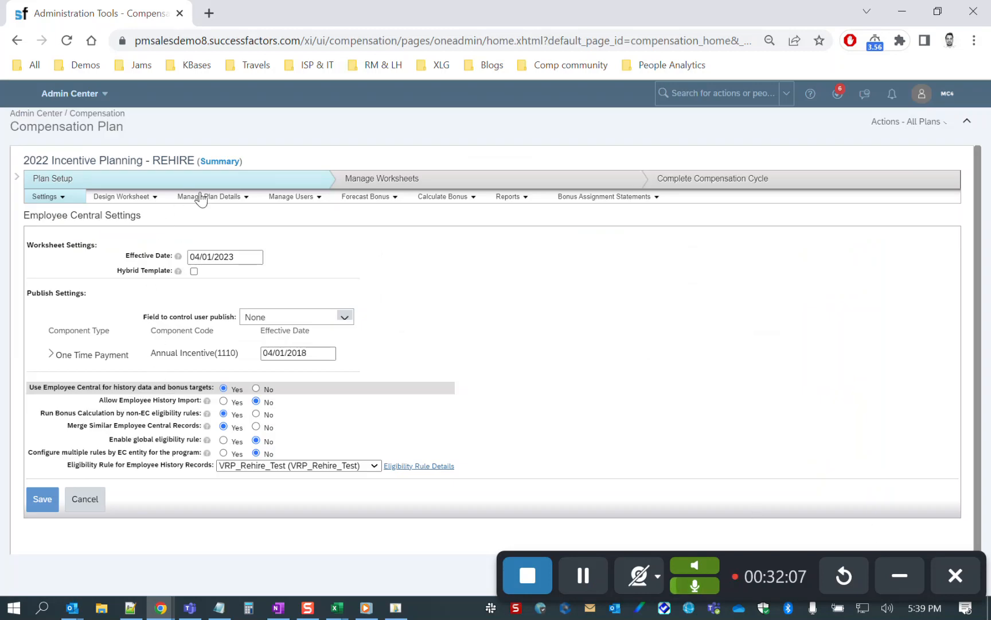
Step: Open Edit Employee History for the plan, list all users including inactive ones and review the dates of the first record
left_click(294, 198)
left_click(297, 234)
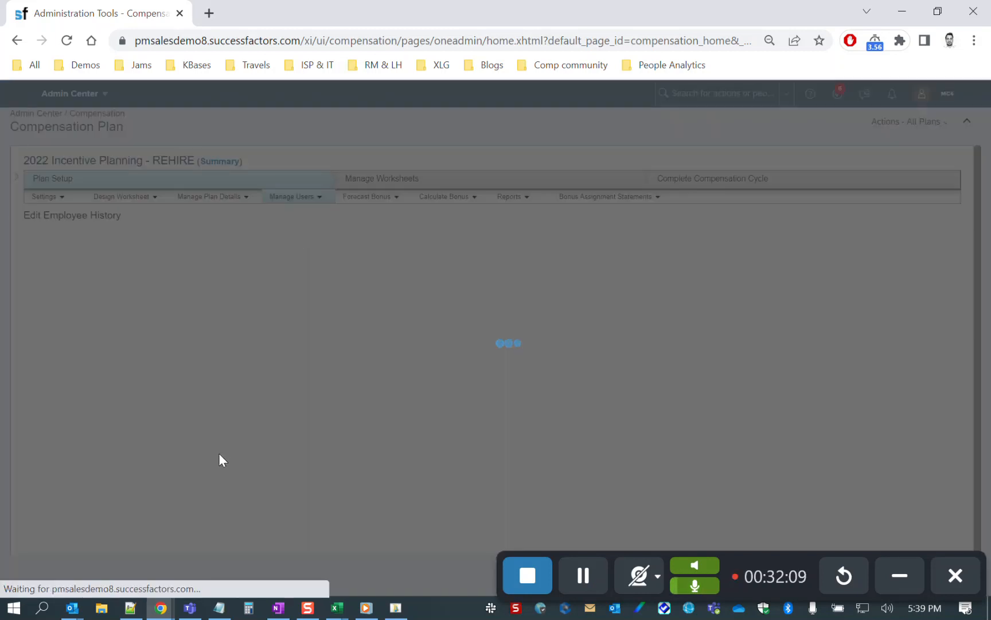
left_click(121, 434)
left_click(144, 449)
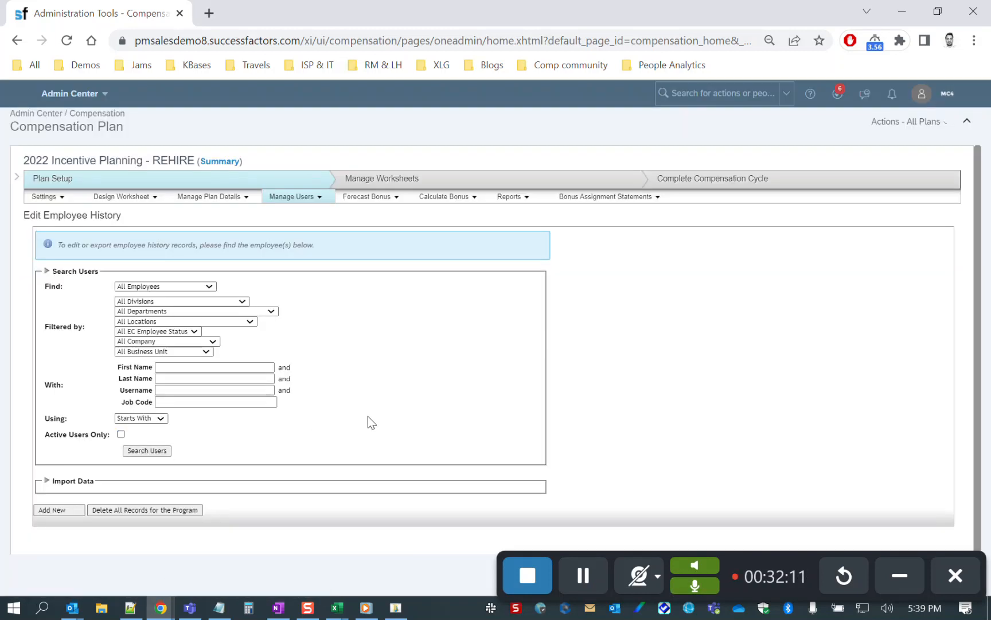
scroll(382, 413, "down", 2)
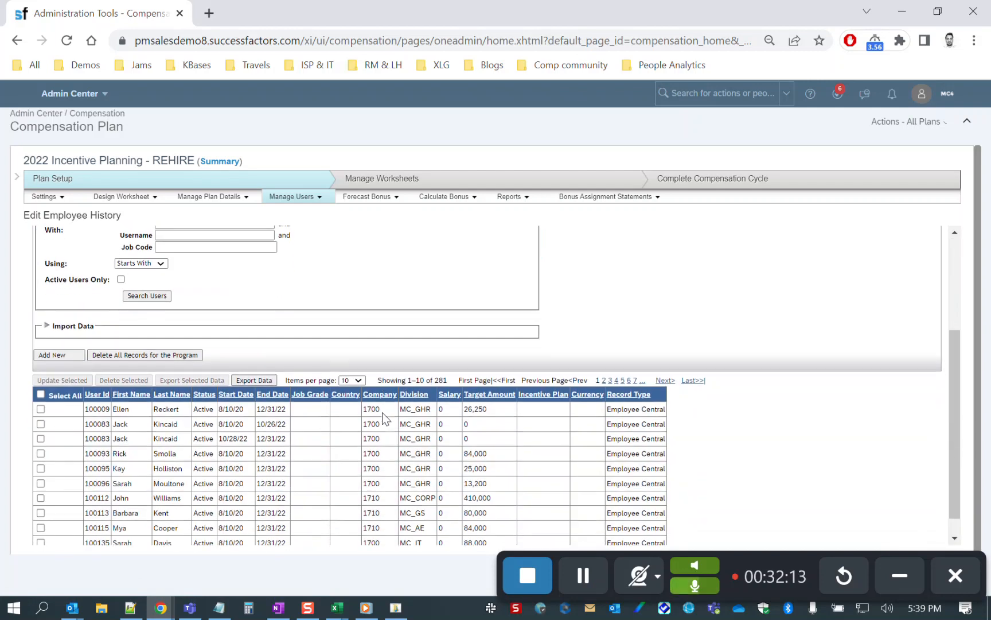
left_click_drag(164, 408, 292, 419)
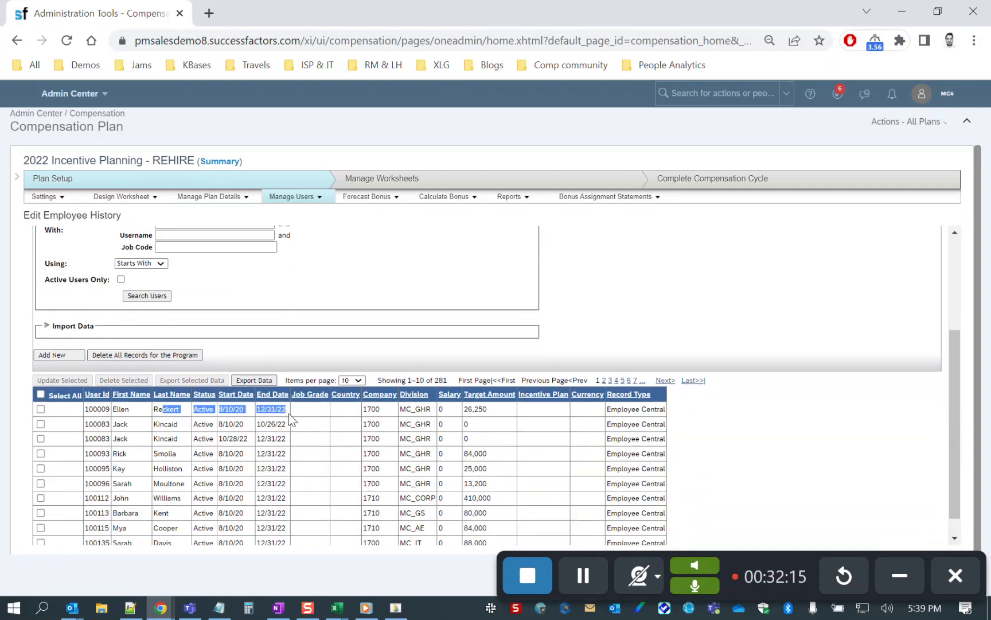
left_click(271, 418)
Step: Search the employee history for the rehired employee by last name, using the suggested employee's details
scroll(164, 234, "up", 1)
left_click(164, 302)
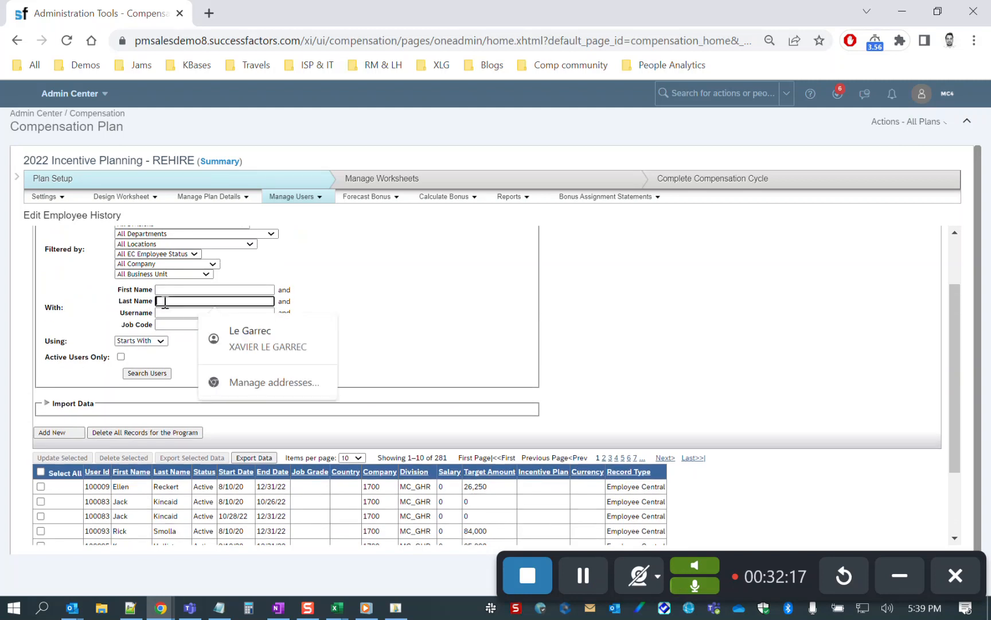
type("coburn")
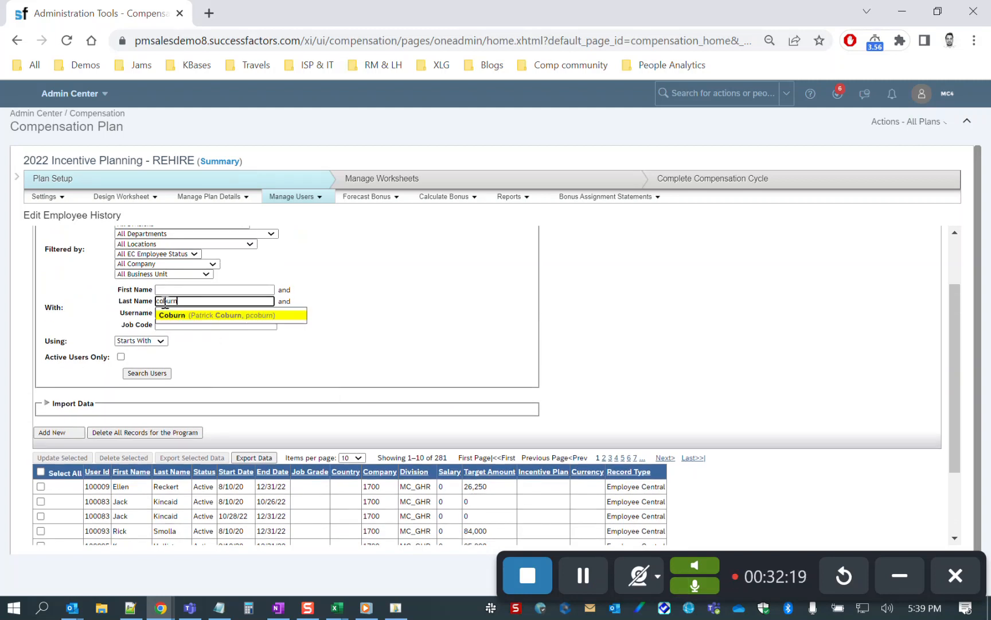
left_click(187, 313)
left_click(144, 375)
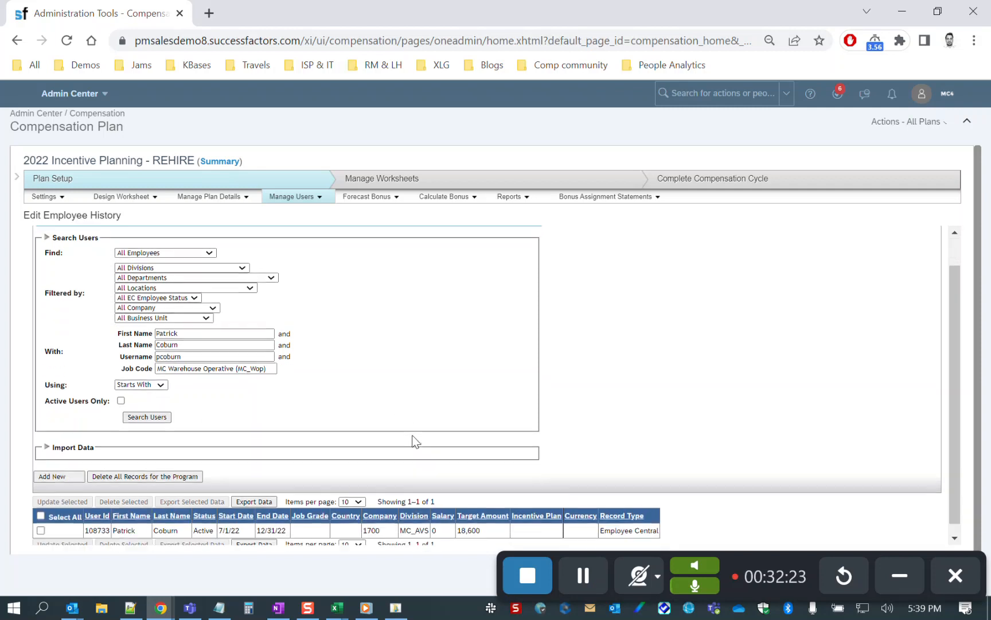
Step: Examine the start date and end date of the rehired employee's history record
scroll(414, 441, "down", 1)
left_click_drag(222, 519, 239, 519)
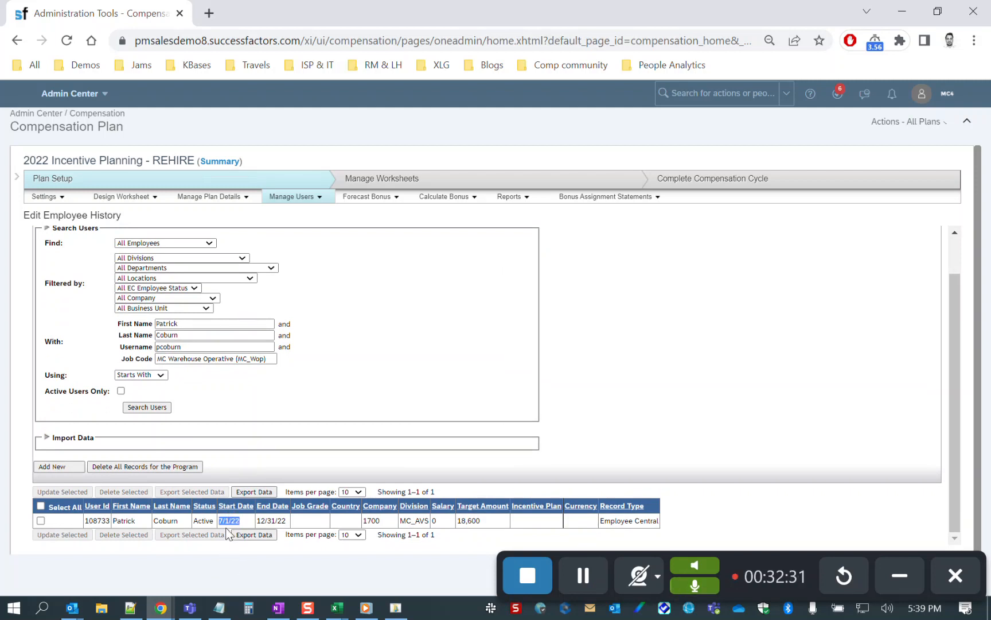
triple_click(266, 521)
left_click(305, 418)
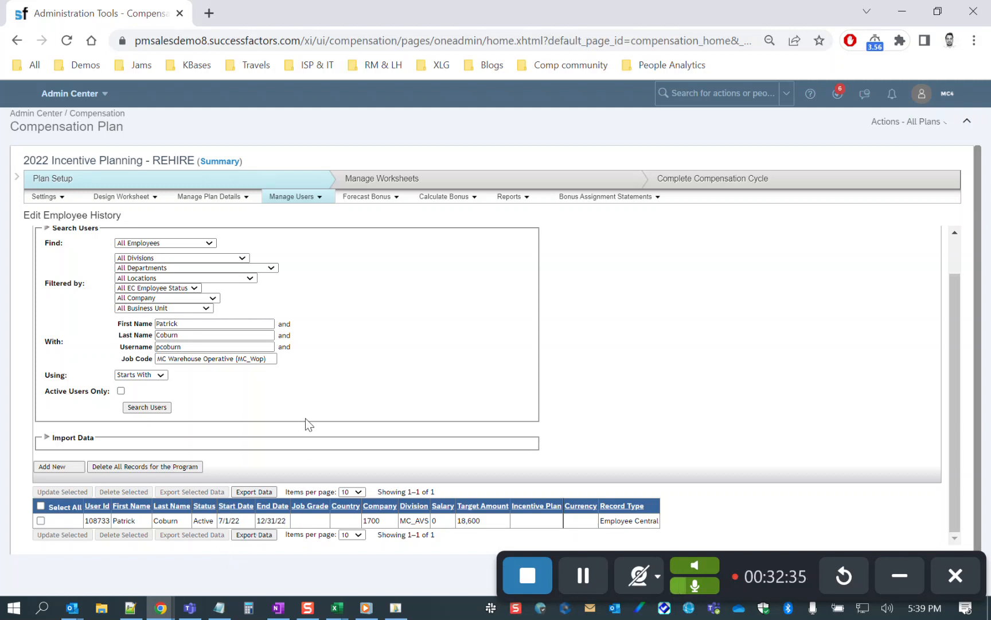
triple_click(222, 521)
left_click(57, 199)
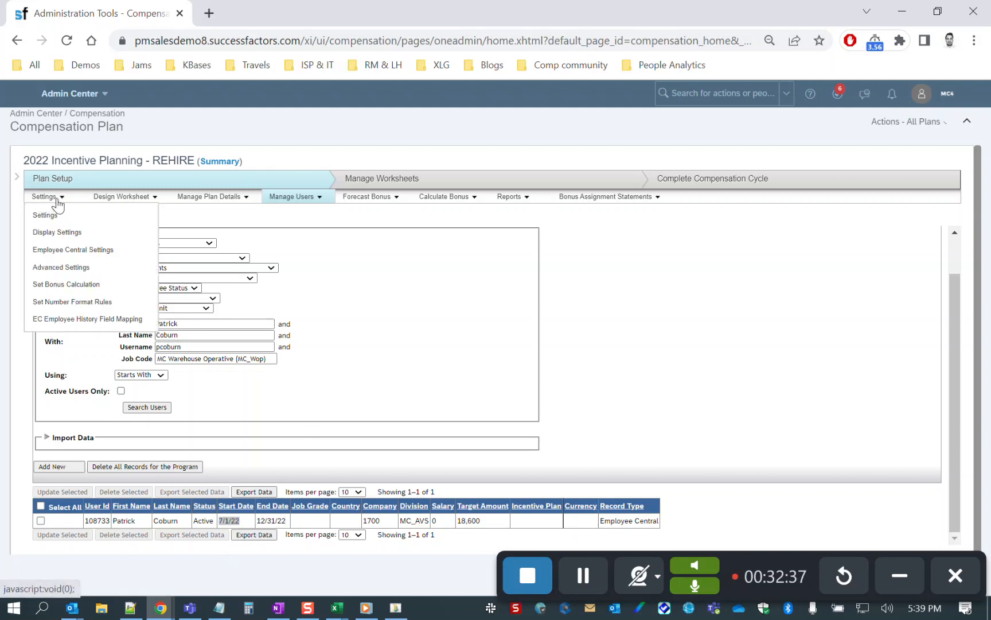
left_click(390, 256)
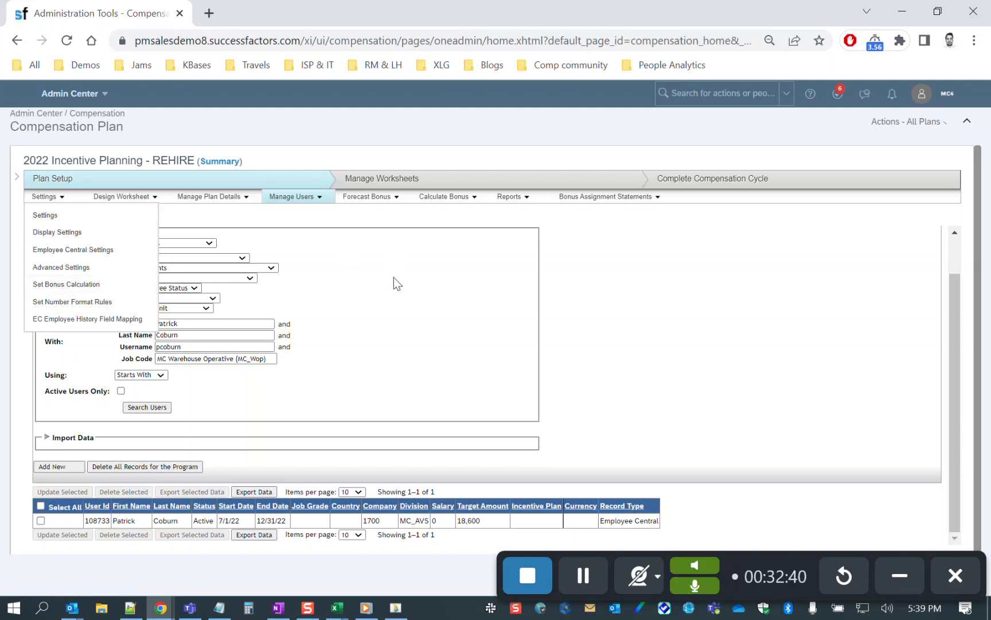
triple_click(220, 522)
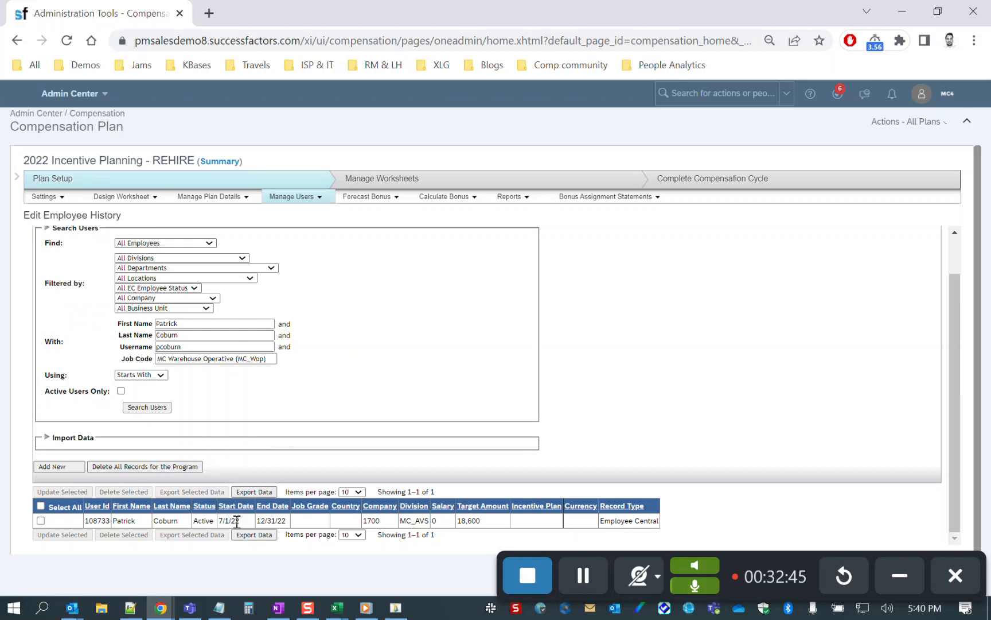
left_click(233, 410)
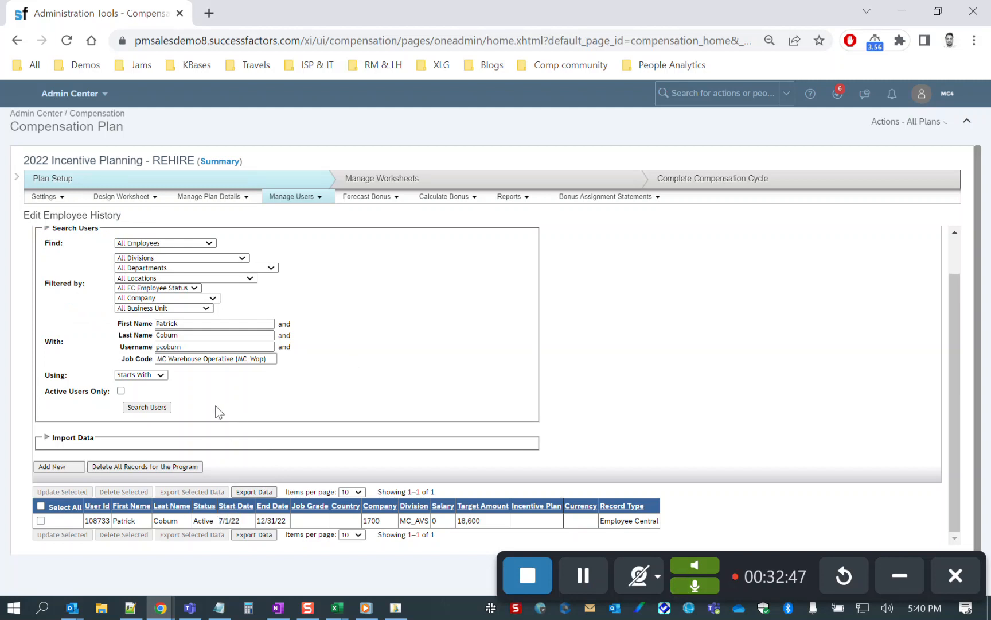